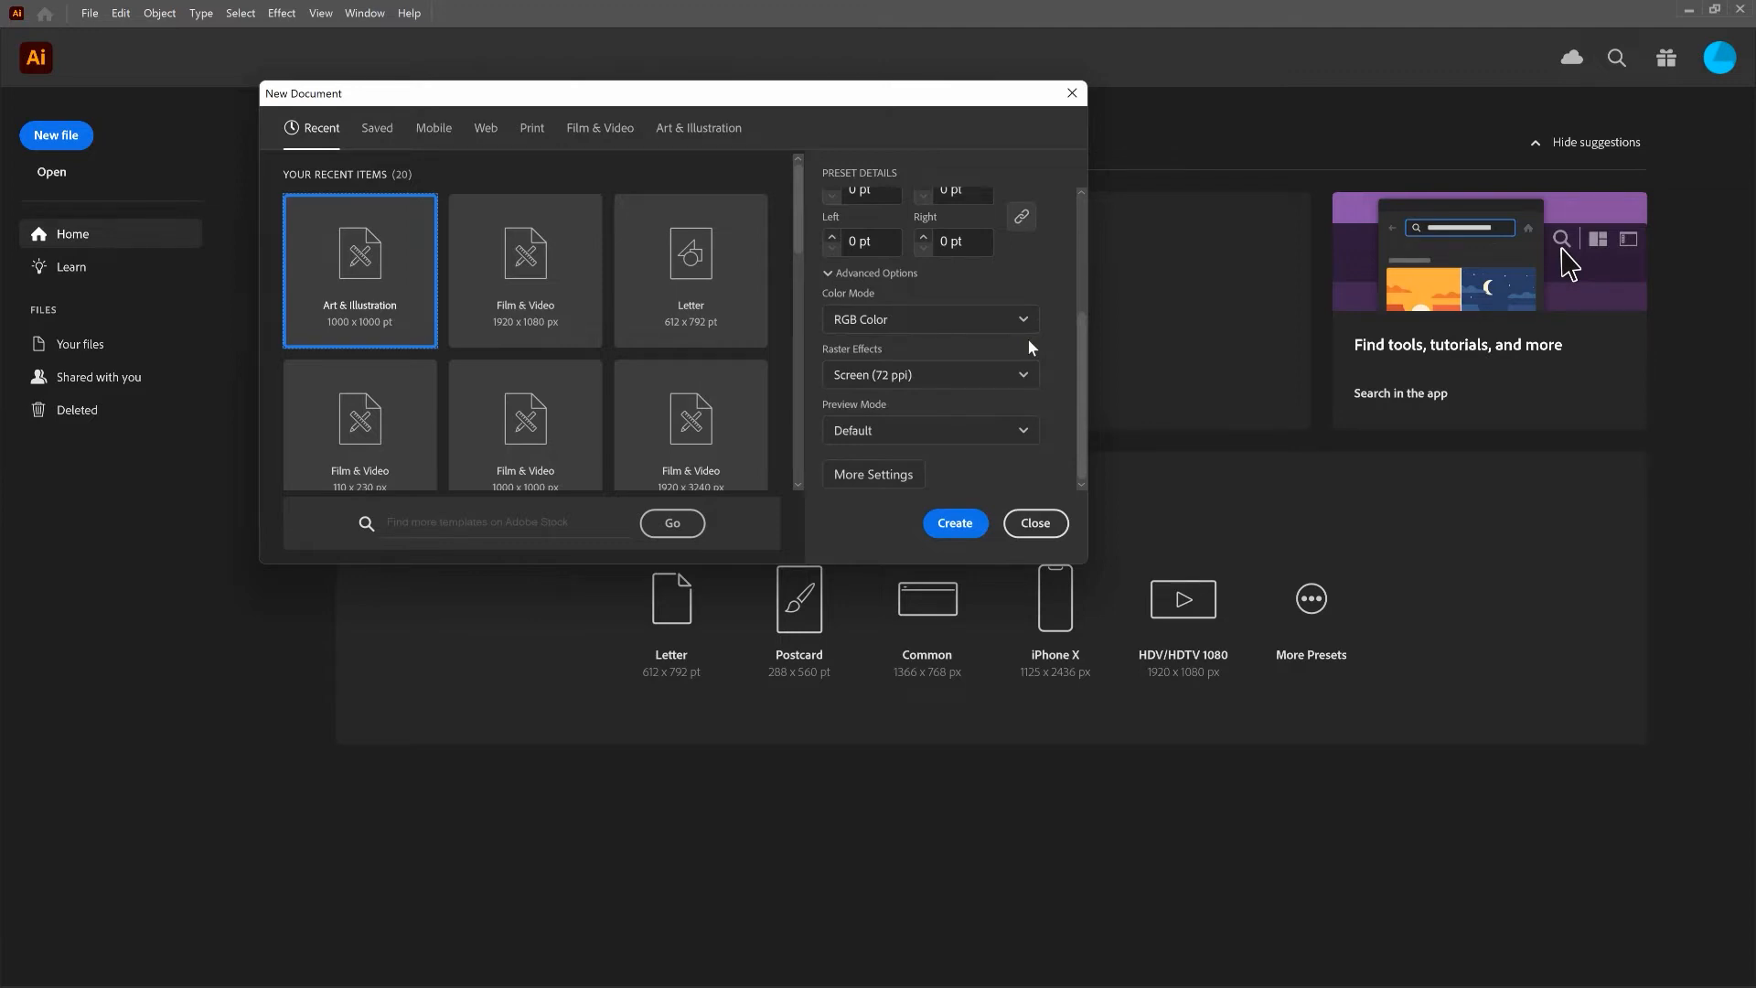
- Create a new 1000 x 1000 pt Art & Illustration document with RGB color and 72 ppi raster effects
left_click(984, 479)
left_click(954, 522)
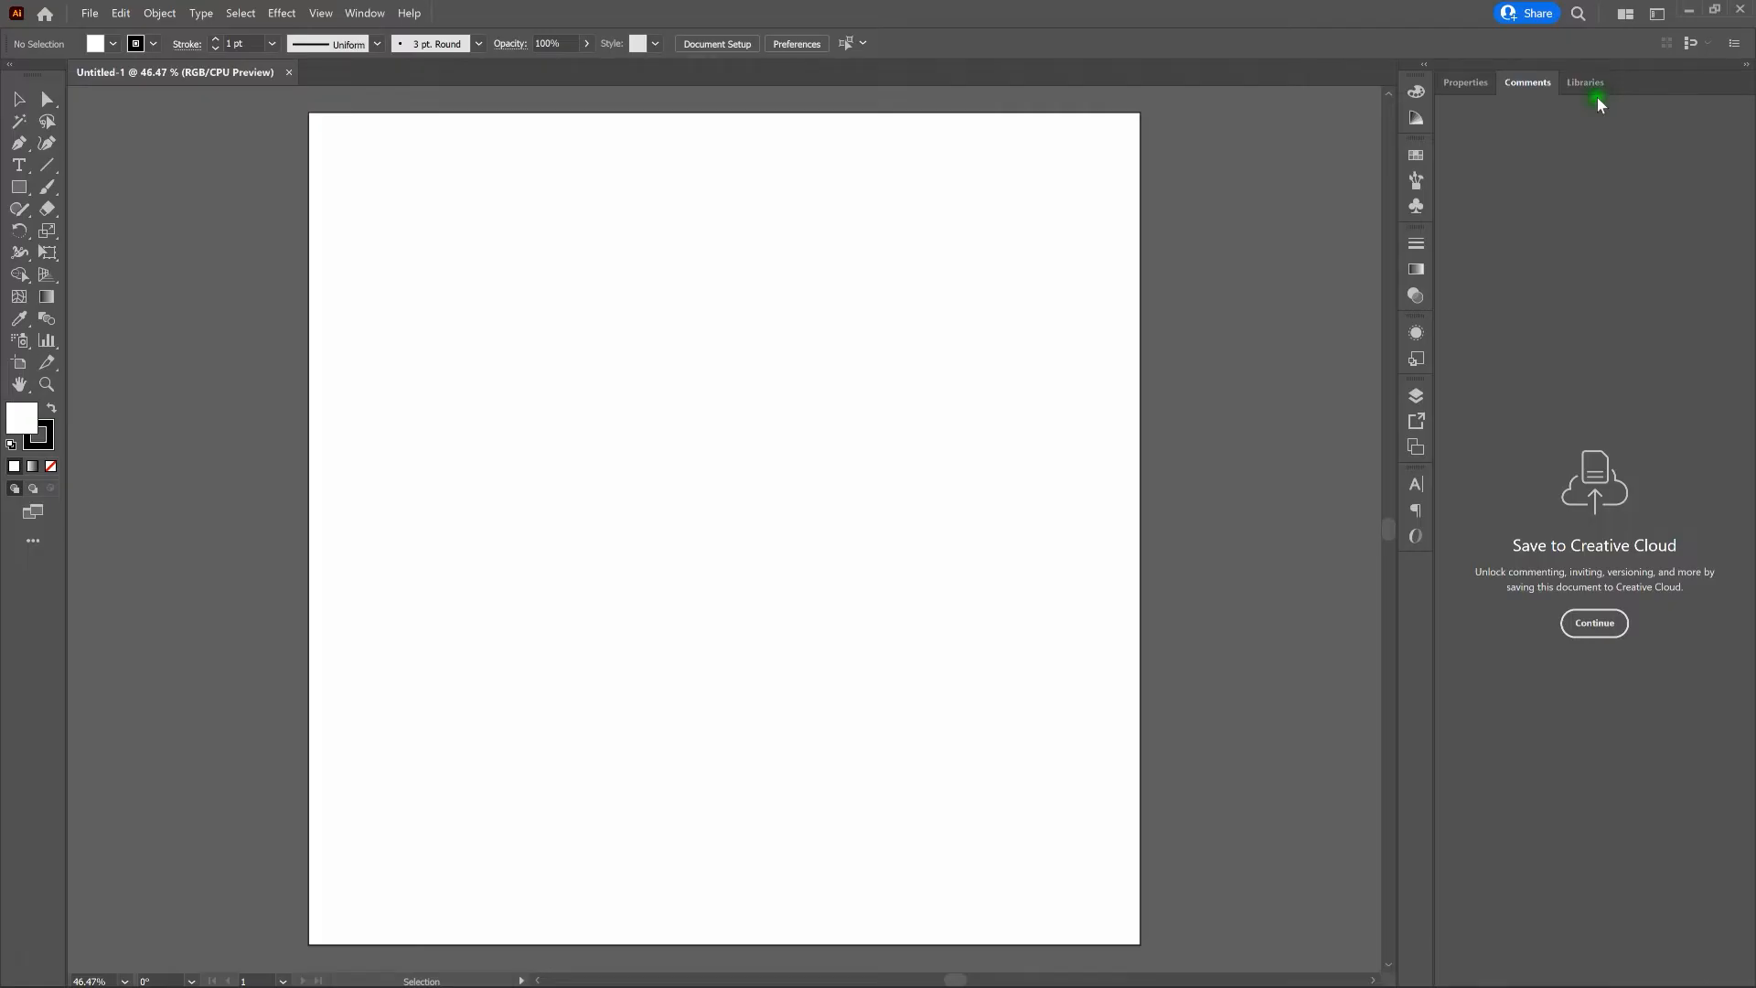
- Check which workspace is active and whether Smart Guides are switched on
left_click(1656, 14)
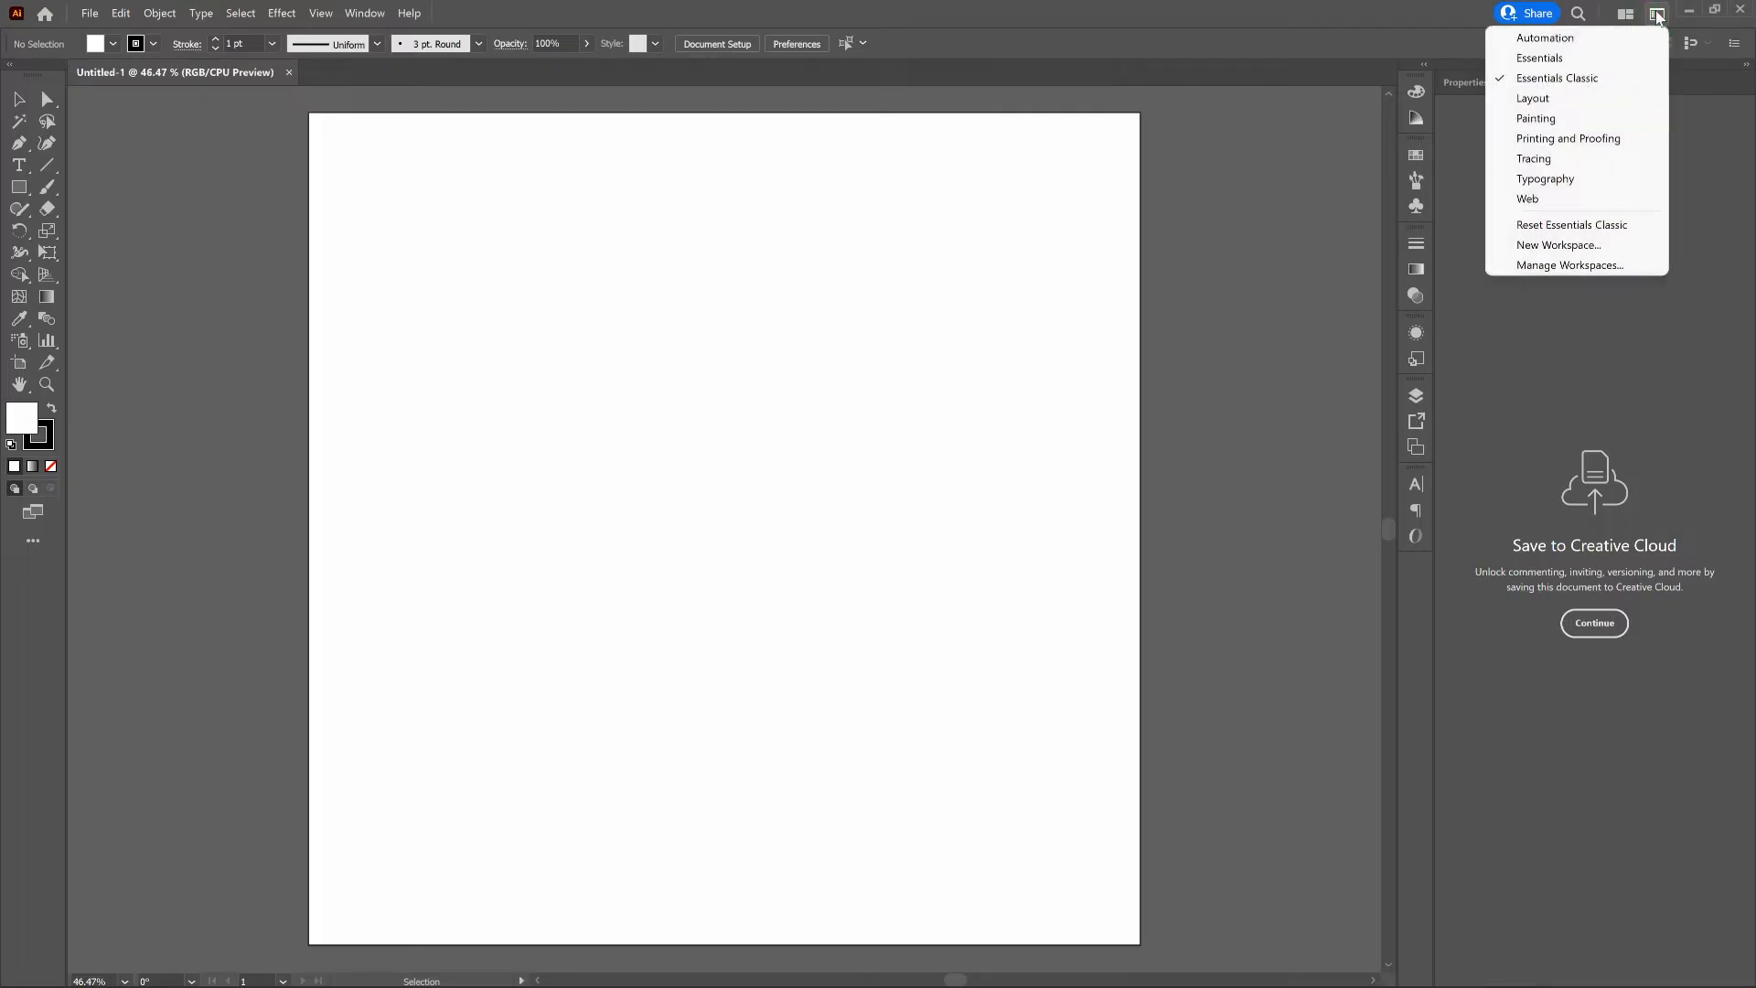
left_click(1323, 22)
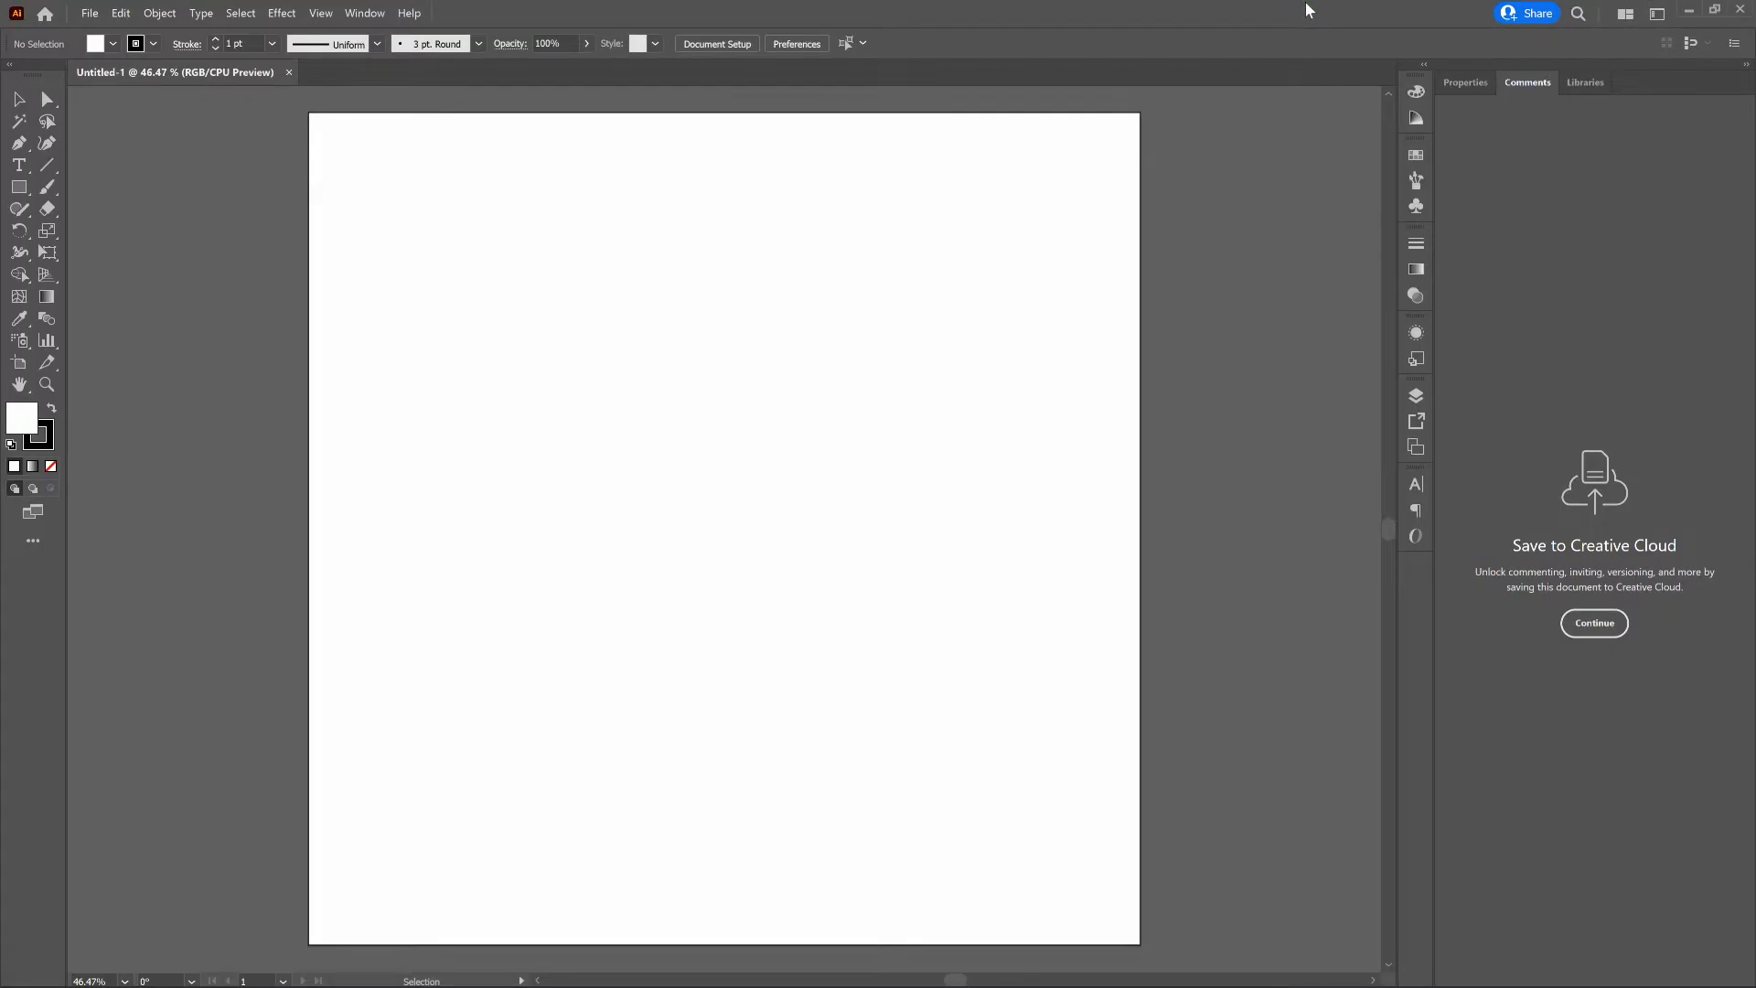
left_click(360, 15)
left_click(322, 14)
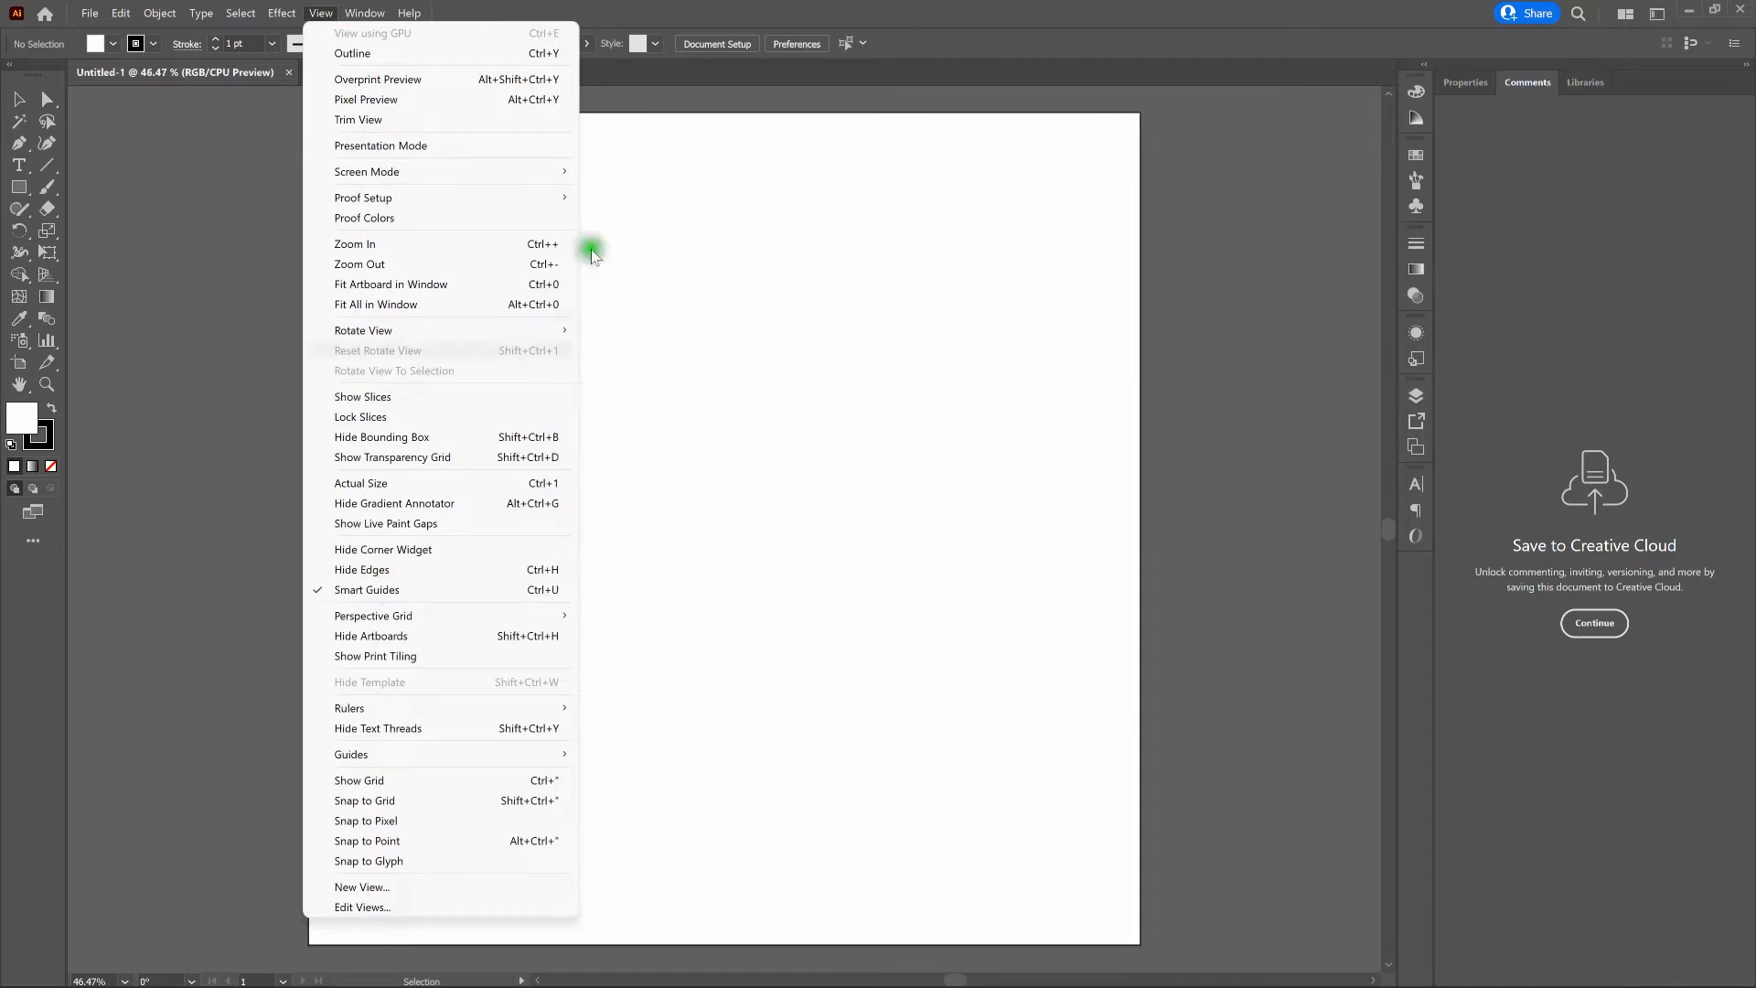
key("ctrl+u")
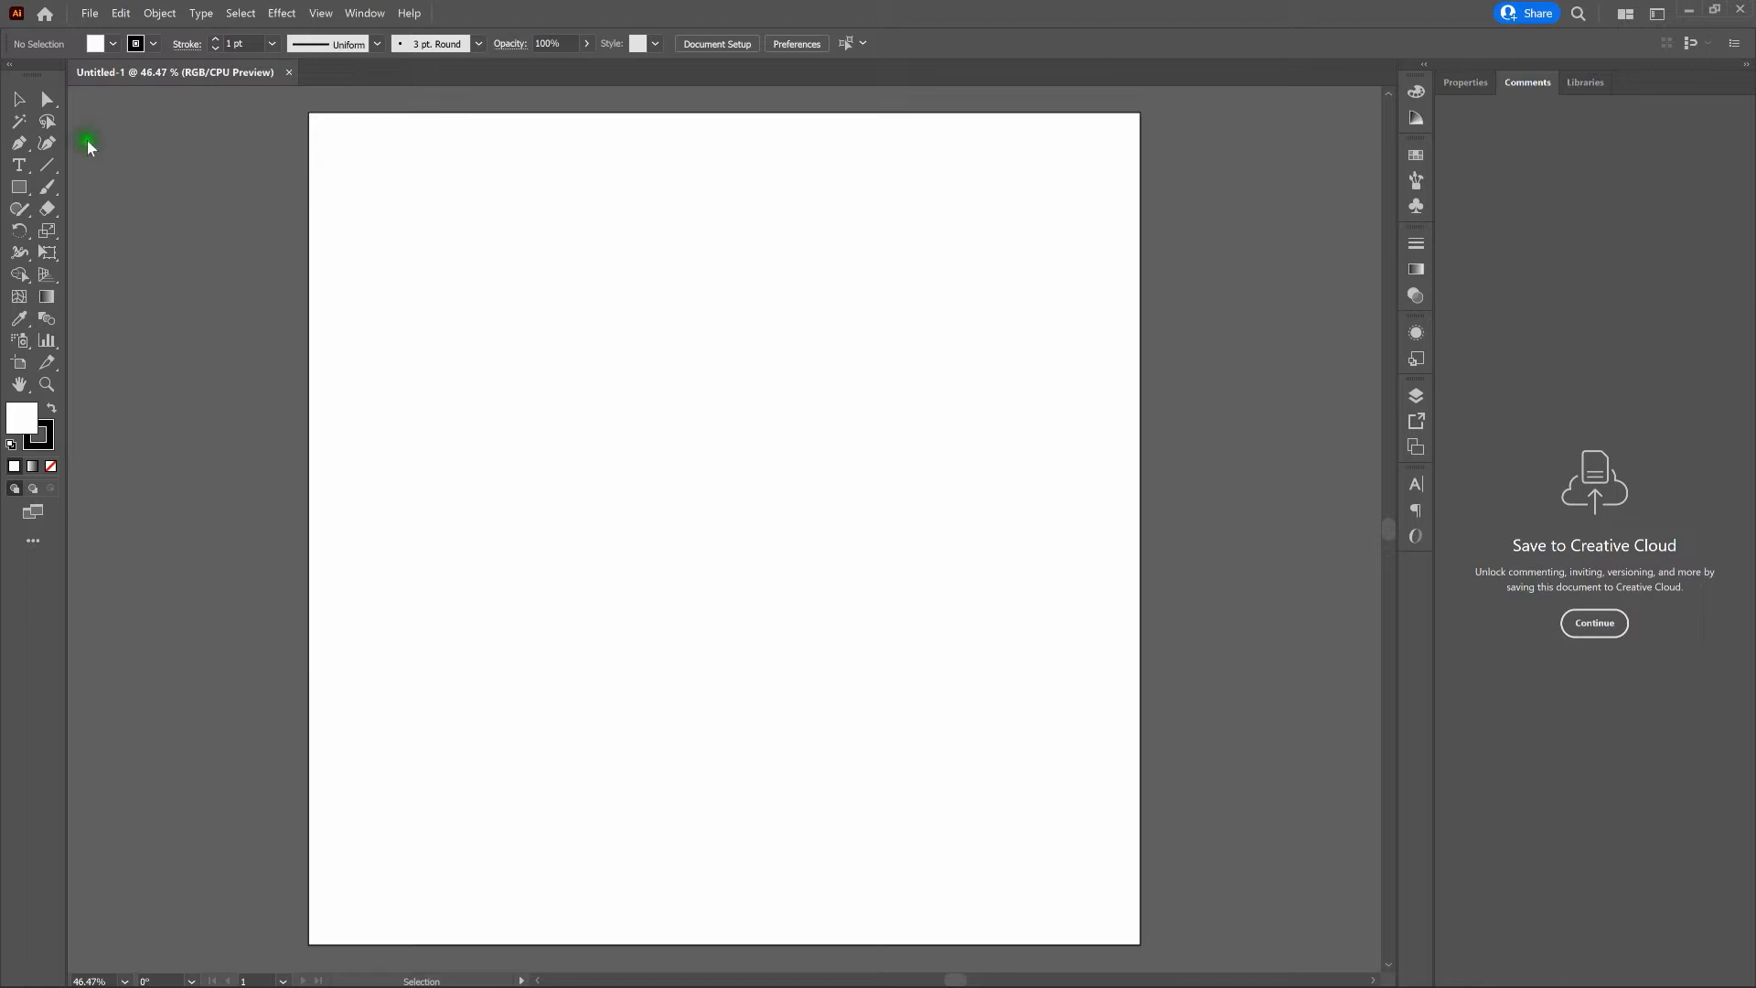
- Place a point text object reading "ACE" near the middle of the artboard
key("t")
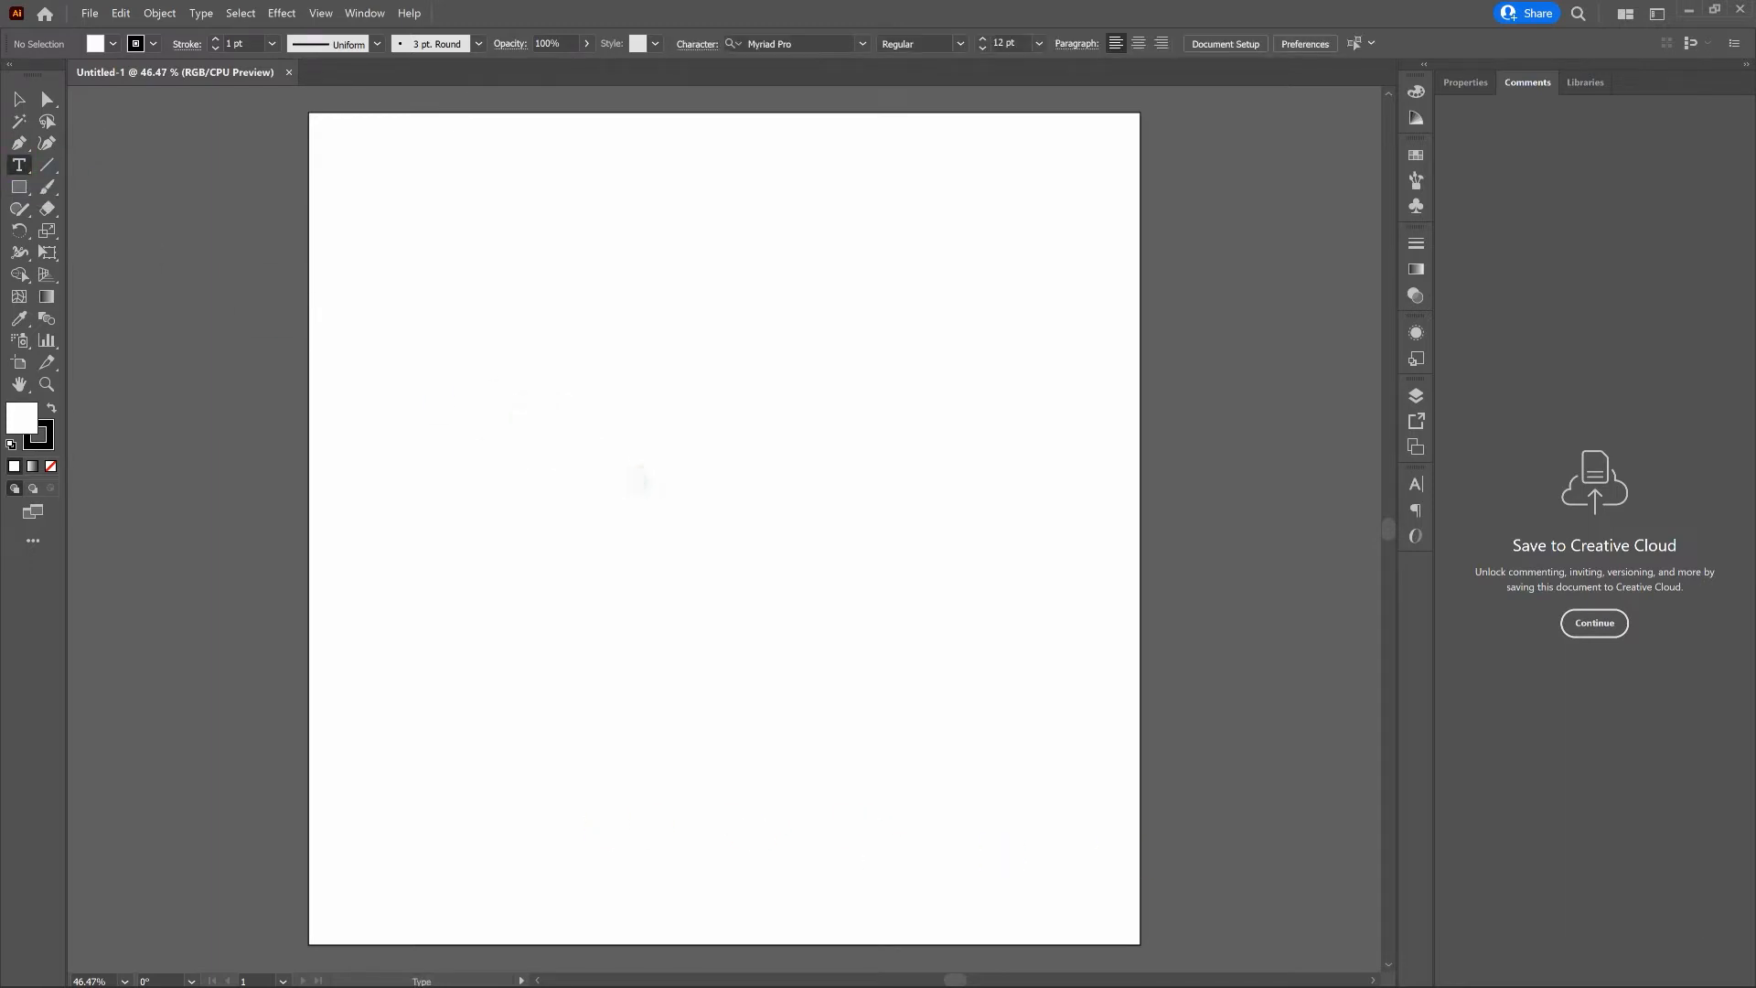
left_click(639, 478)
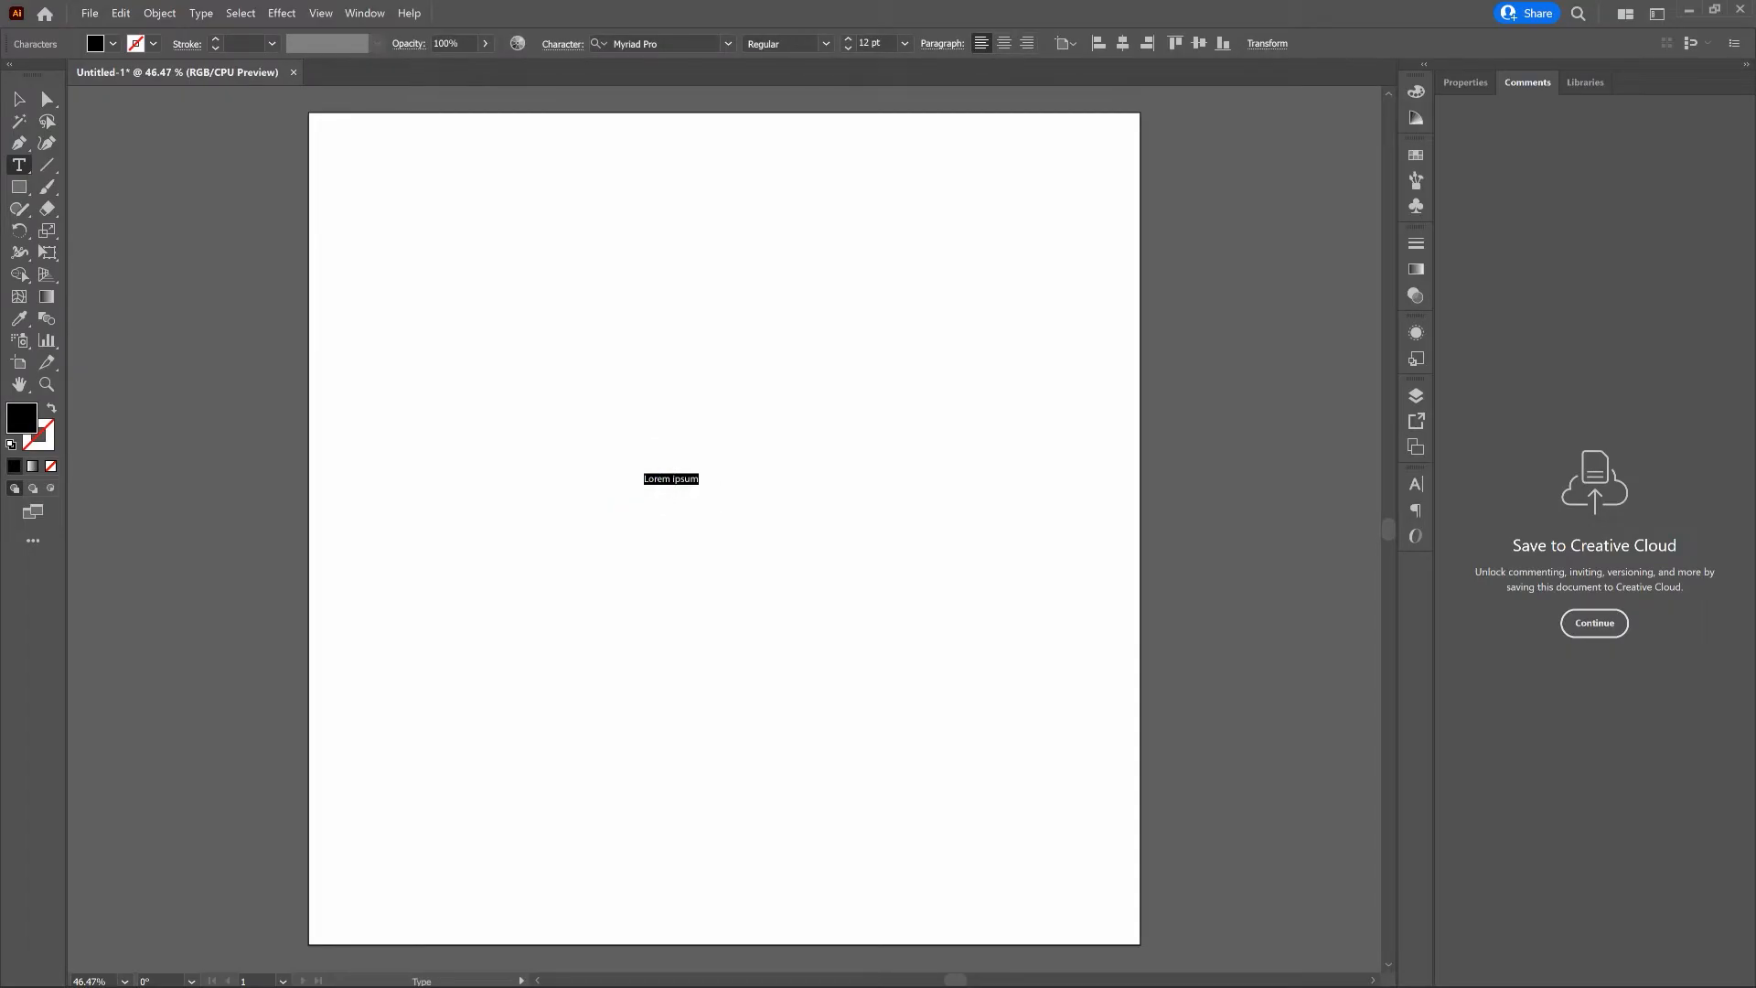
type("ACE")
- Set the font of the entire ACE text to Peace Sans
key("ctrl+a")
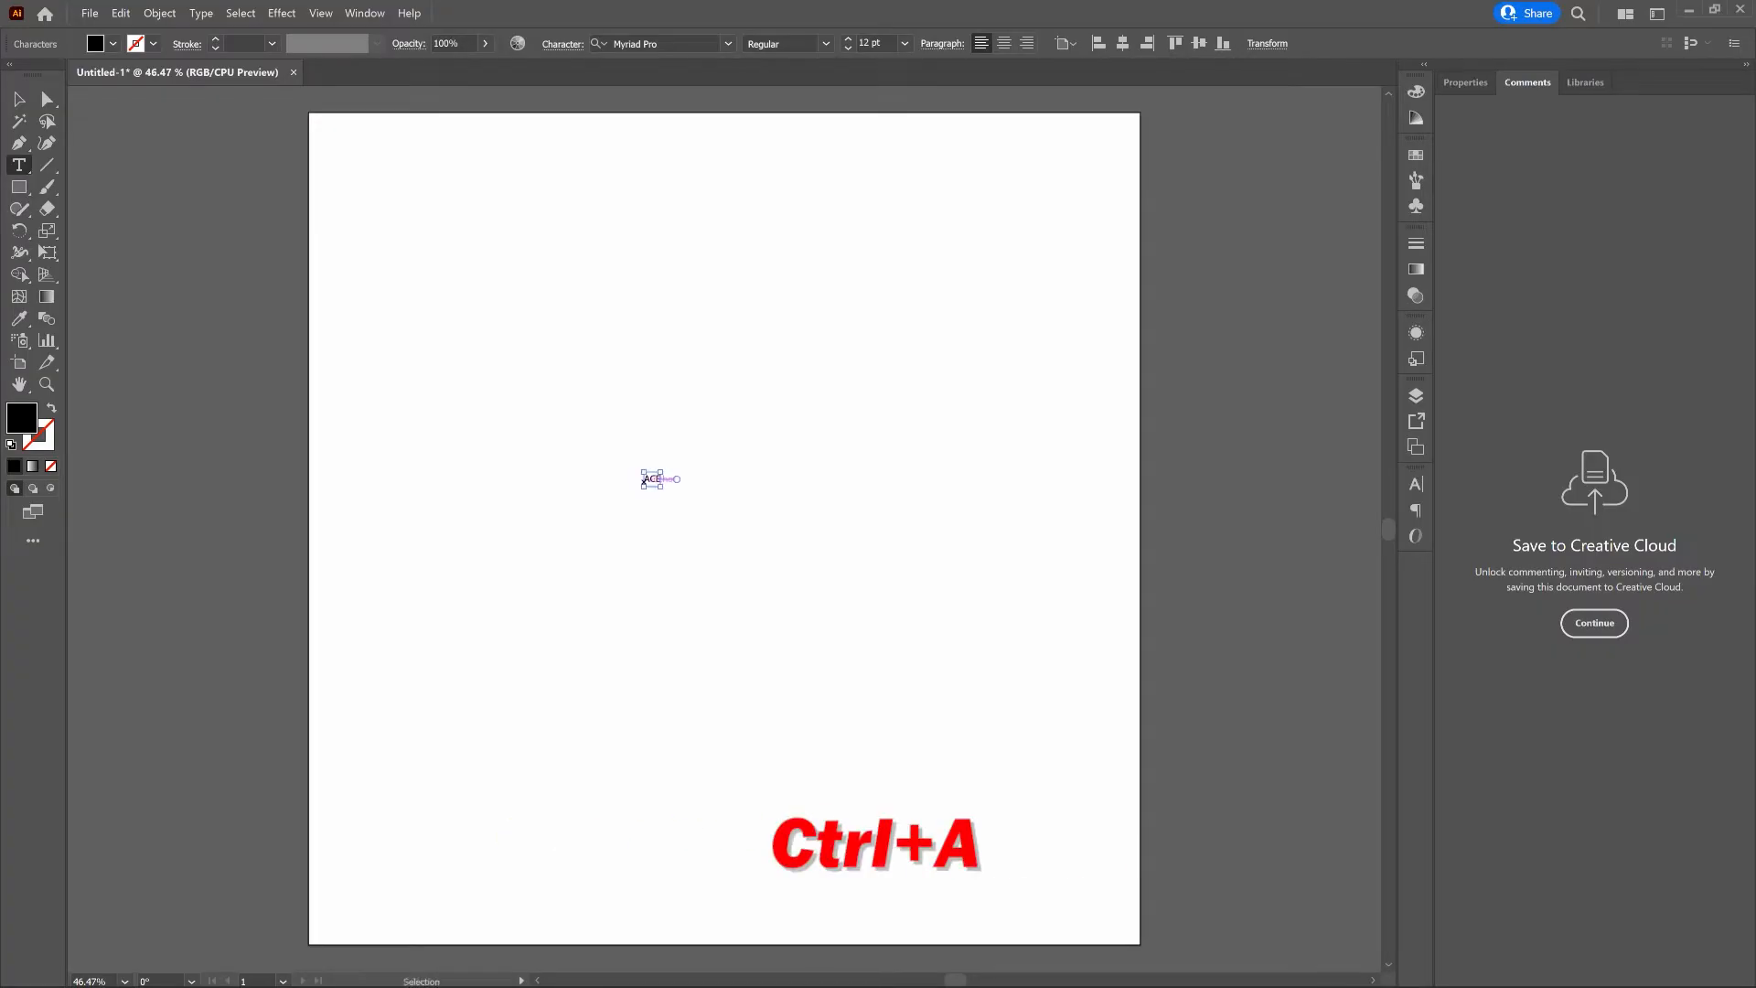
key("ctrl+a")
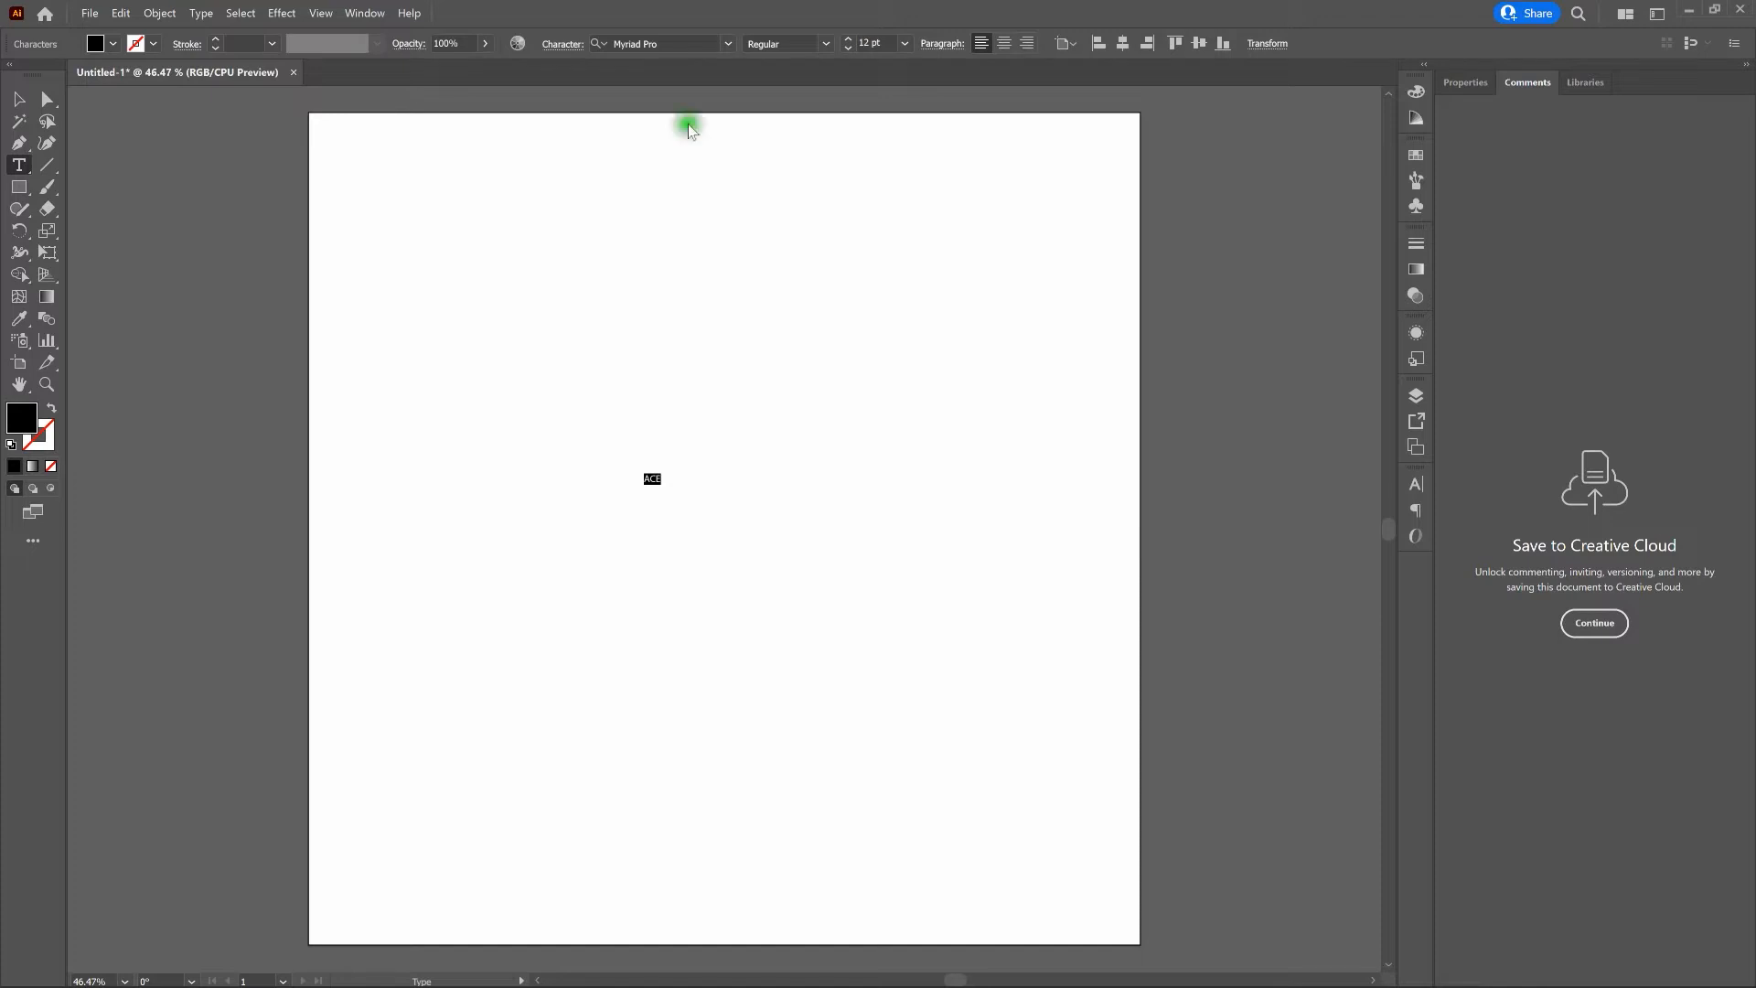
left_click(363, 13)
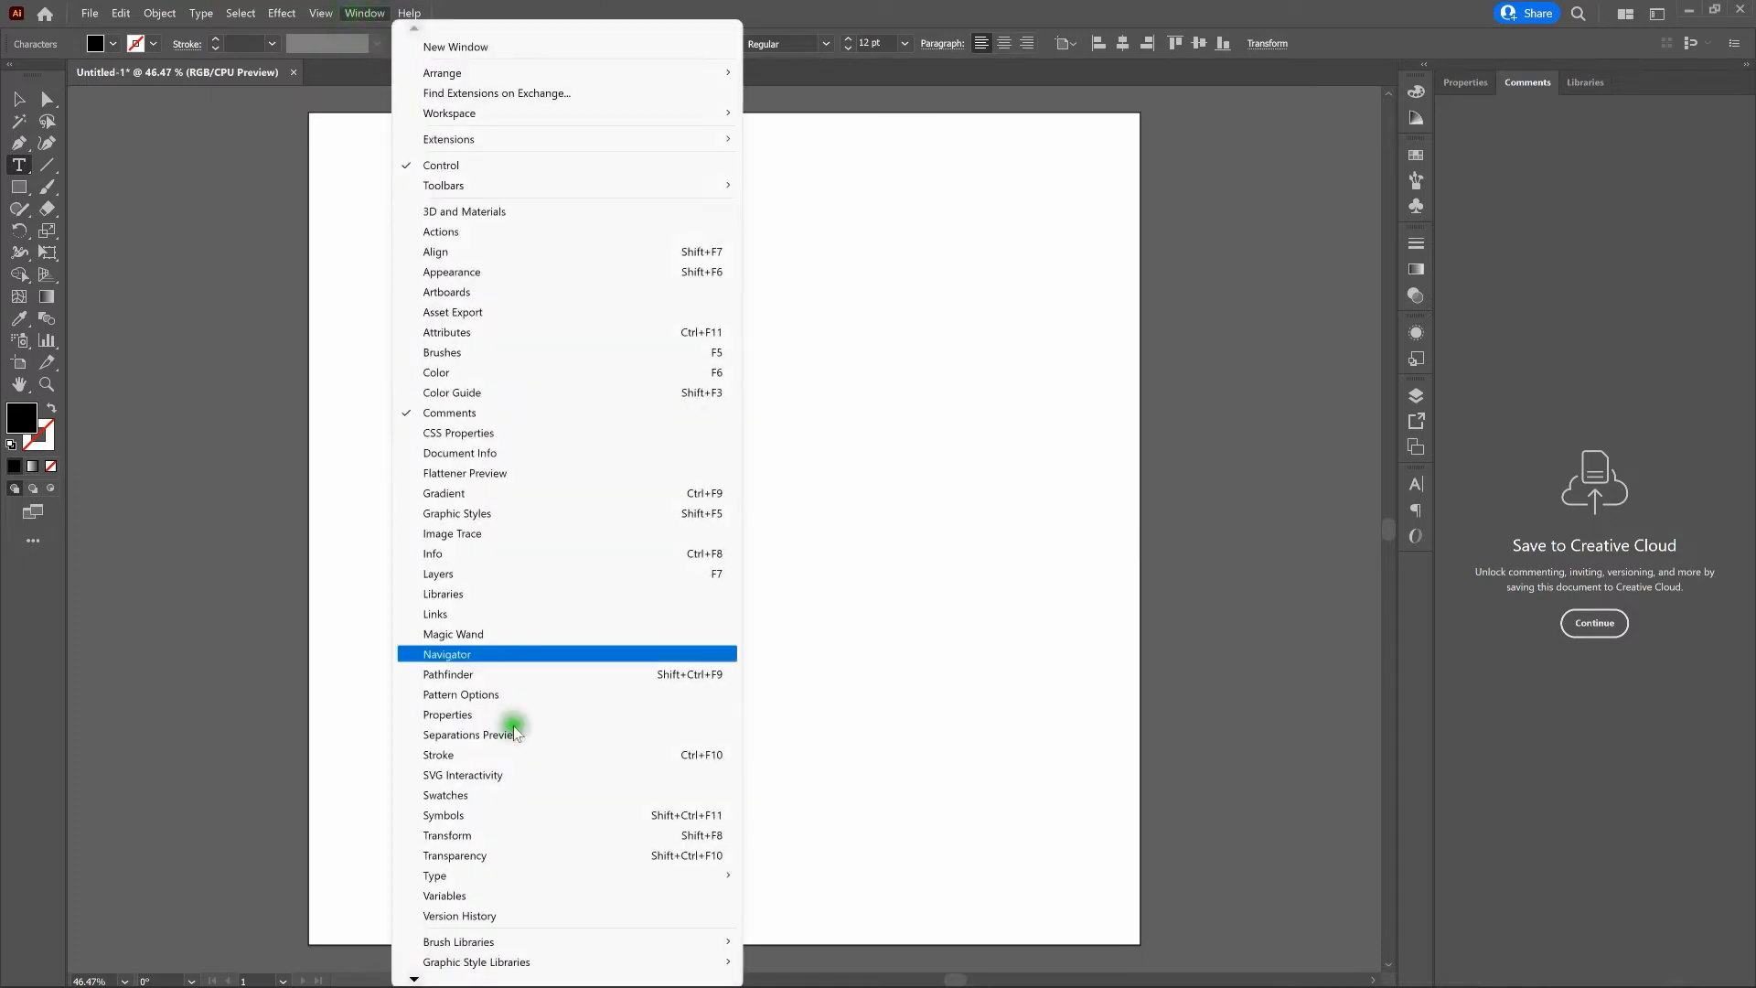
mouse_move(549, 873)
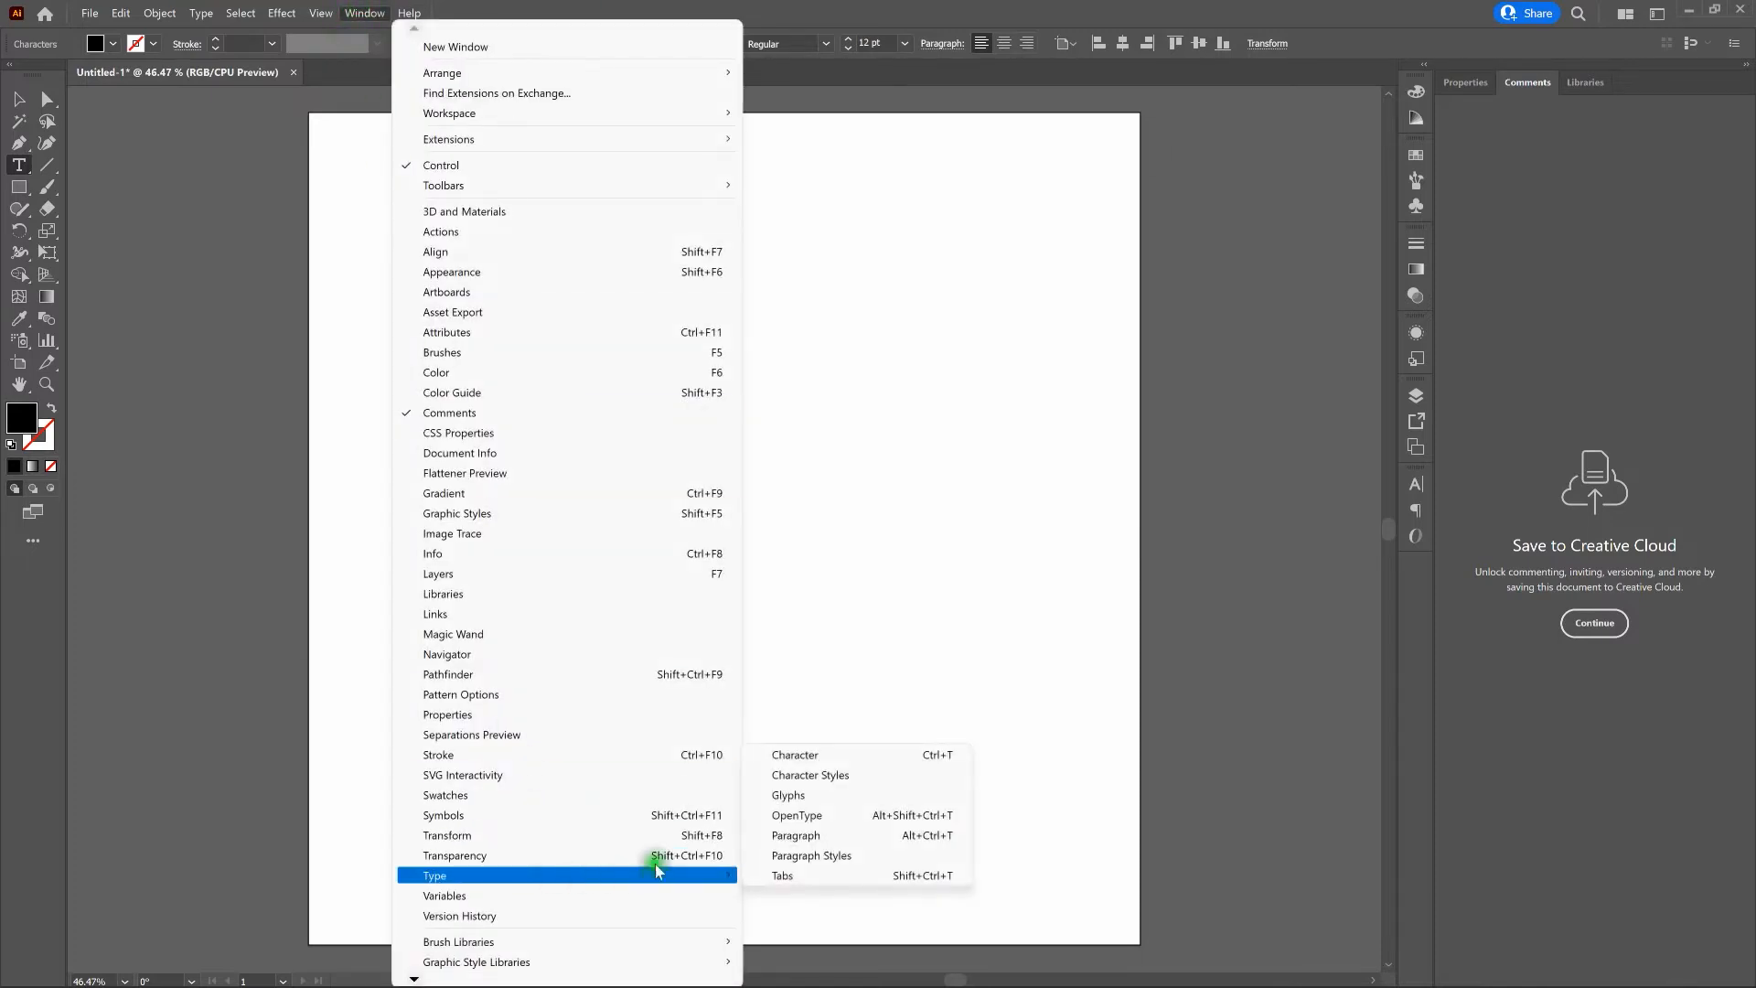
left_click(820, 756)
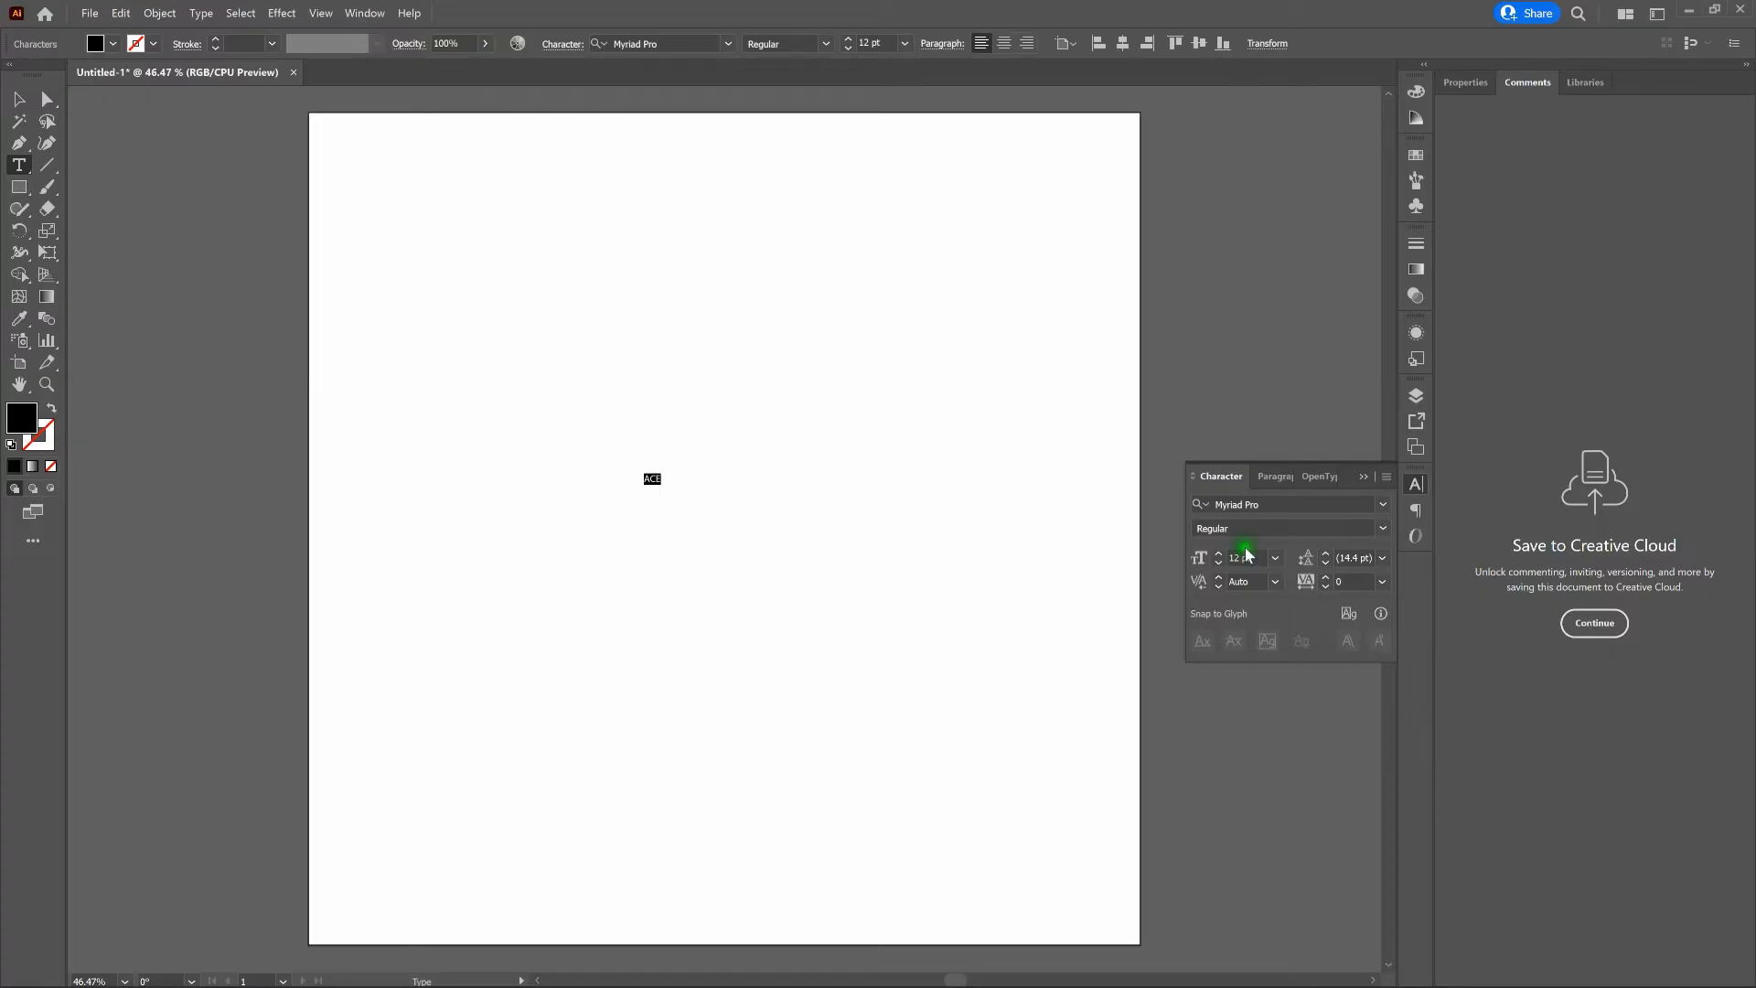
left_click(1276, 503)
type("pace")
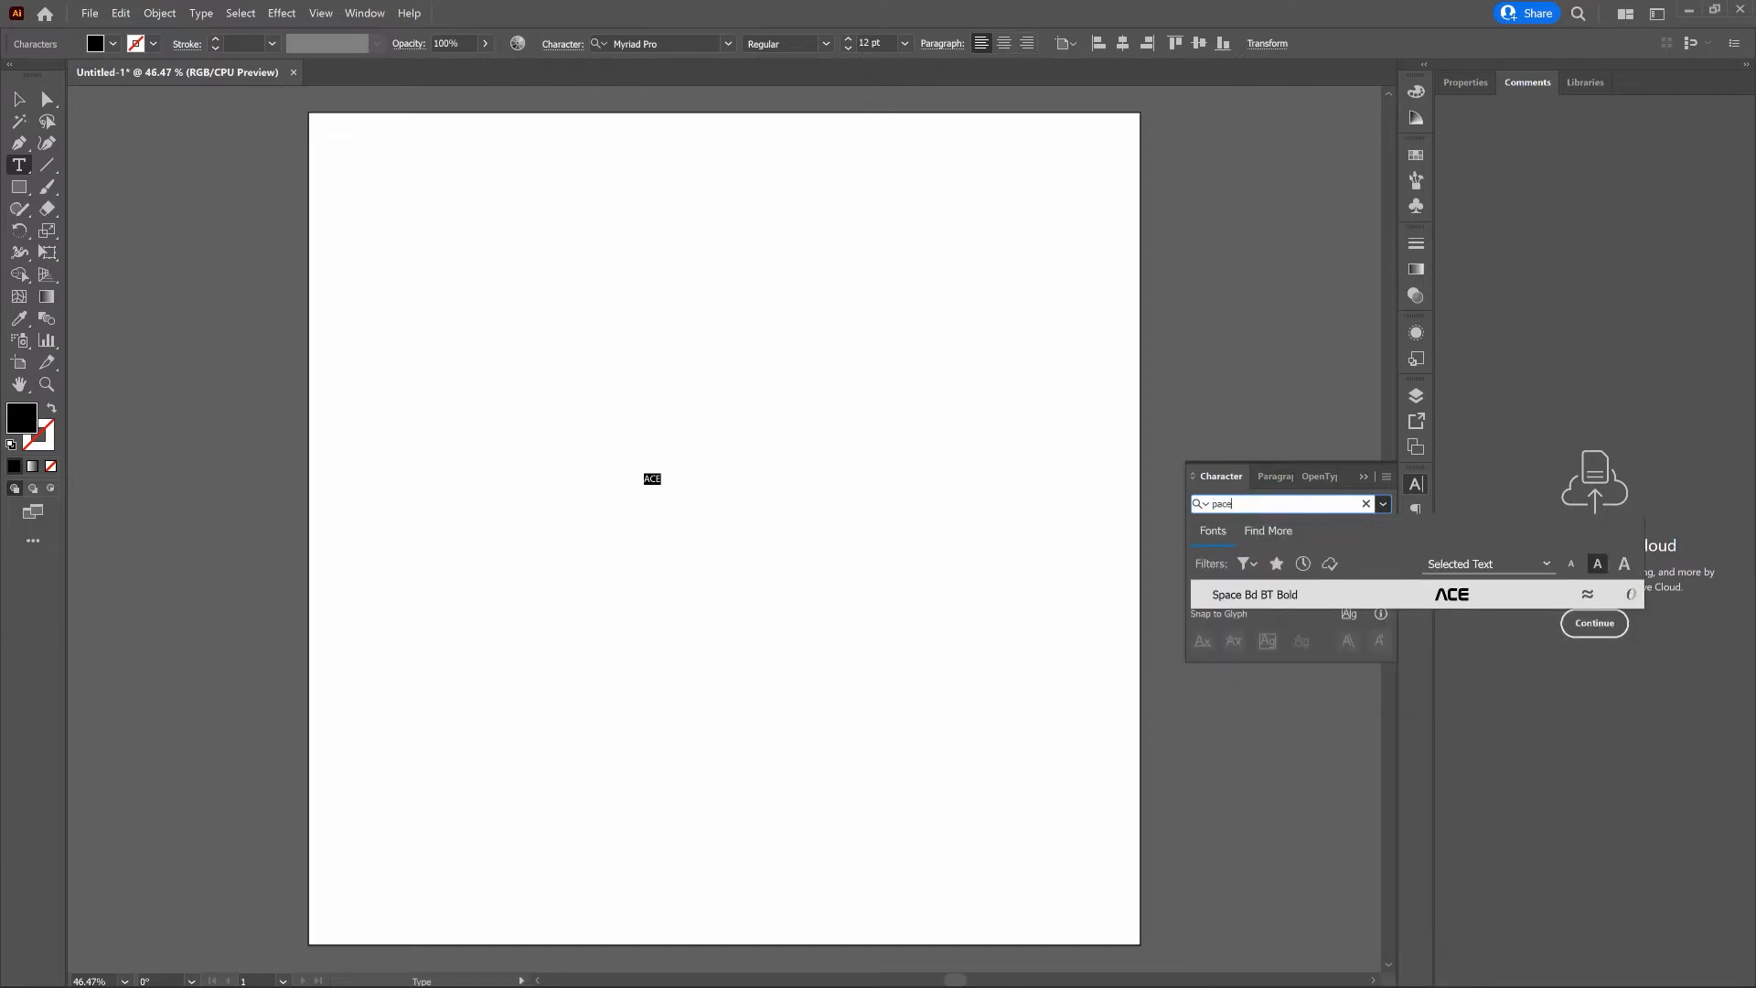
key("BackSpace")
key("BackSpace")
key("BackSpace")
type("eace")
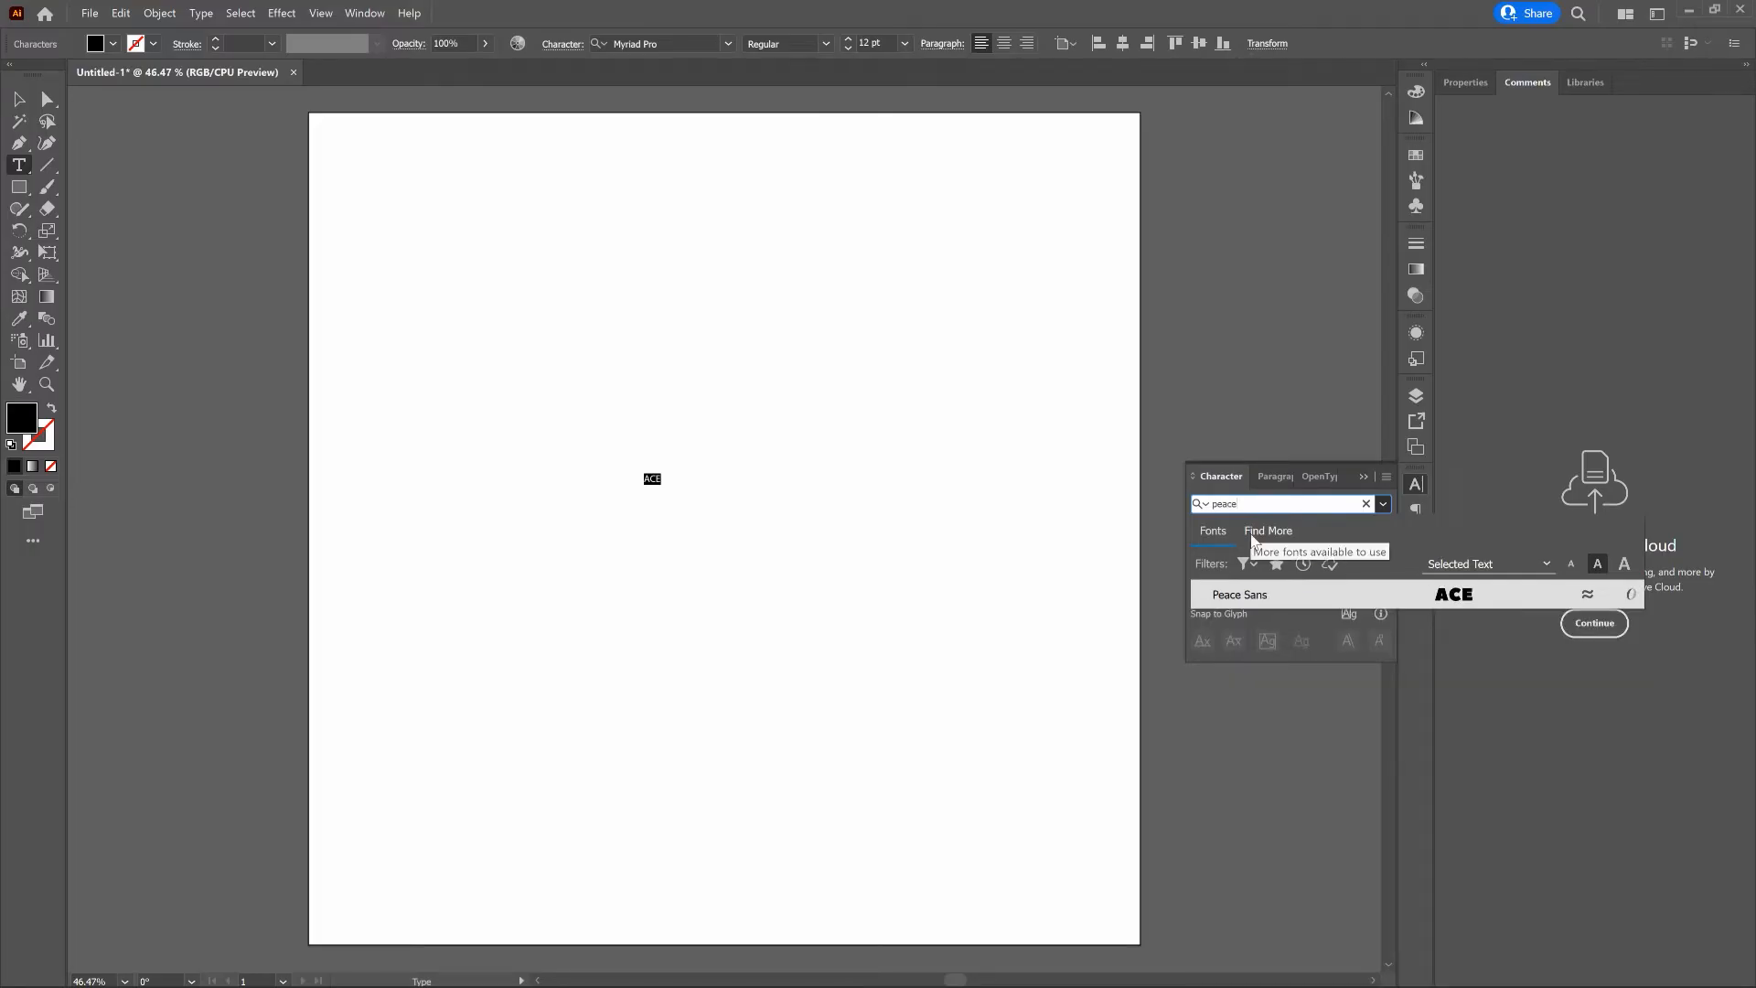
key("Return")
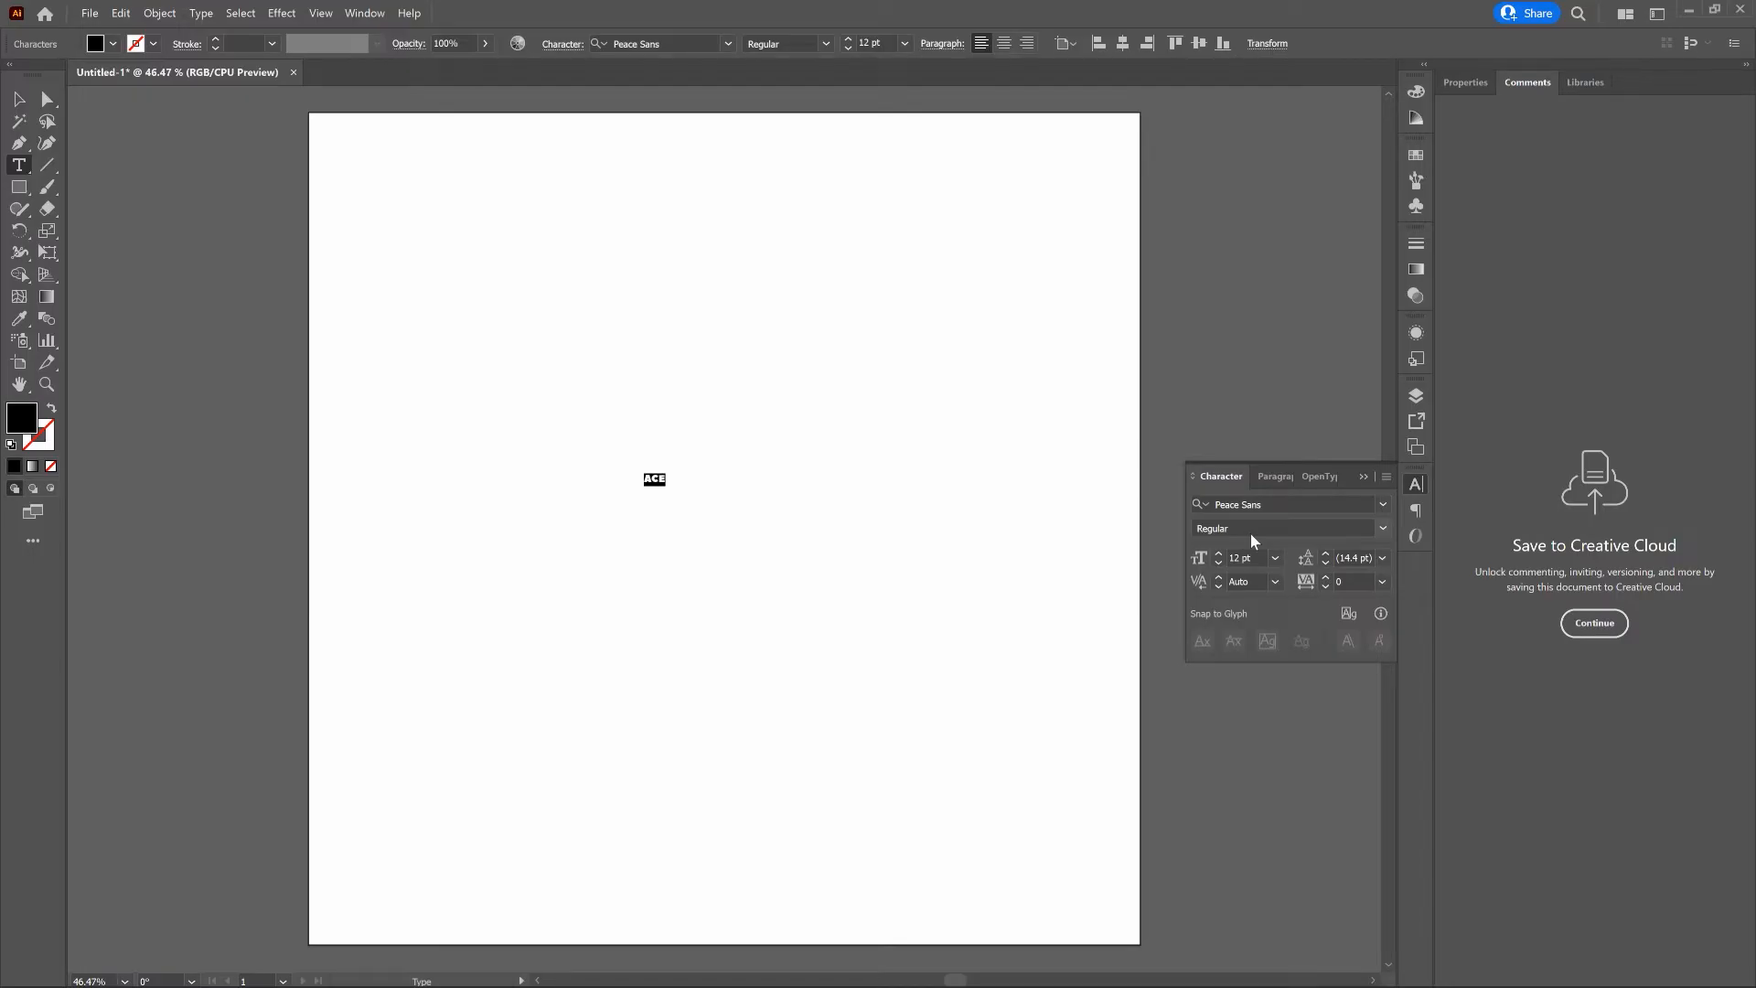
- Set the font size of the ACE text to 200 pt
left_click(1247, 554)
double_click(1246, 556)
type("200")
key("Return")
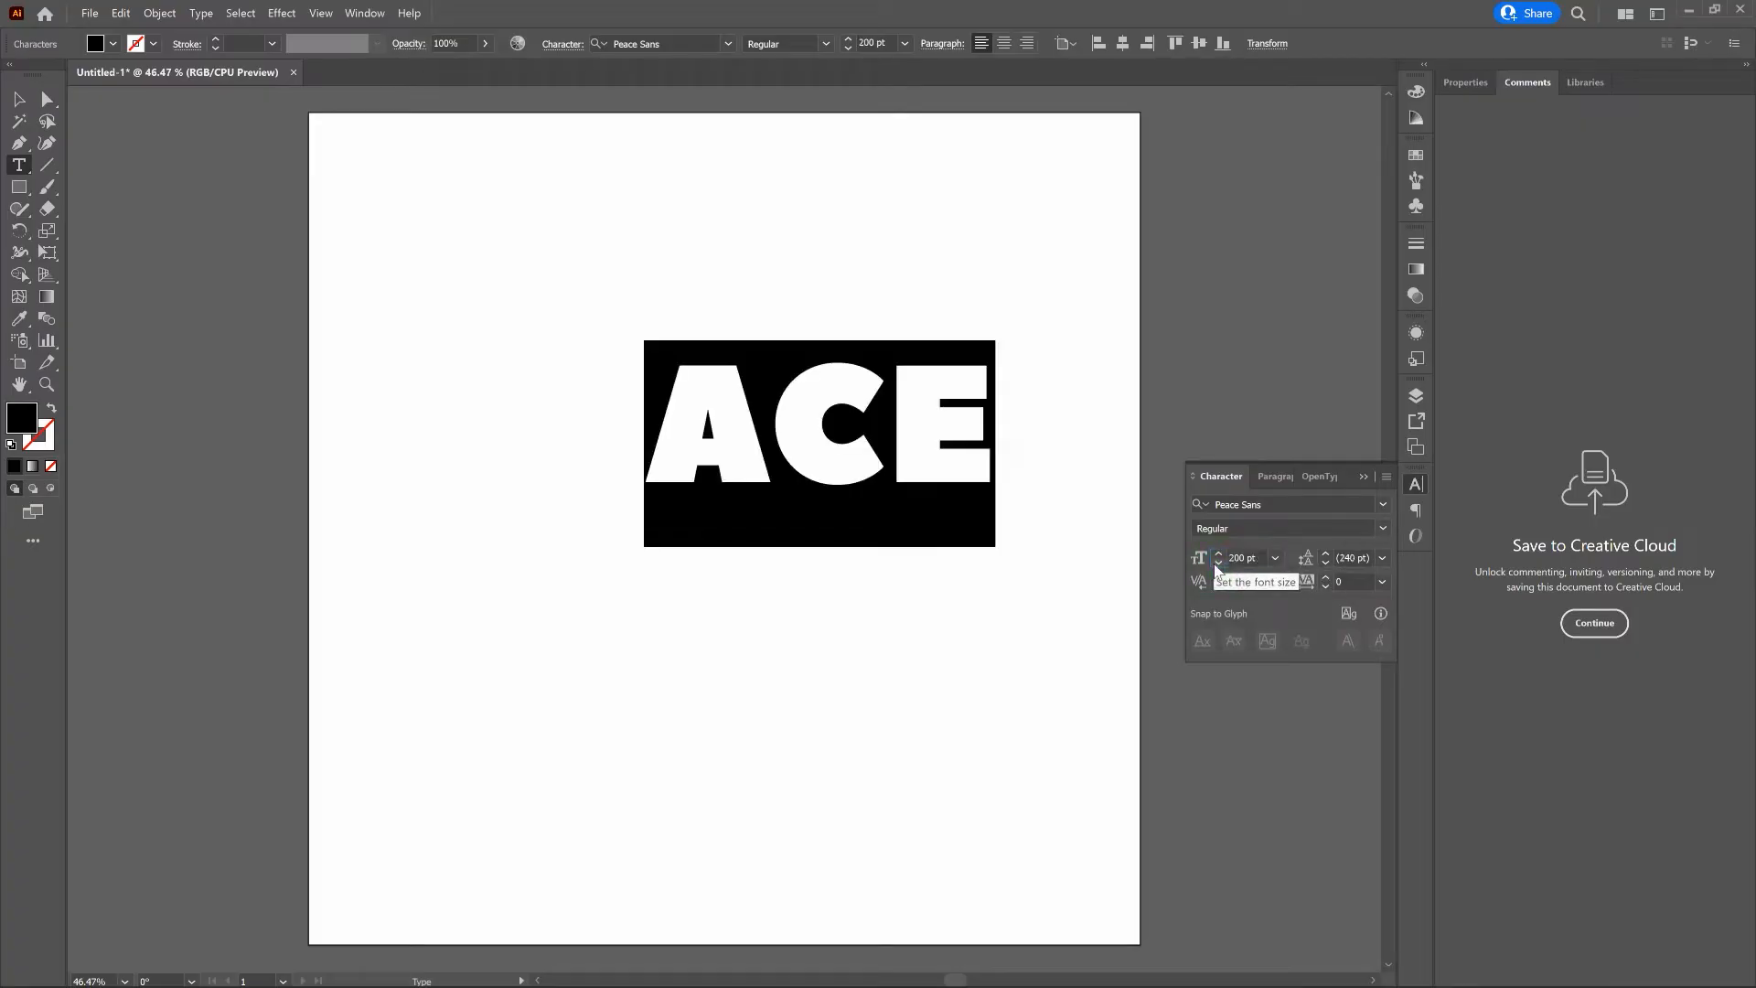
- Convert the ACE text object to outlines
left_click(18, 104)
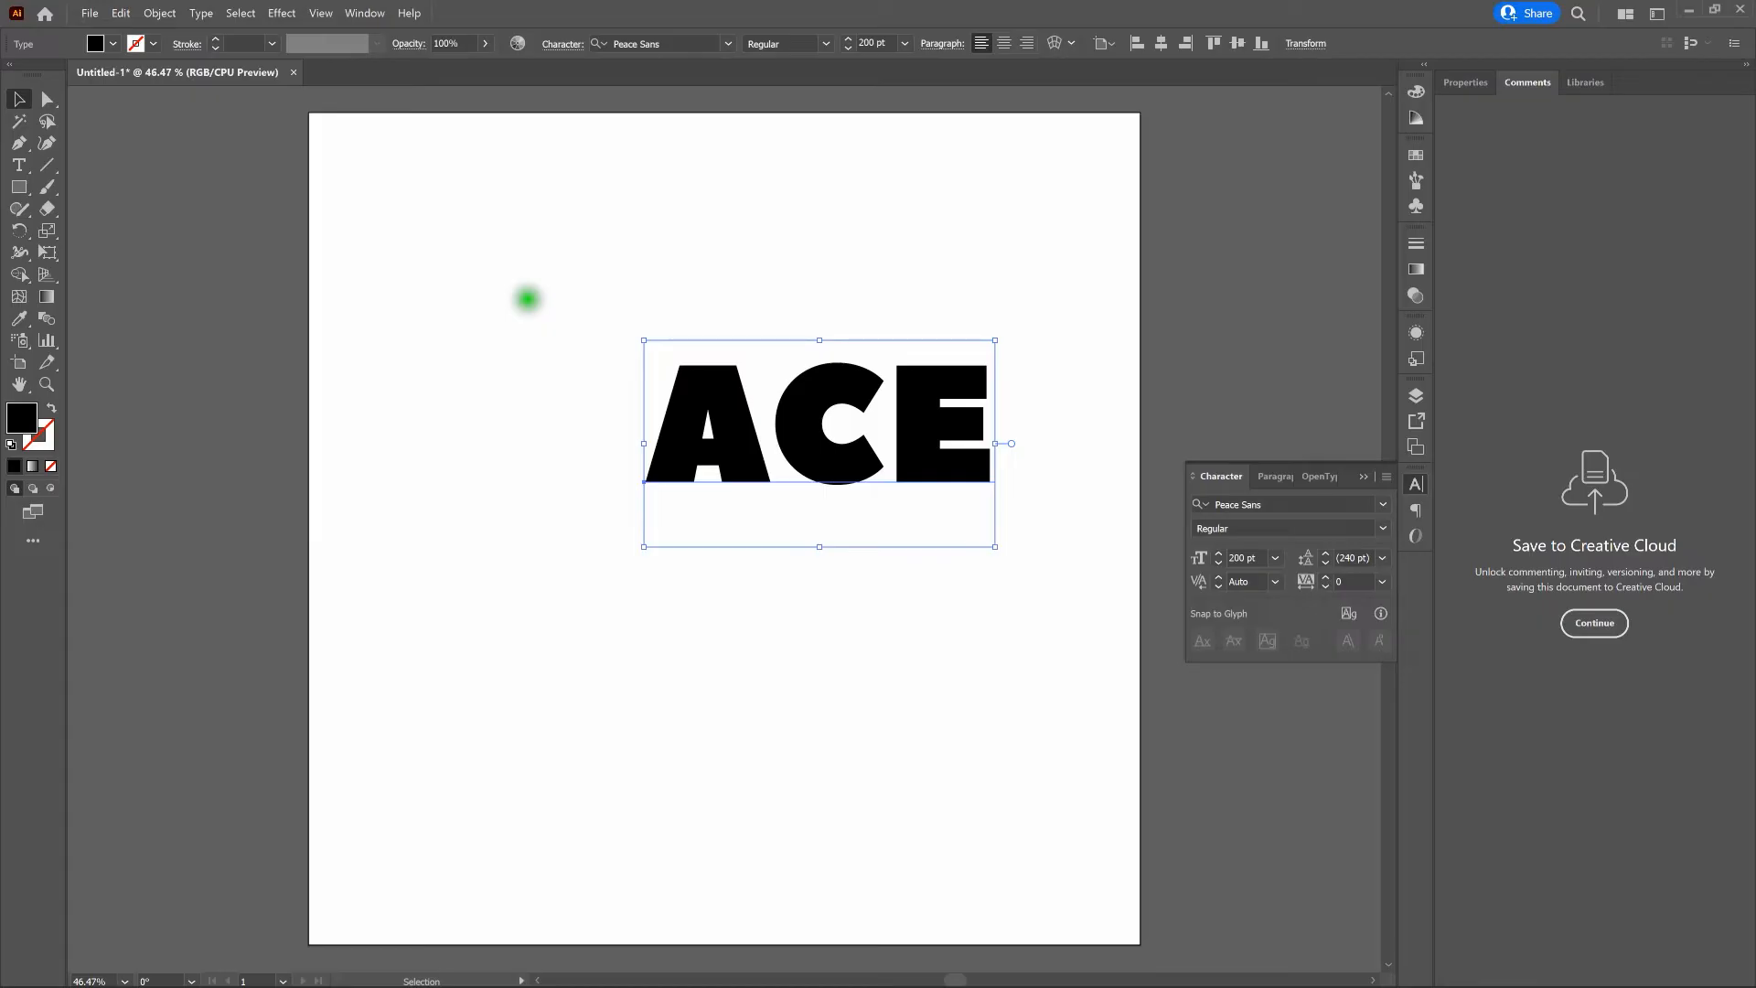
right_click(821, 400)
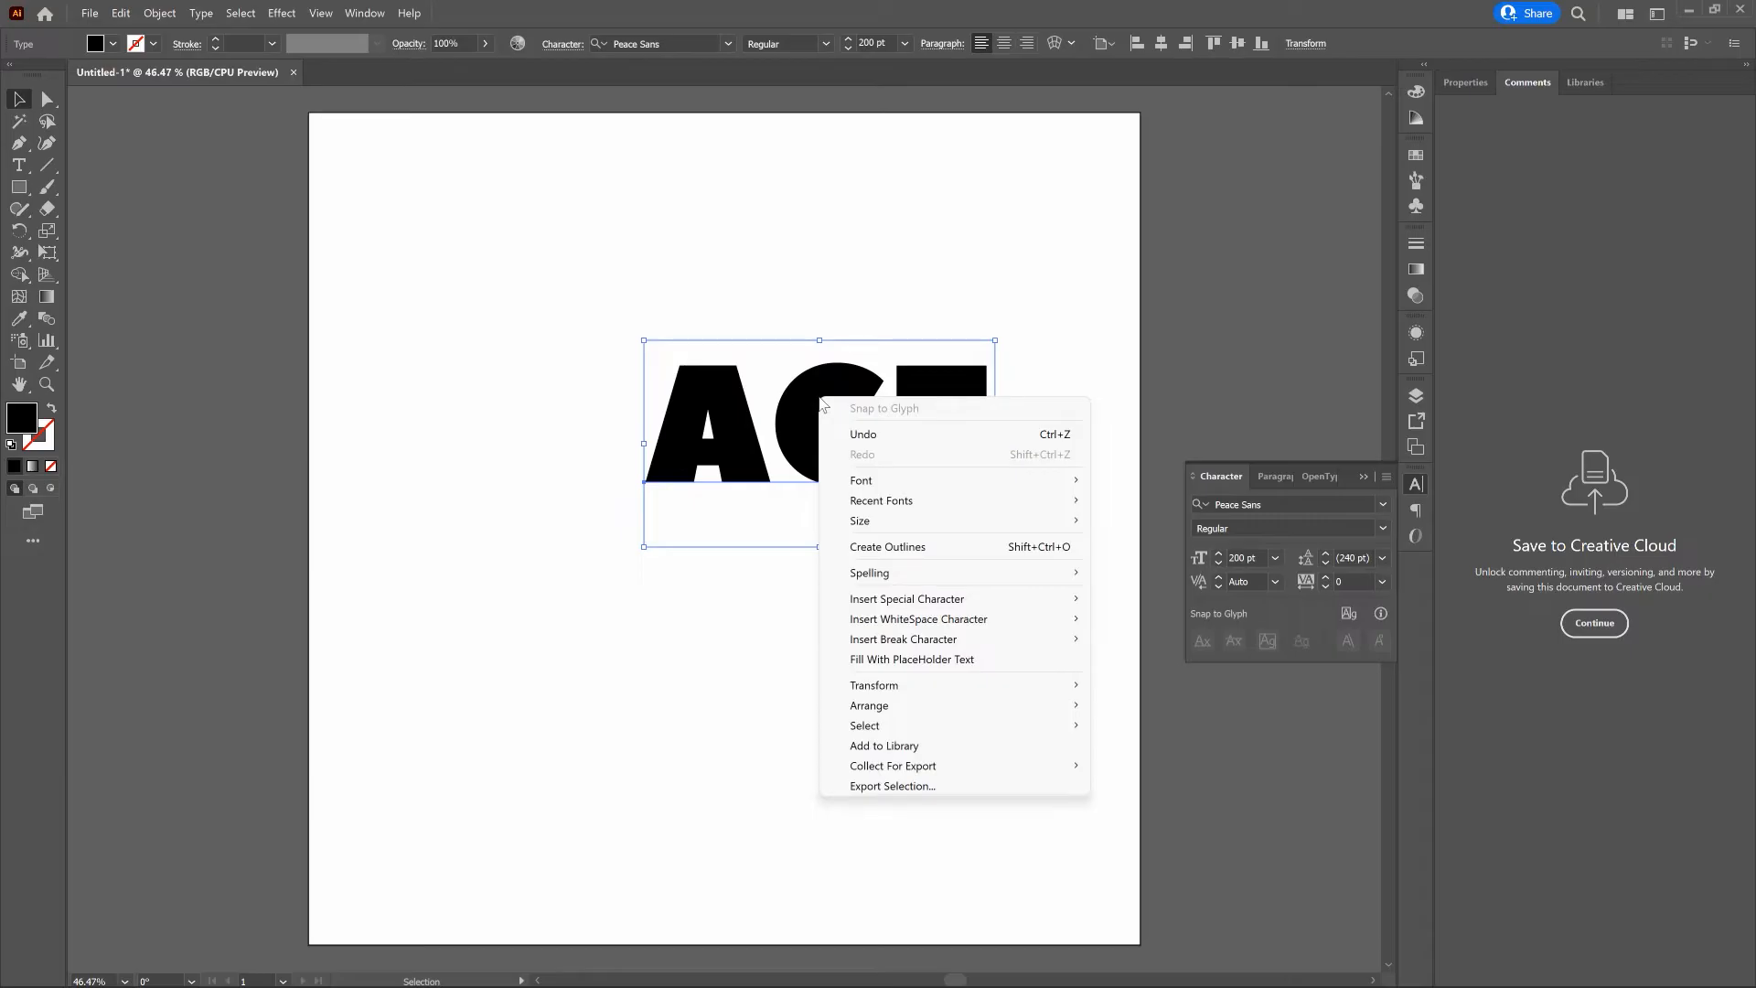
left_click(899, 457)
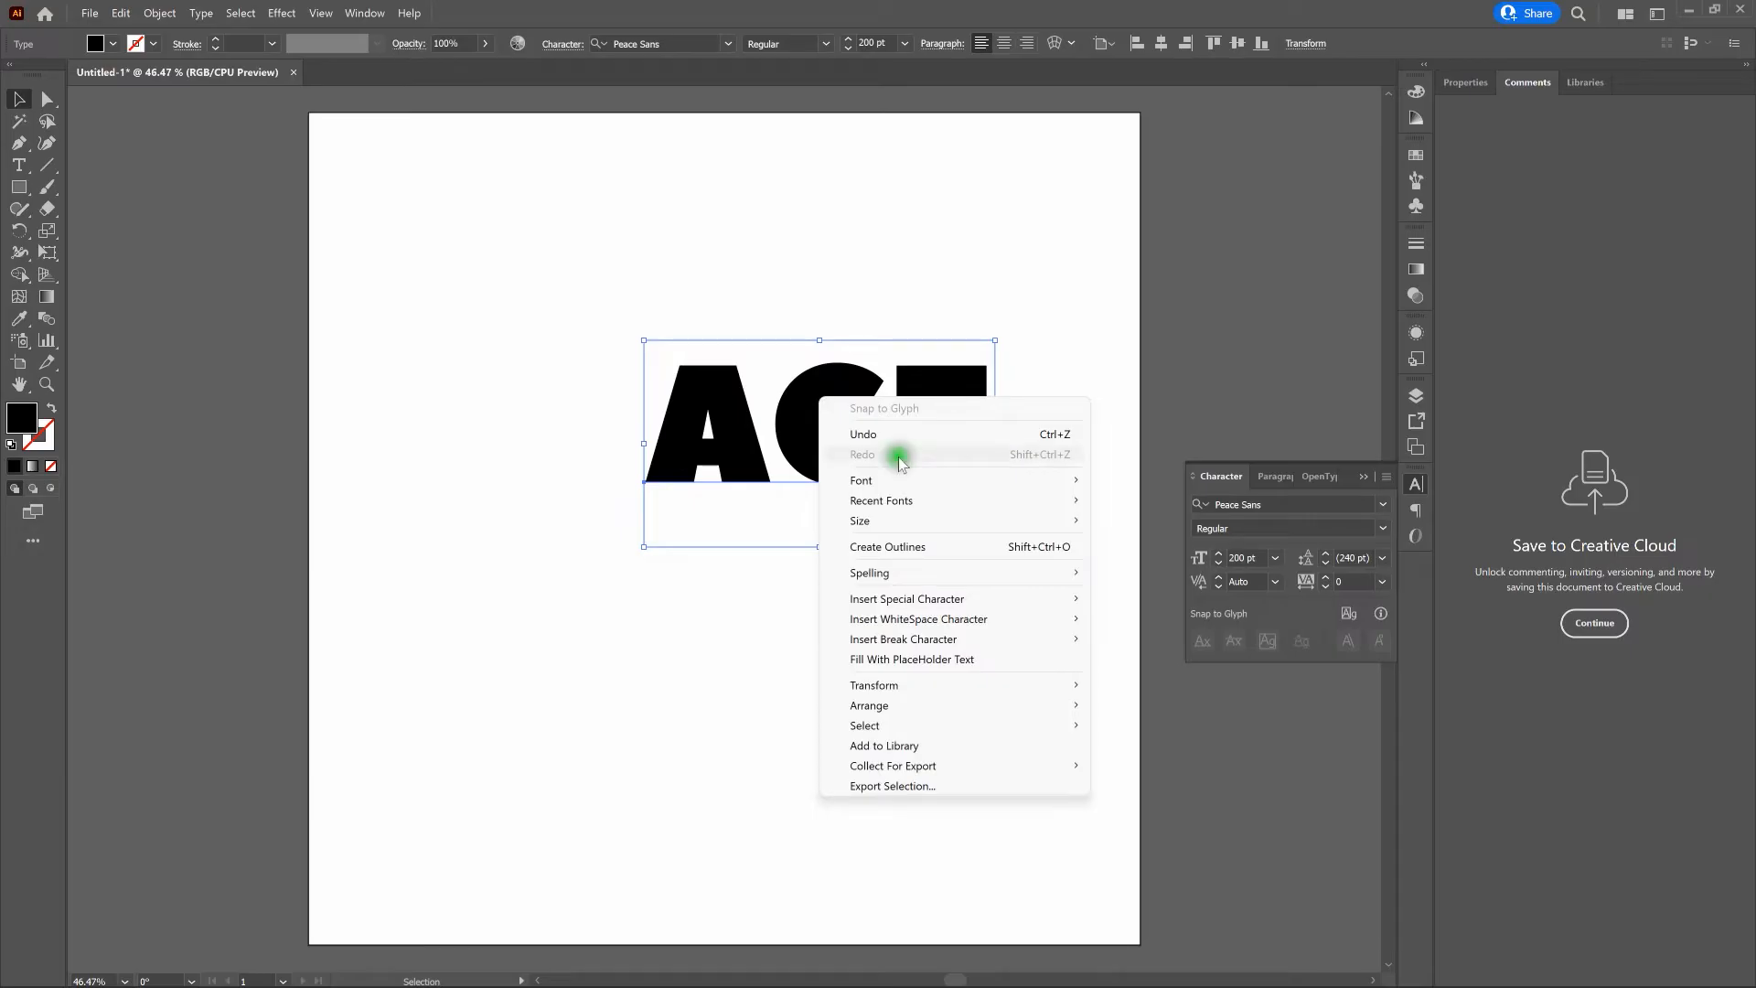
left_click(951, 546)
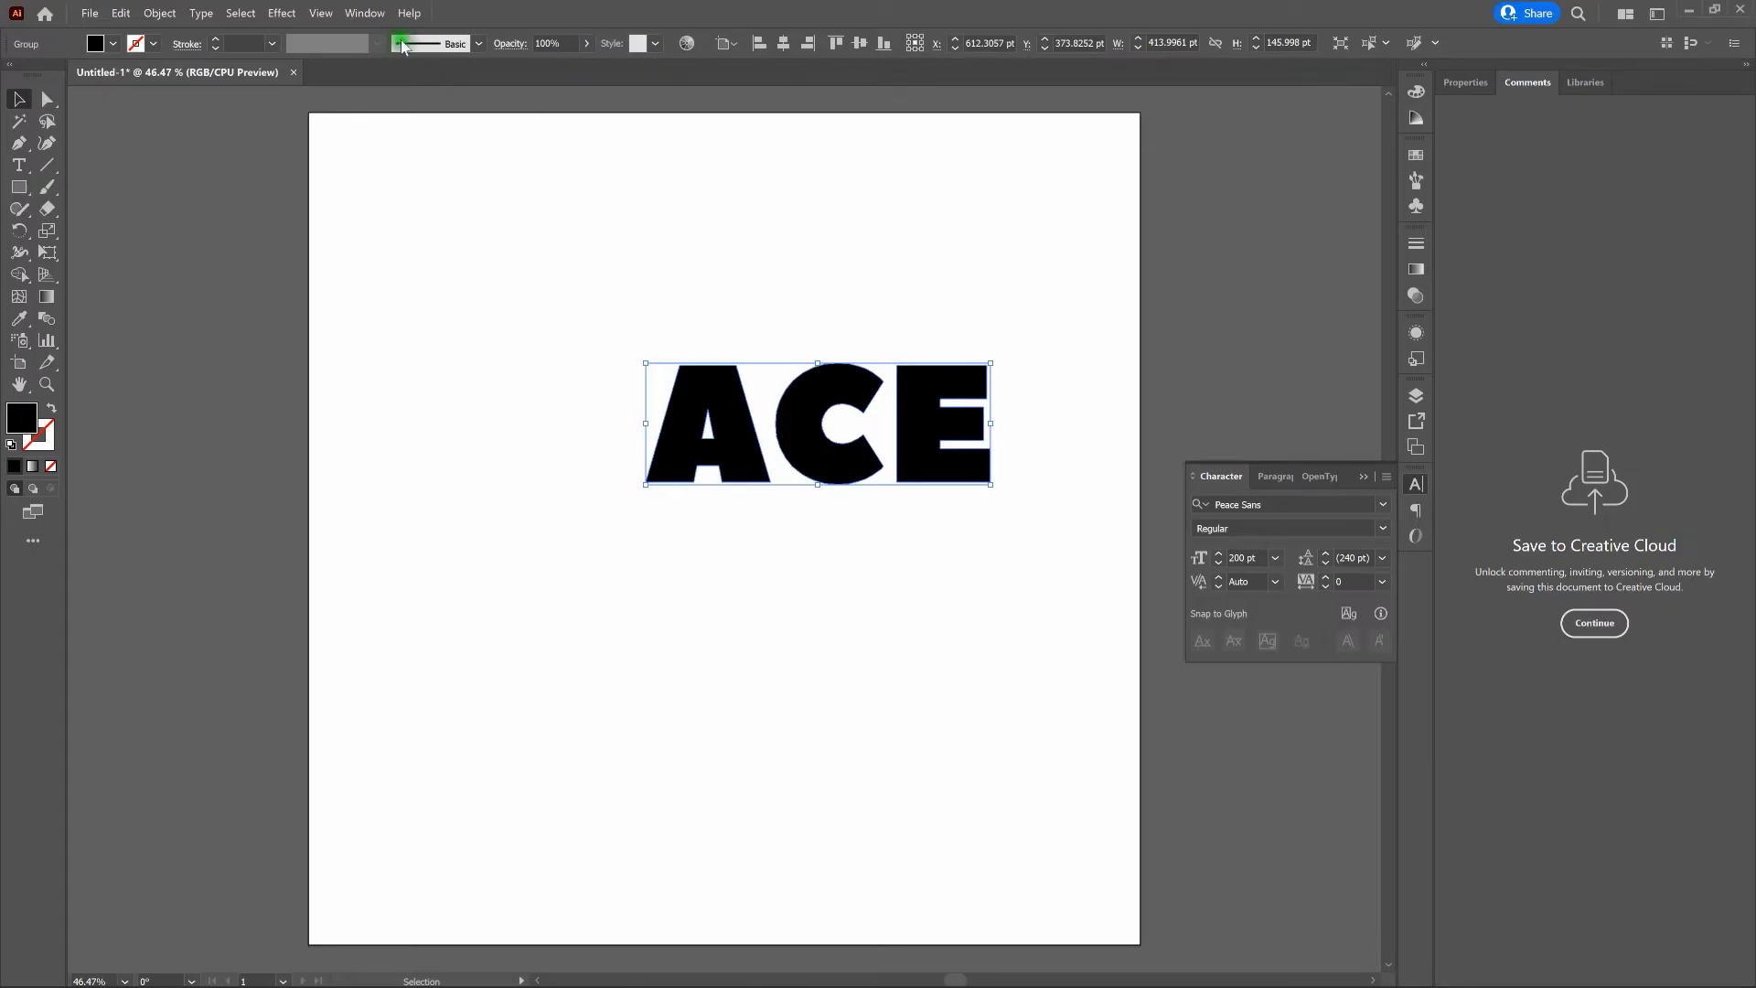
- Inspect the paths and anchor points of the ACE letters in Outline view, and return to the normal preview
left_click(320, 13)
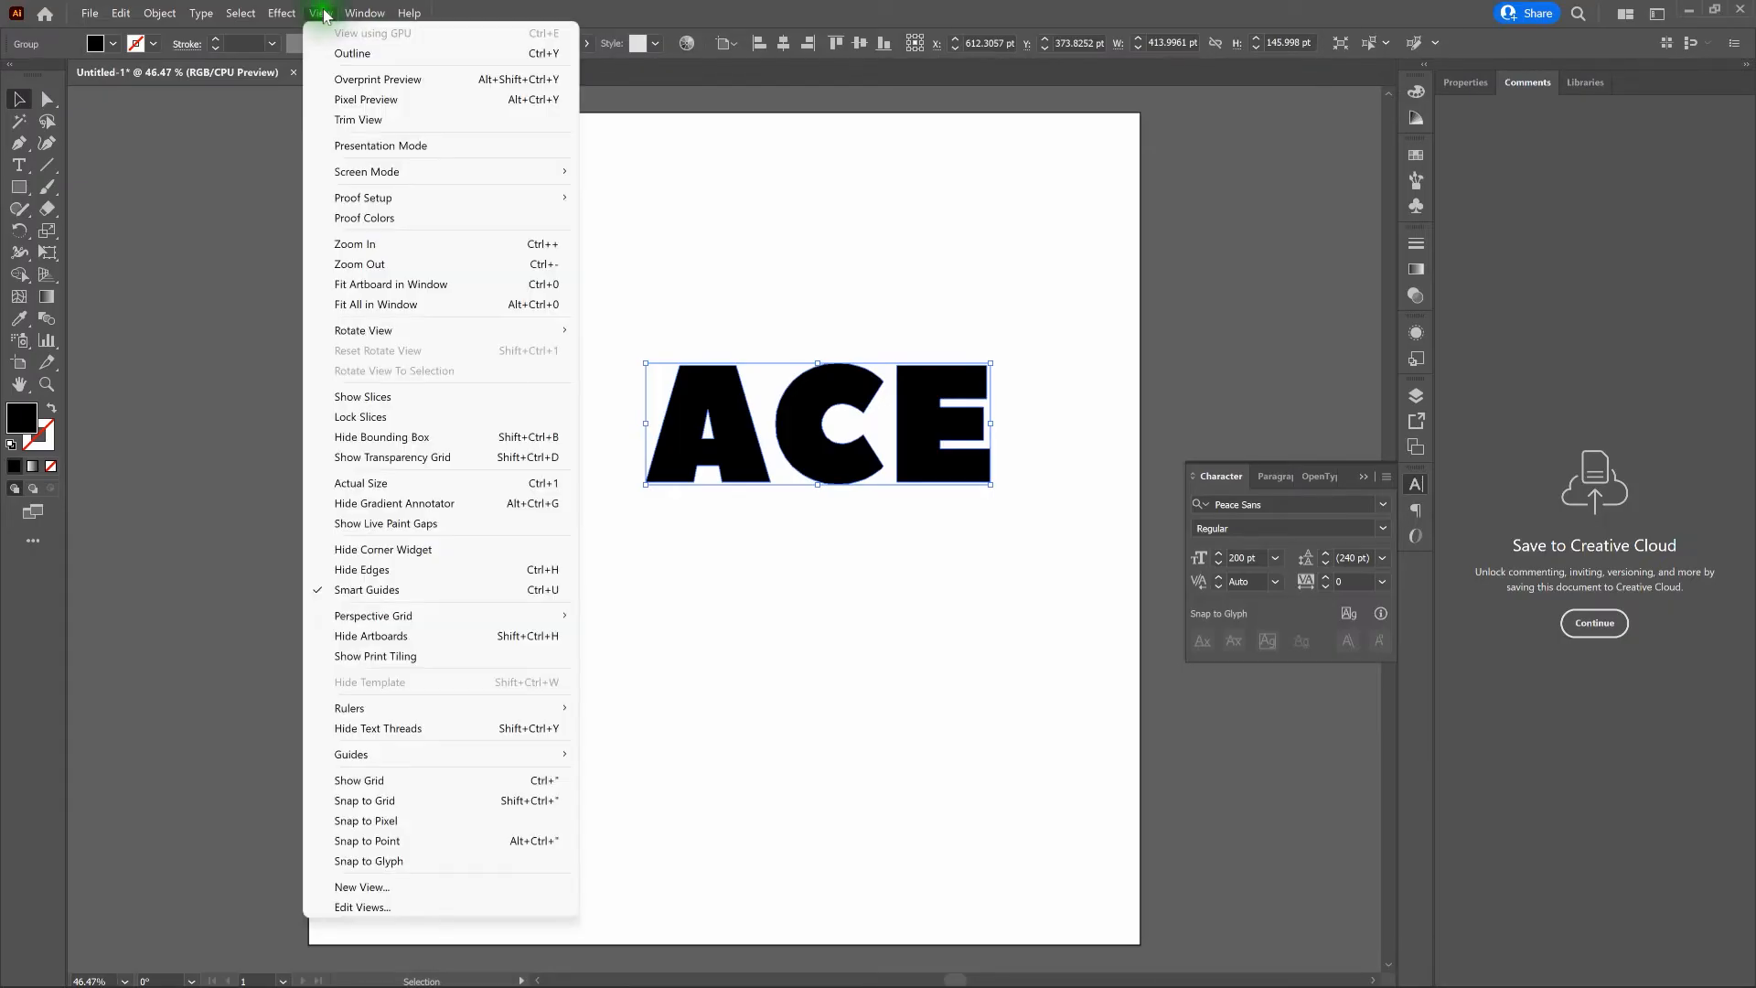
left_click(352, 53)
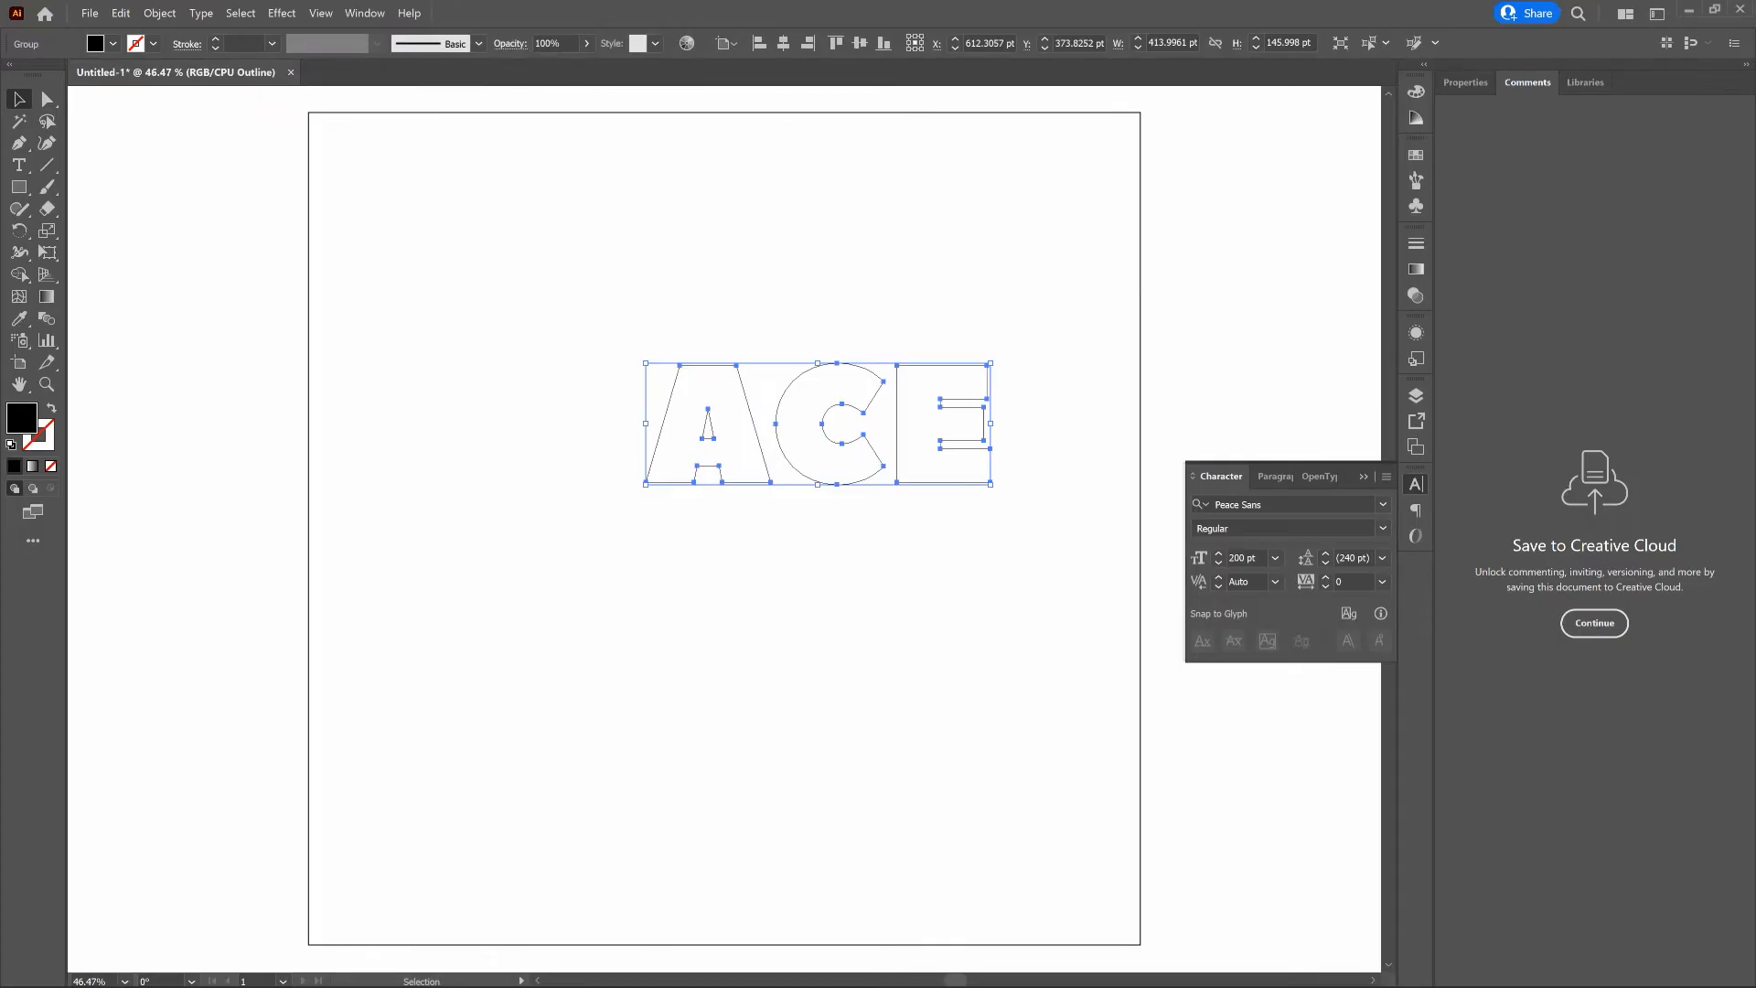
key("a")
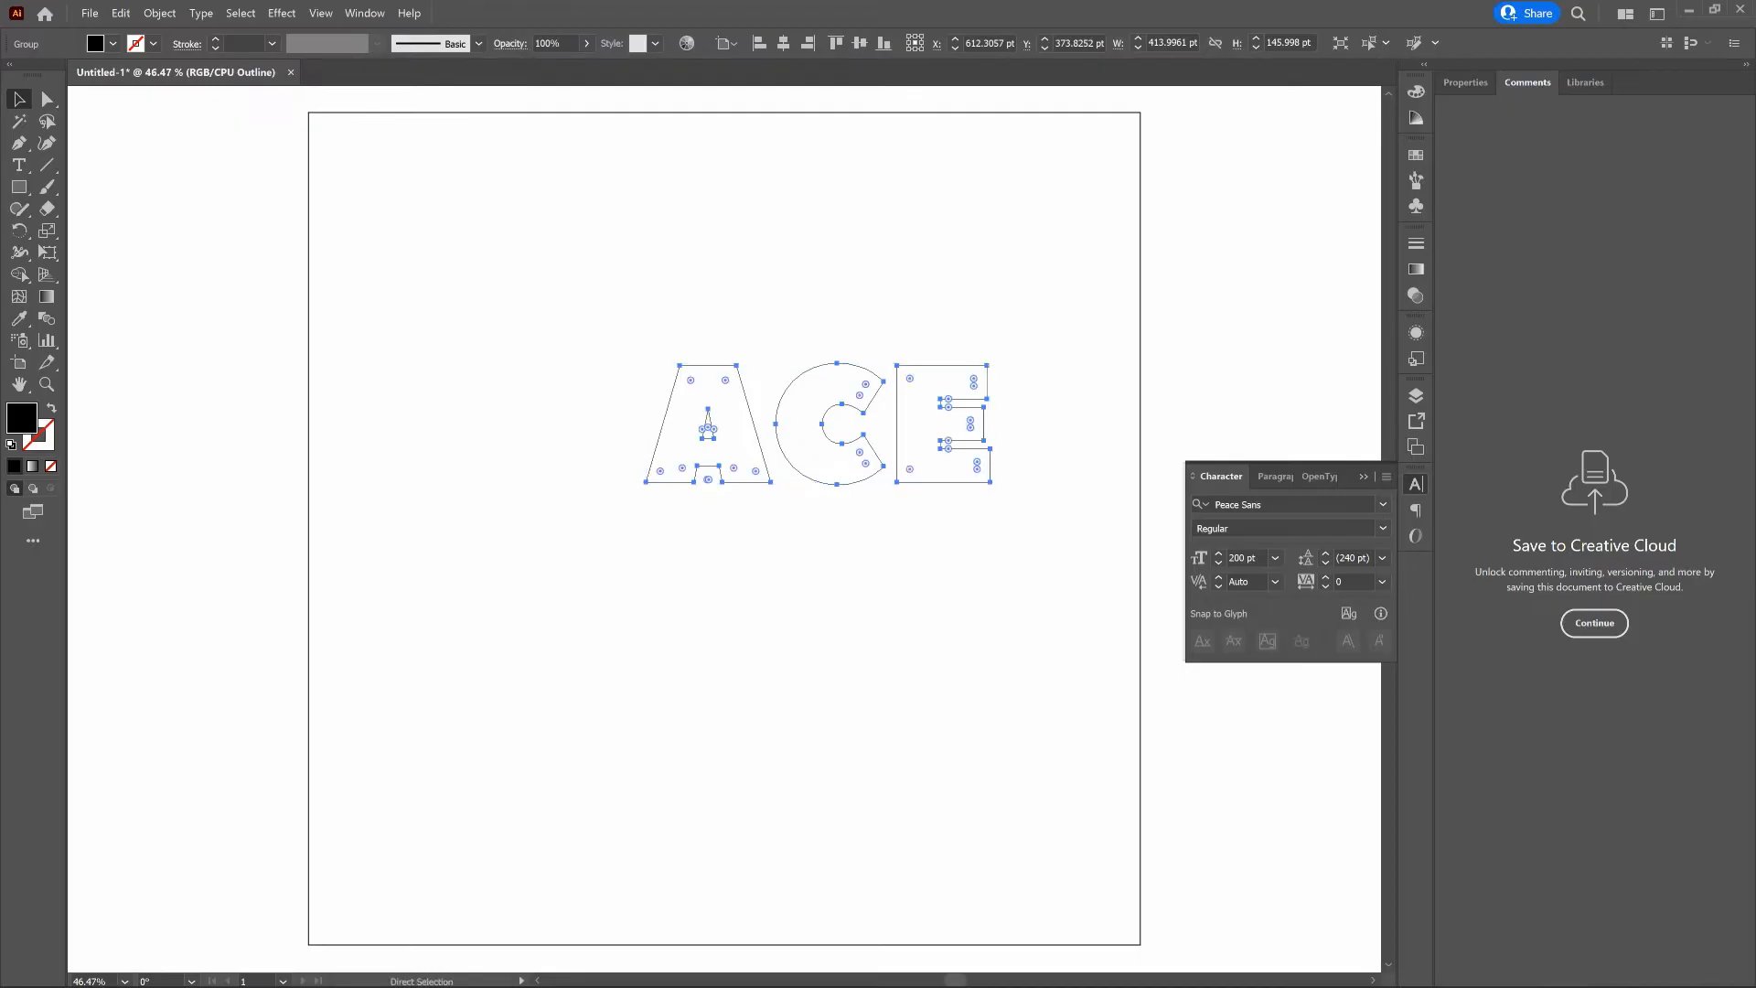
key("ctrl+y")
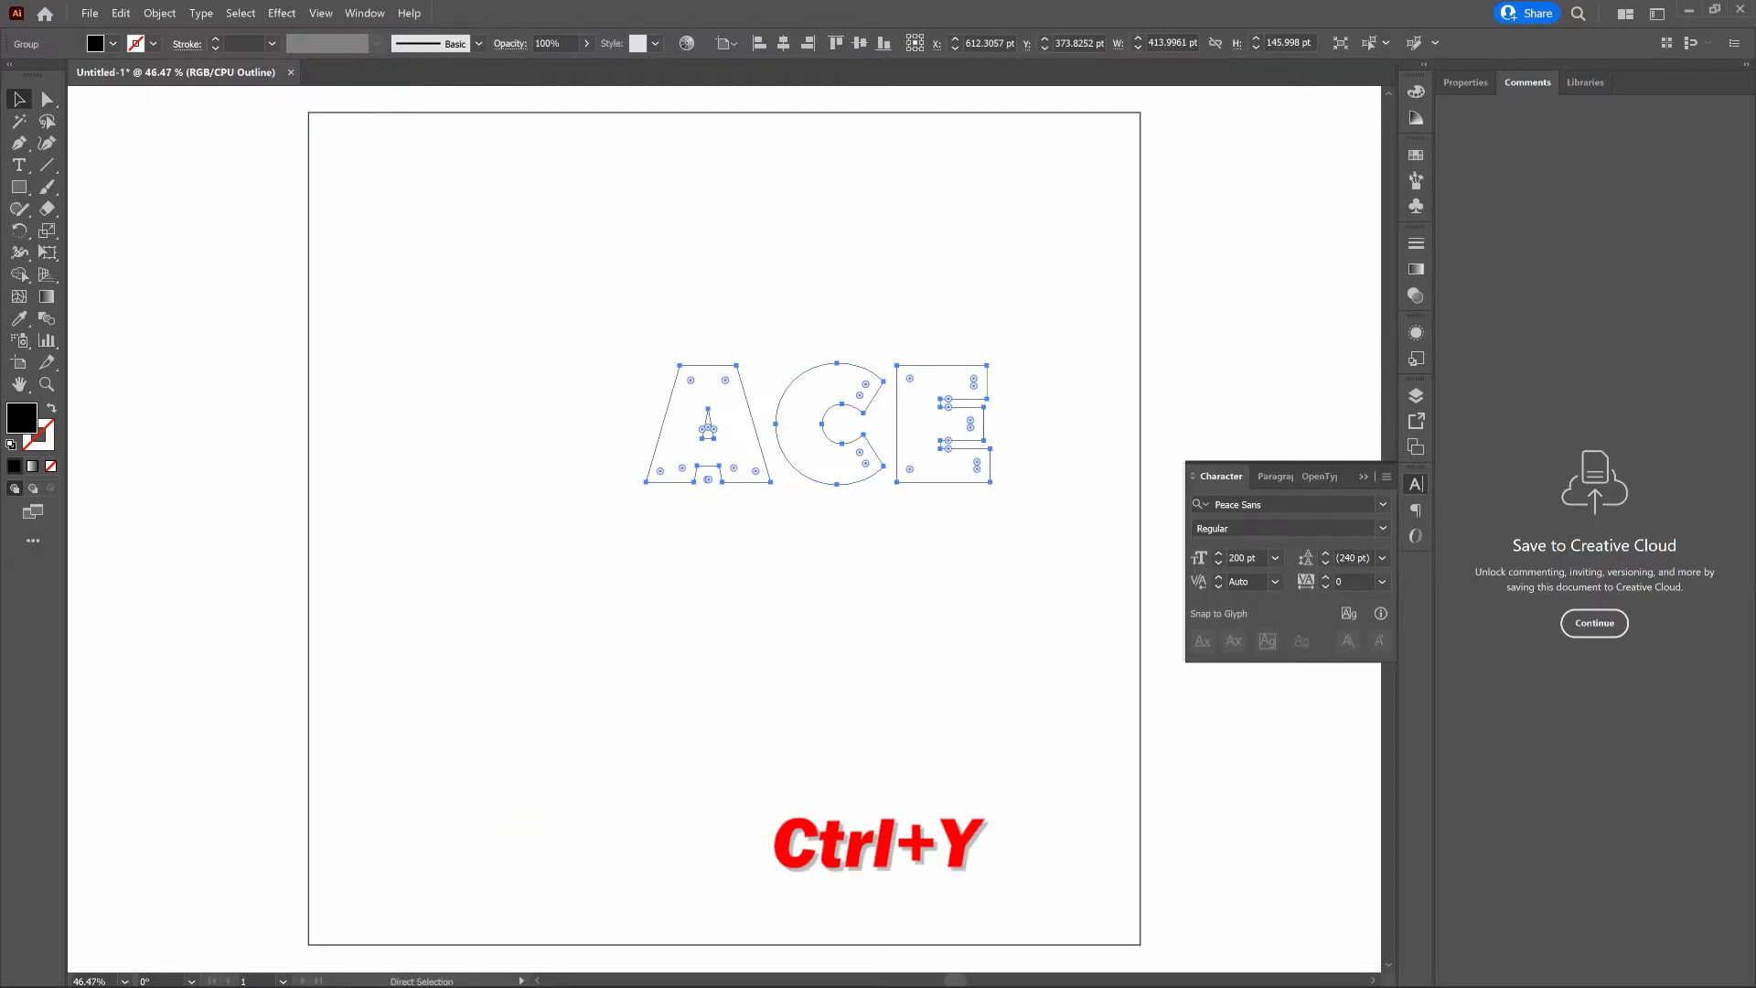
key("v")
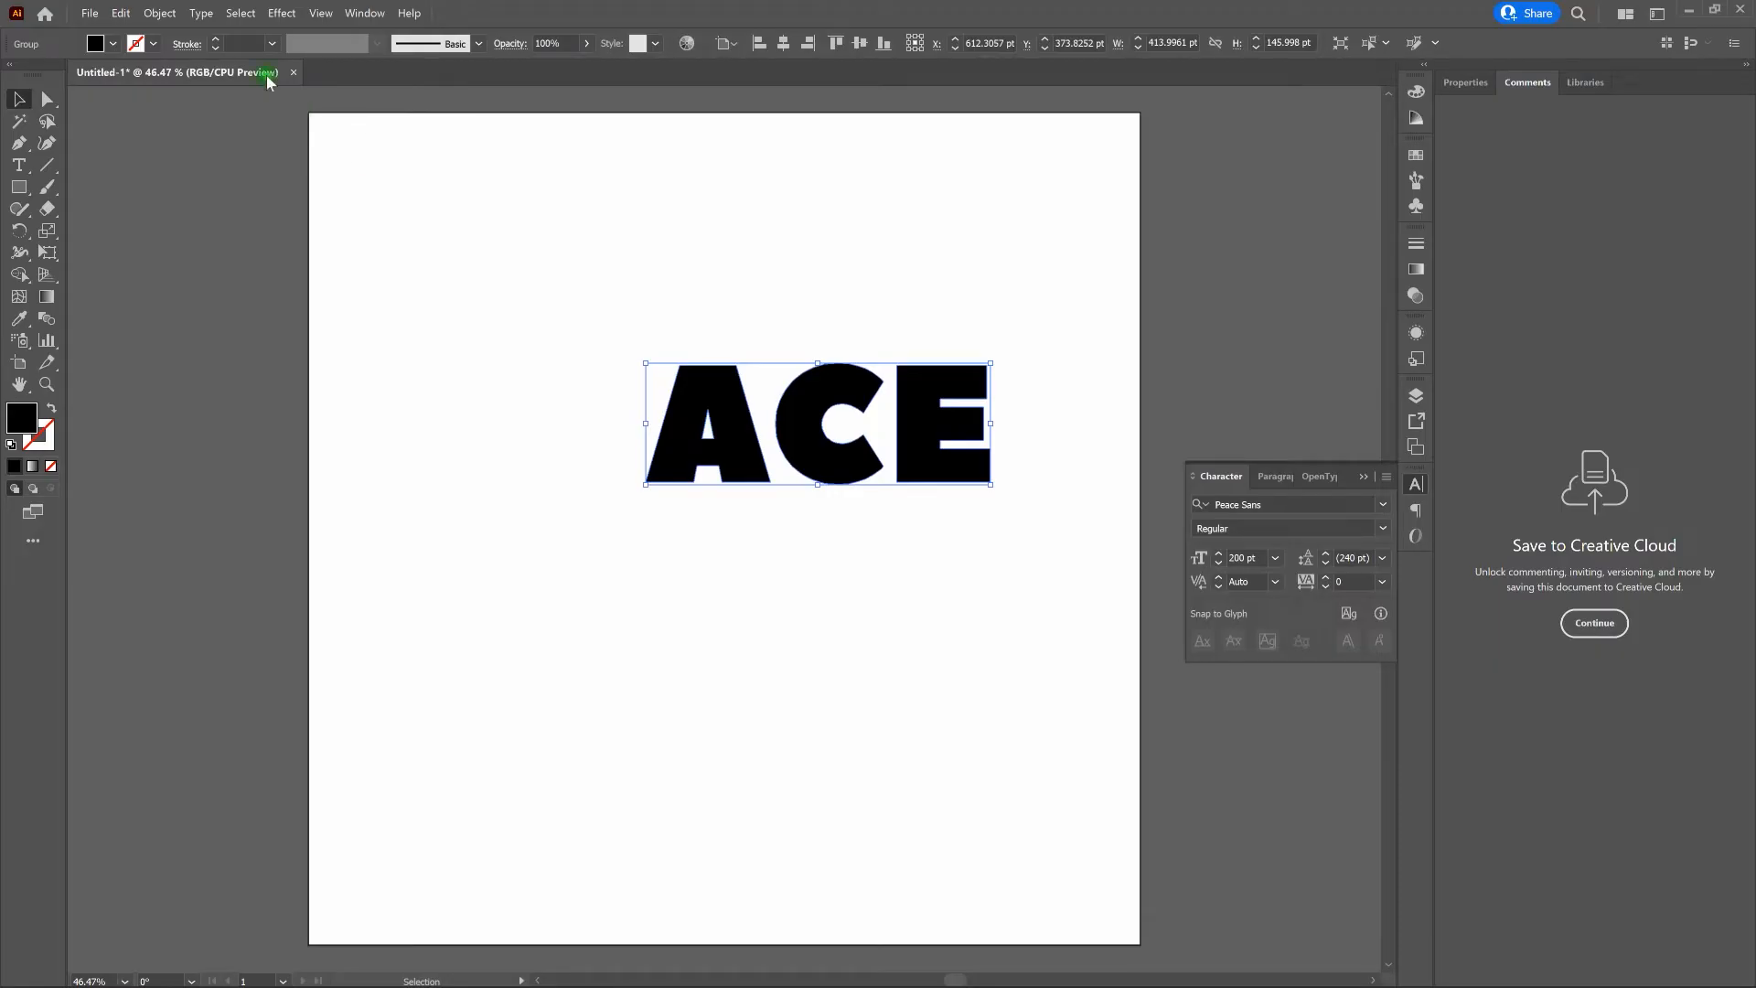
- Ungroup the outlined ACE lettering and test that the letter C can be selected on its own
left_click(161, 13)
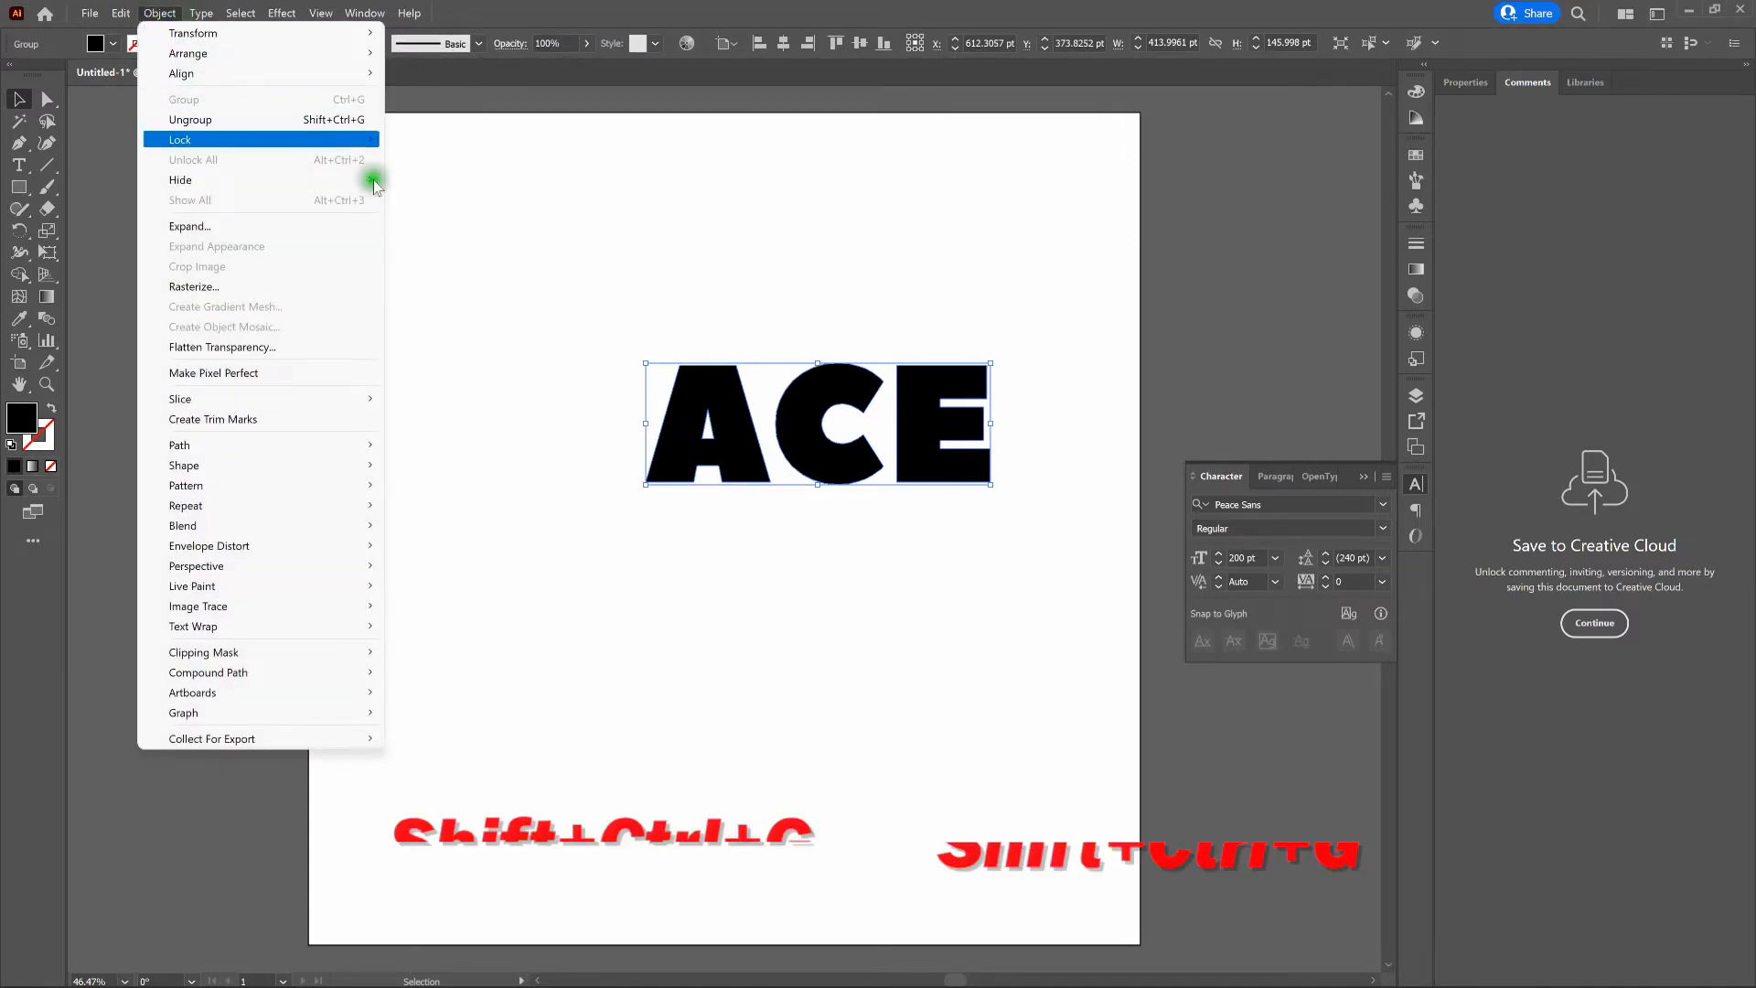
left_click(696, 393)
right_click(706, 399)
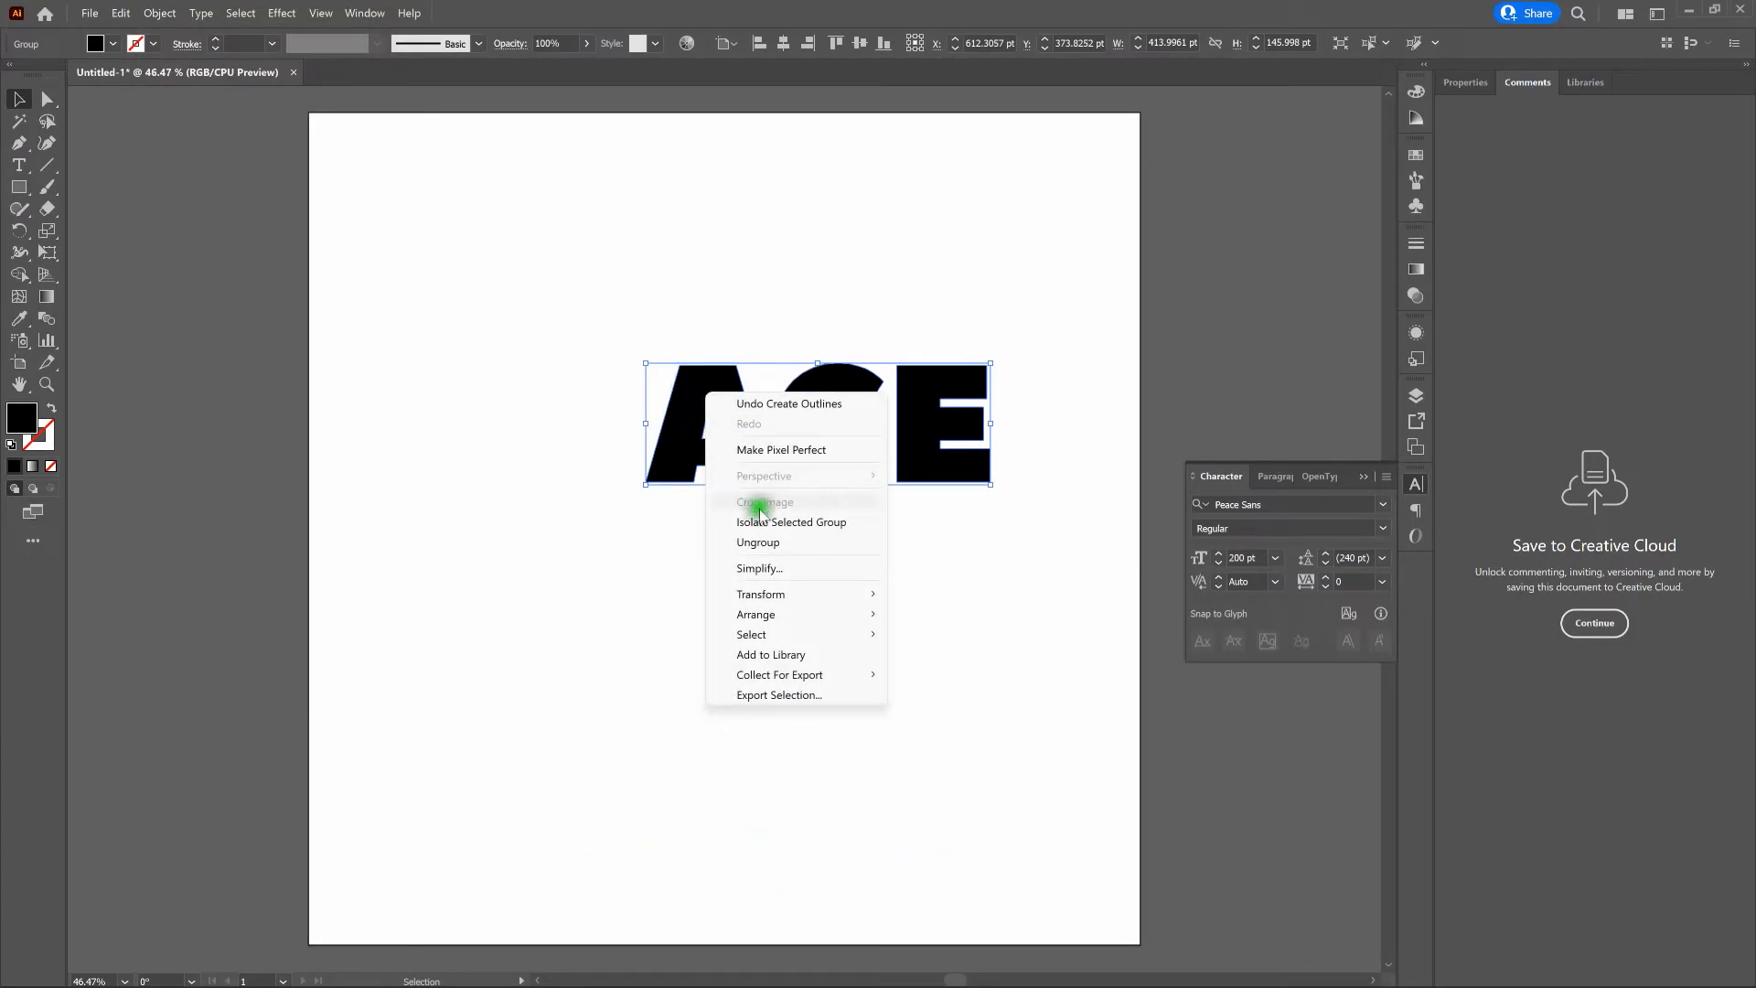
left_click(773, 547)
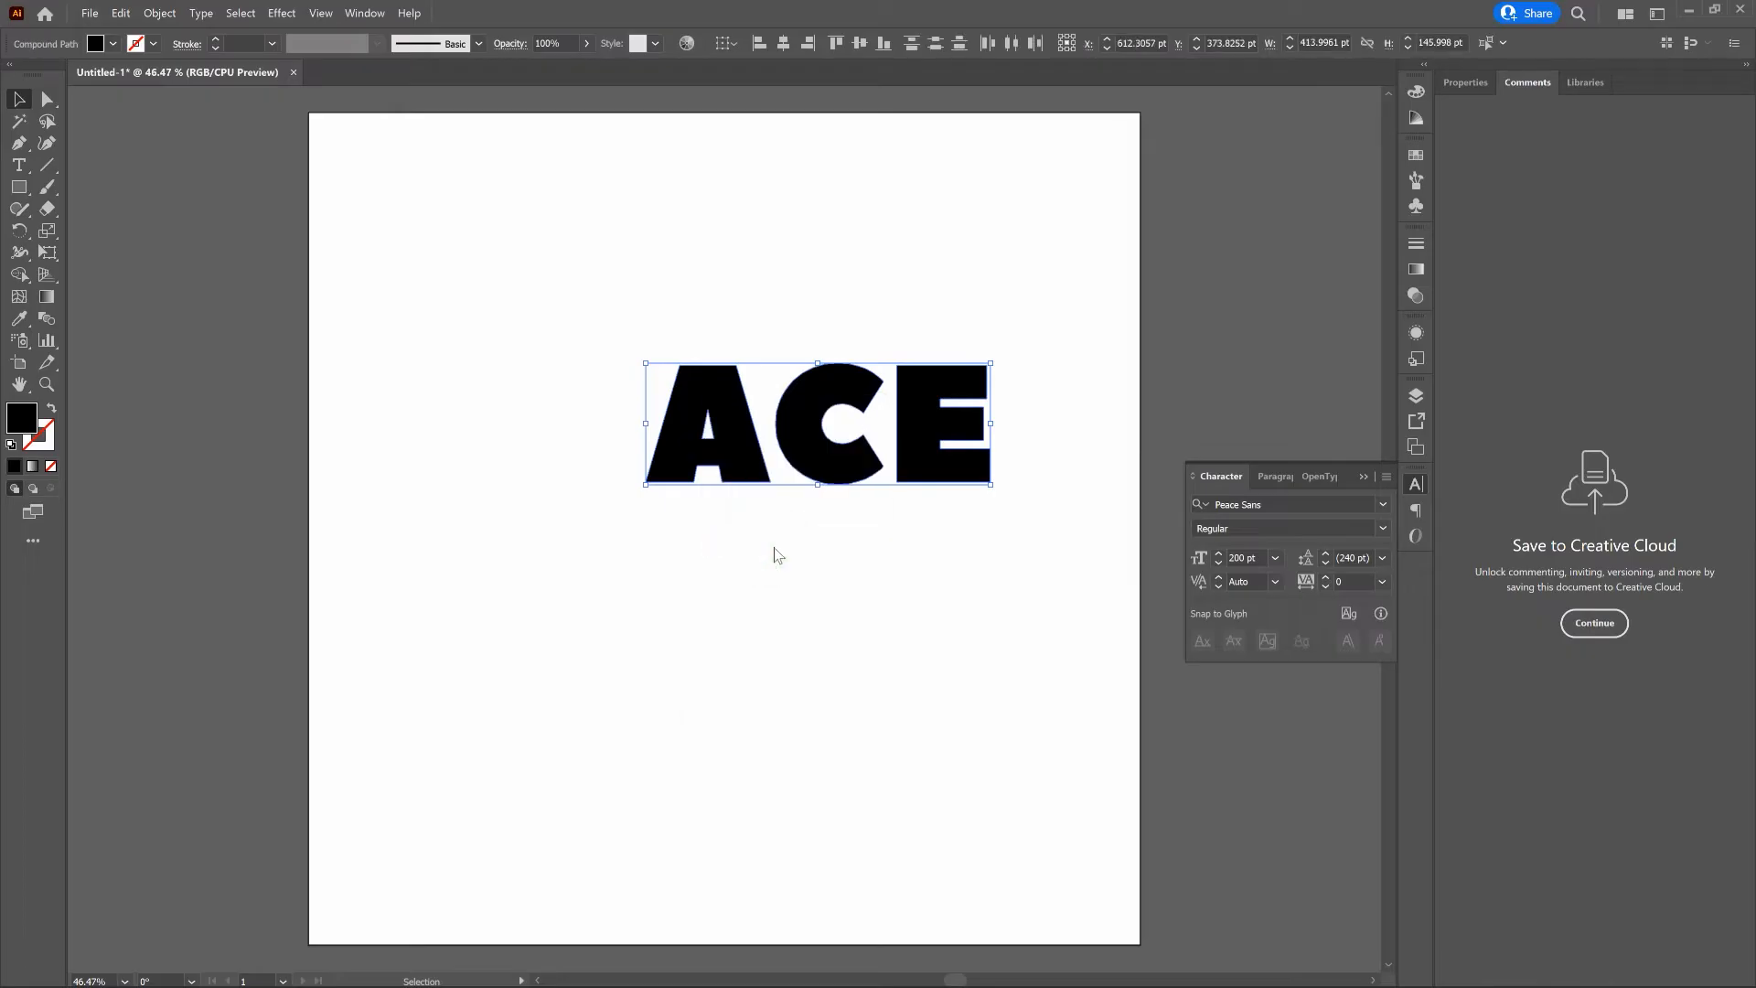
left_click(776, 555)
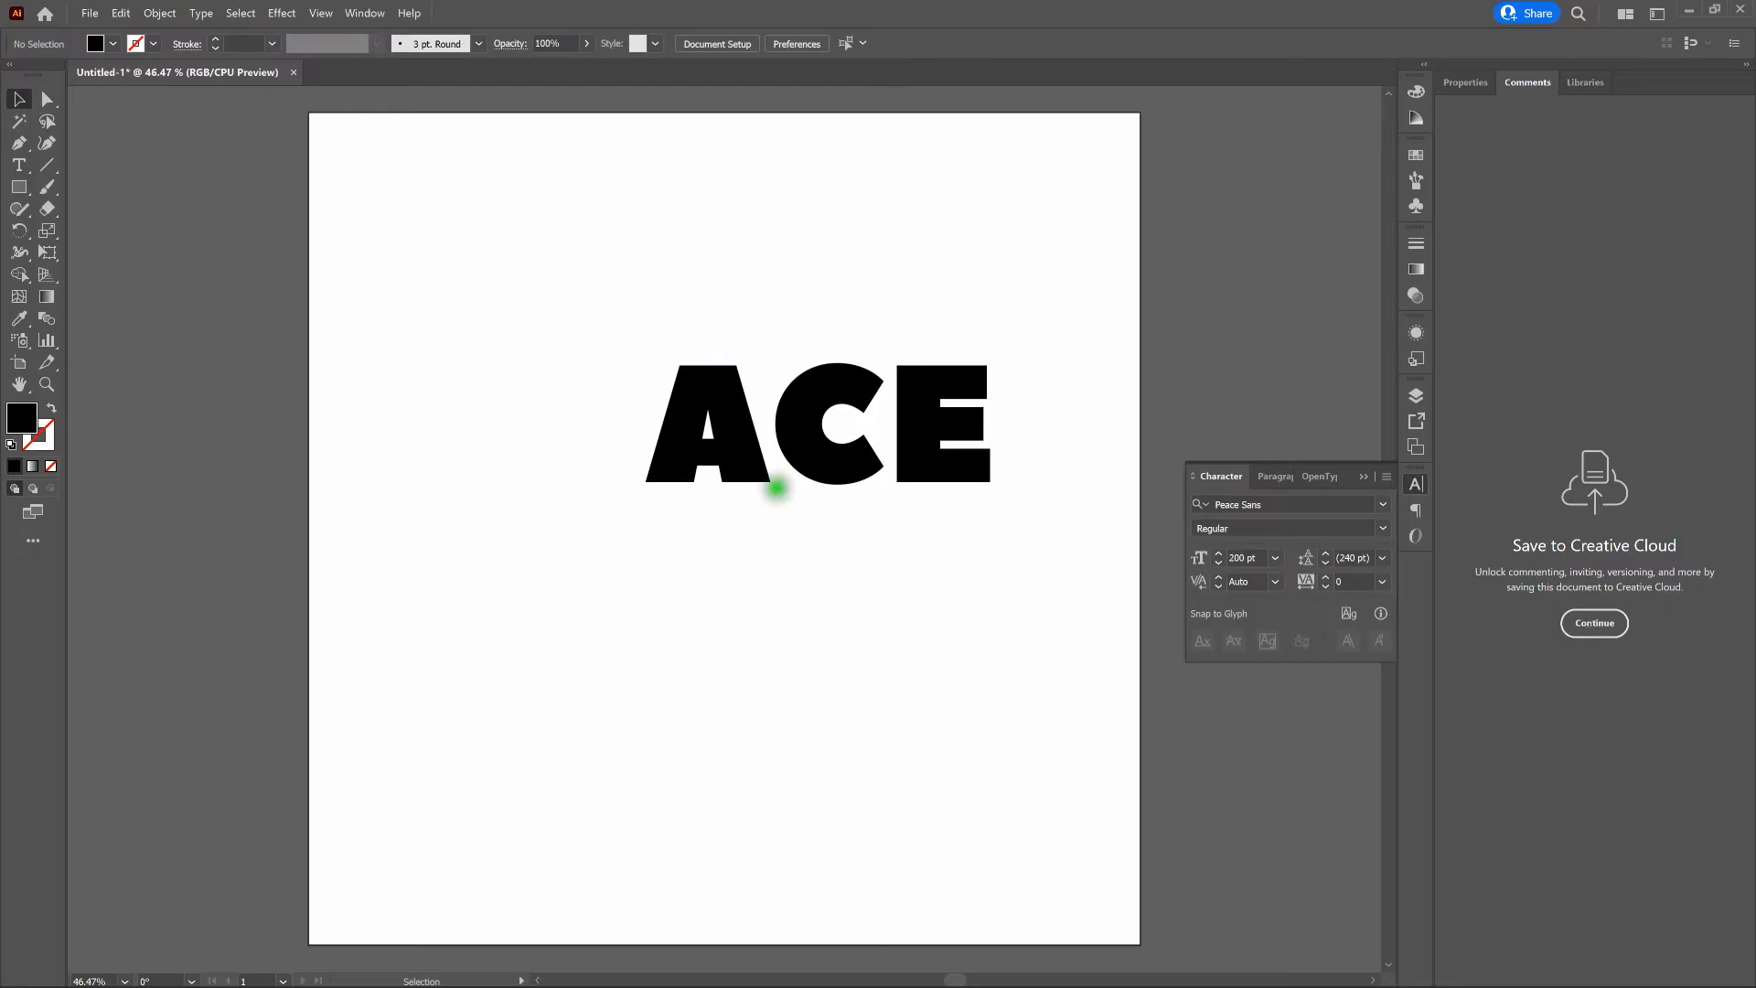
left_click(814, 446)
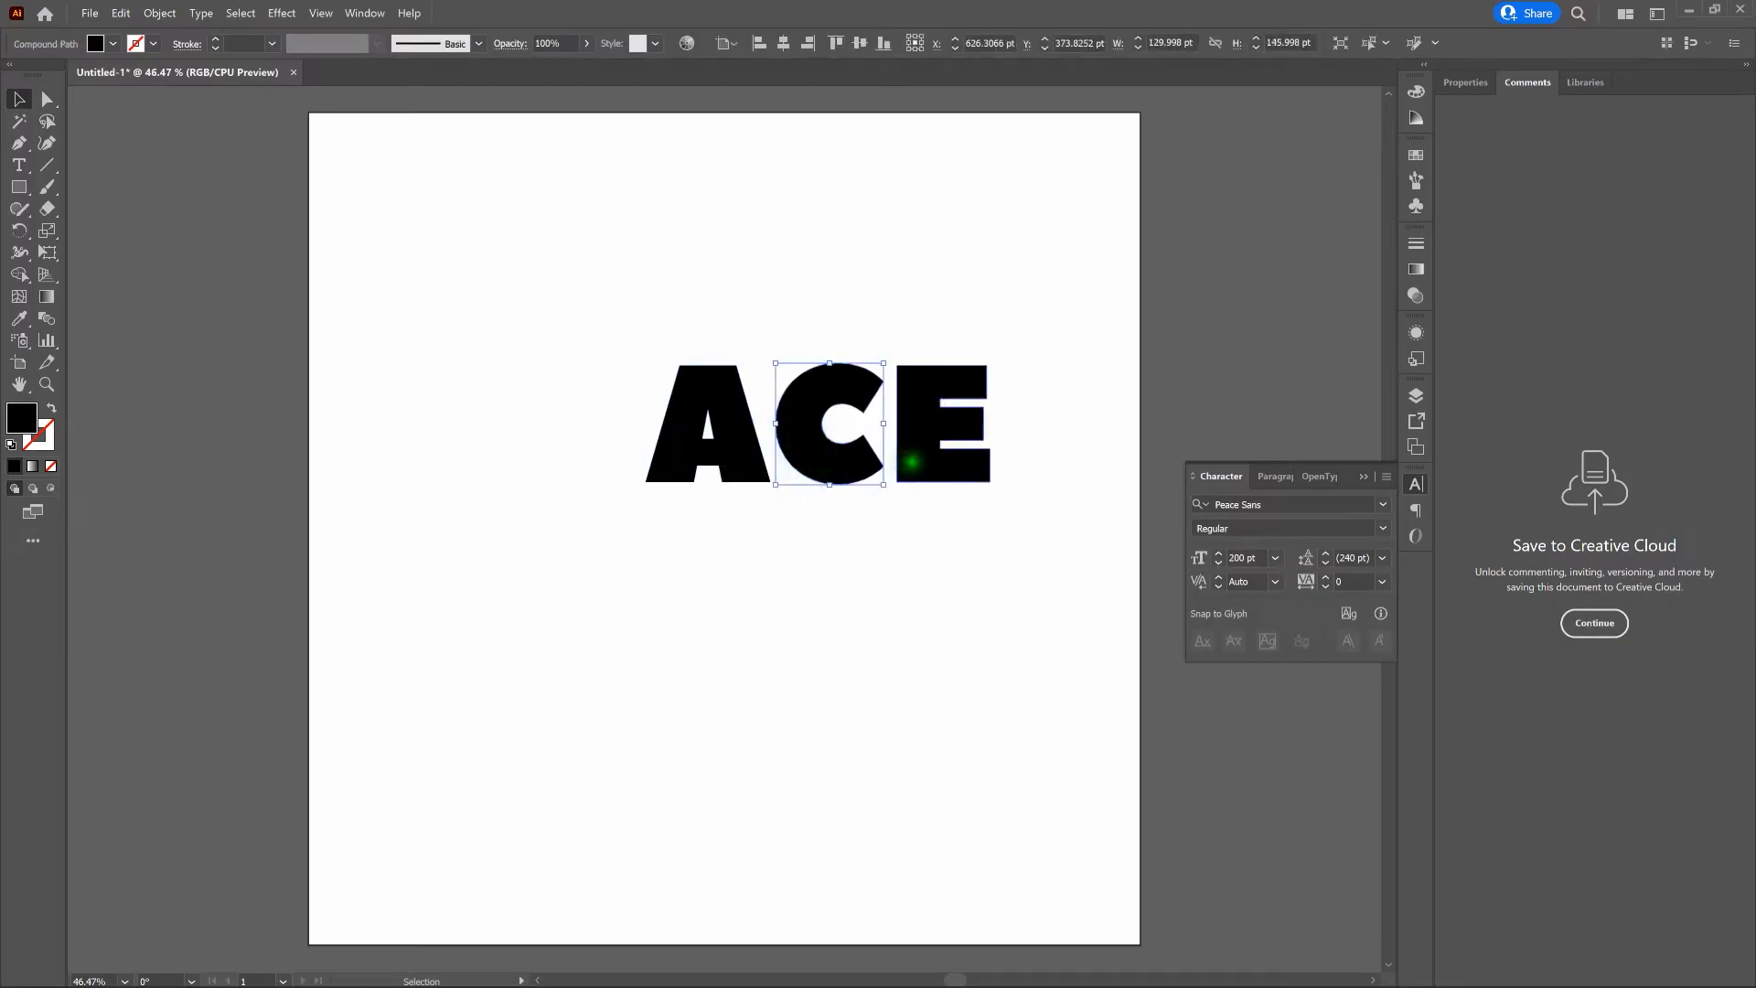
left_click(926, 530)
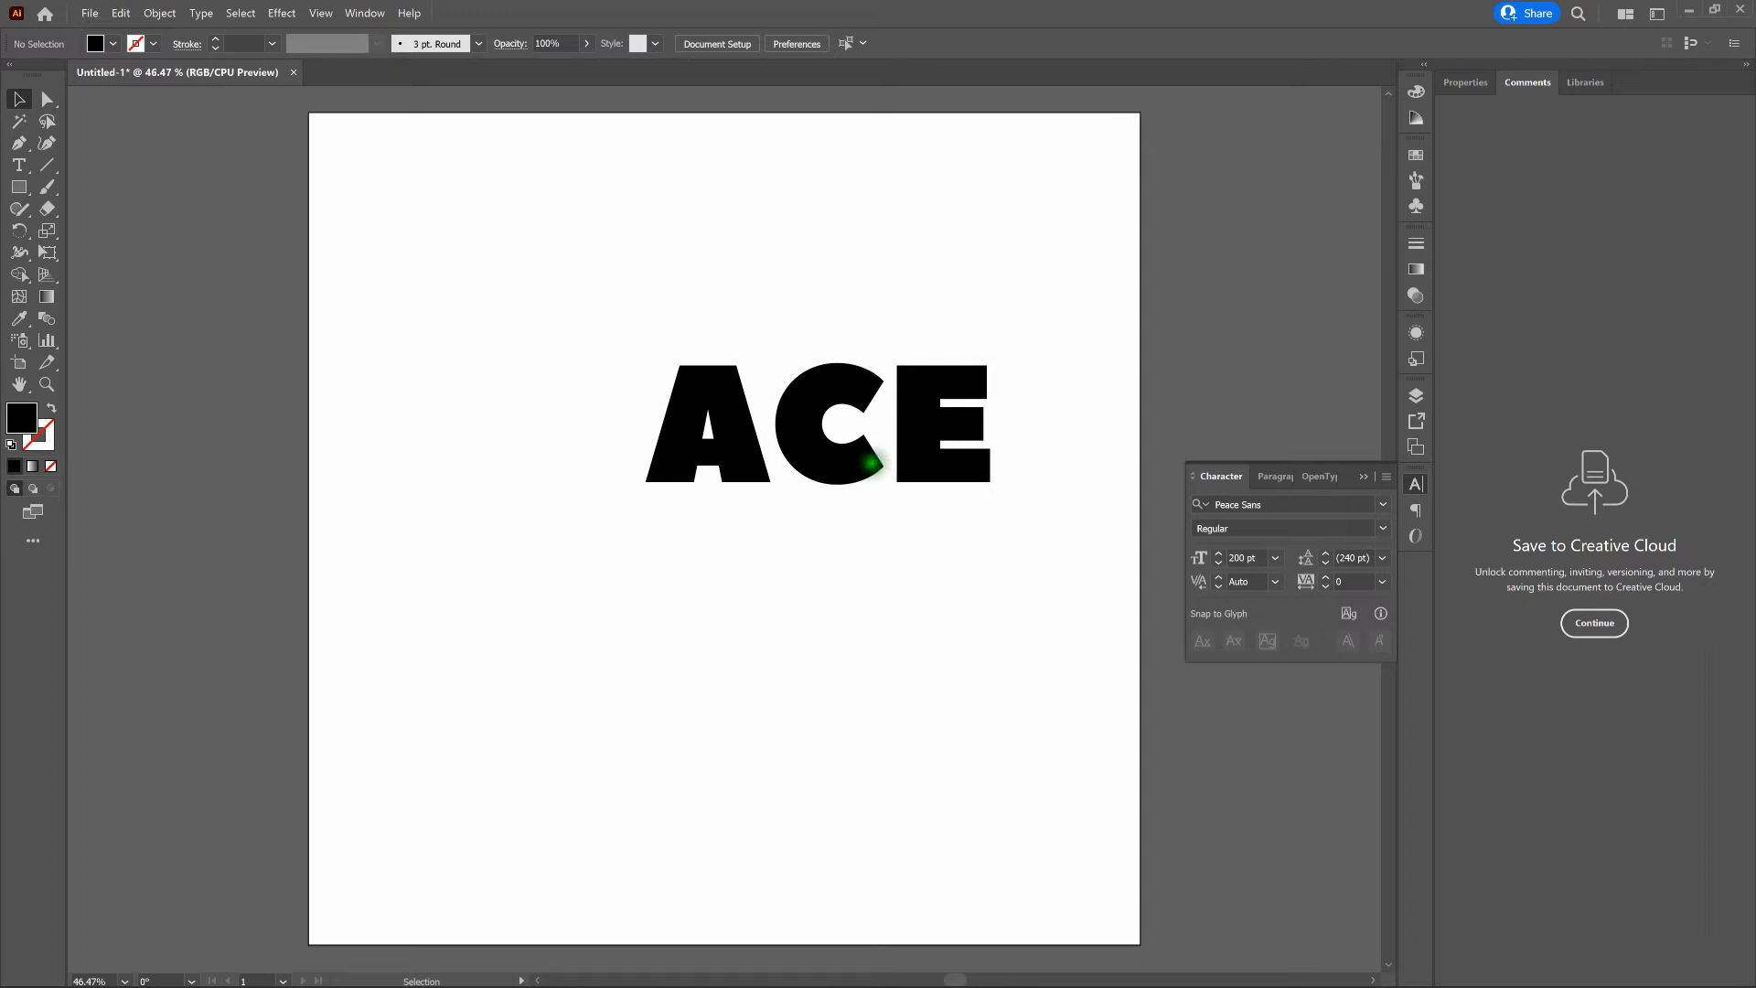
- Move the letter C 50 pt to the left so it overlaps the A, and deselect it
left_click(846, 462)
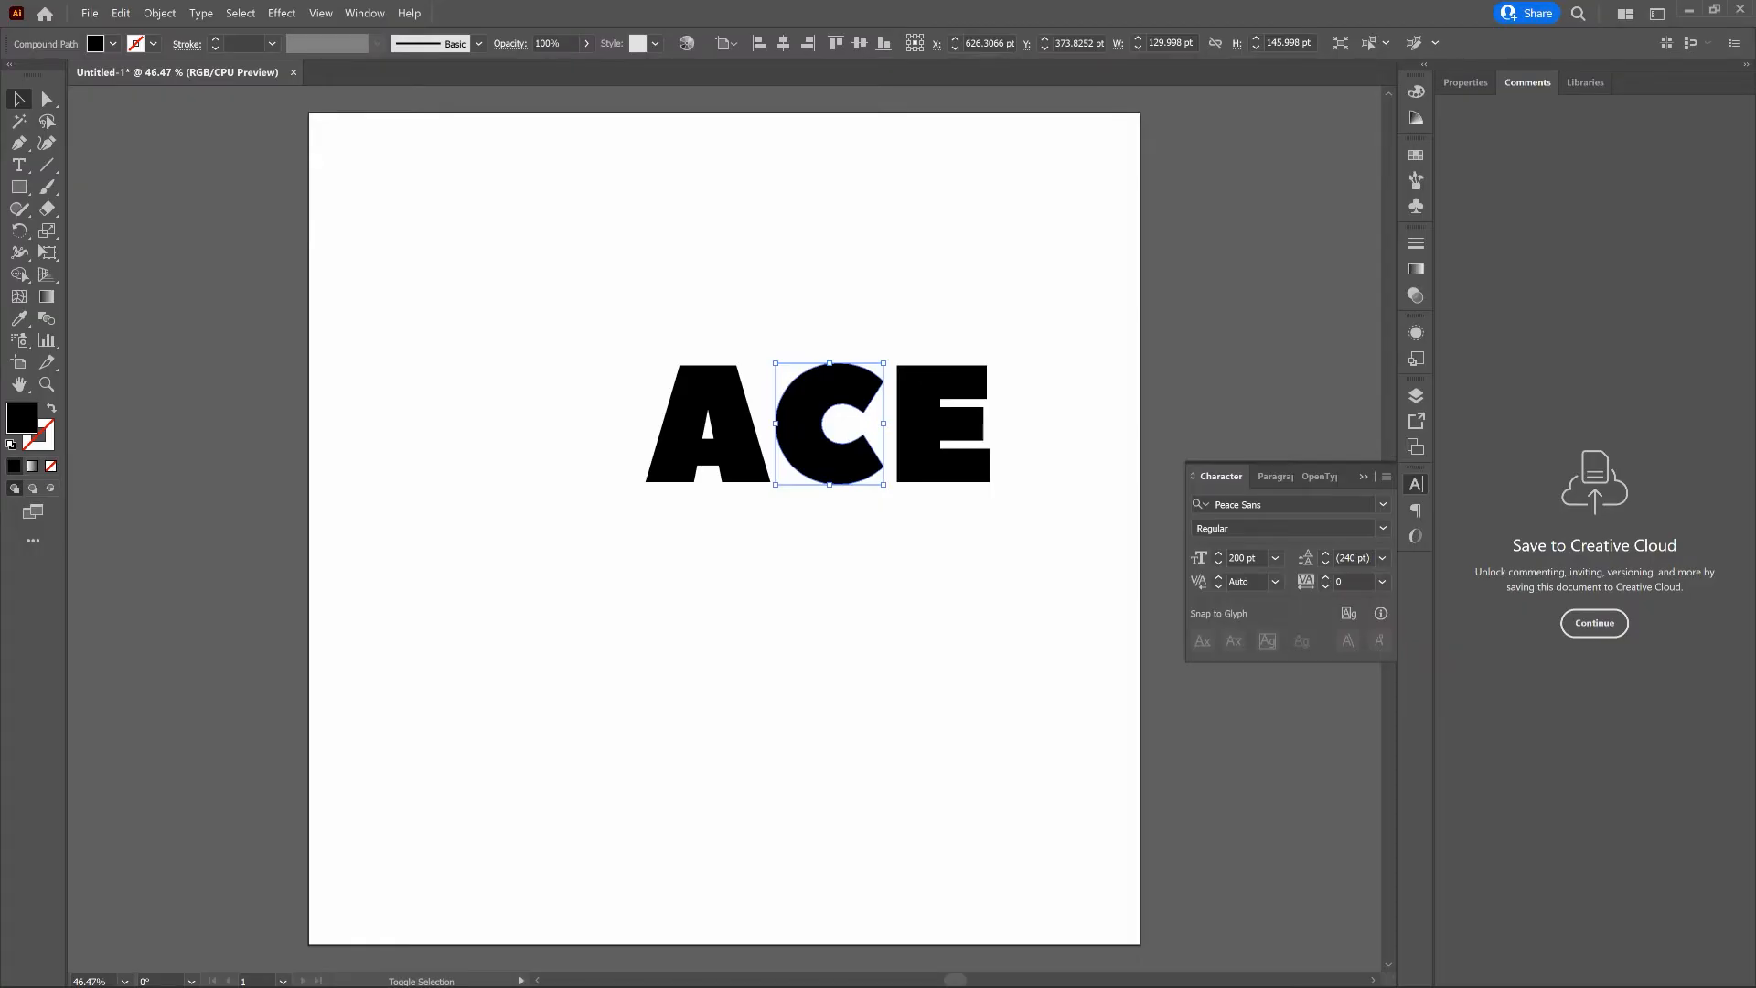
key("shift+Left")
key("shift+Left")
key("shift+Left")
key("shift+Left")
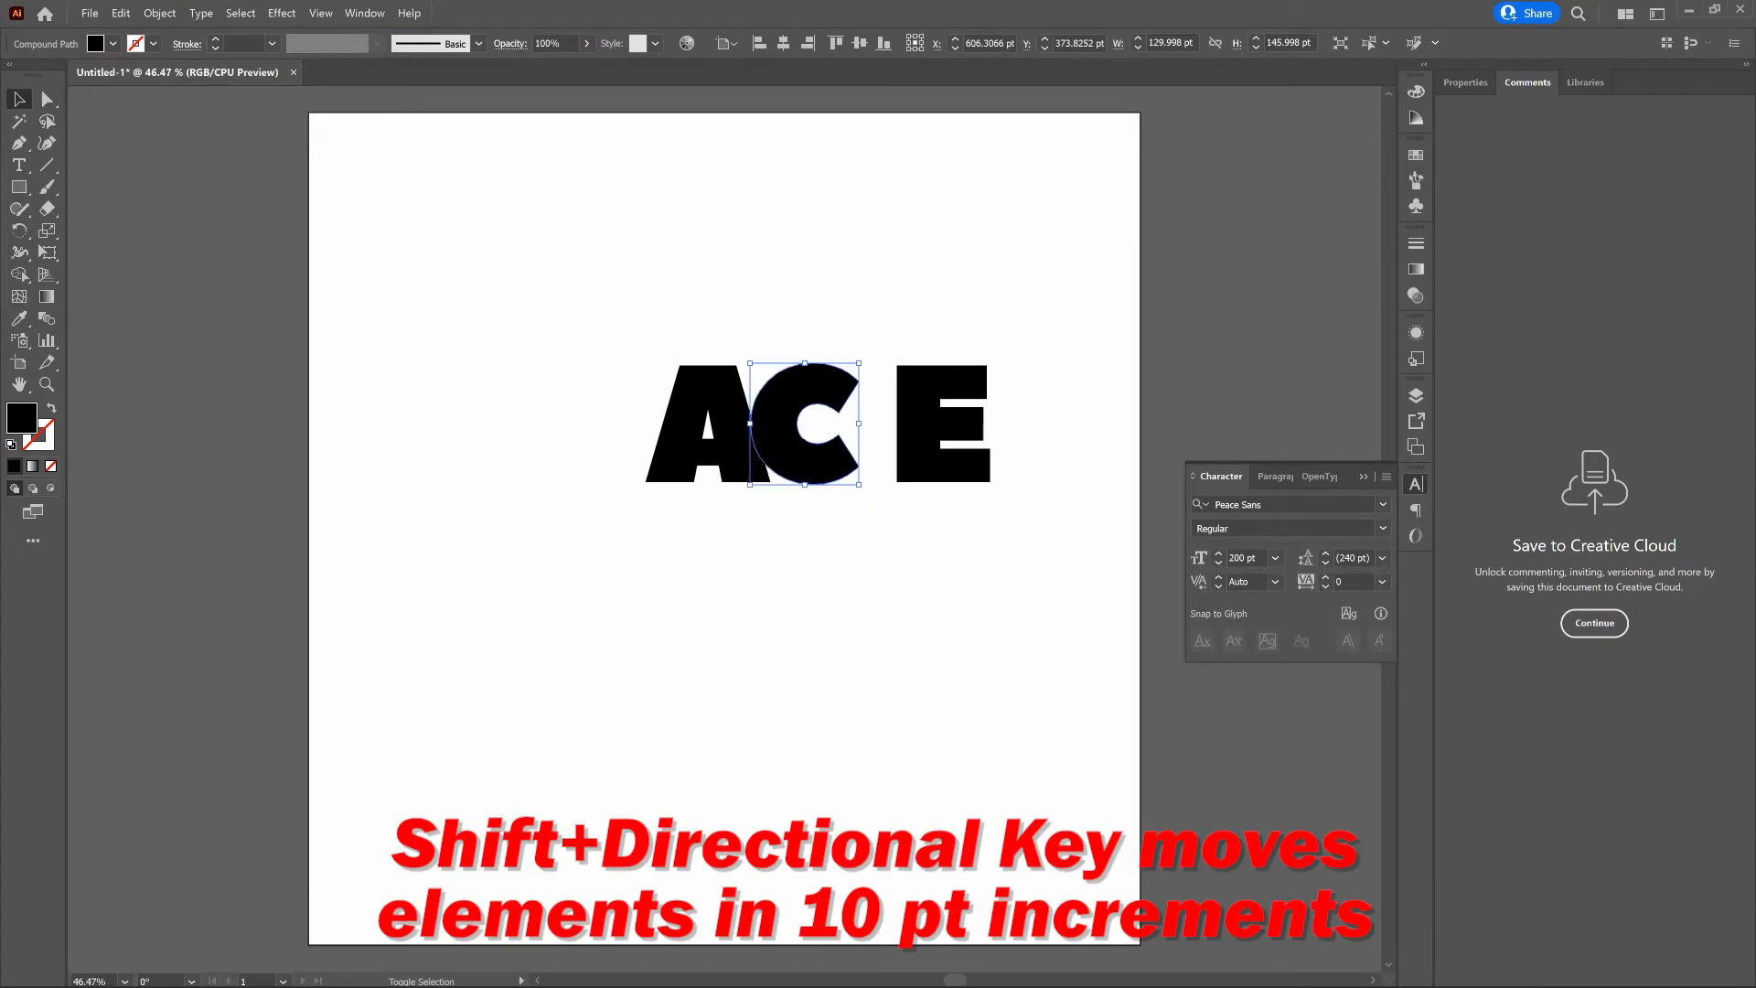
key("shift+Left")
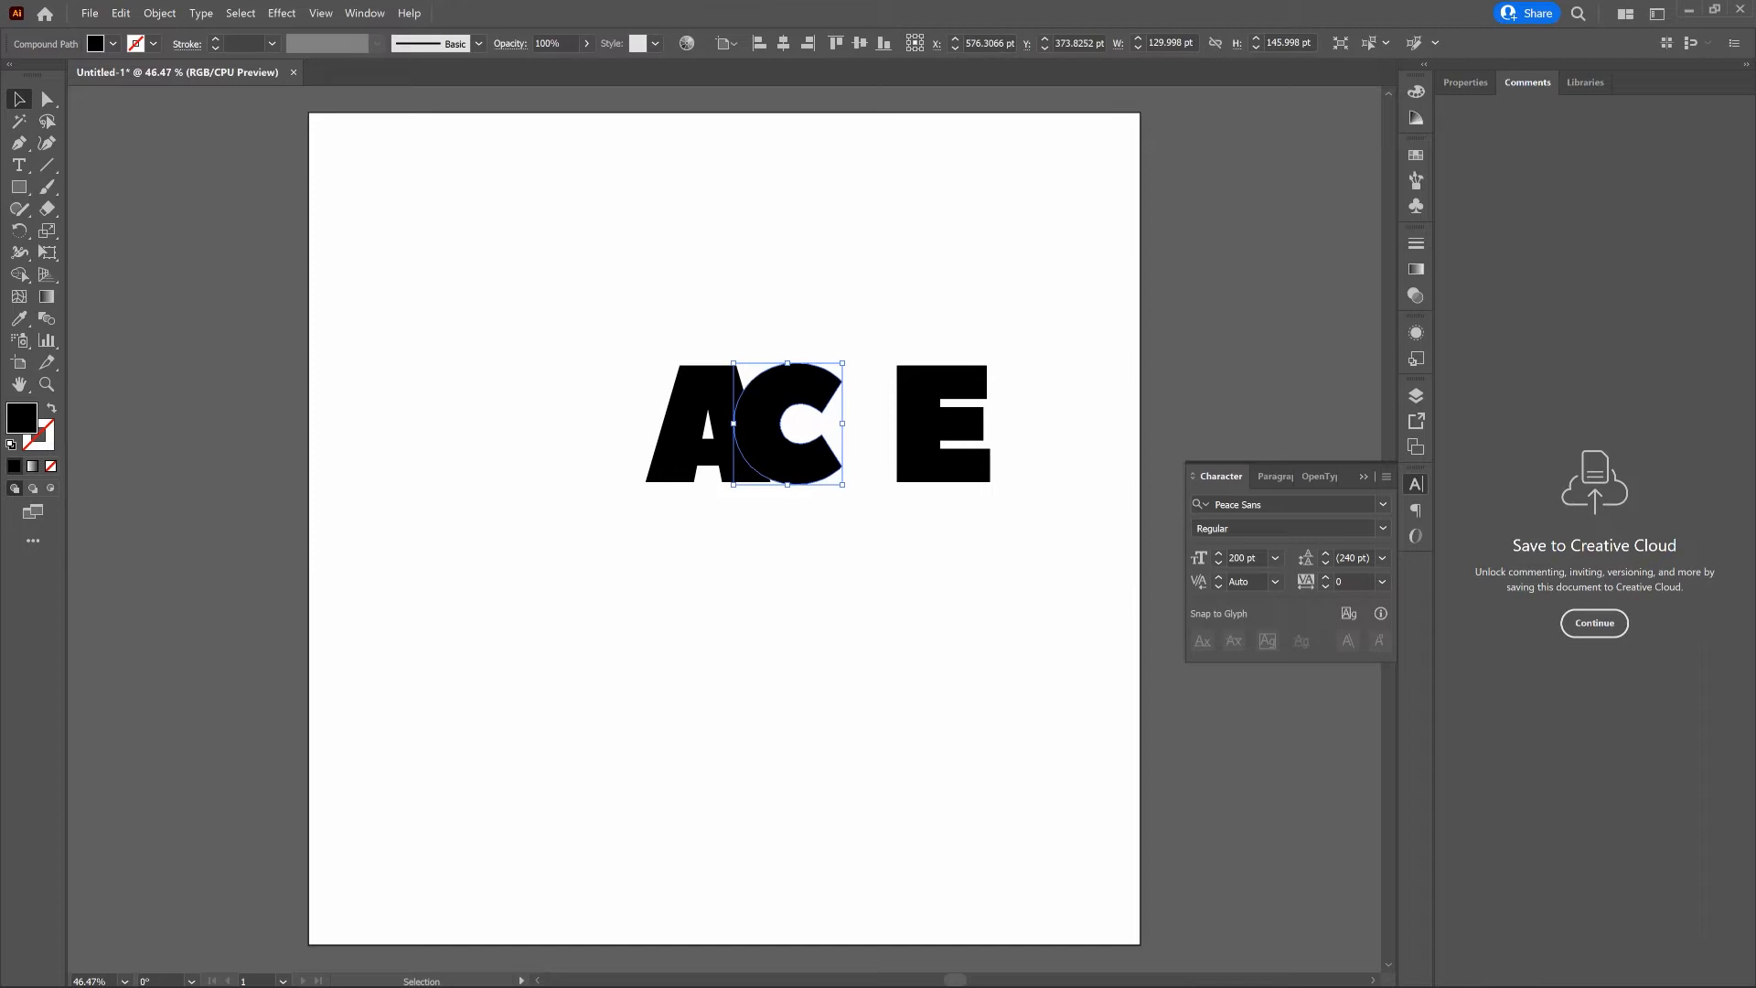
left_click(823, 521)
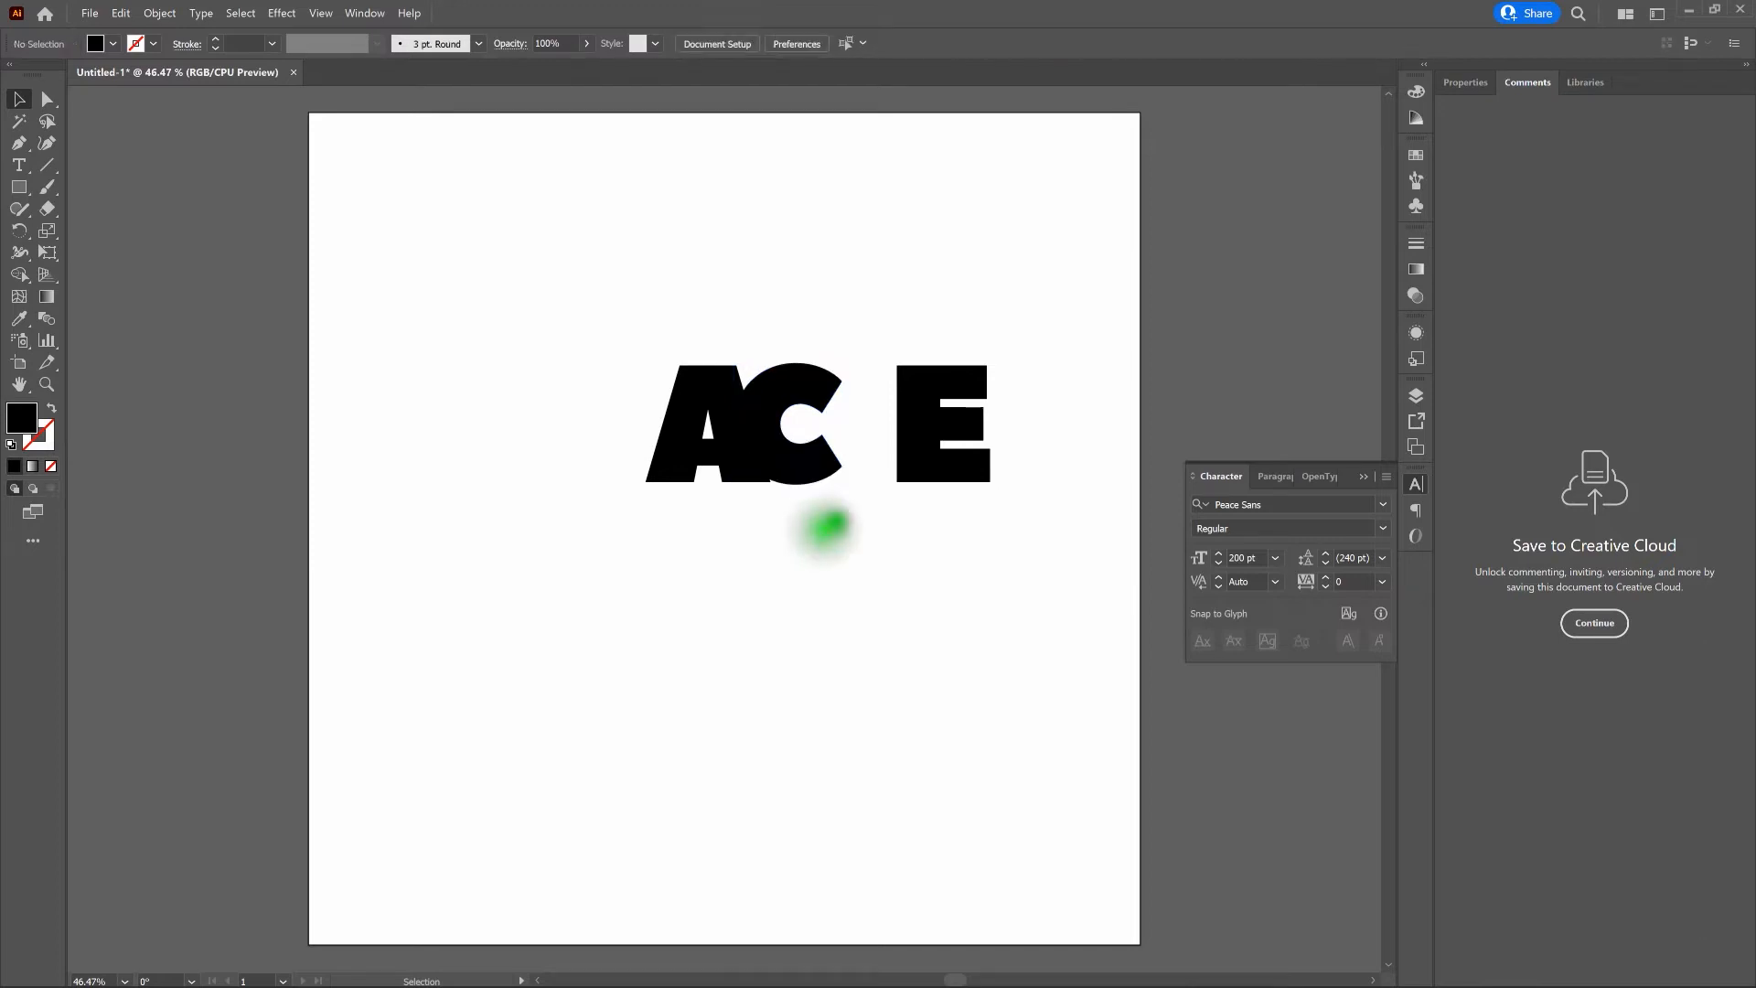
- Move the letter E 90 pt to the left so it overlaps the C, and deselect it
left_click(908, 464)
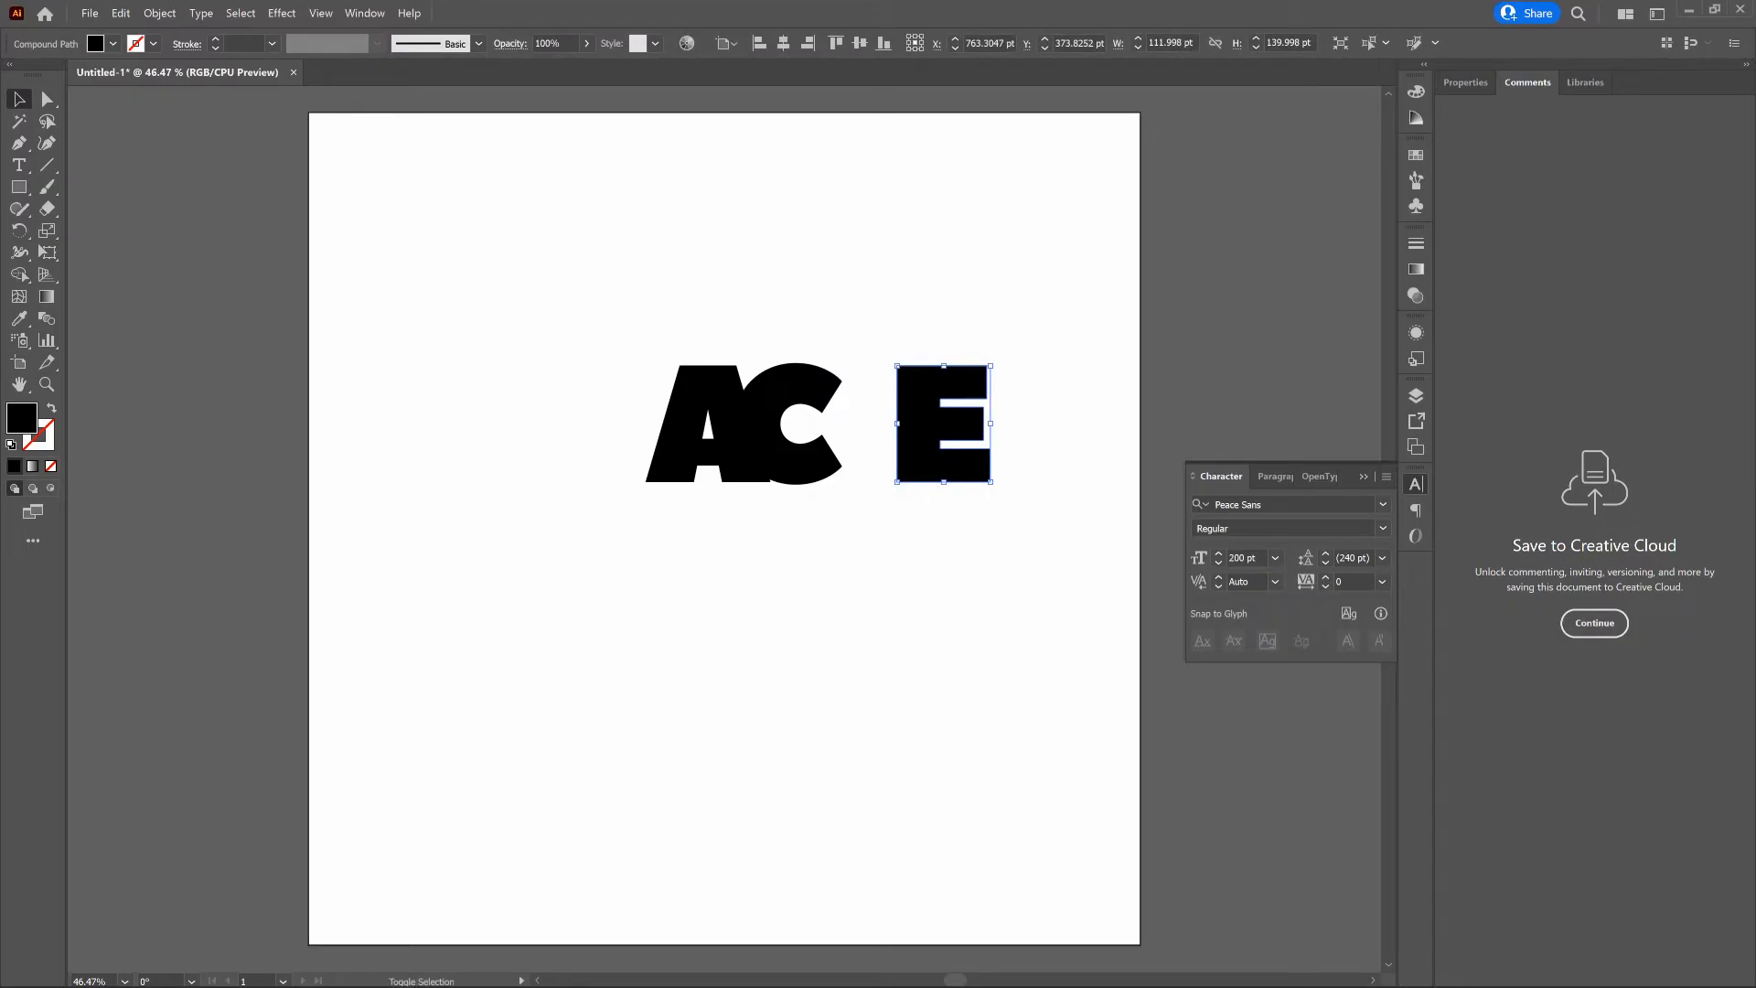
key("shift+Left")
key("shift+Left")
key("shift+Left")
key("shift+Left")
key("shift+Left")
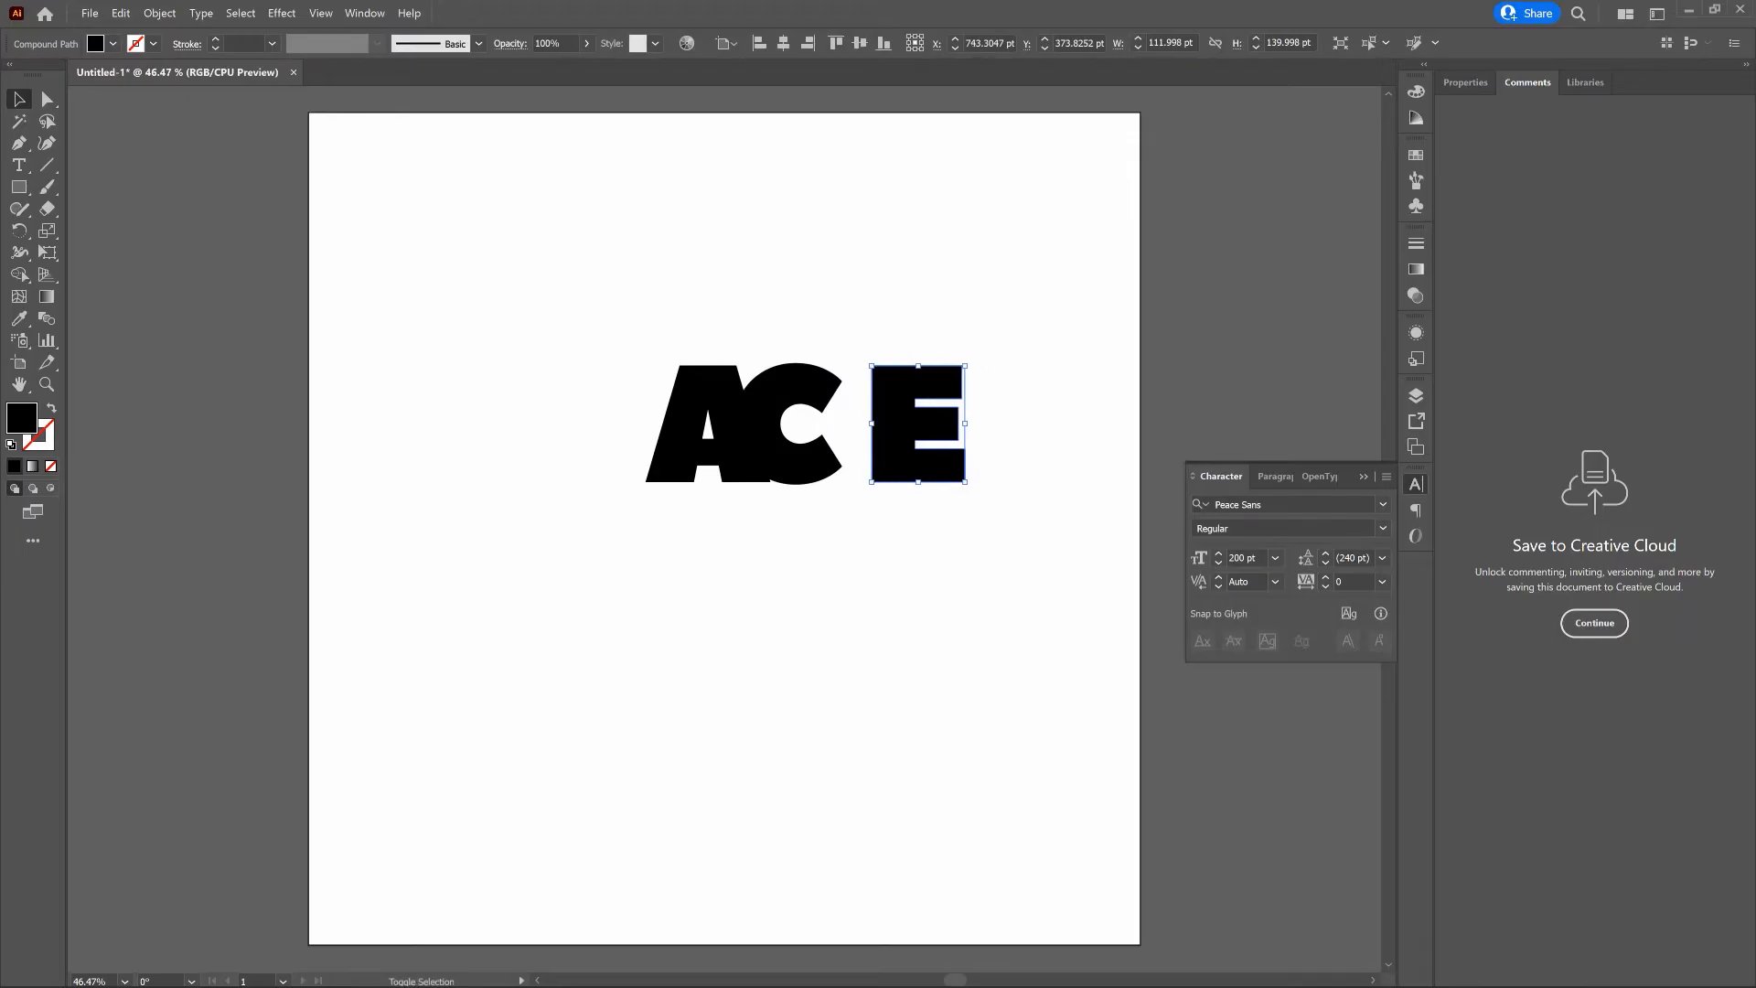
key("shift+Left")
key("shift+Left")
key("shift+Left")
key("shift+Left")
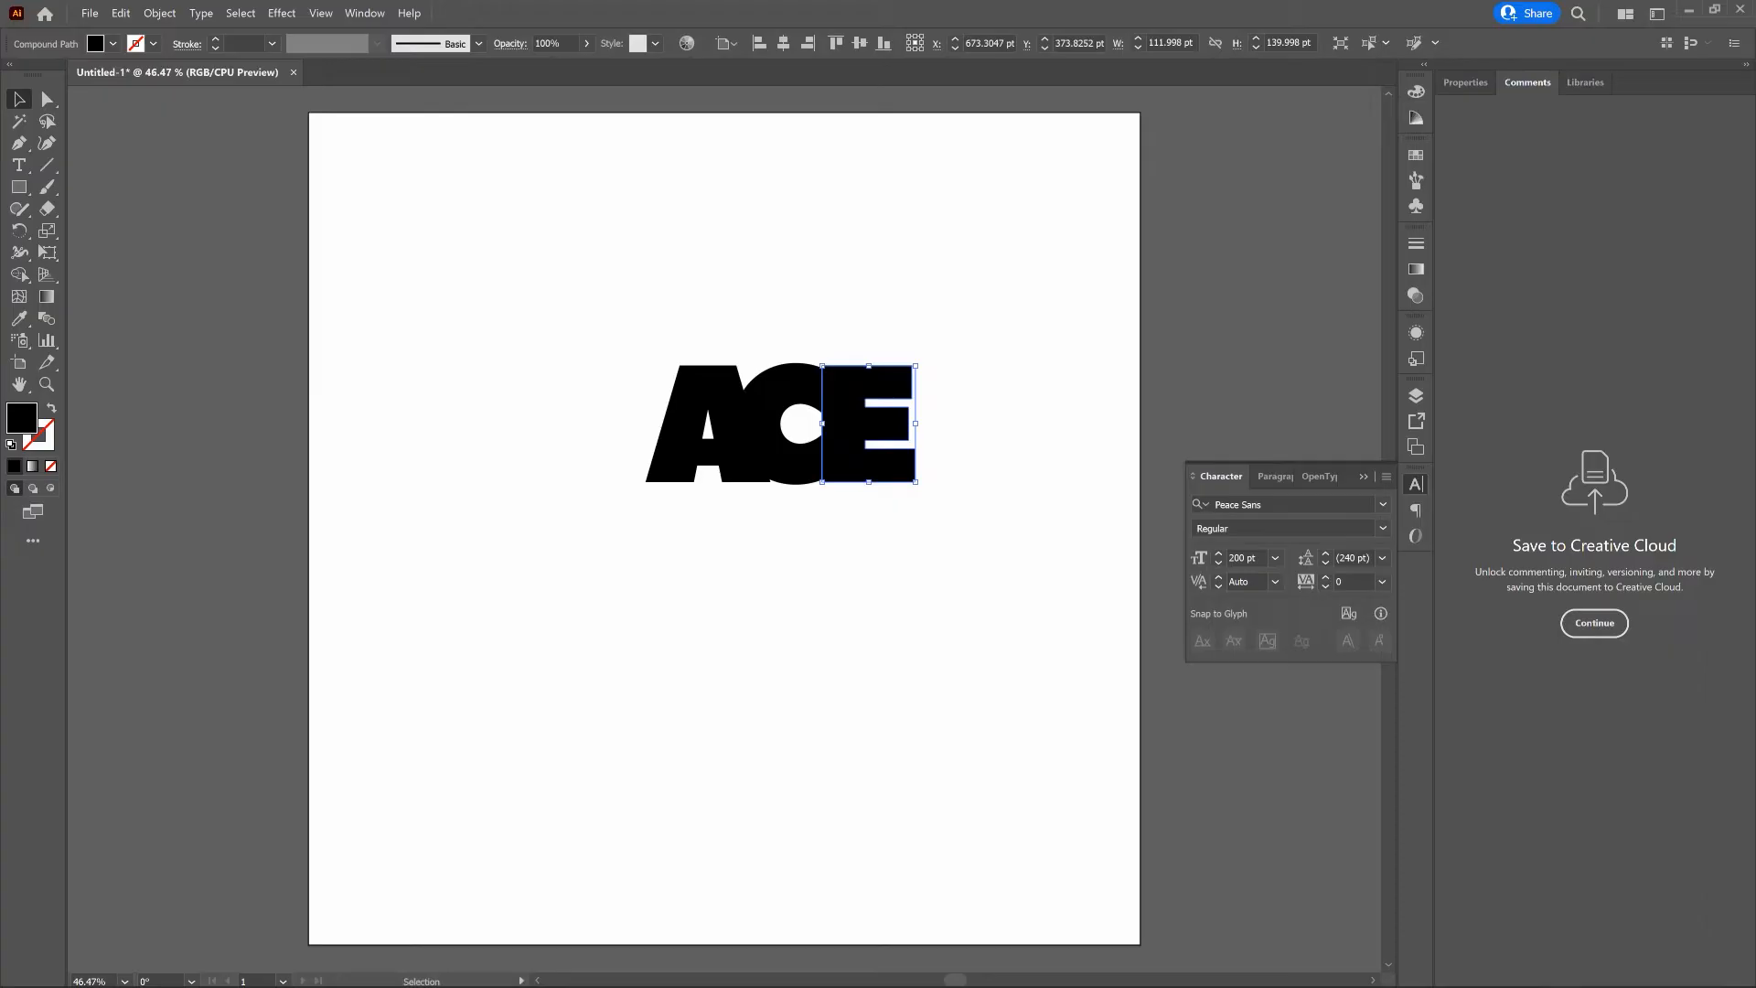
left_click(942, 457)
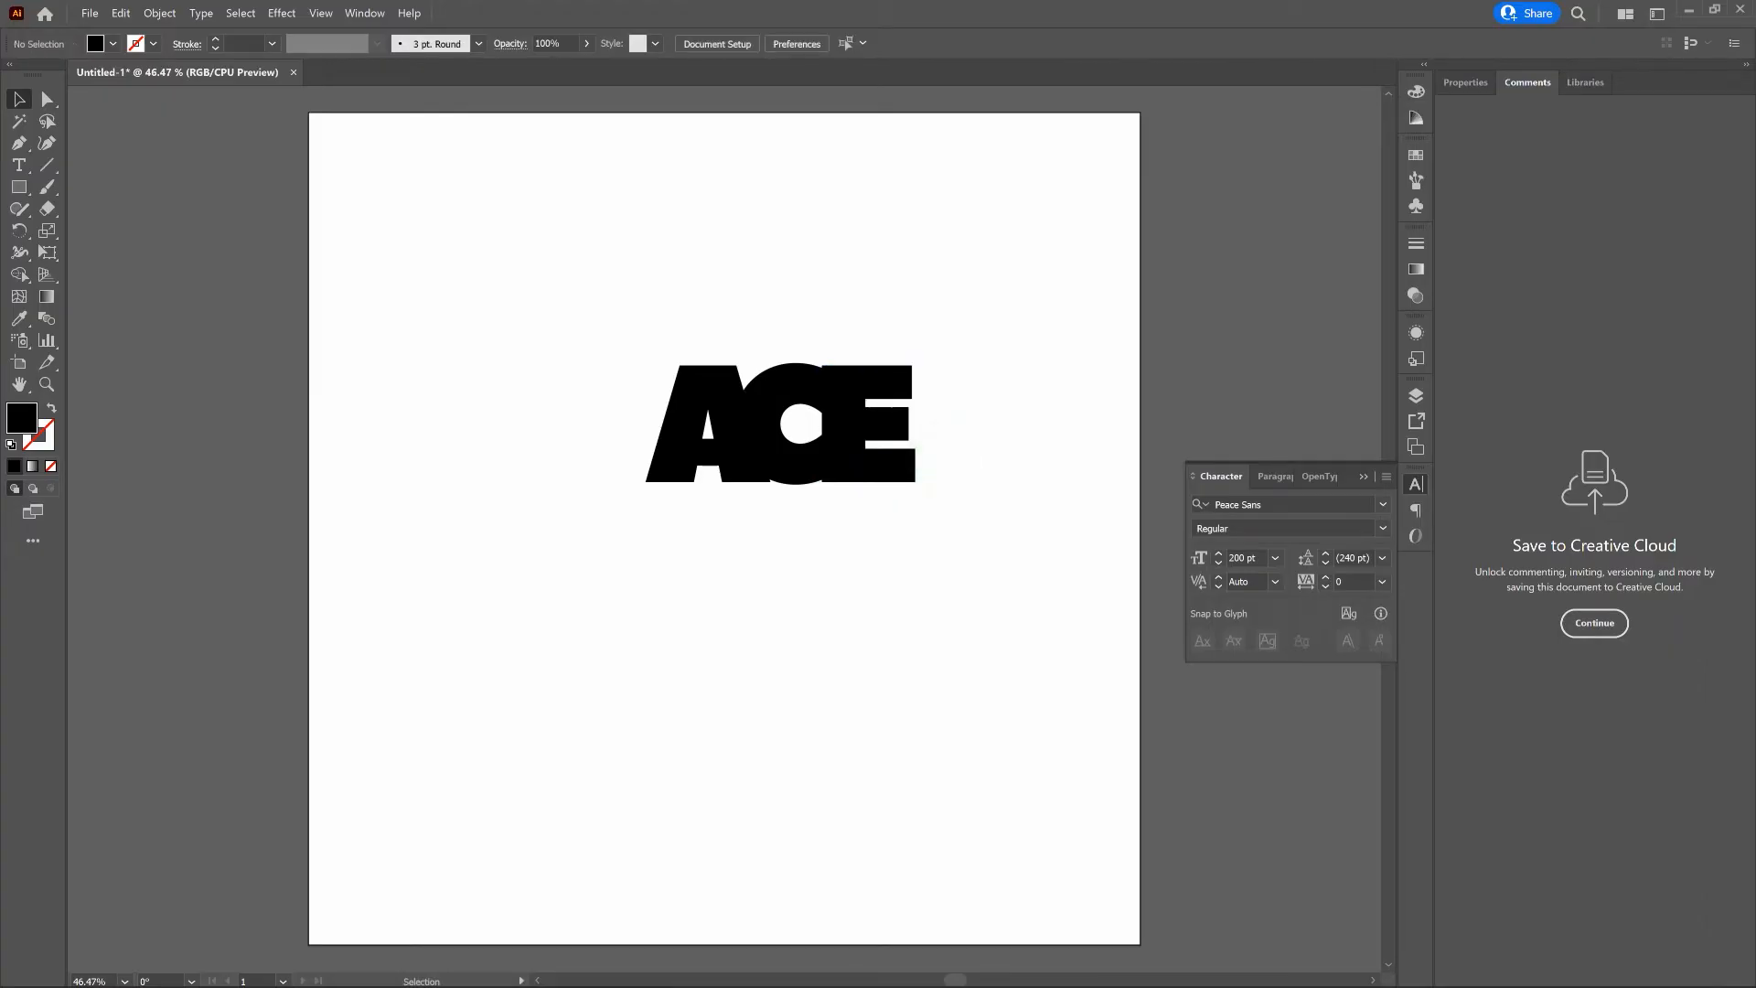
- In Outline view, select all three letters and merge the overlap of A and C into the A with Shape Builder
key("ctrl+y")
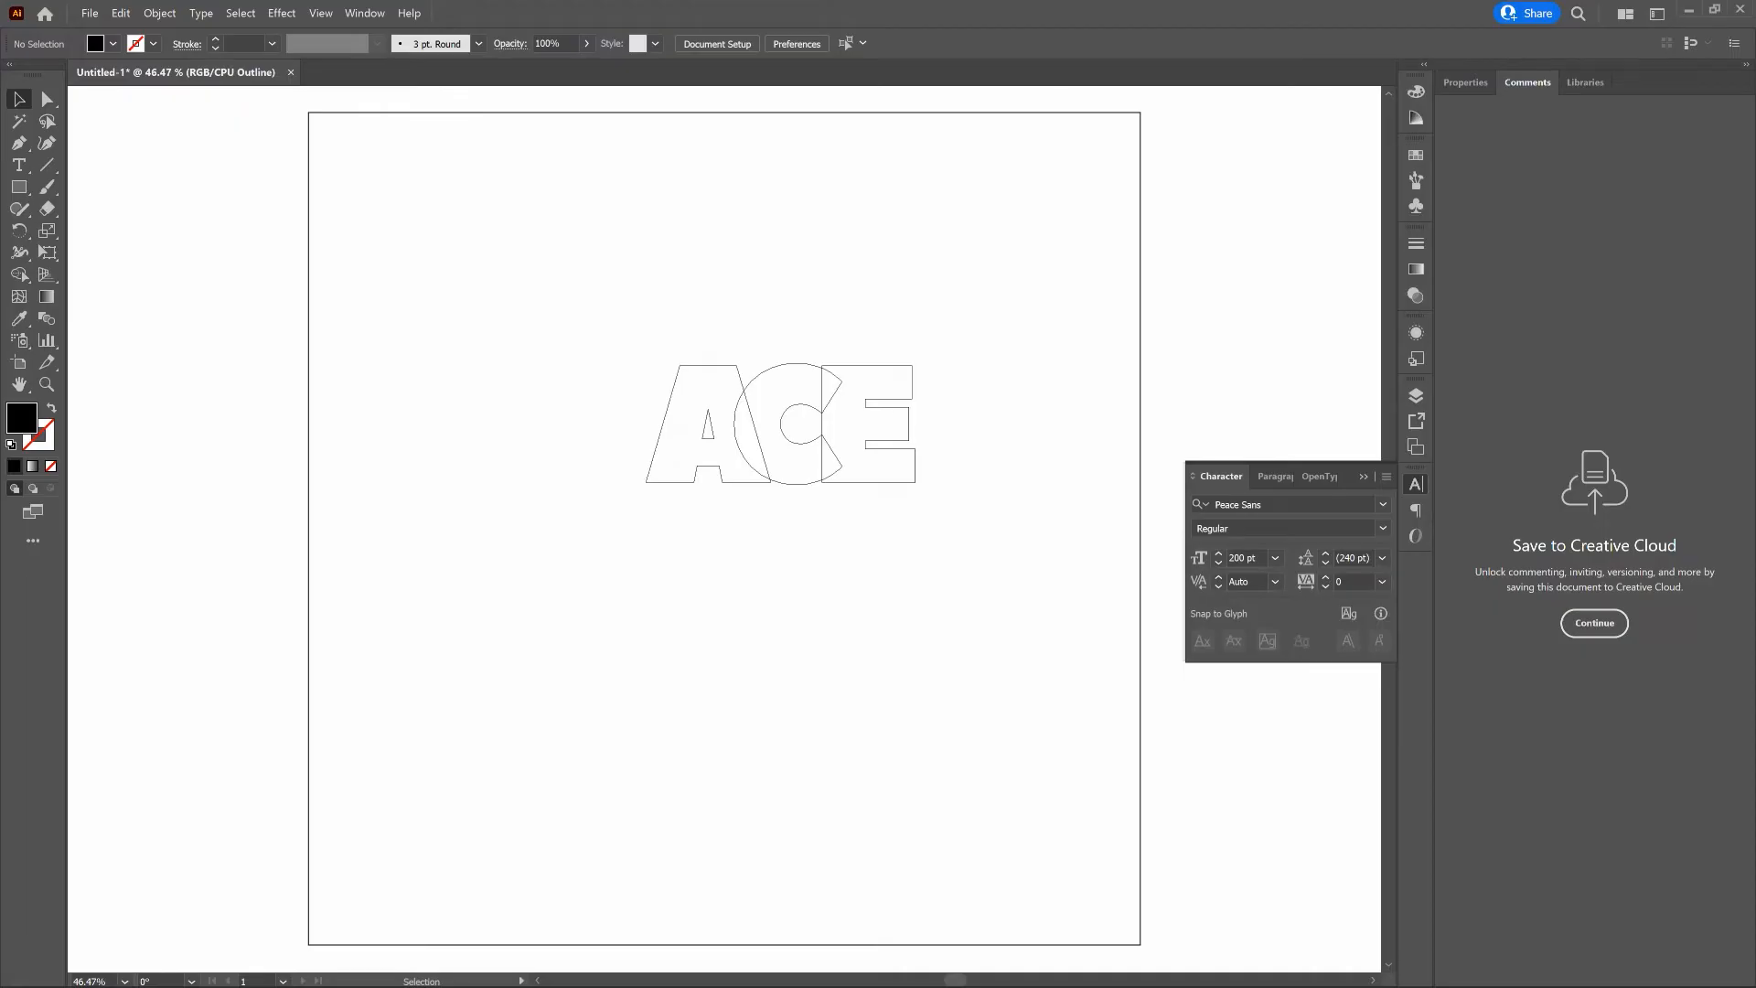
left_click(941, 460)
left_click_drag(521, 279, 992, 536)
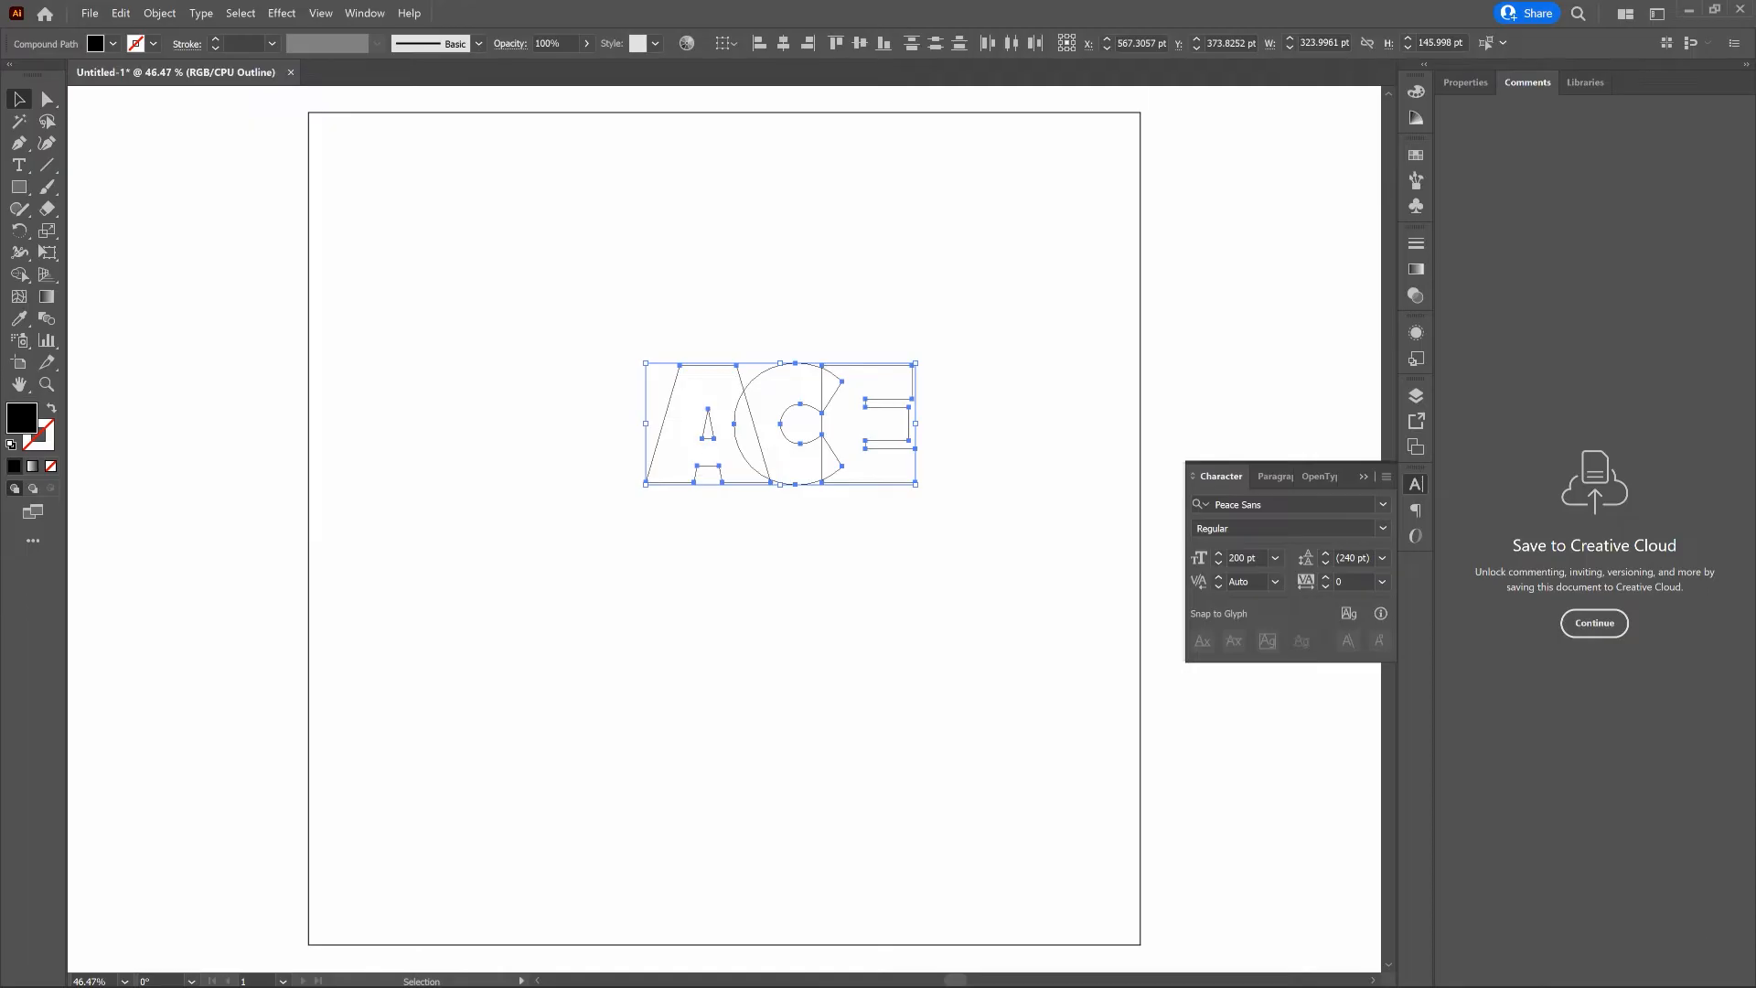
key("a")
key("v")
key("a")
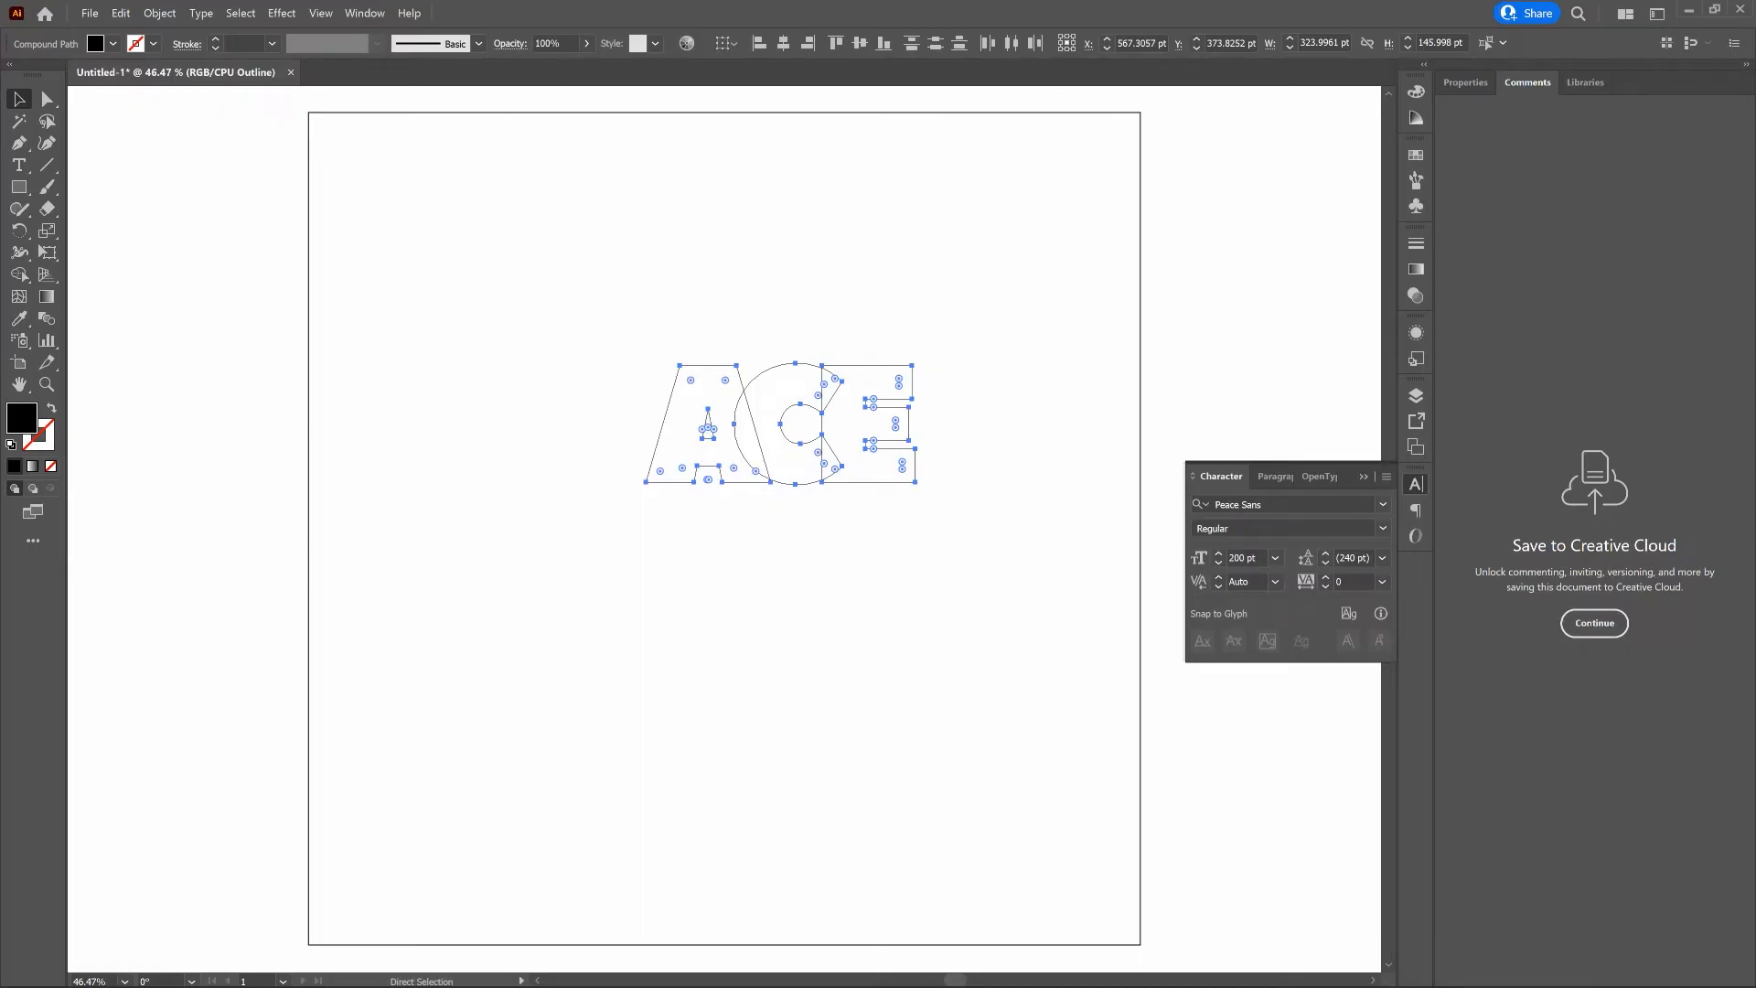
key("ctrl+plus")
key("ctrl+plus")
key("ctrl+plus")
key("ctrl+plus")
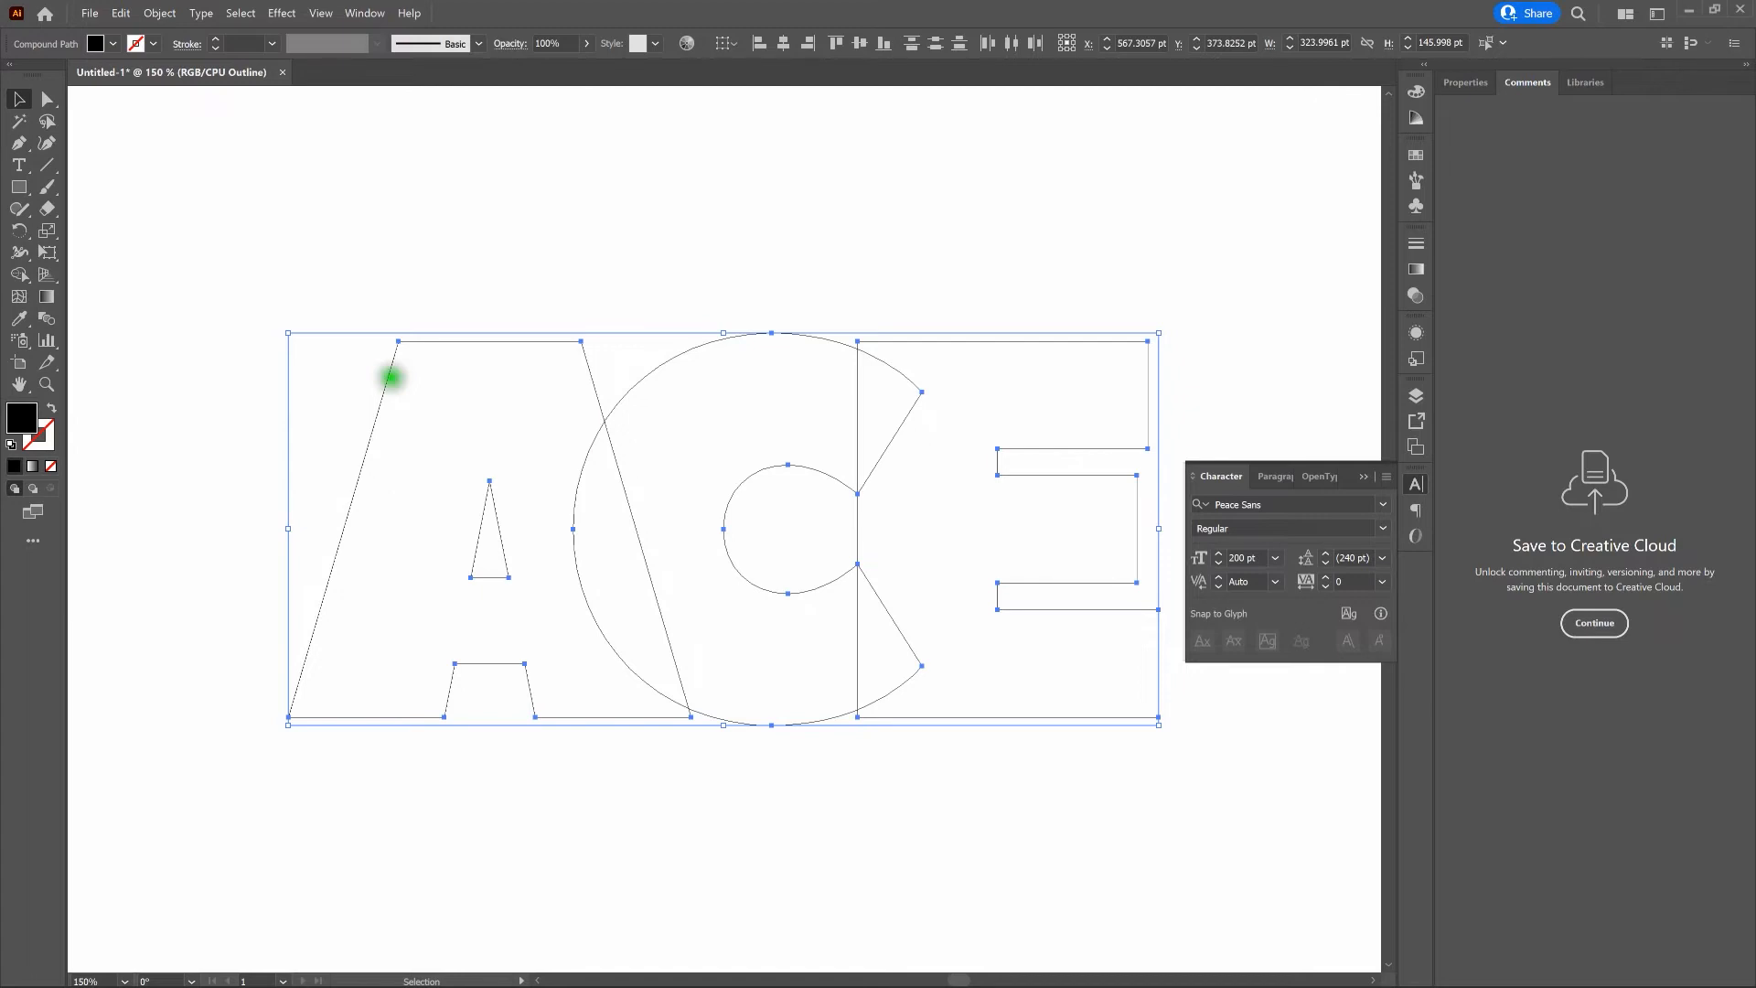
key("shift+m")
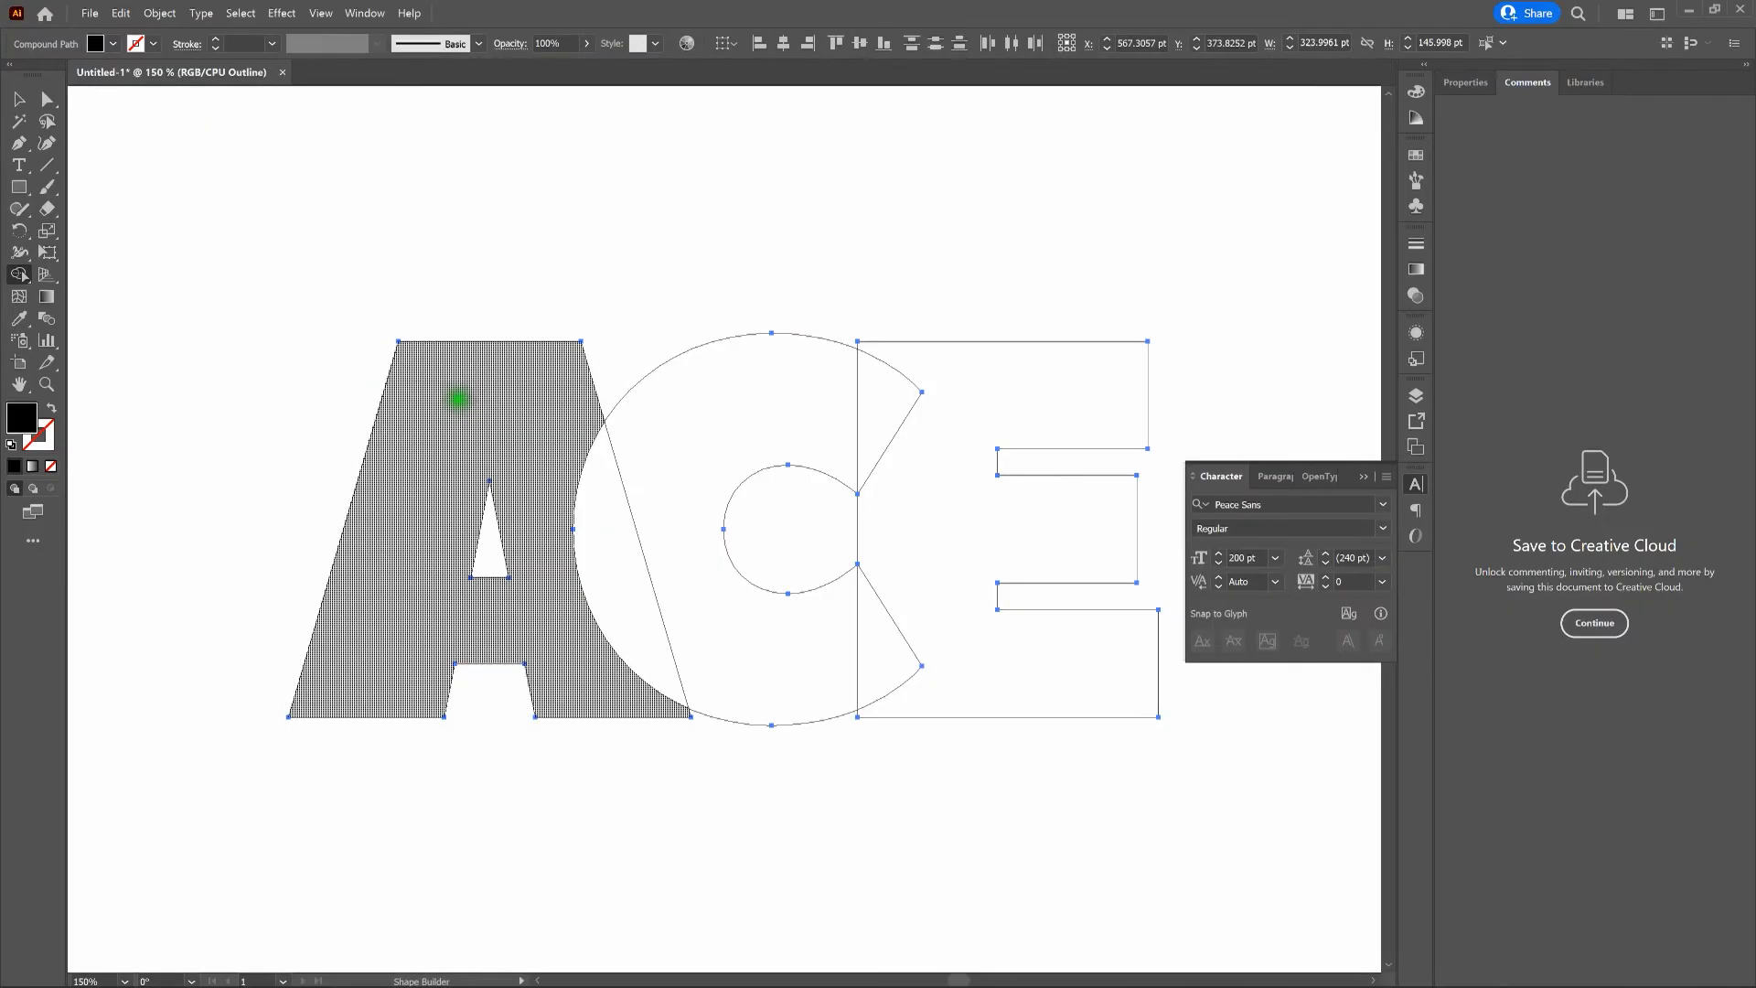
left_click_drag(514, 395, 591, 492)
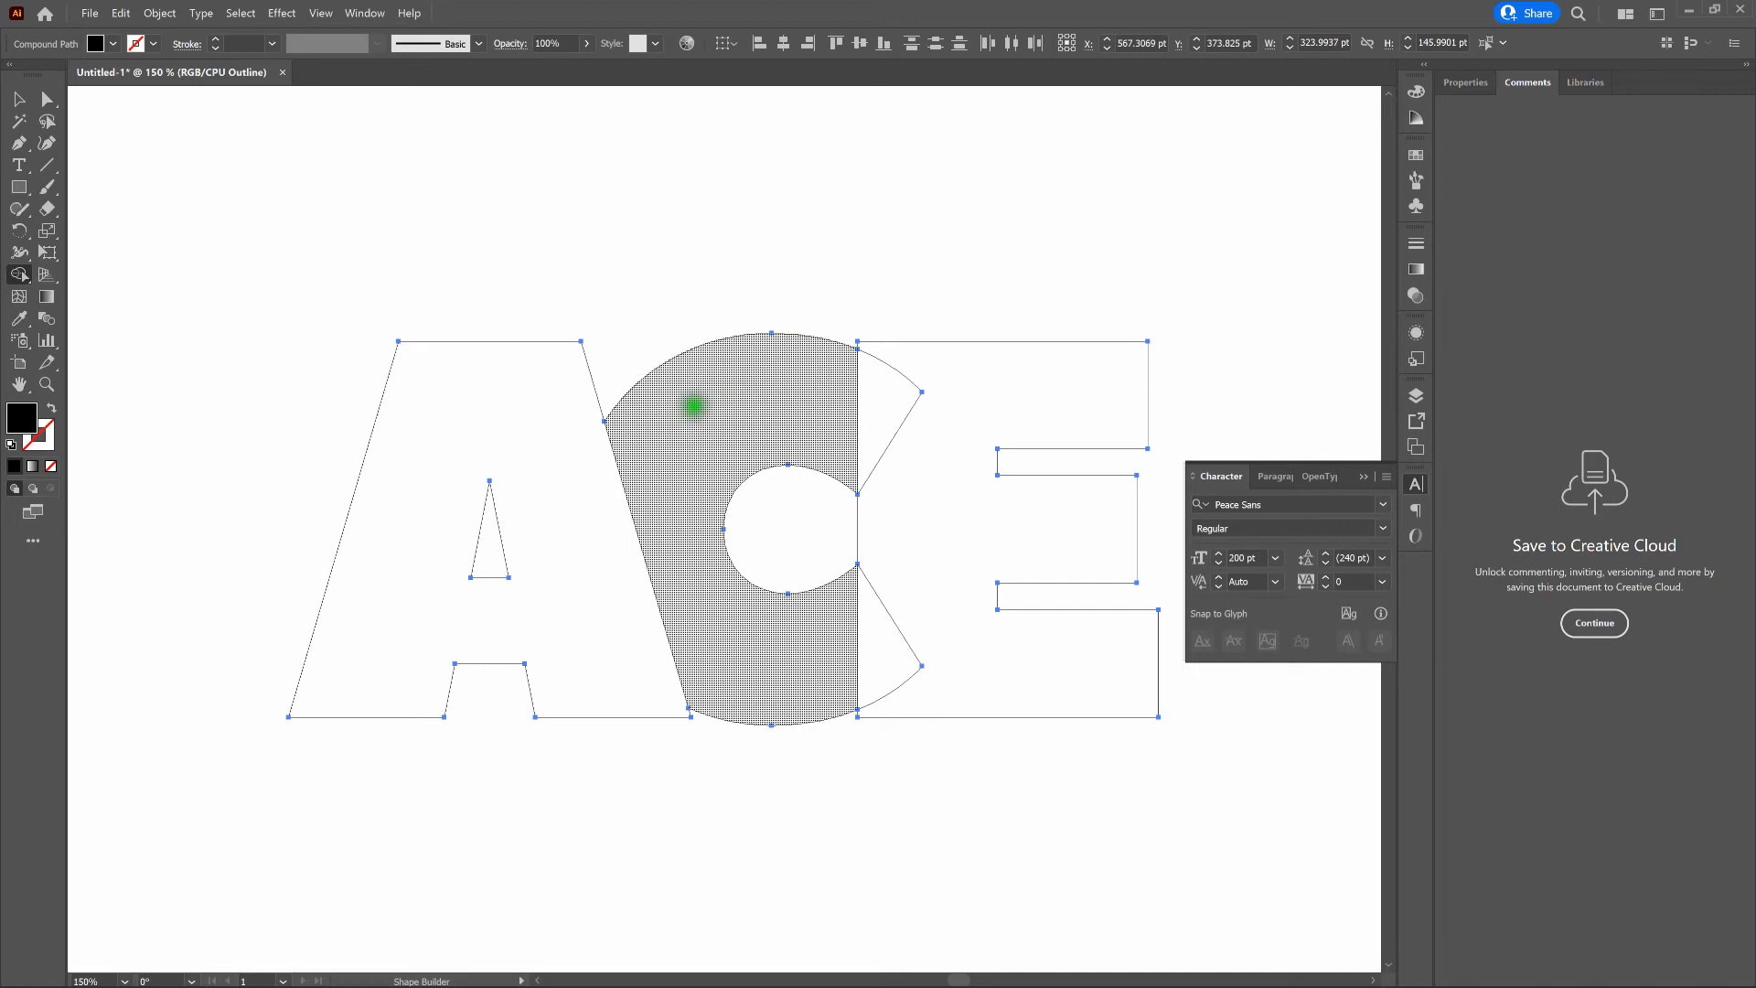
- Merge the upper and lower tips of the C that overlap the E into the C, and return to the normal preview with nothing selected
left_click_drag(886, 383, 838, 385)
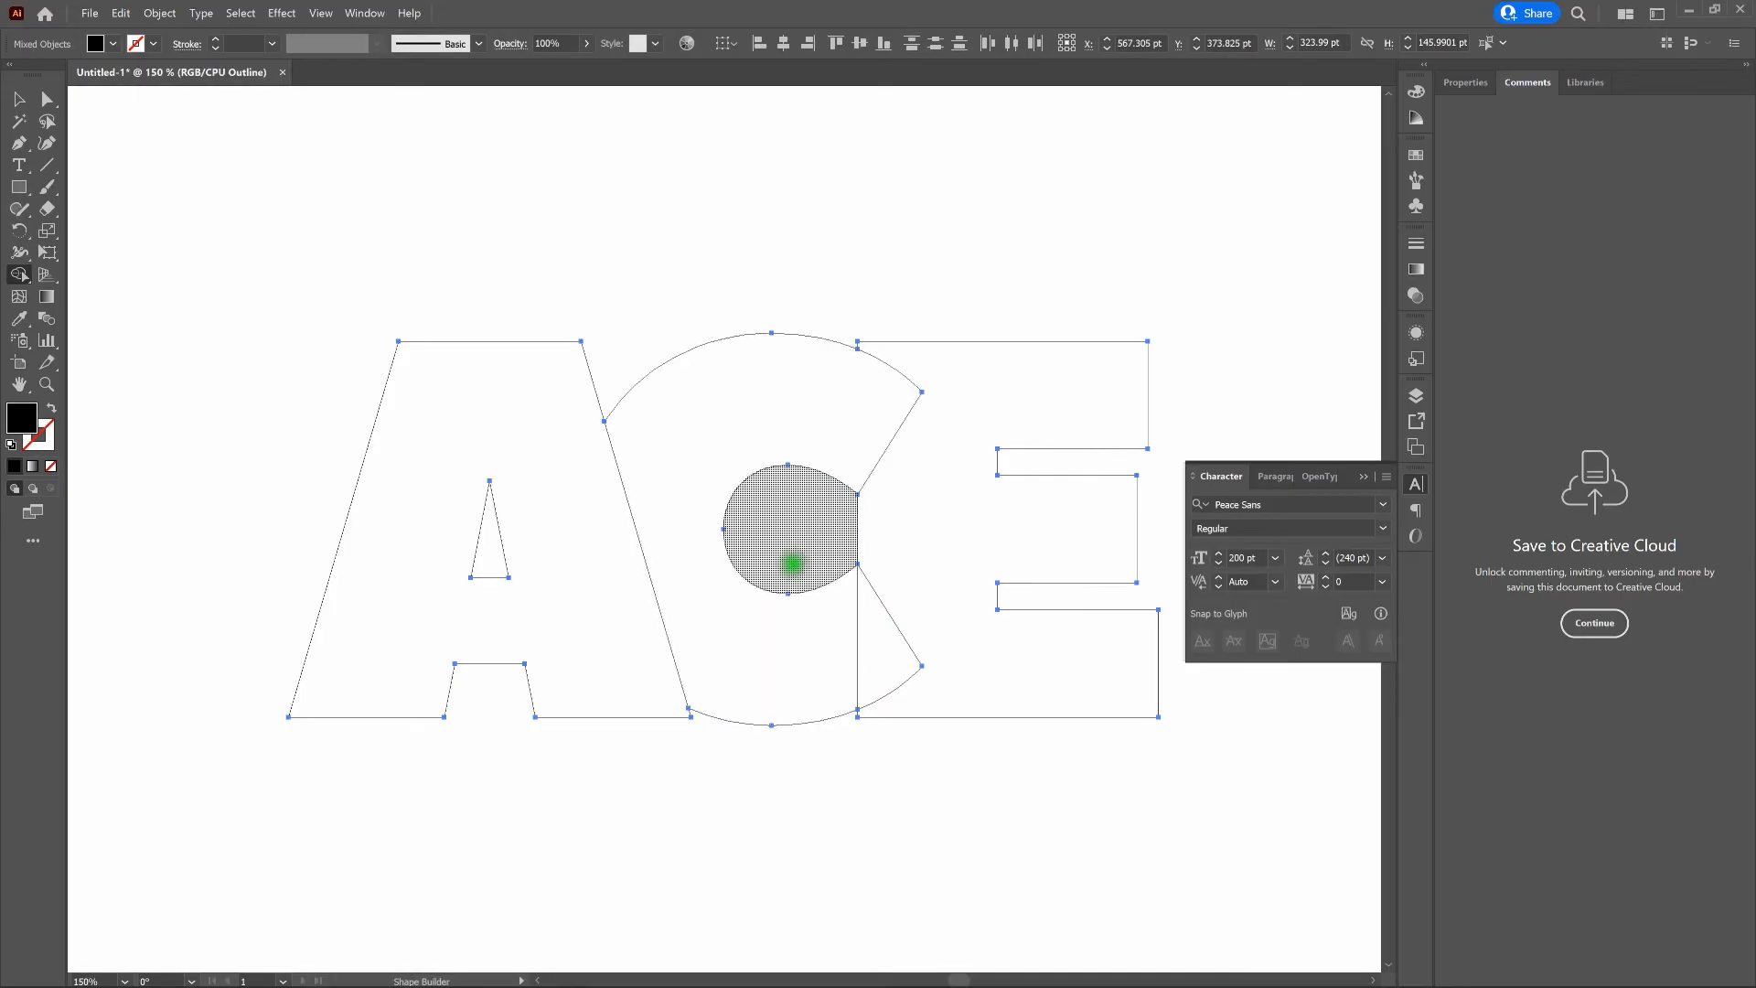
left_click_drag(873, 653, 833, 674)
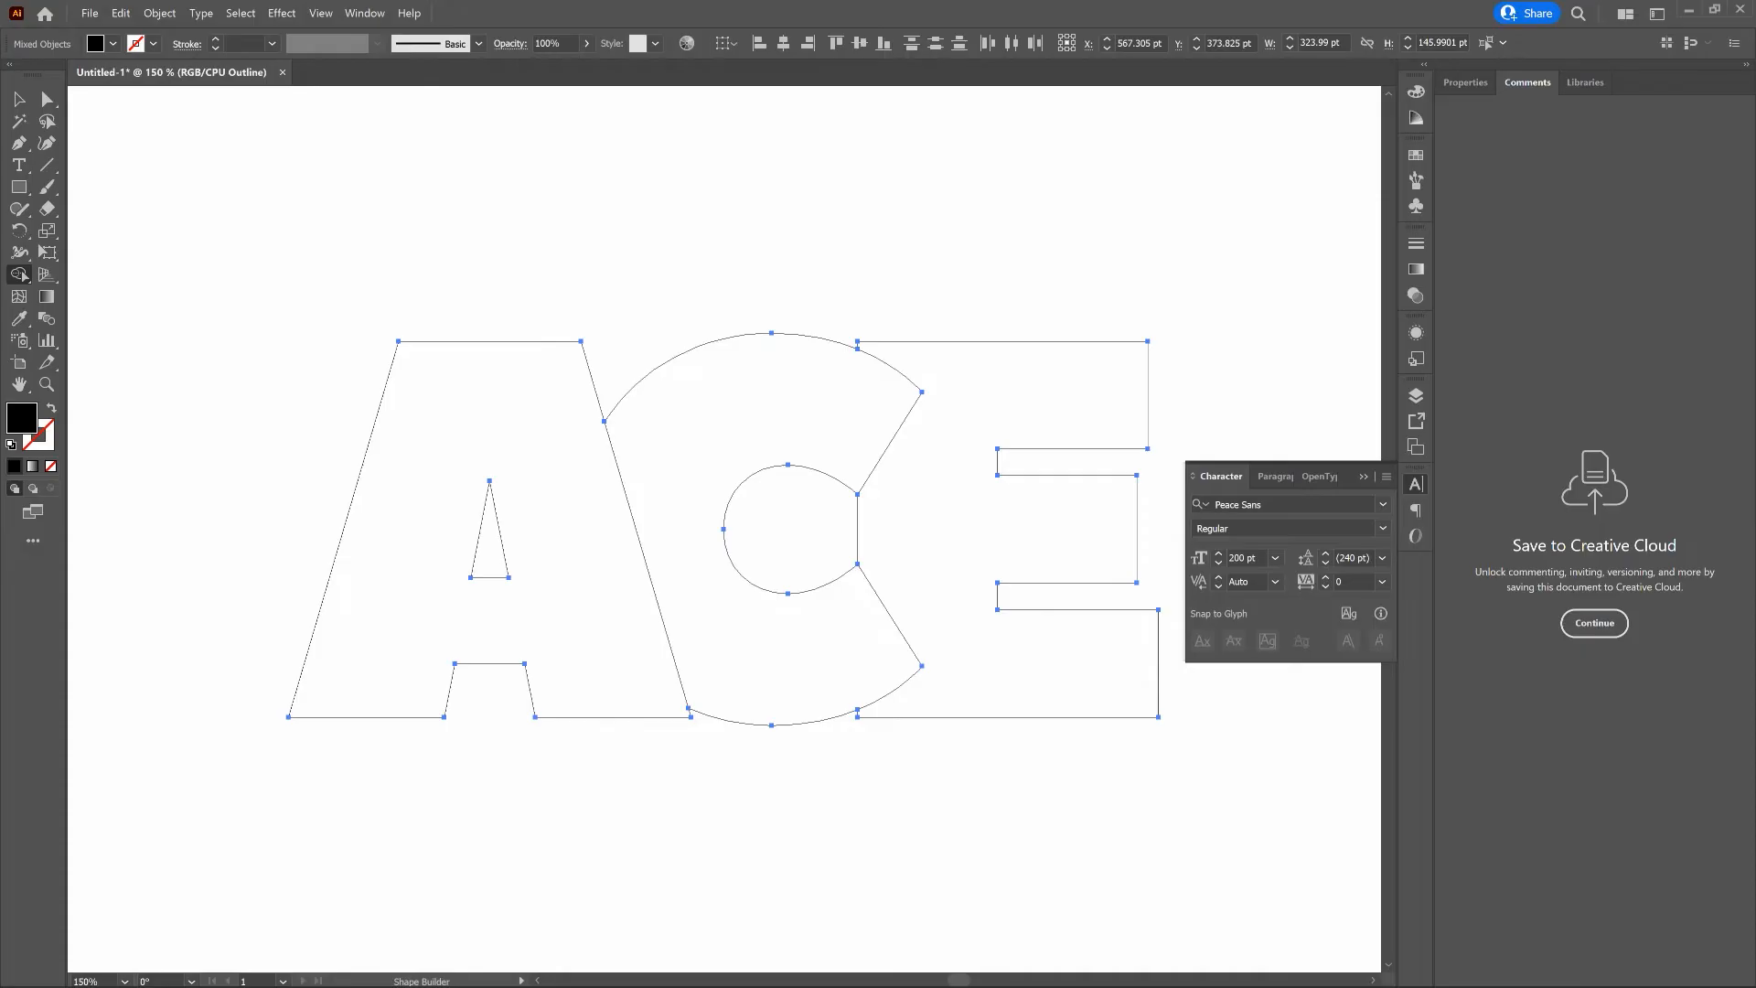
left_click(501, 376)
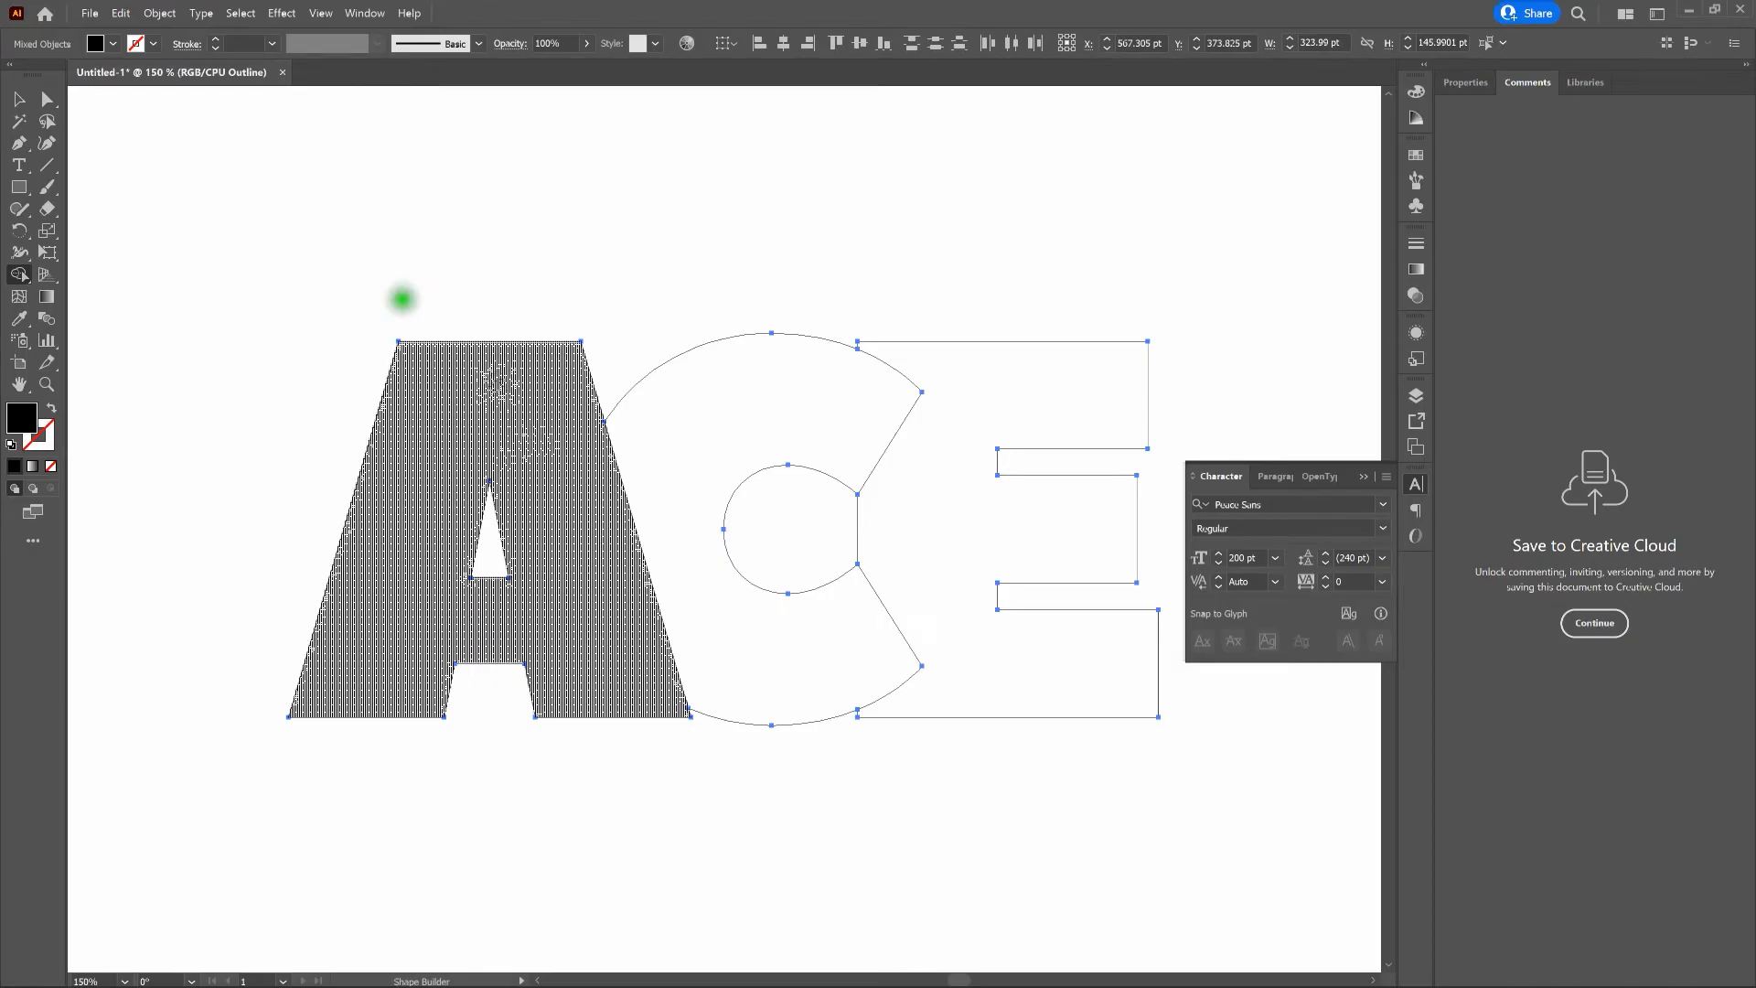
key("v")
left_click(630, 229)
key("a")
key("ctrl+y")
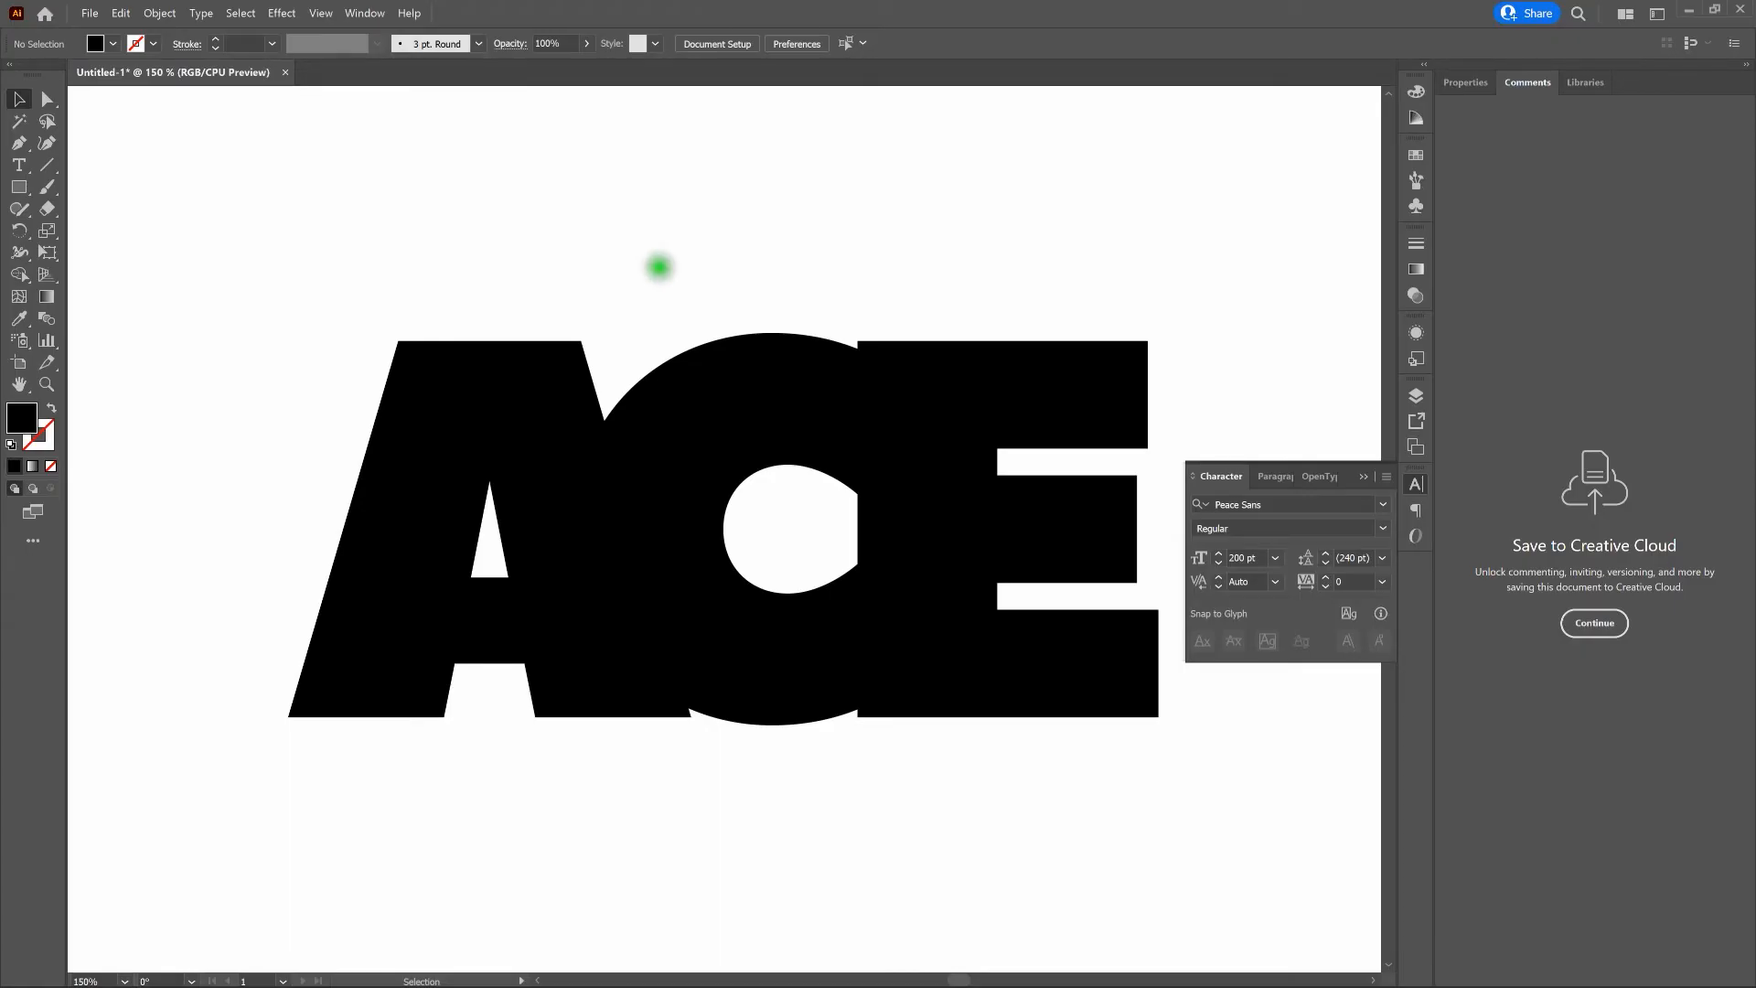
- Try a white fill (FFFFFF) on the letter C and deselect it
left_click(729, 376)
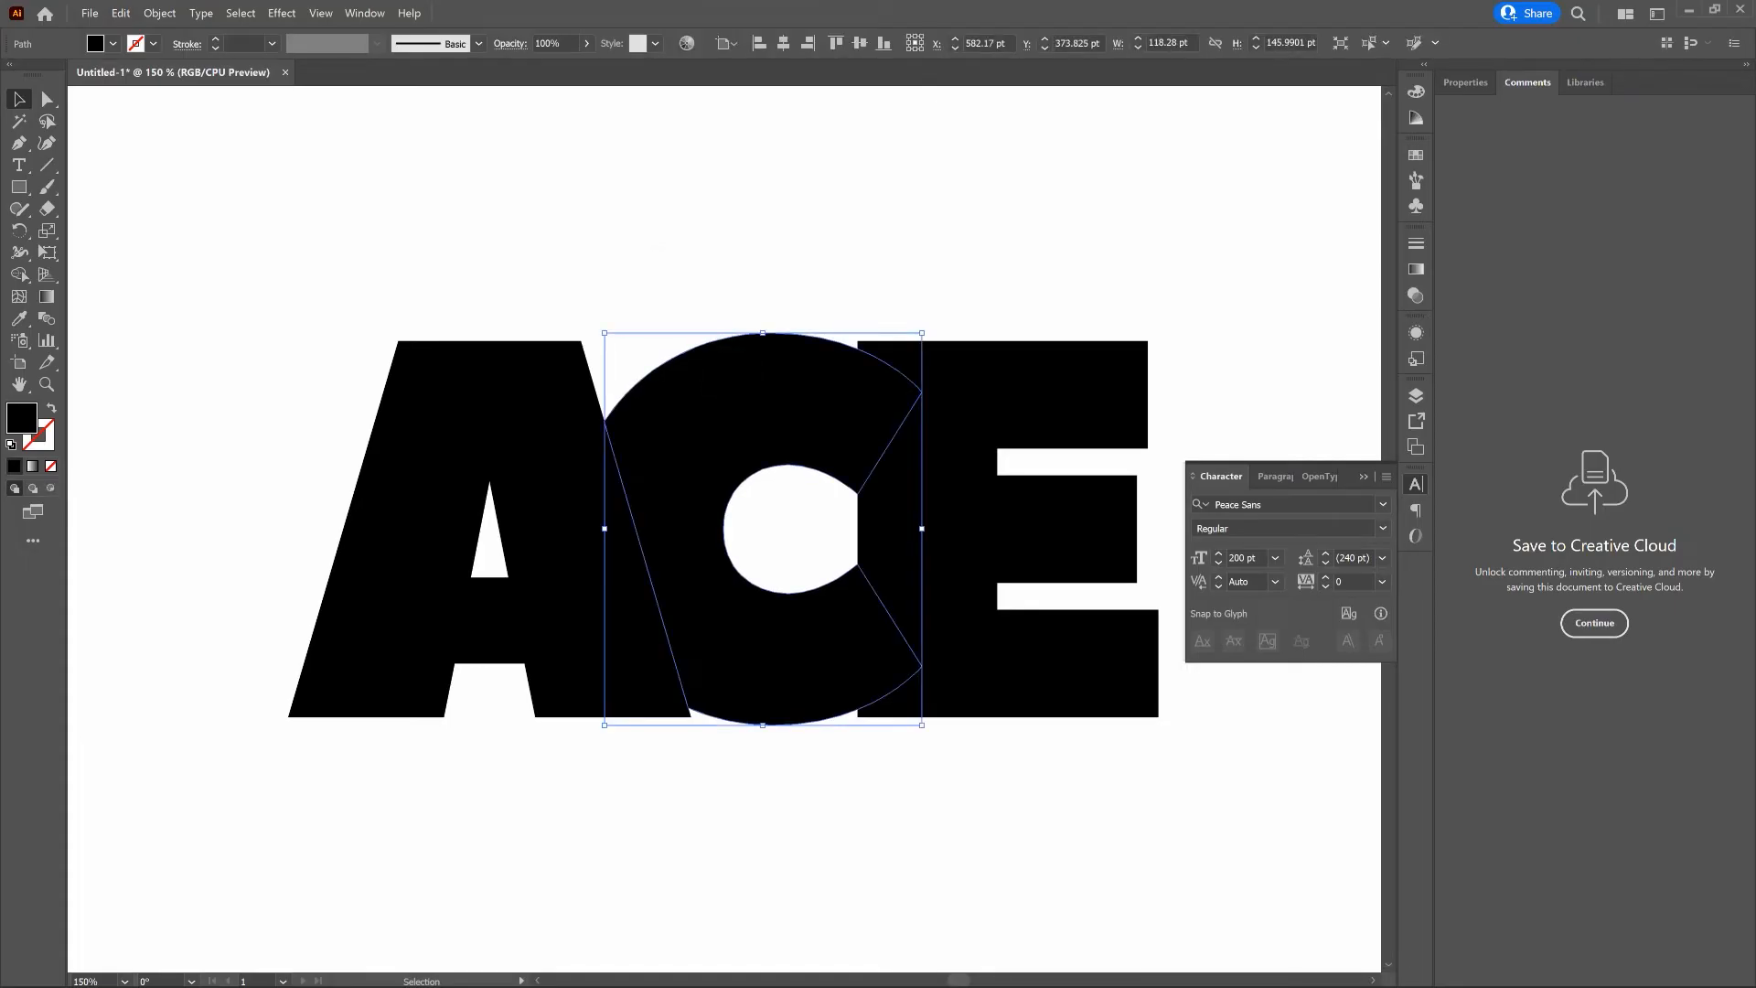
double_click(21, 422)
left_click(1110, 509)
left_click_drag(1111, 509, 1037, 359)
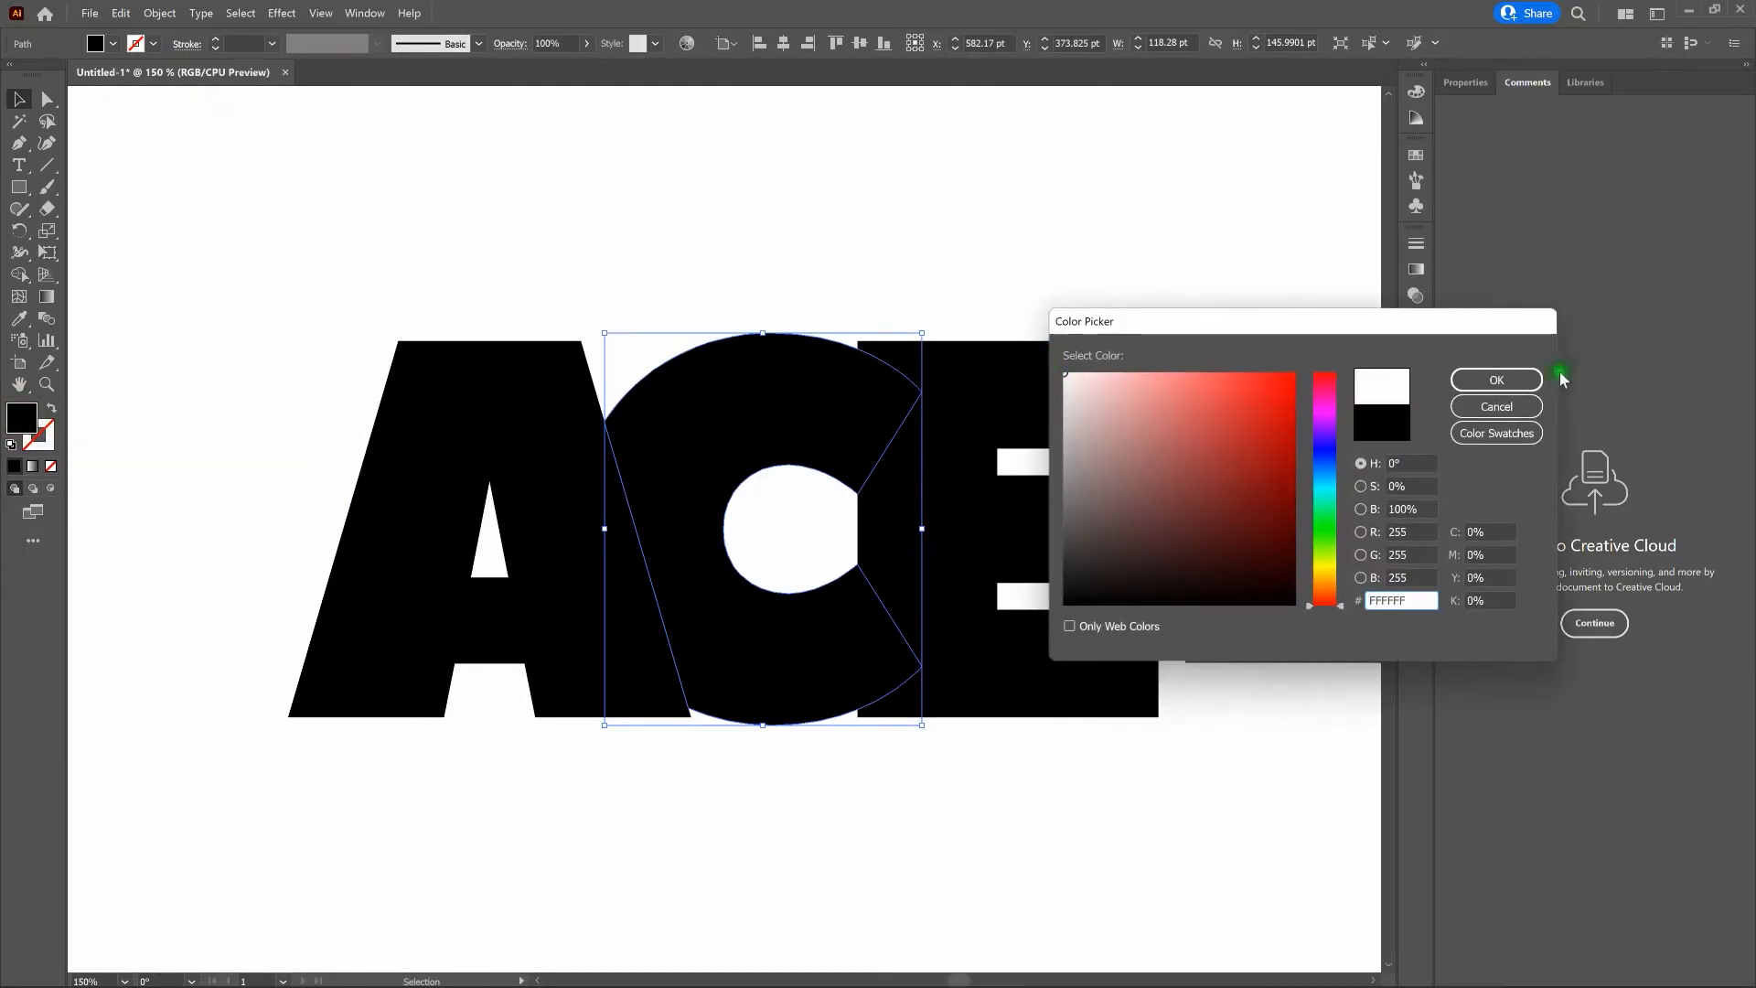
left_click(1518, 380)
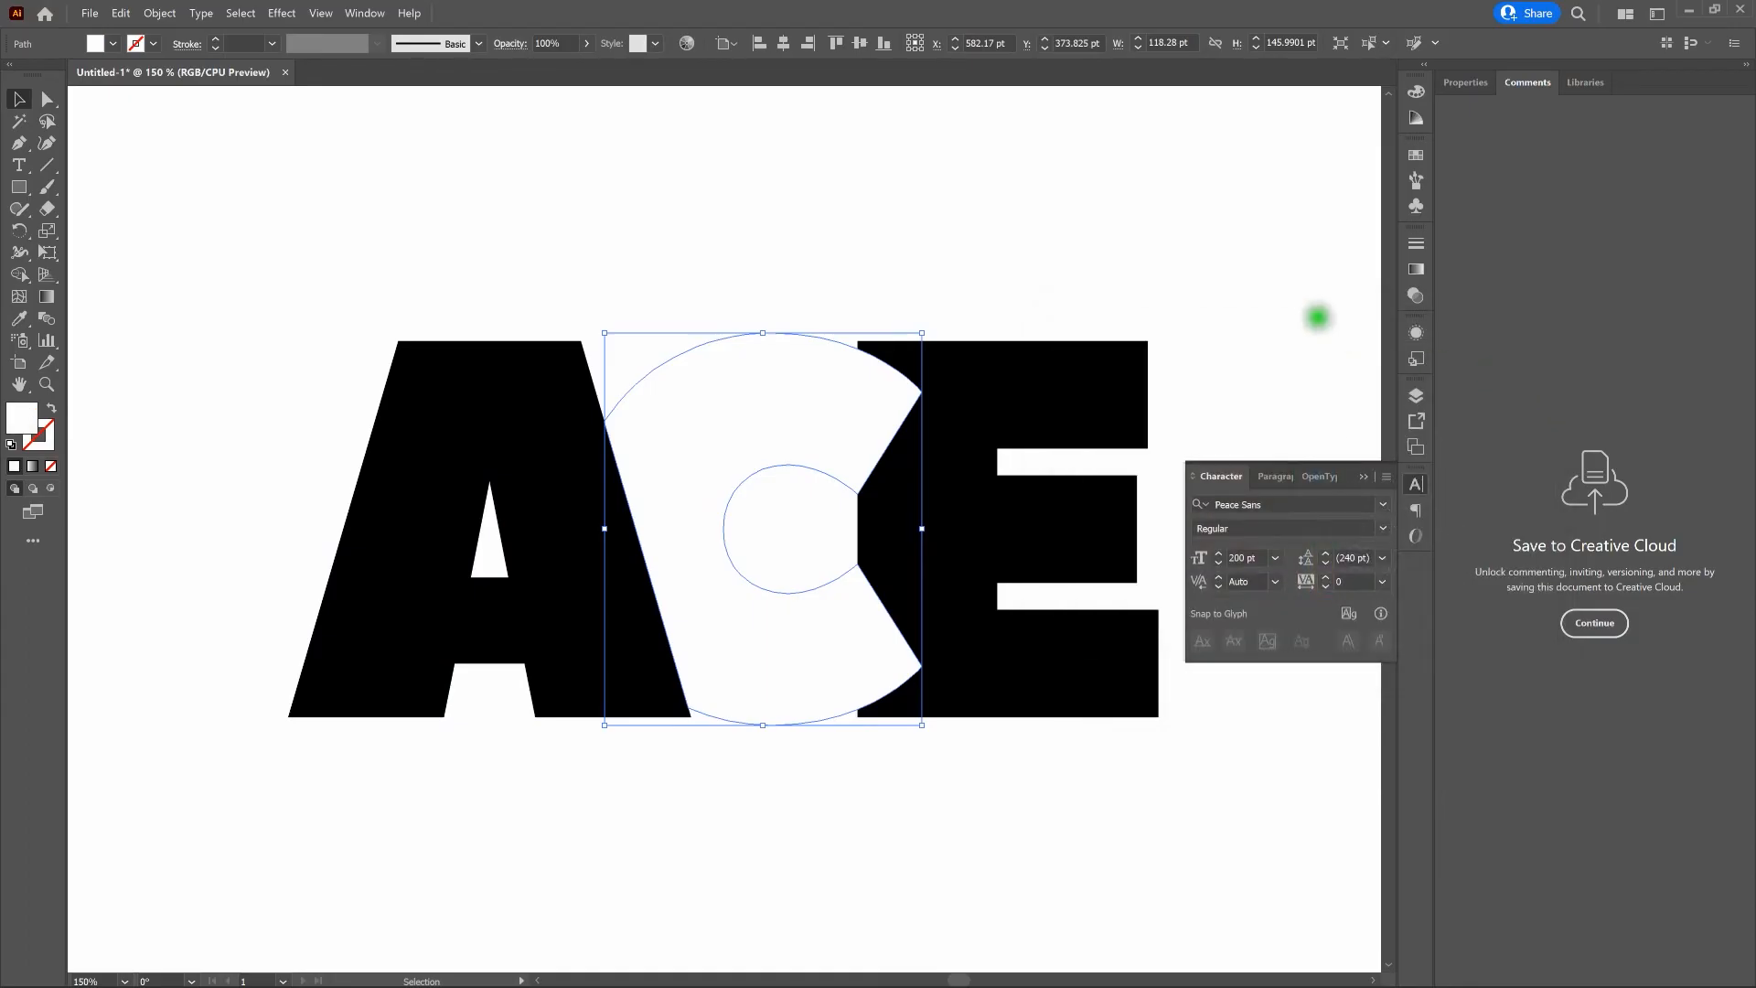
left_click(1259, 288)
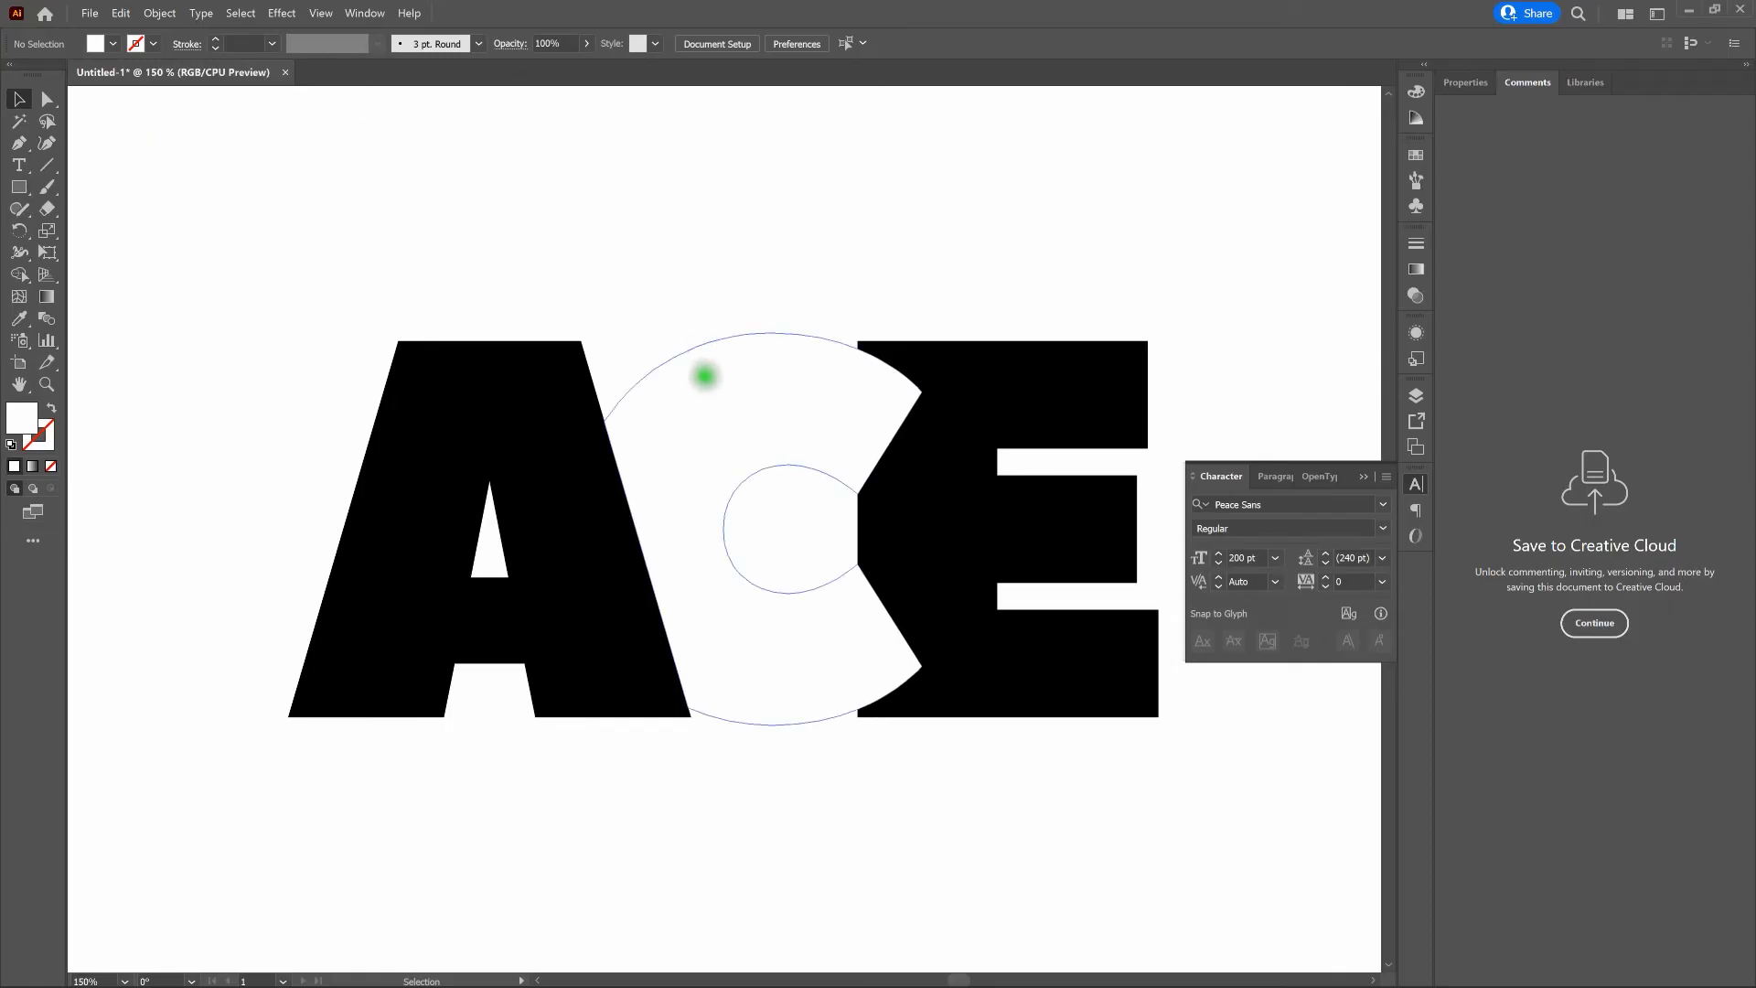
- Set the fill of the letter C back to black
left_click(709, 374)
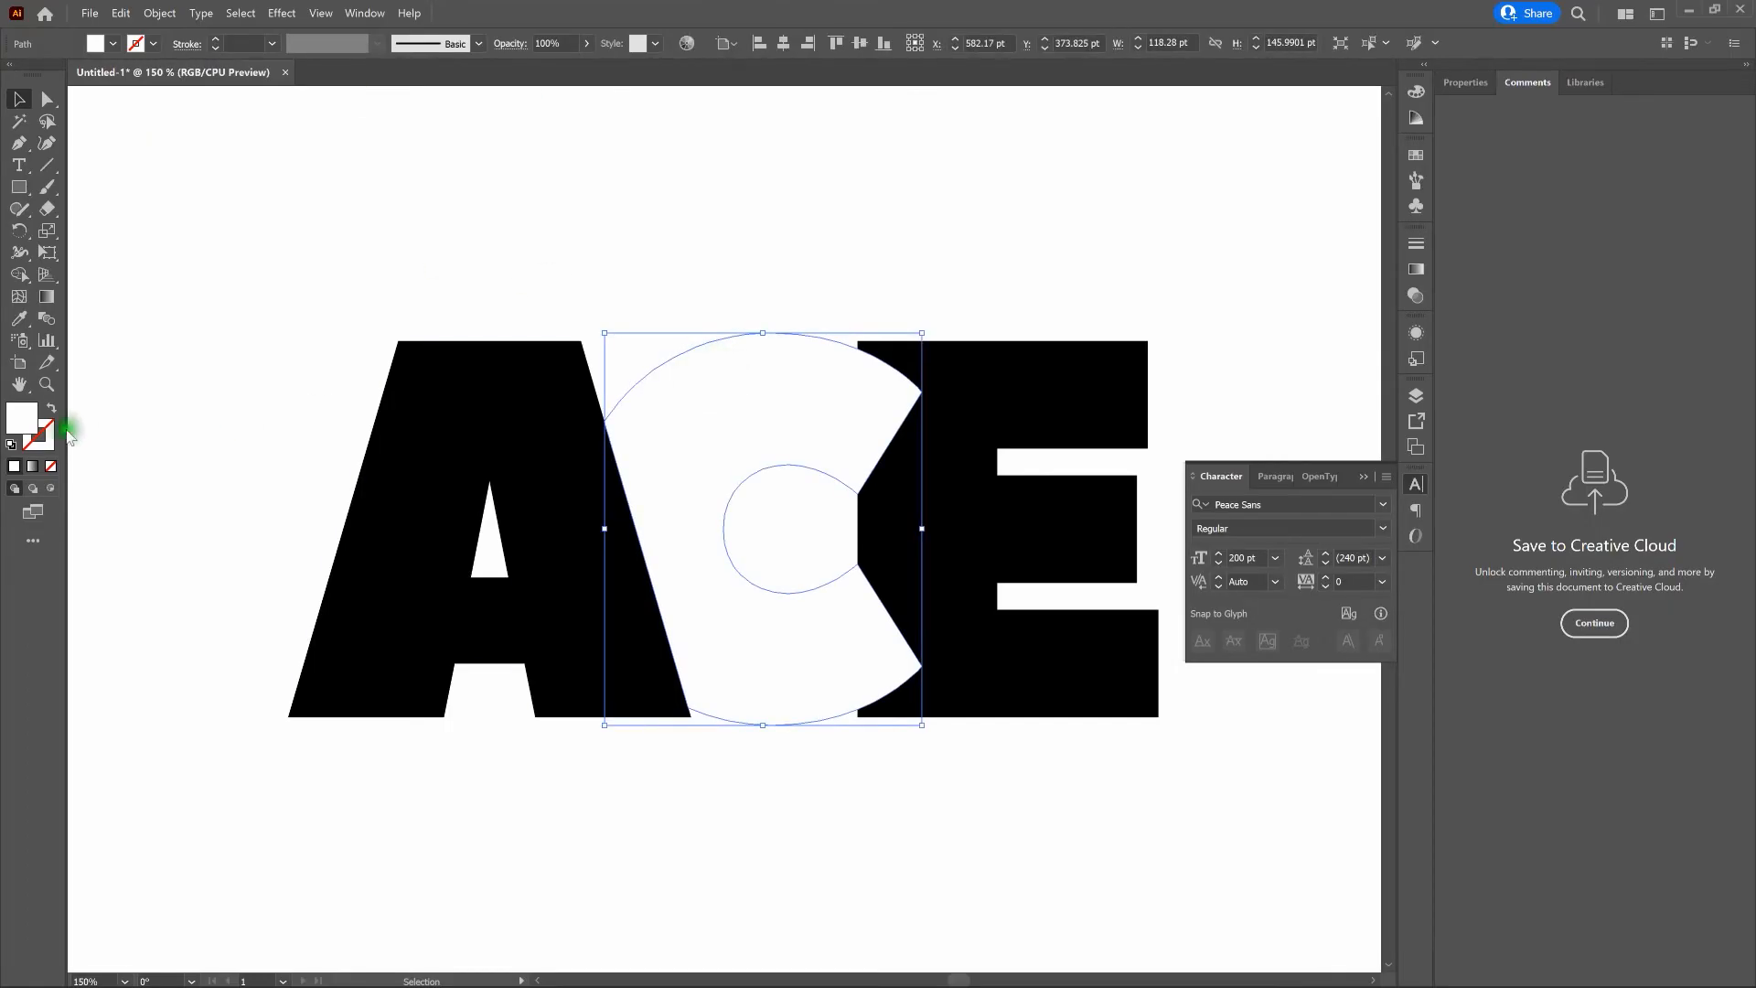
double_click(24, 422)
left_click(1073, 476)
left_click_drag(1064, 501, 1031, 607)
left_click(1489, 380)
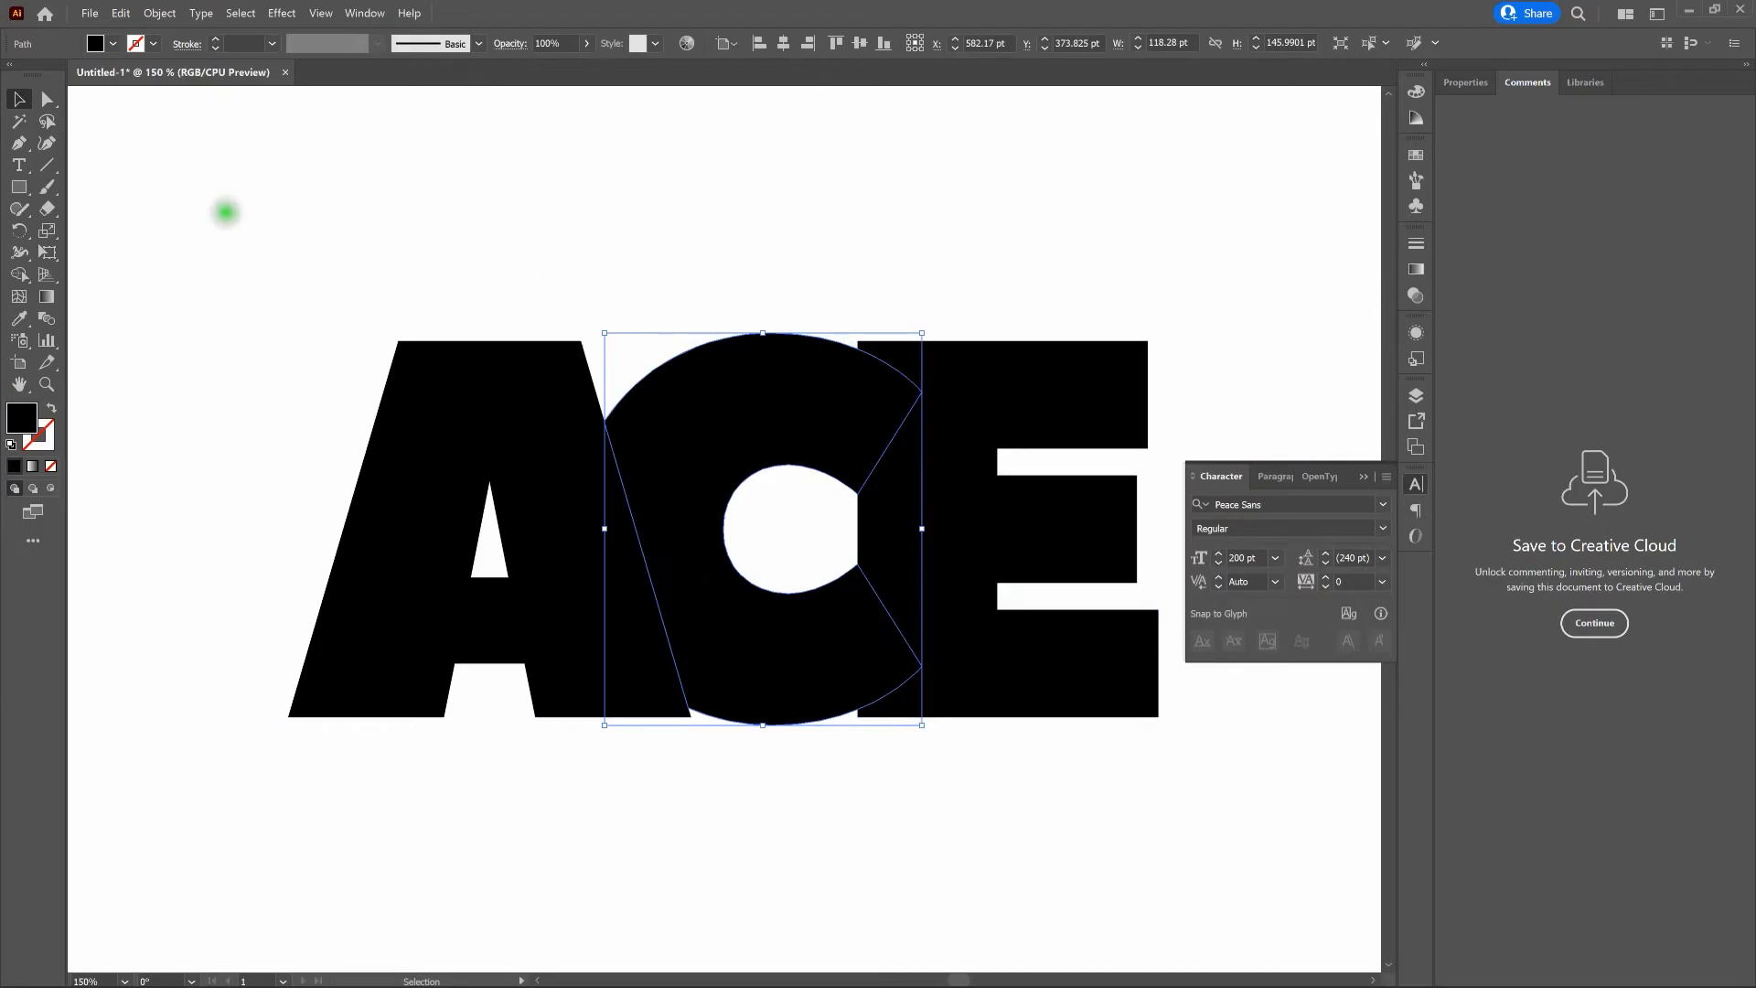
- Merge the round inner opening of the C into the E with Shape Builder in Outline view, and return to the normal preview with nothing selected
left_click_drag(218, 214, 1253, 775)
key("a")
key("ctrl+y")
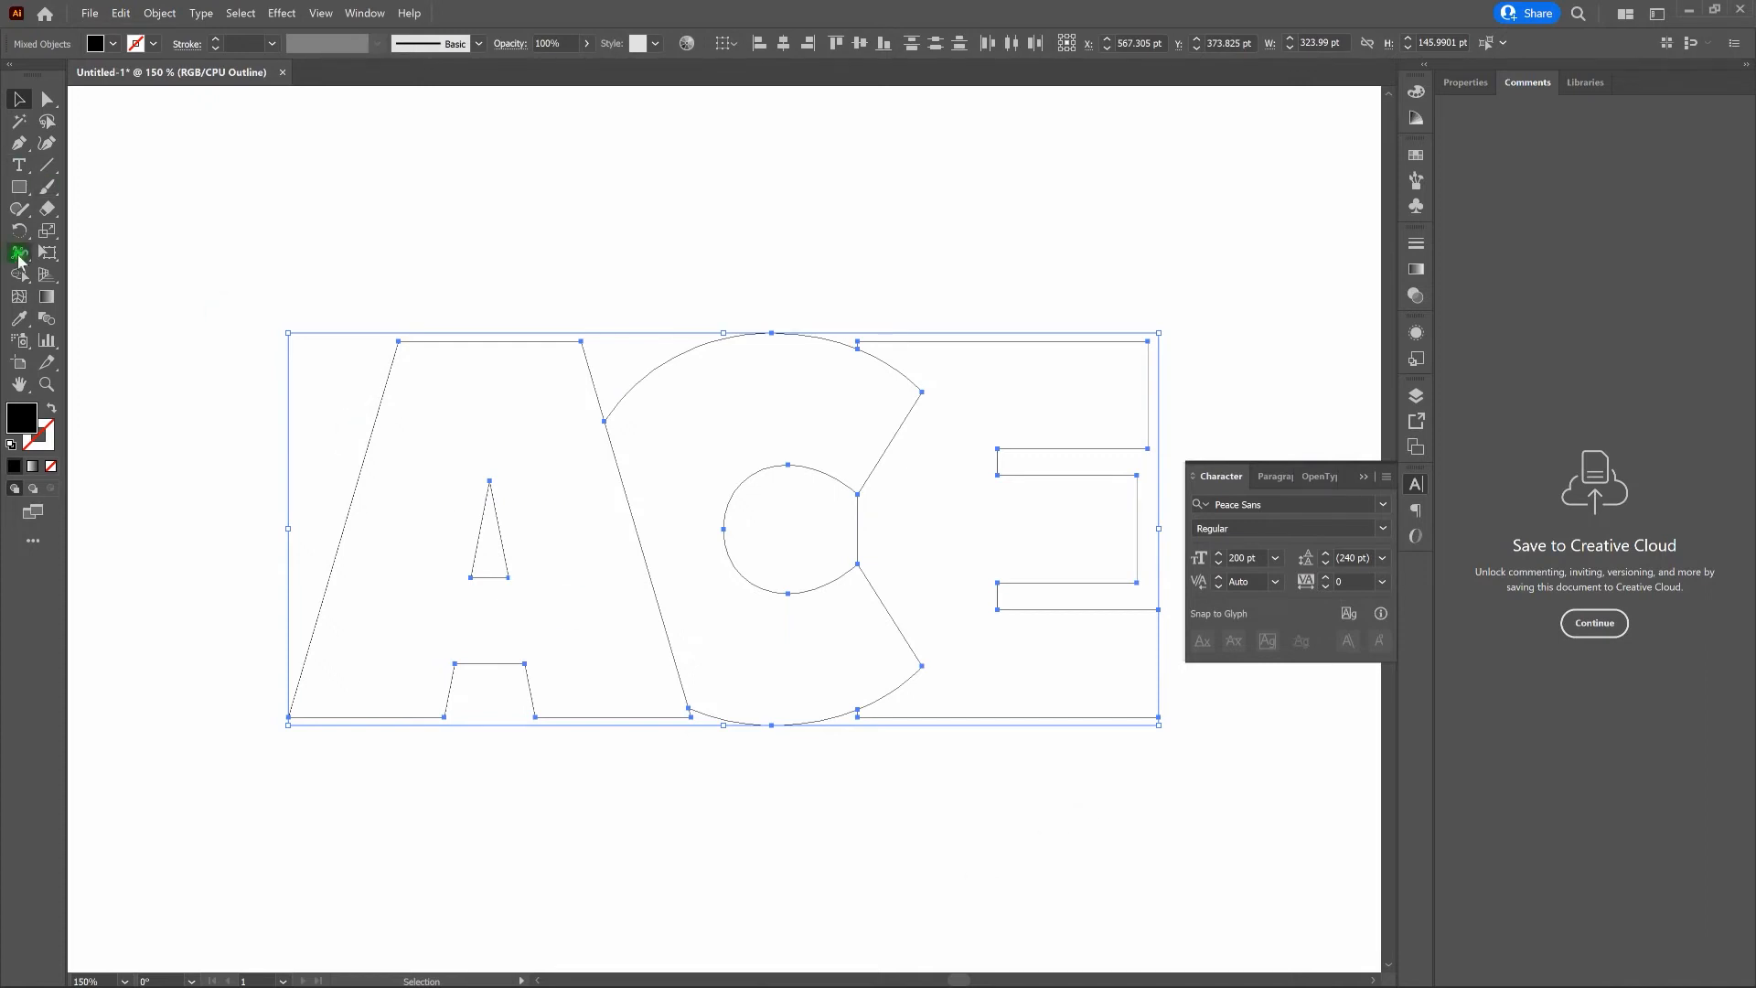
key("shift+m")
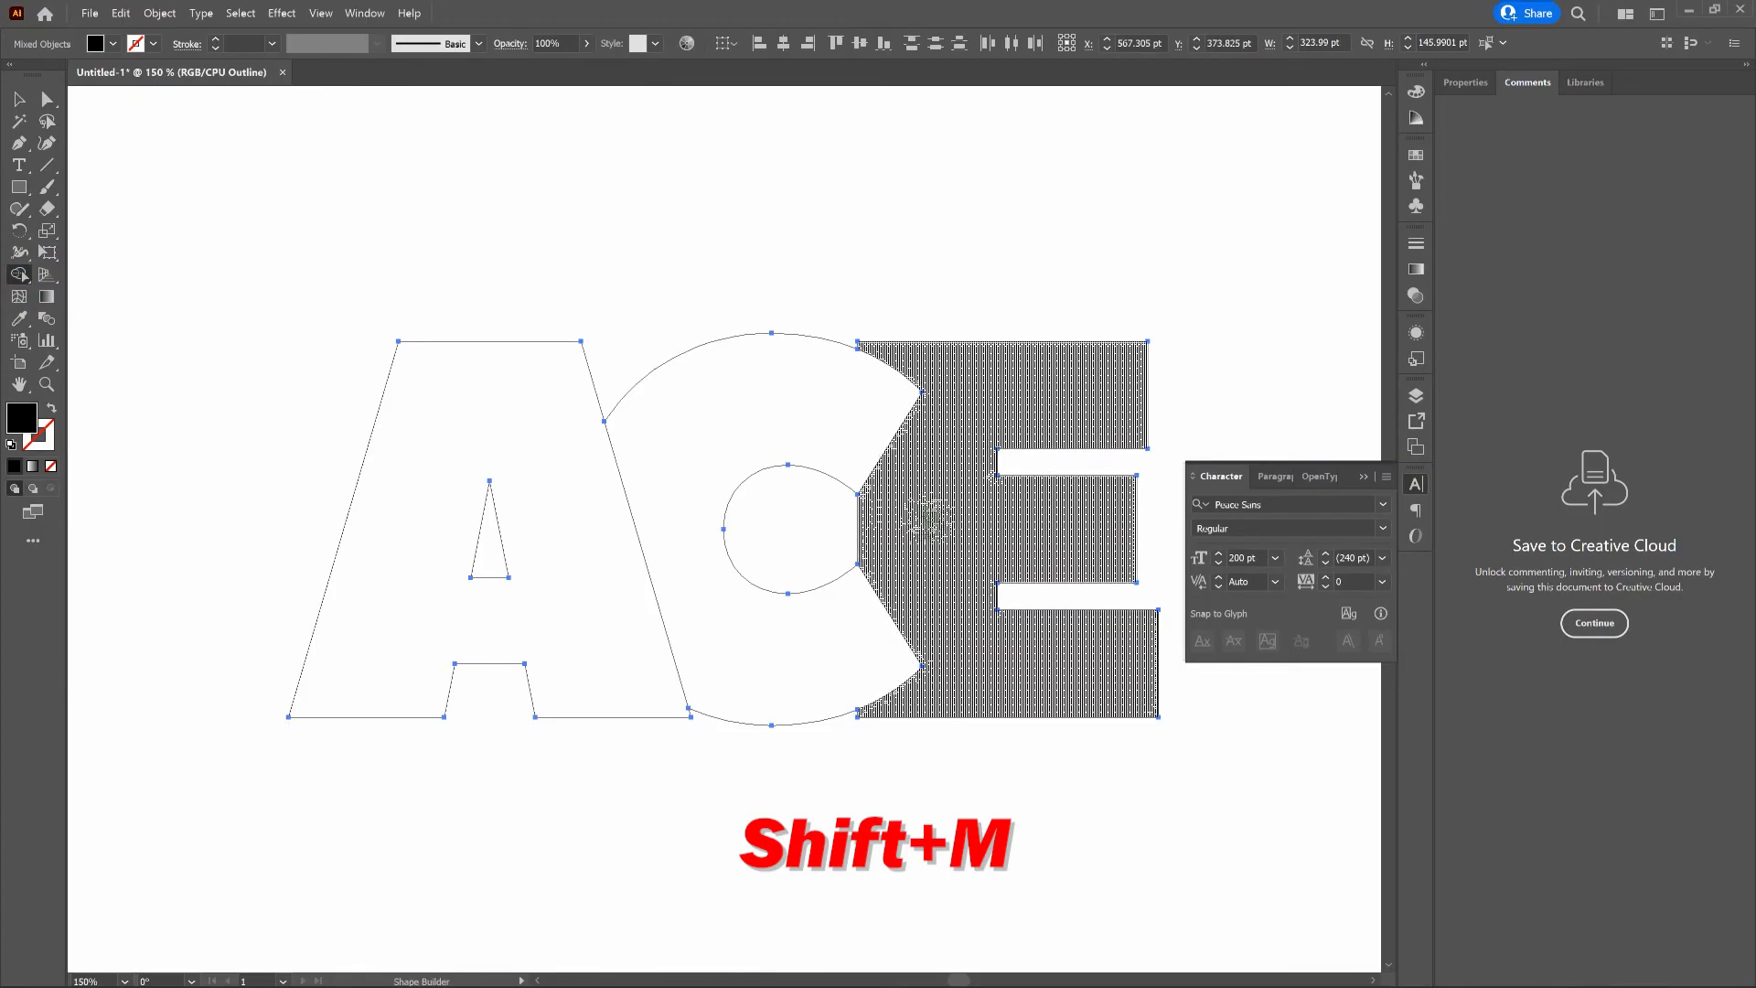
left_click_drag(897, 523, 843, 519)
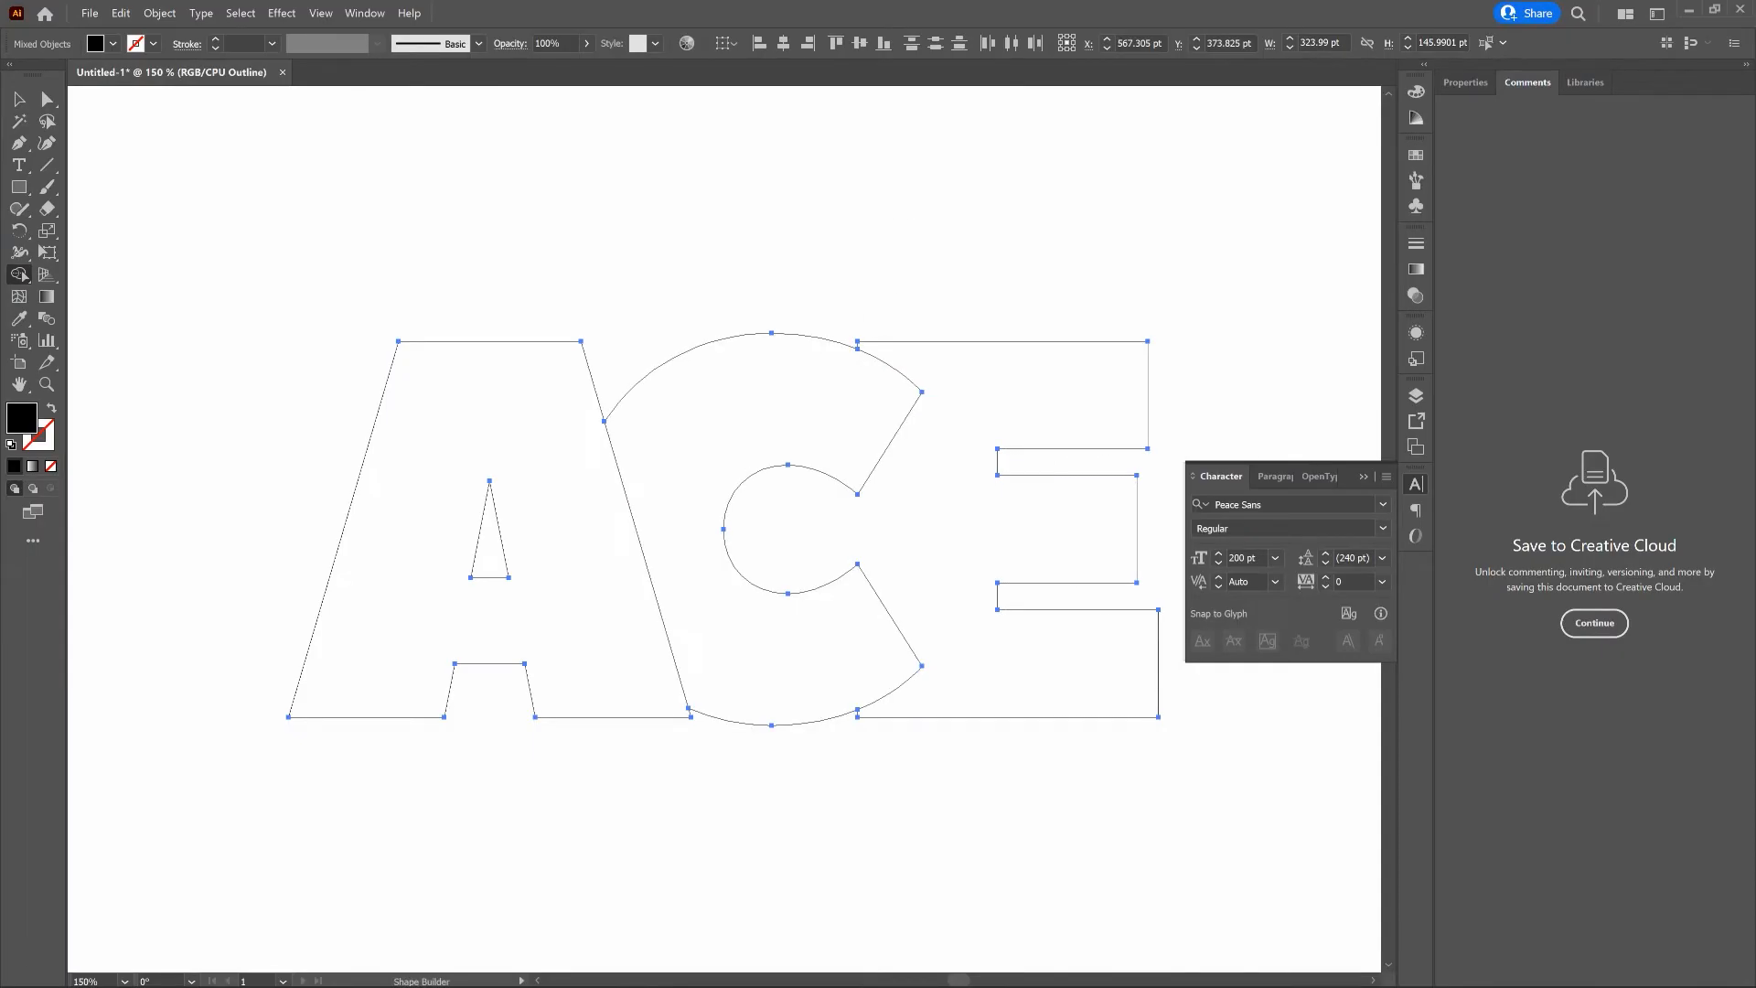
key("v")
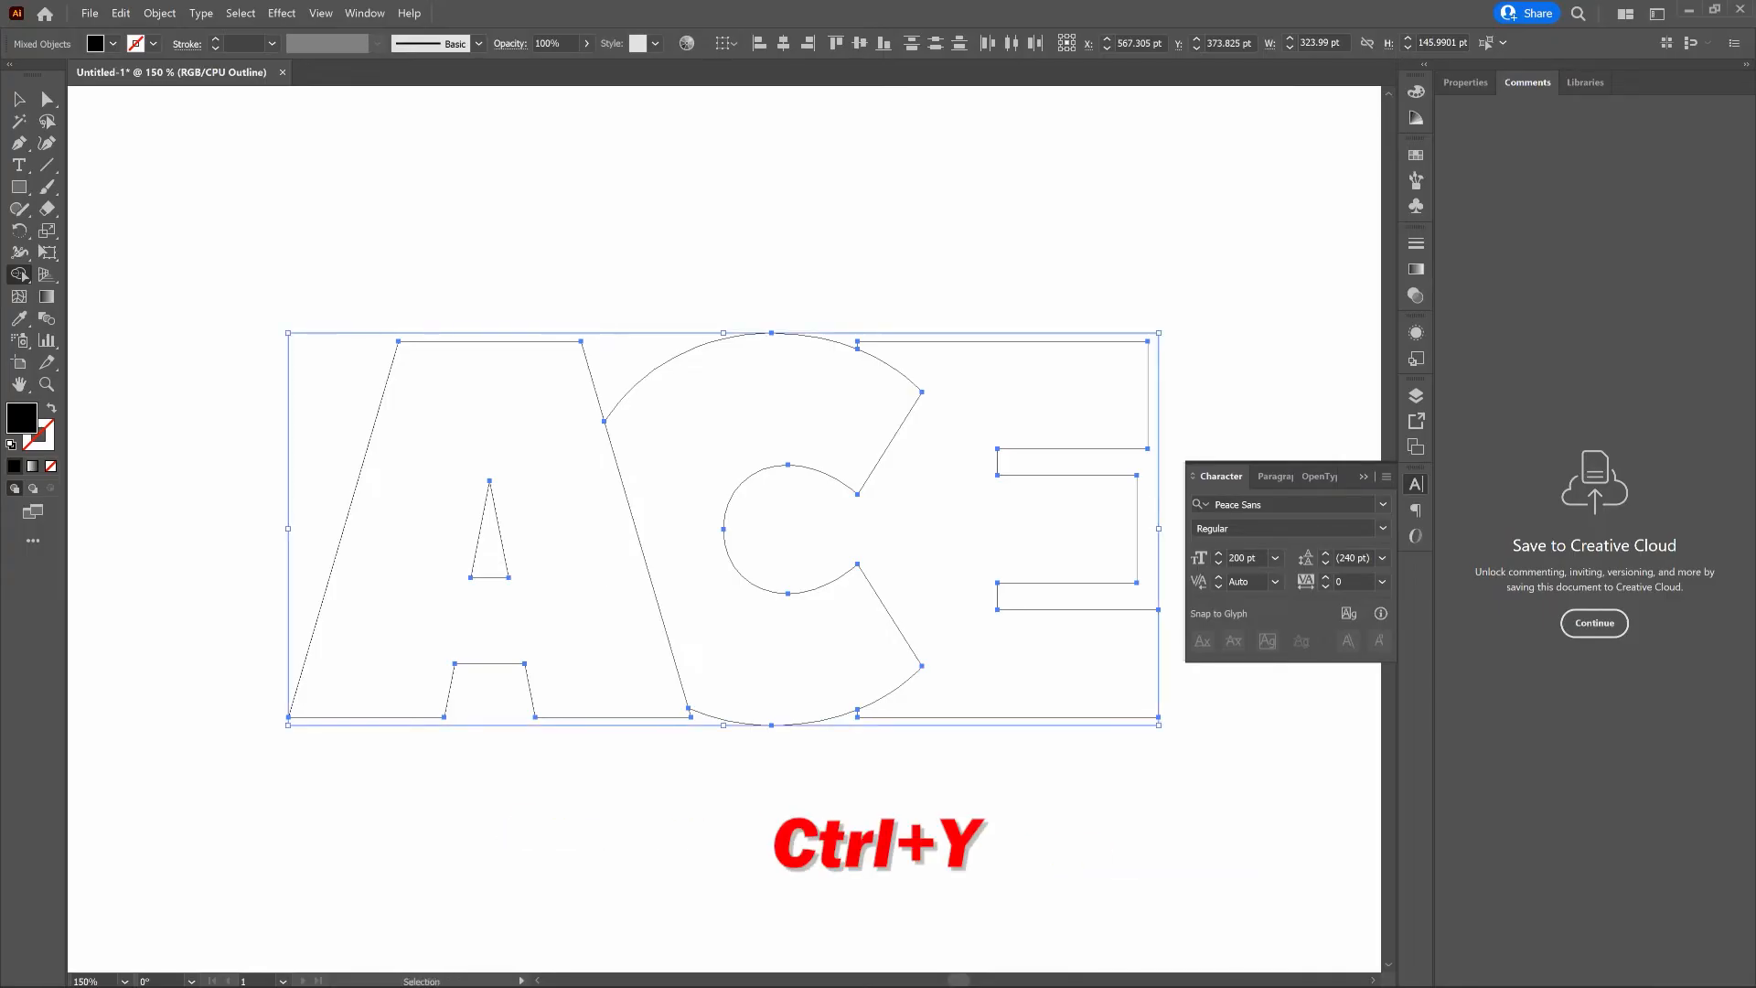
key("ctrl+y")
key("shift+m")
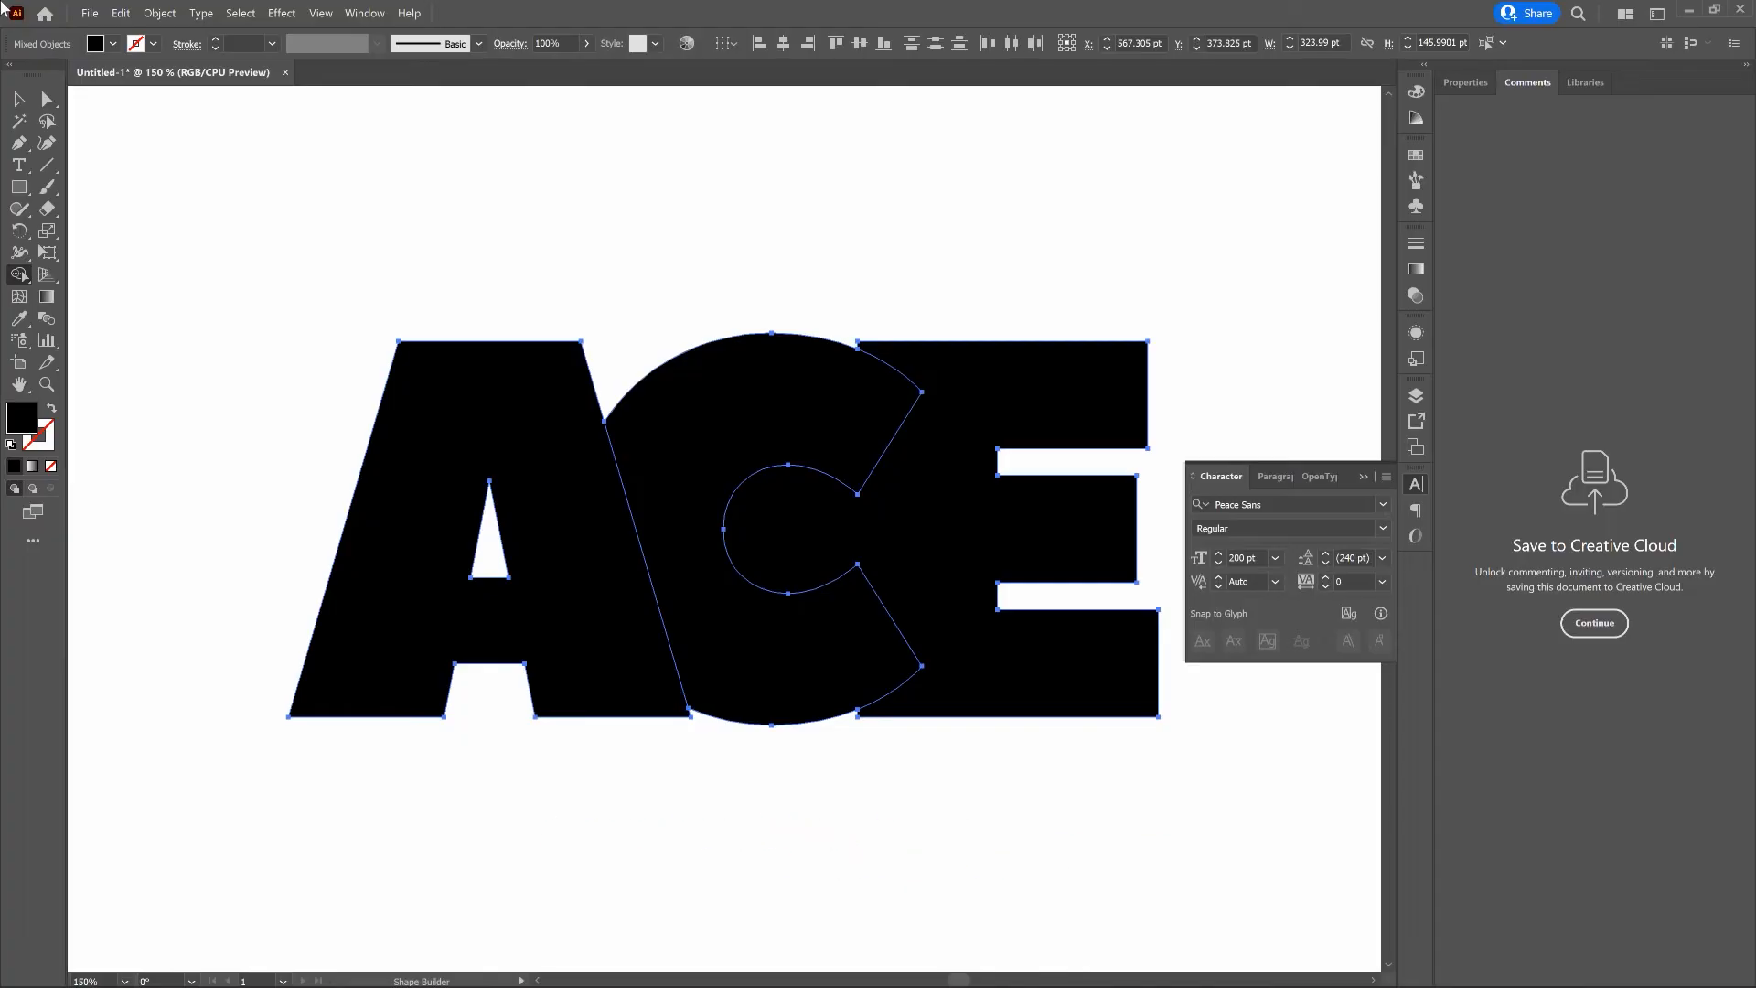
key("v")
left_click(850, 268)
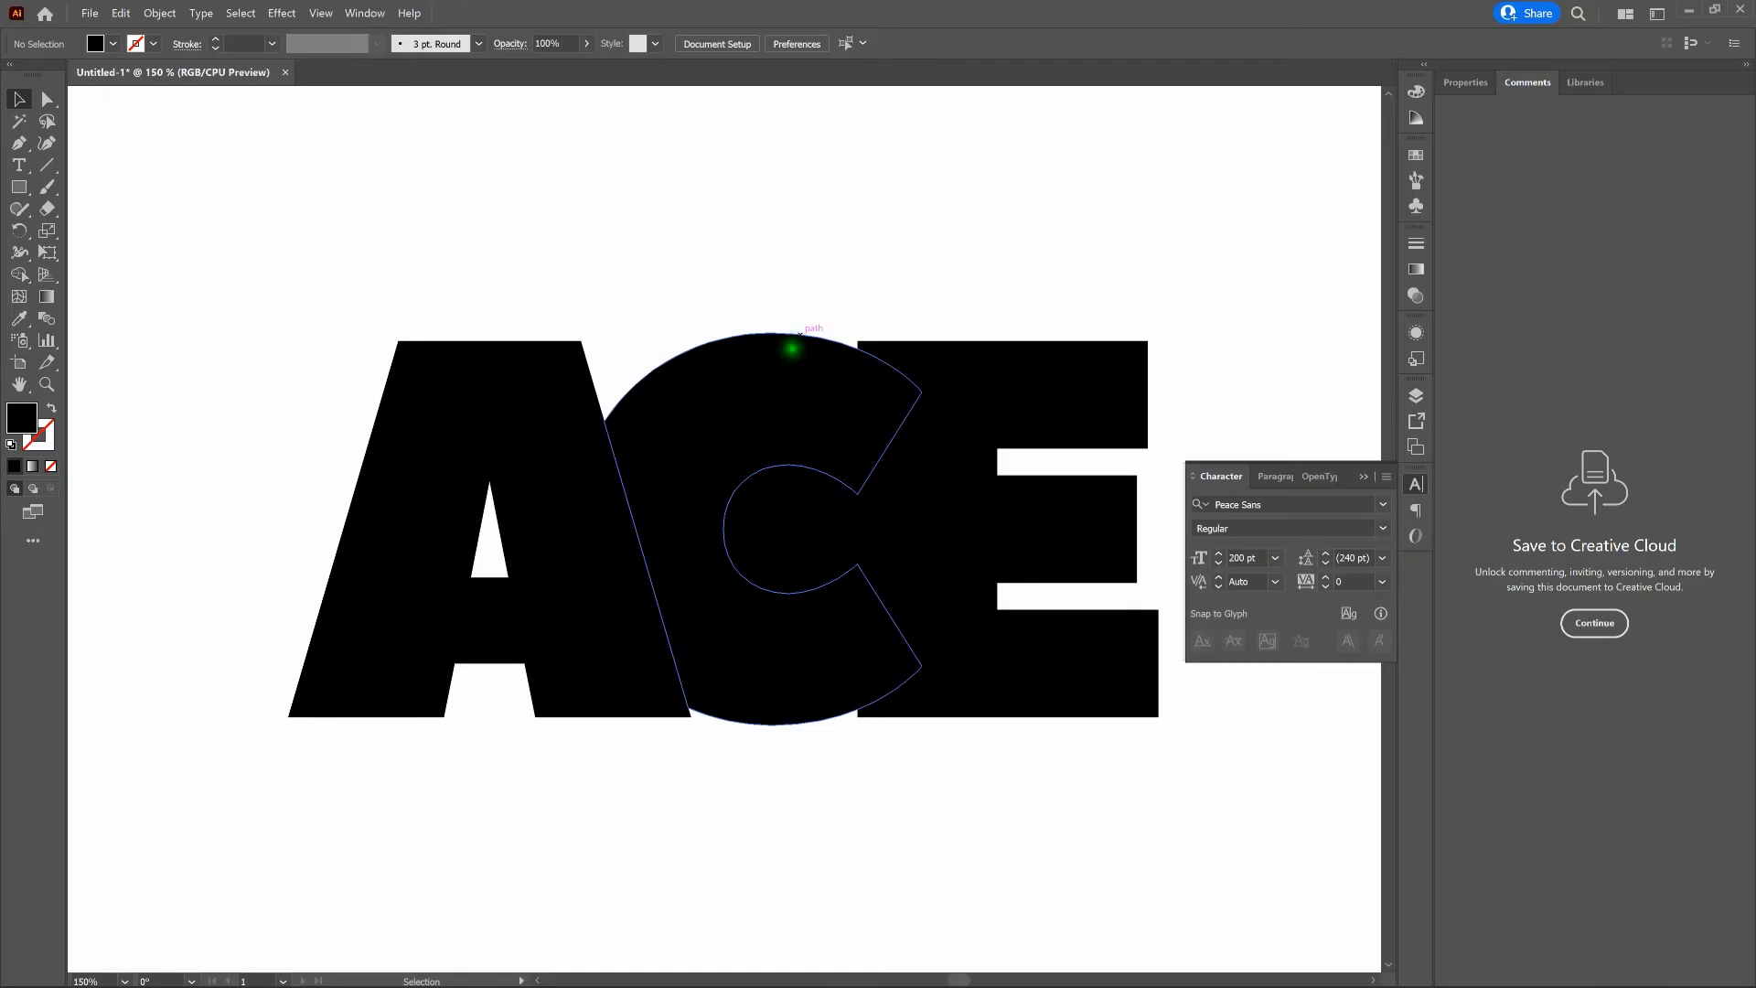
- Fill the letter C with white (FFFFFF) and deselect it
left_click(792, 349)
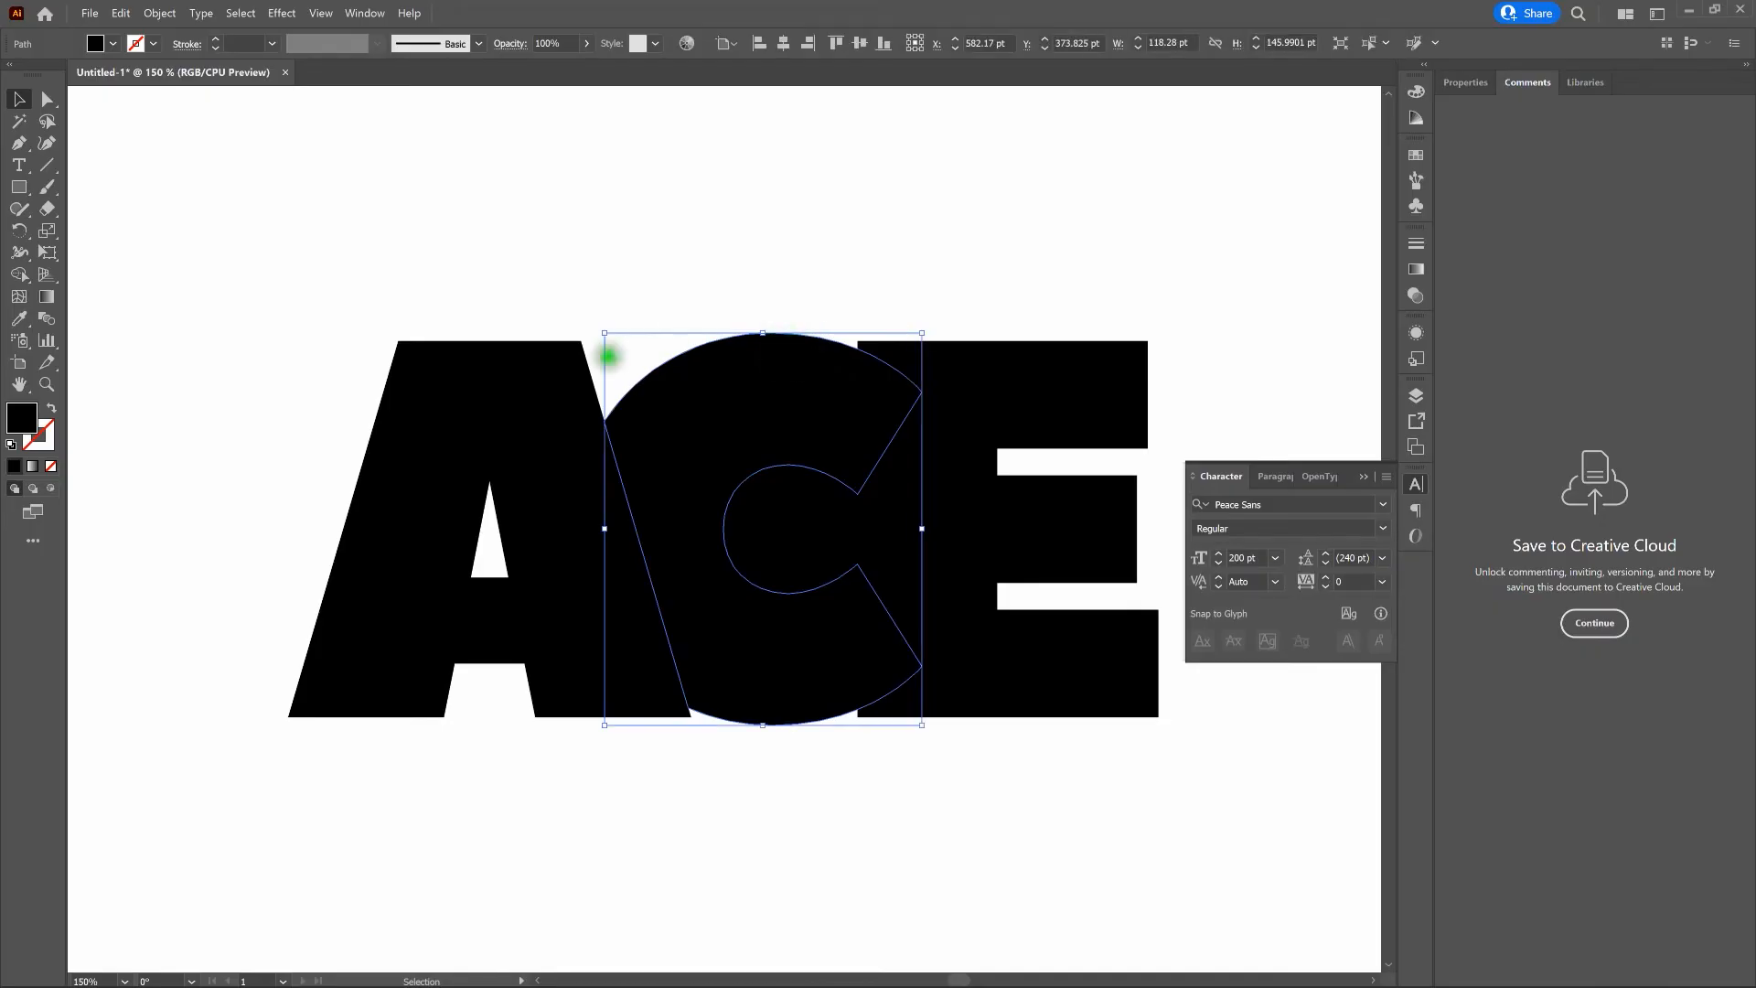
double_click(27, 417)
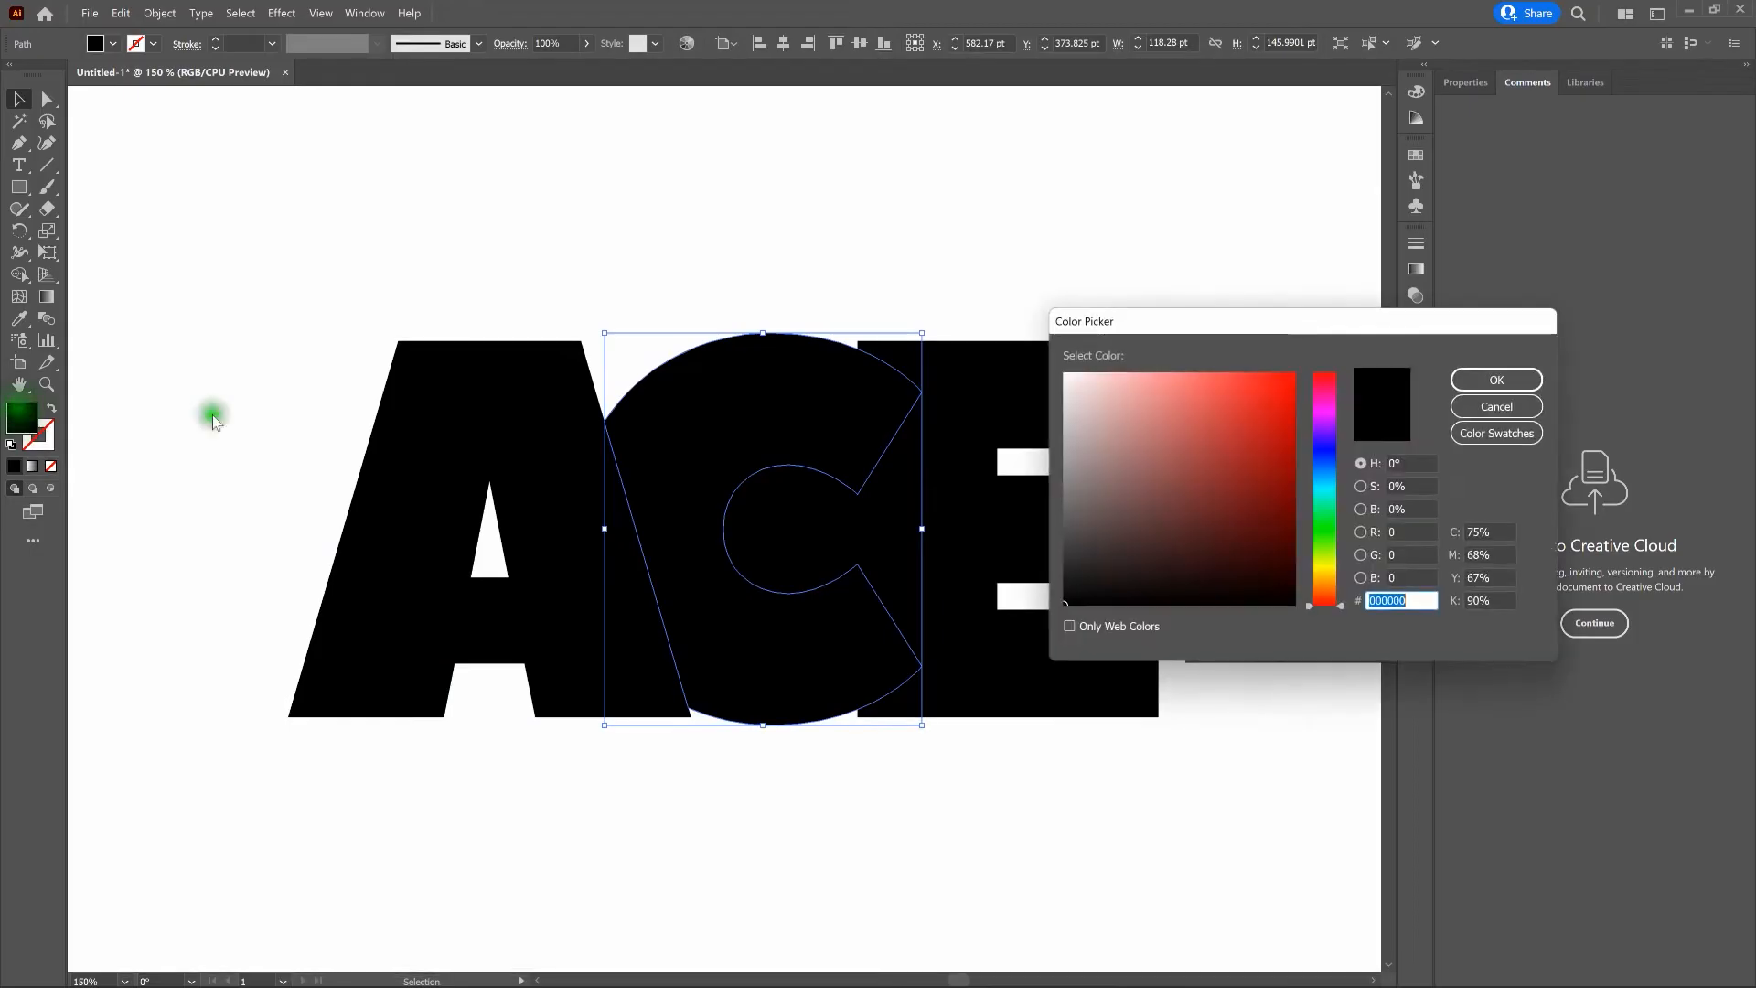
left_click_drag(1071, 444, 1054, 368)
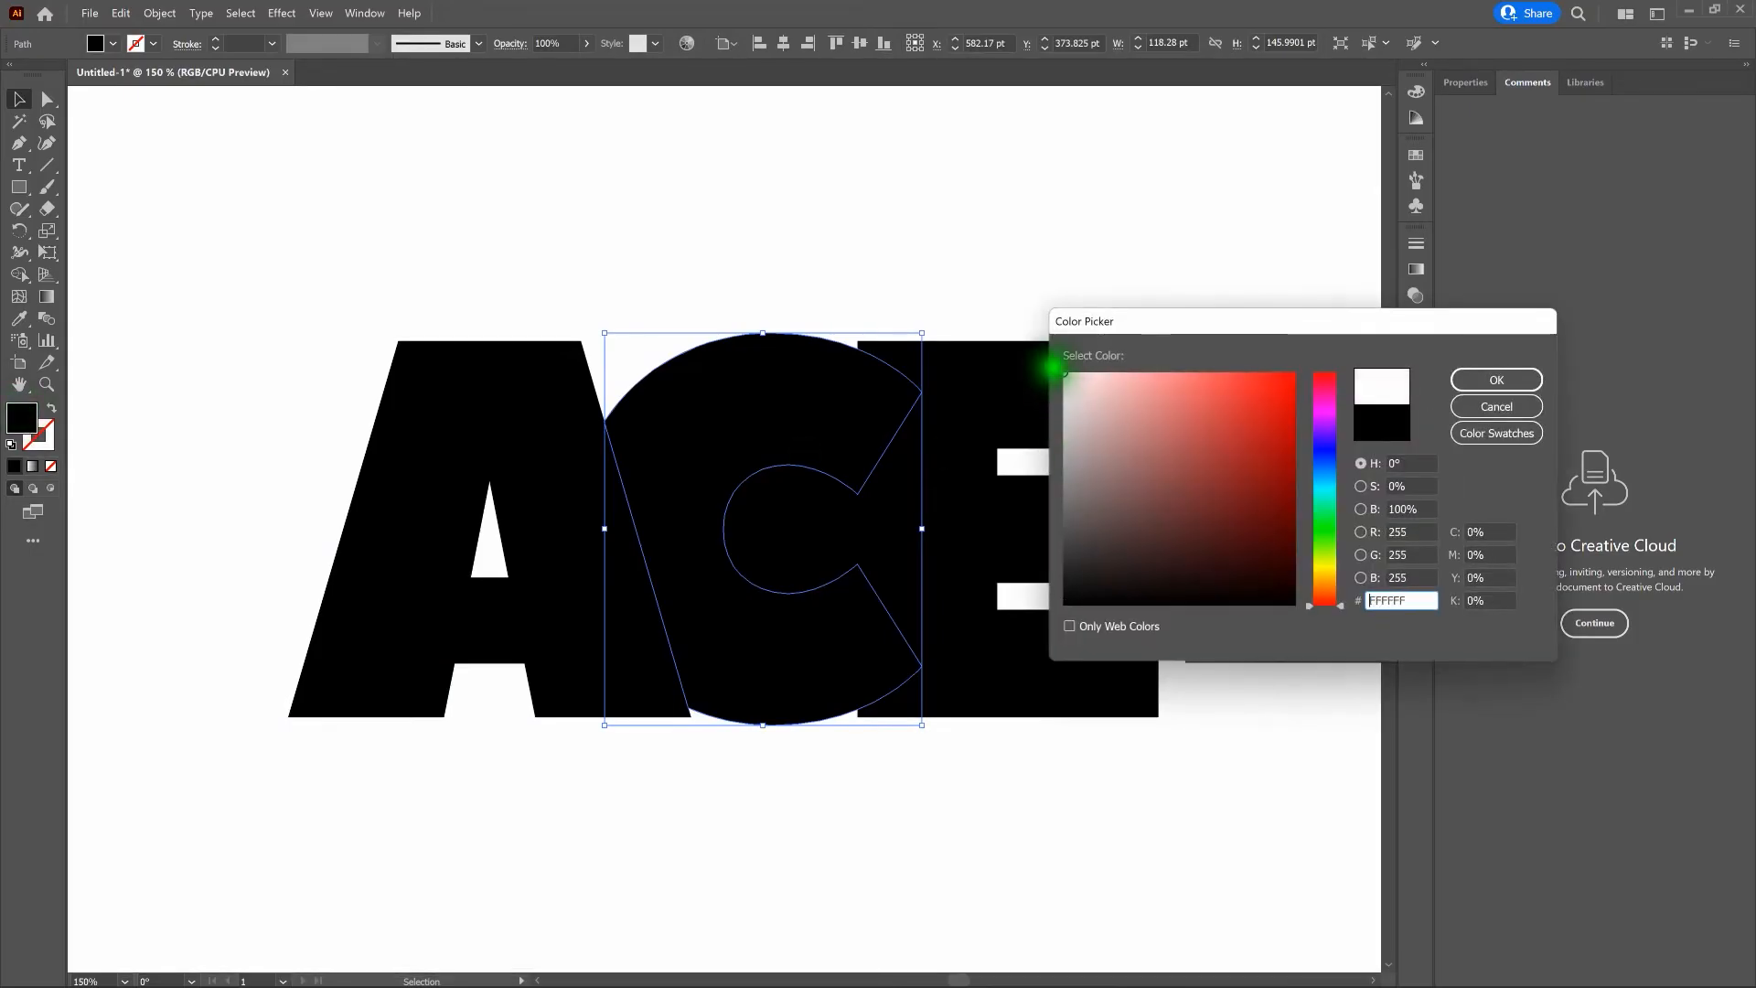
left_click(1520, 375)
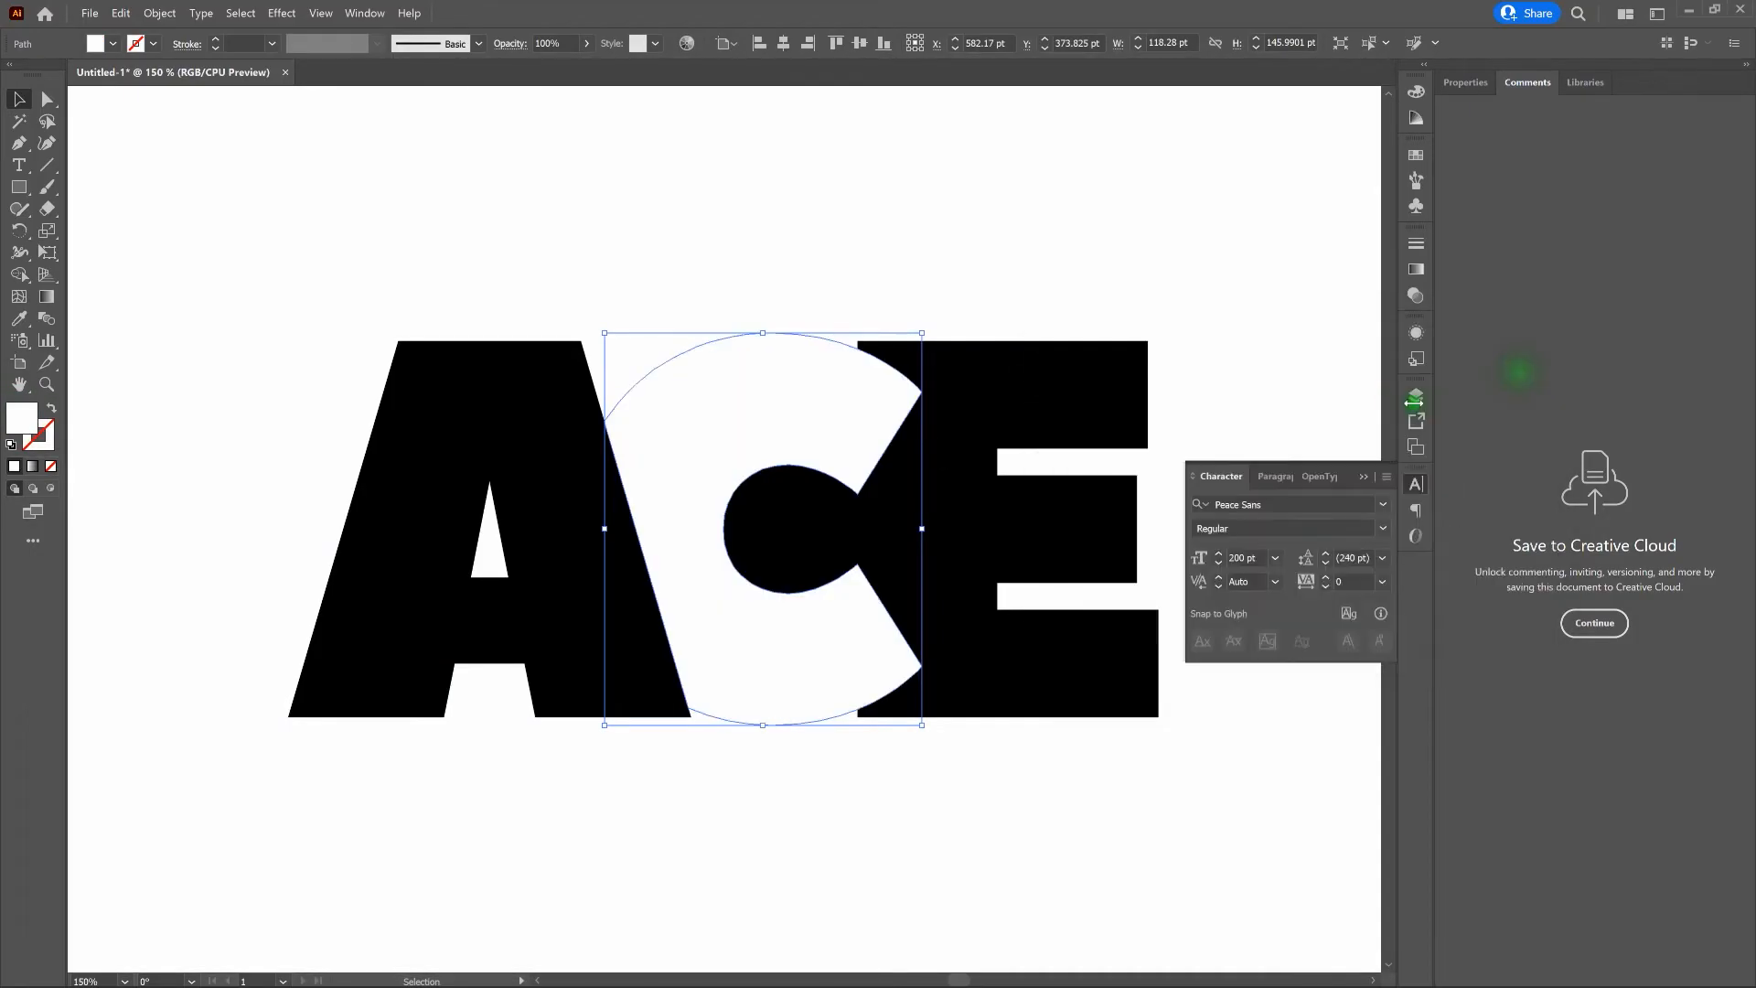
left_click(1253, 326)
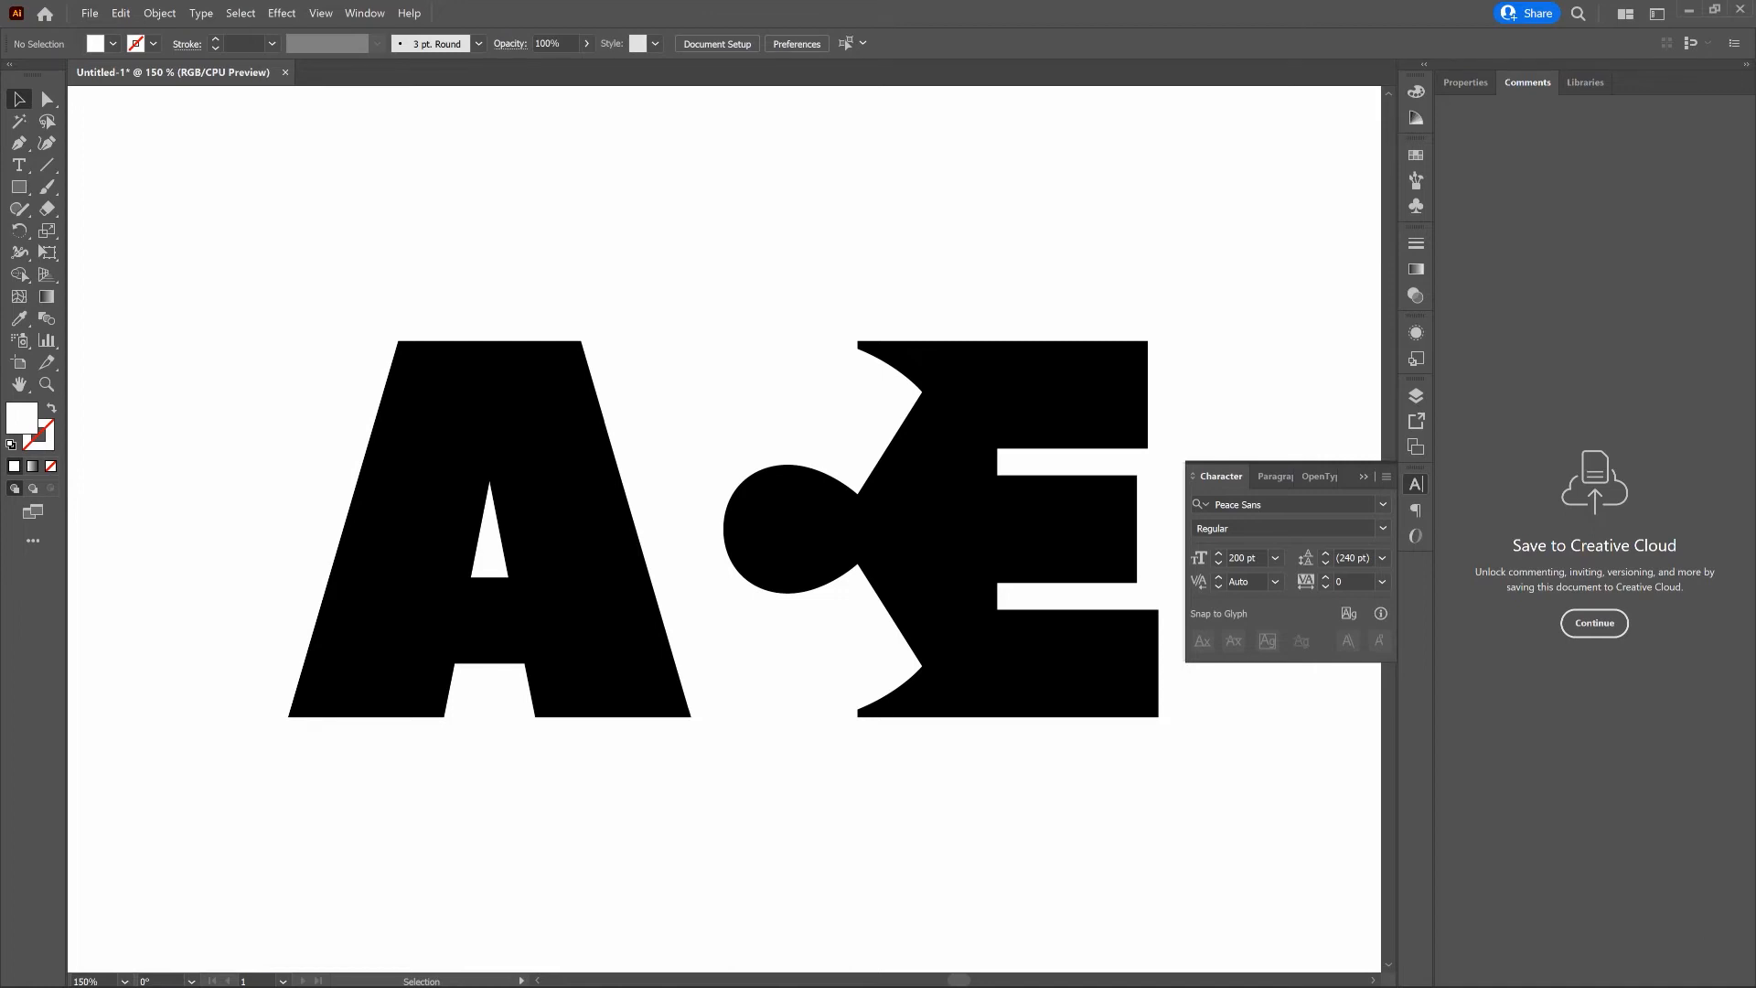
- Select the A, C and E shapes together and group them
key("a")
key("ctrl+0")
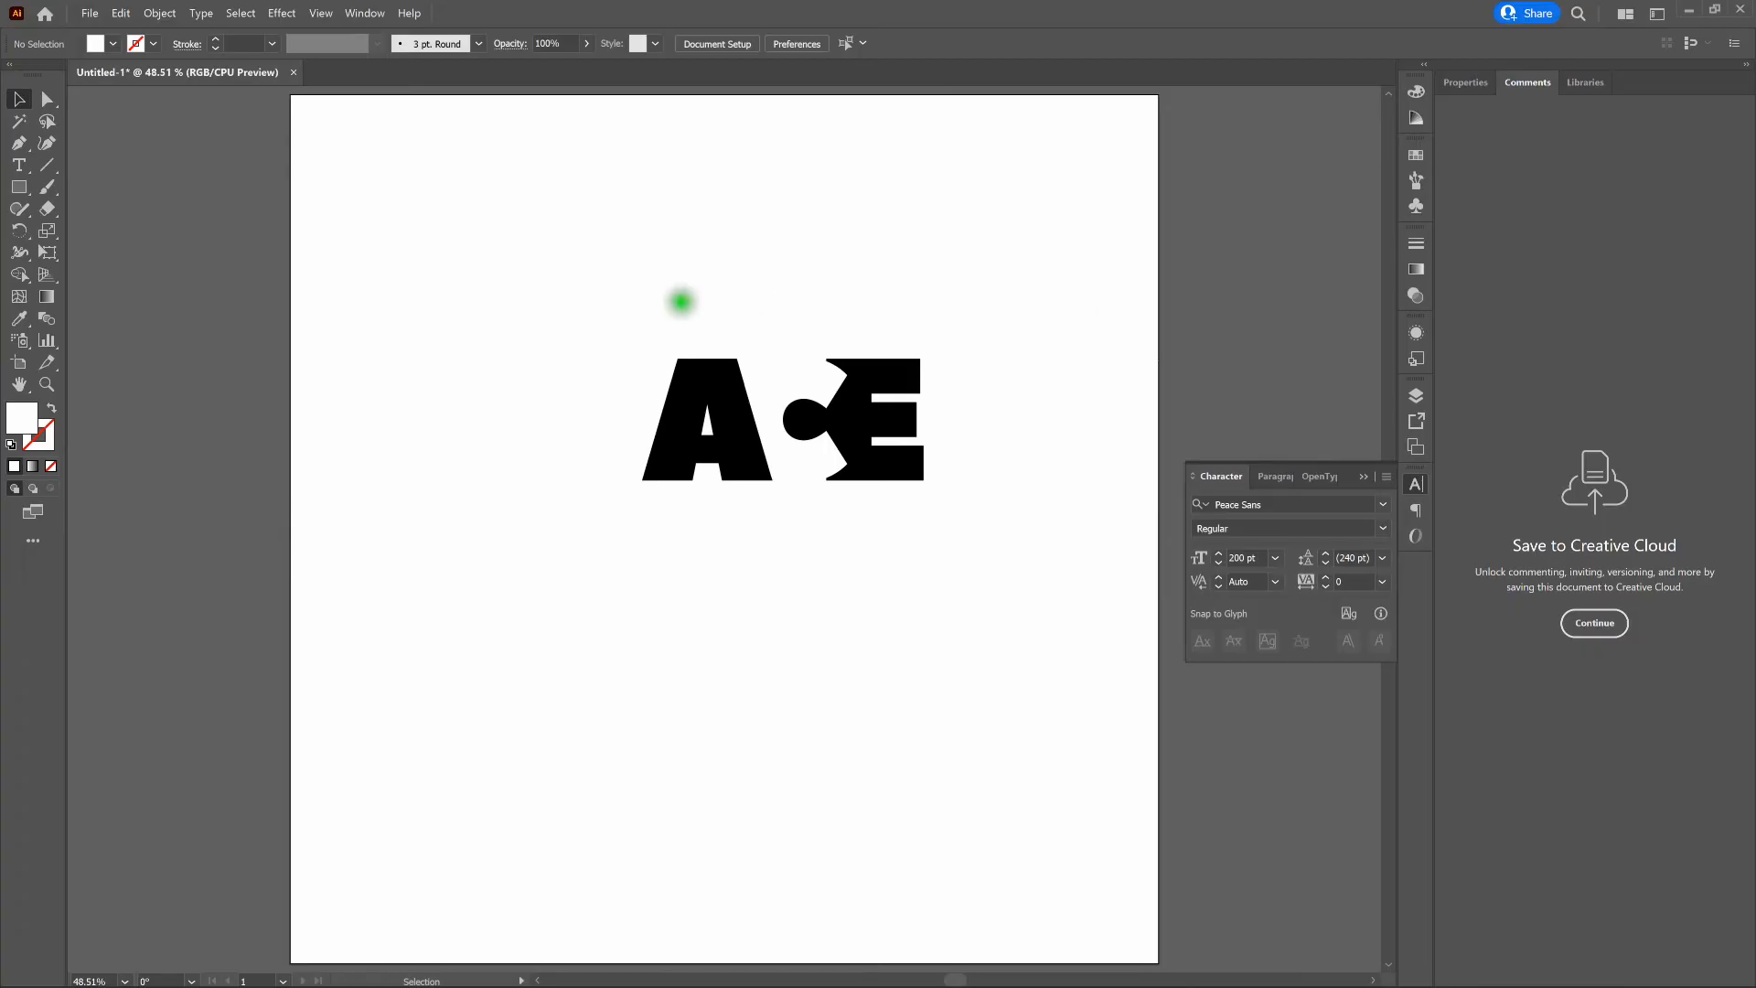
left_click_drag(537, 286, 1021, 547)
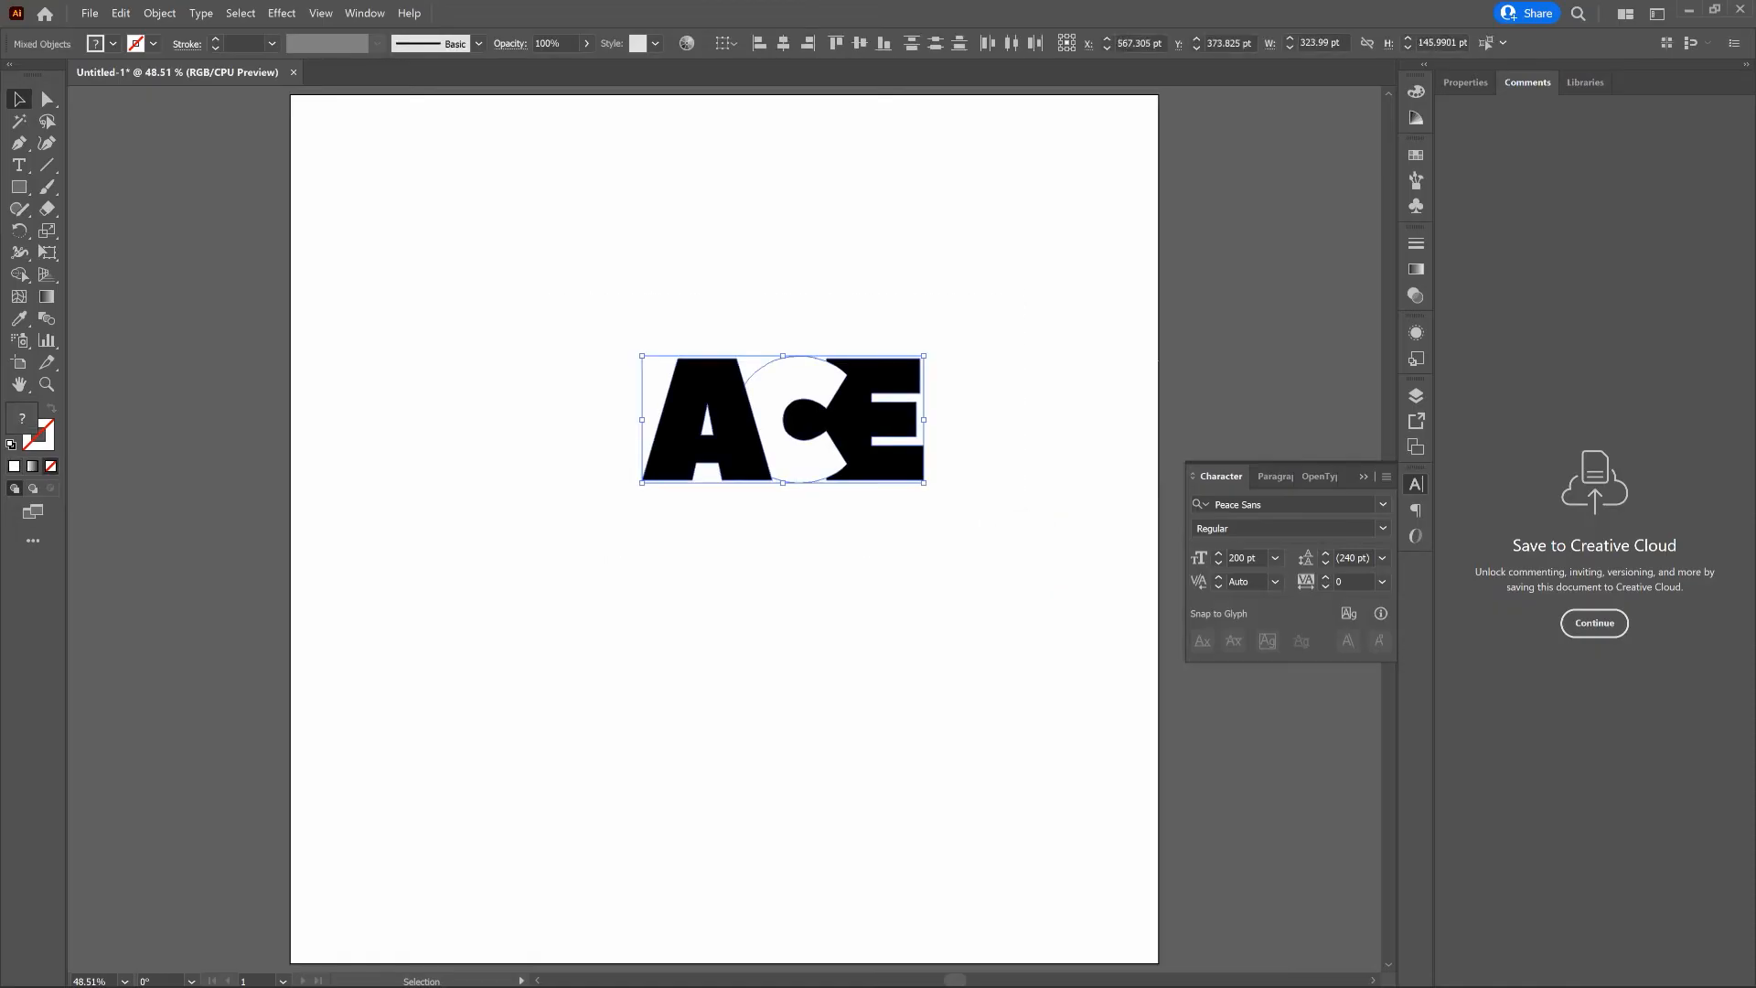
right_click(886, 377)
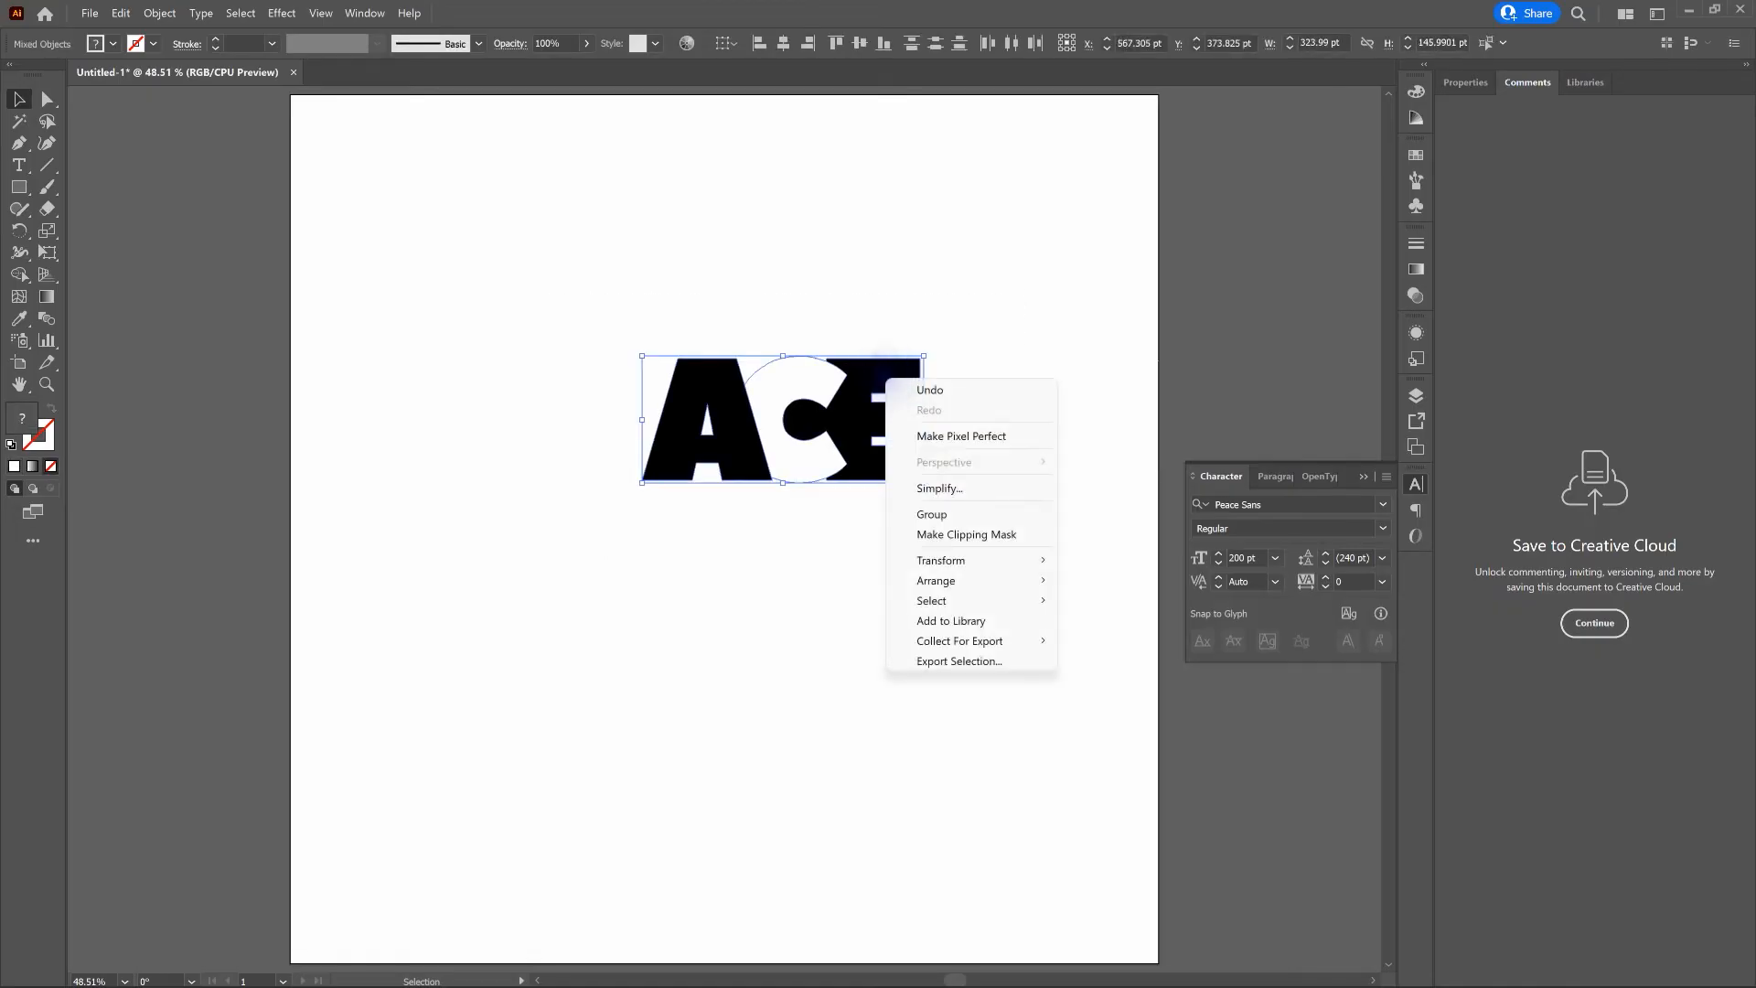
left_click(943, 513)
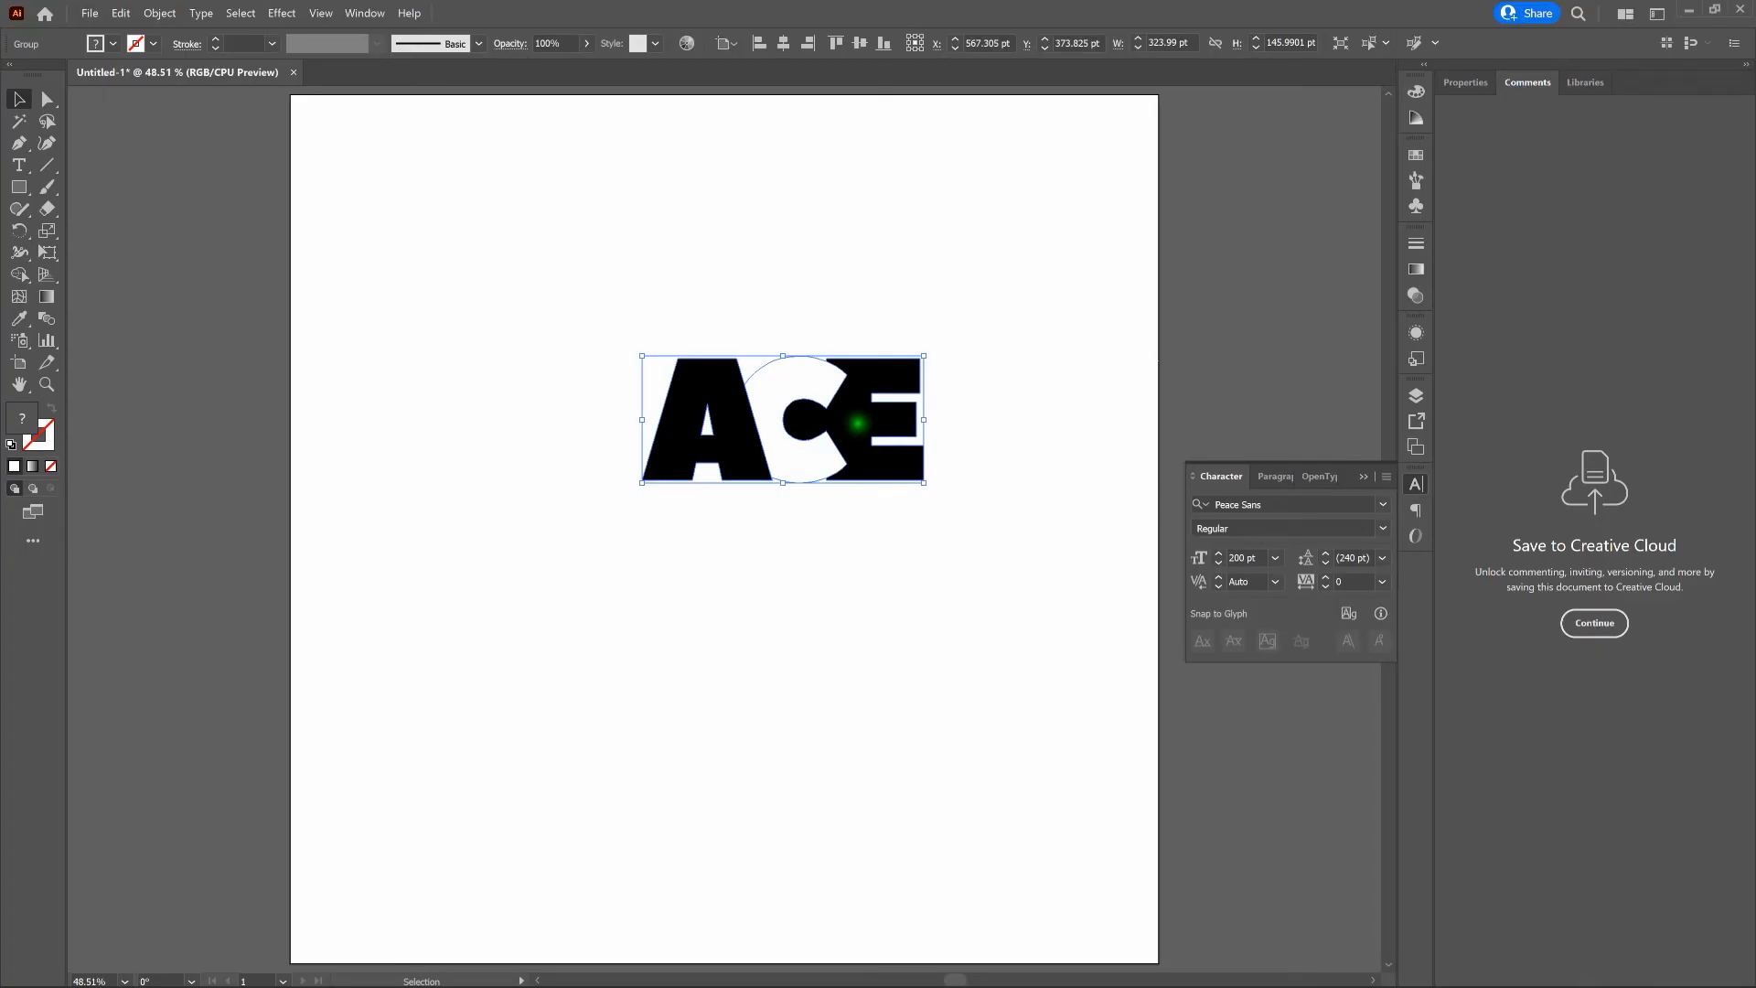
- Ungroup the ACE lettering and delete the white C between the A and the E
right_click(857, 423)
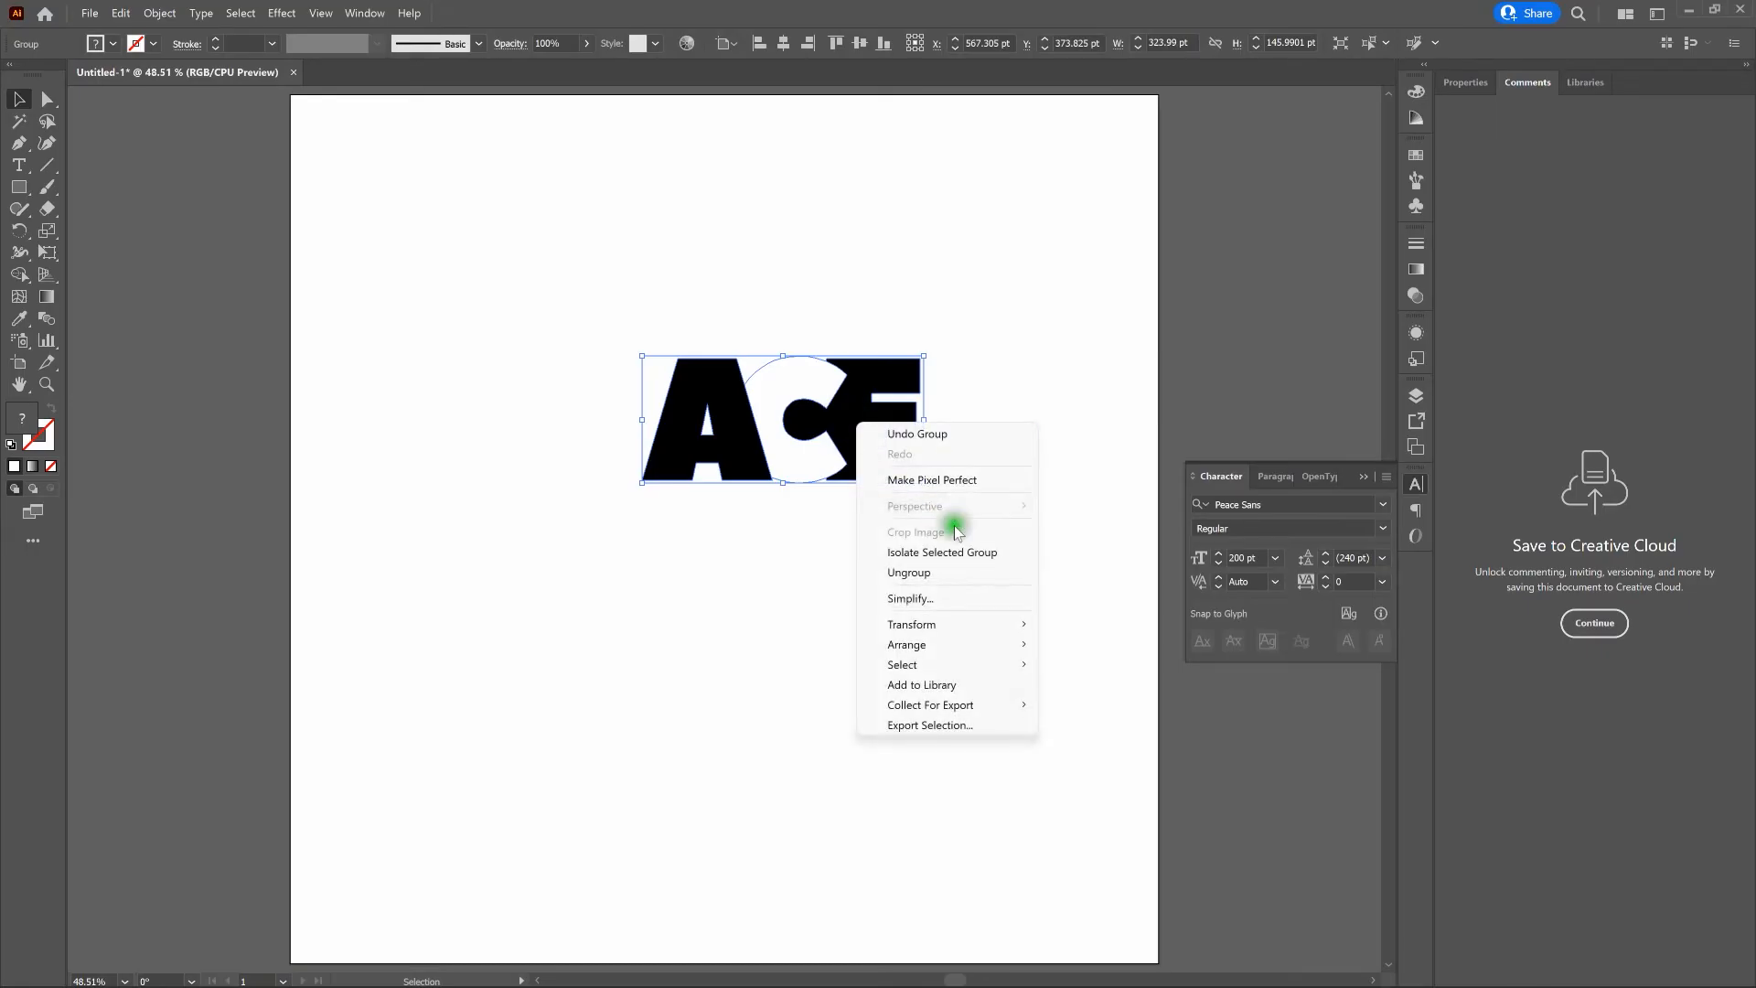
left_click(969, 572)
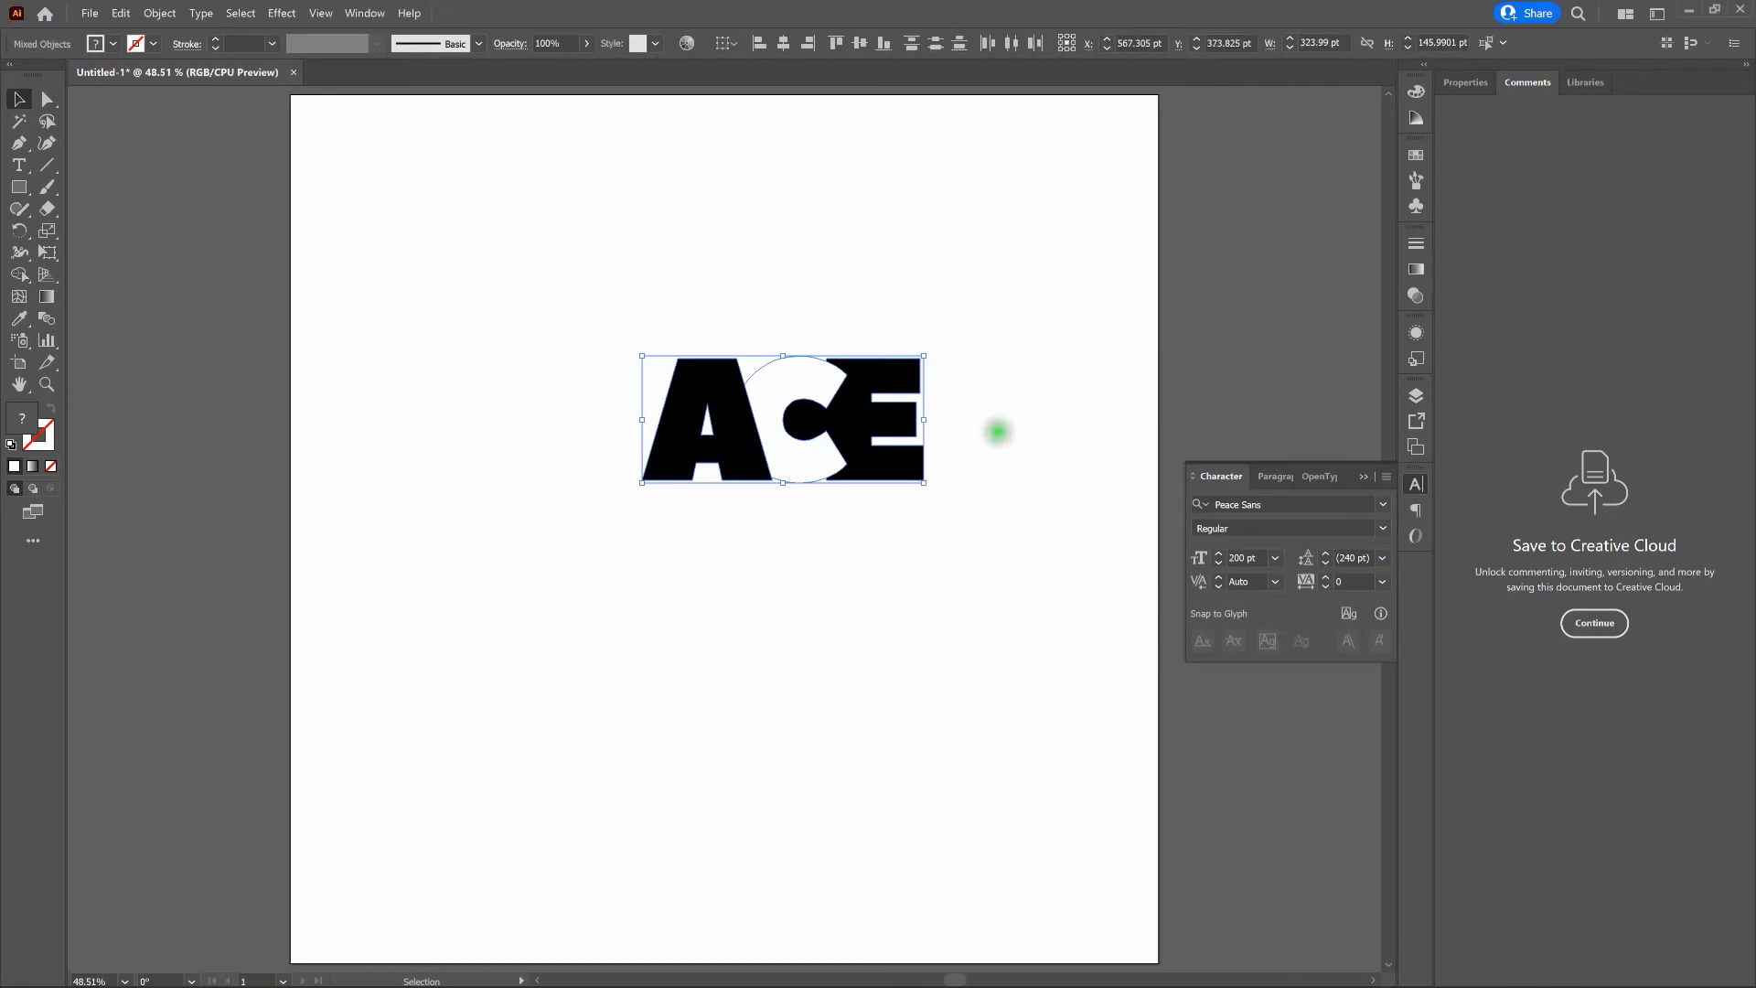
left_click(999, 429)
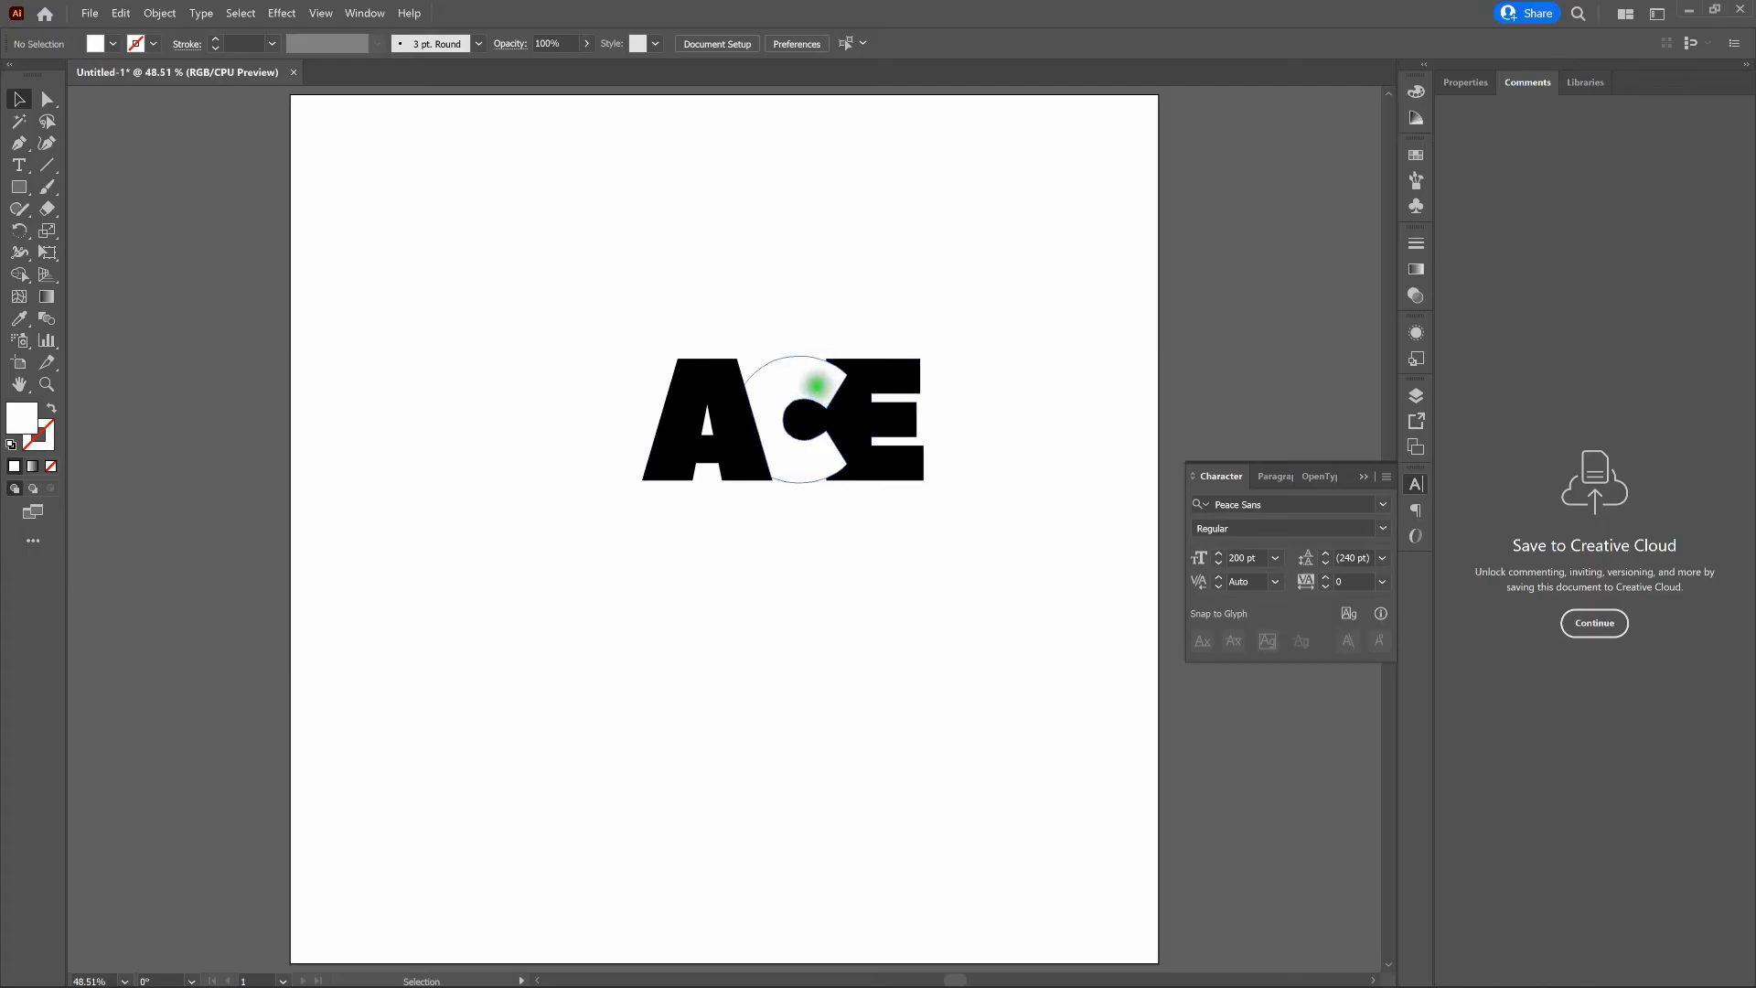
left_click(816, 385)
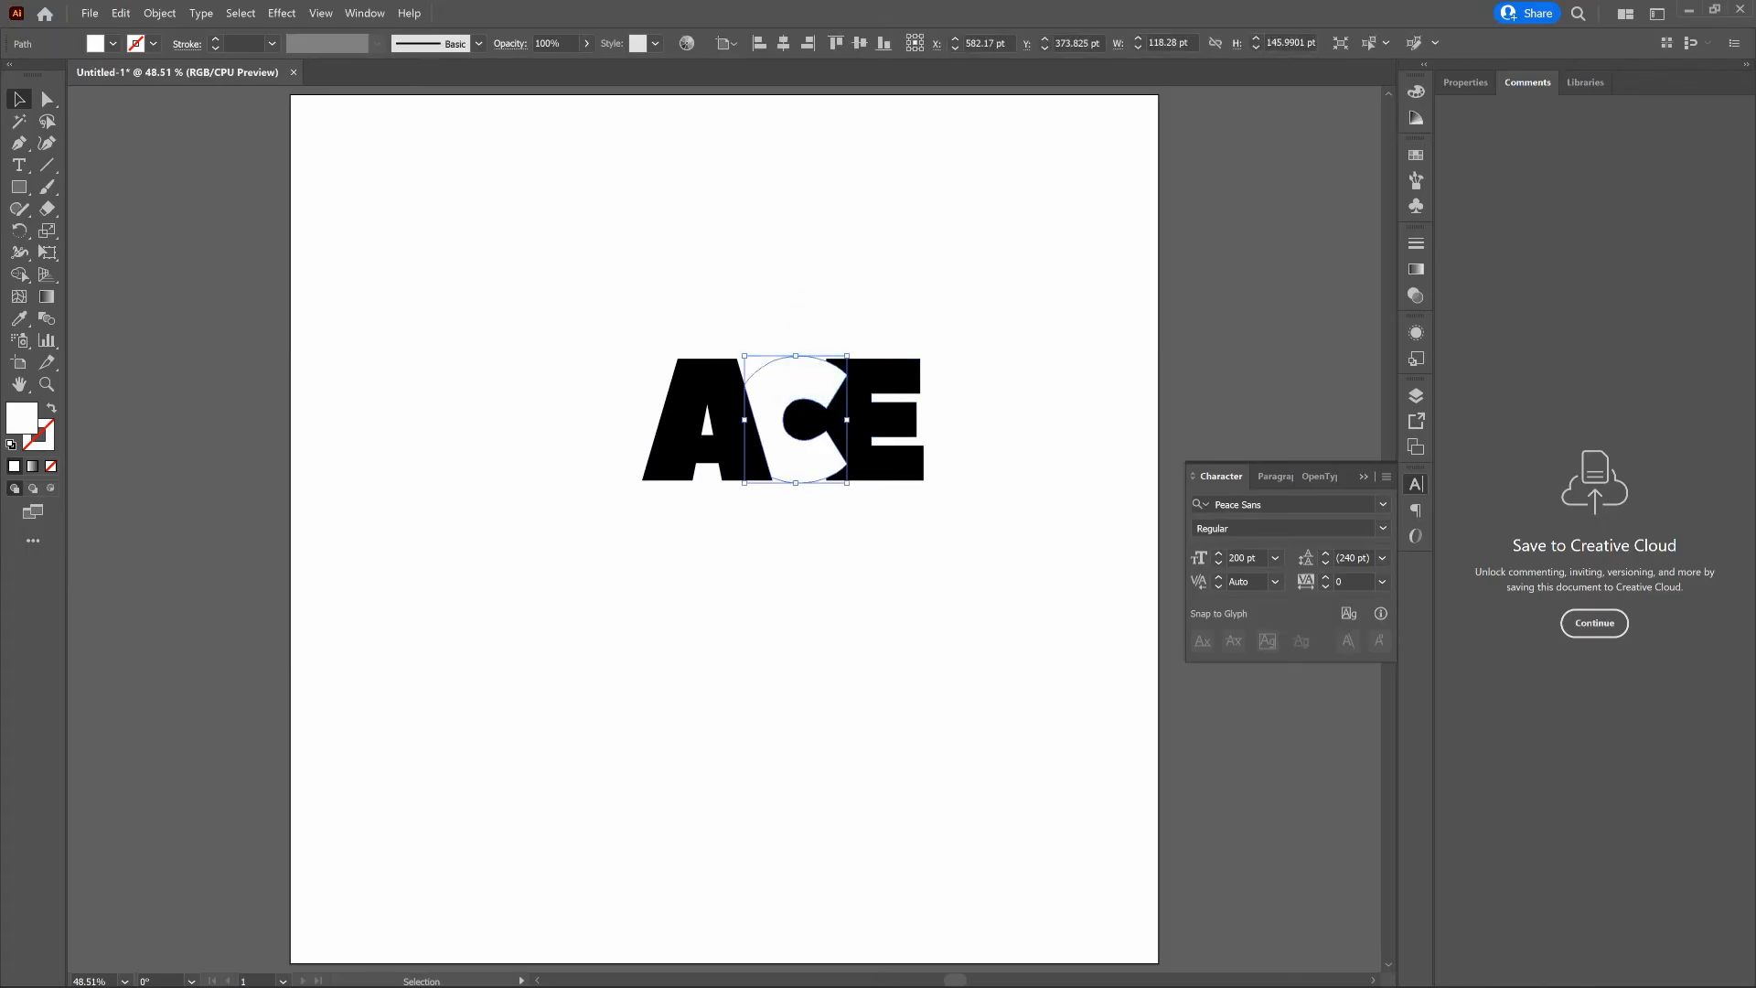
key("Delete")
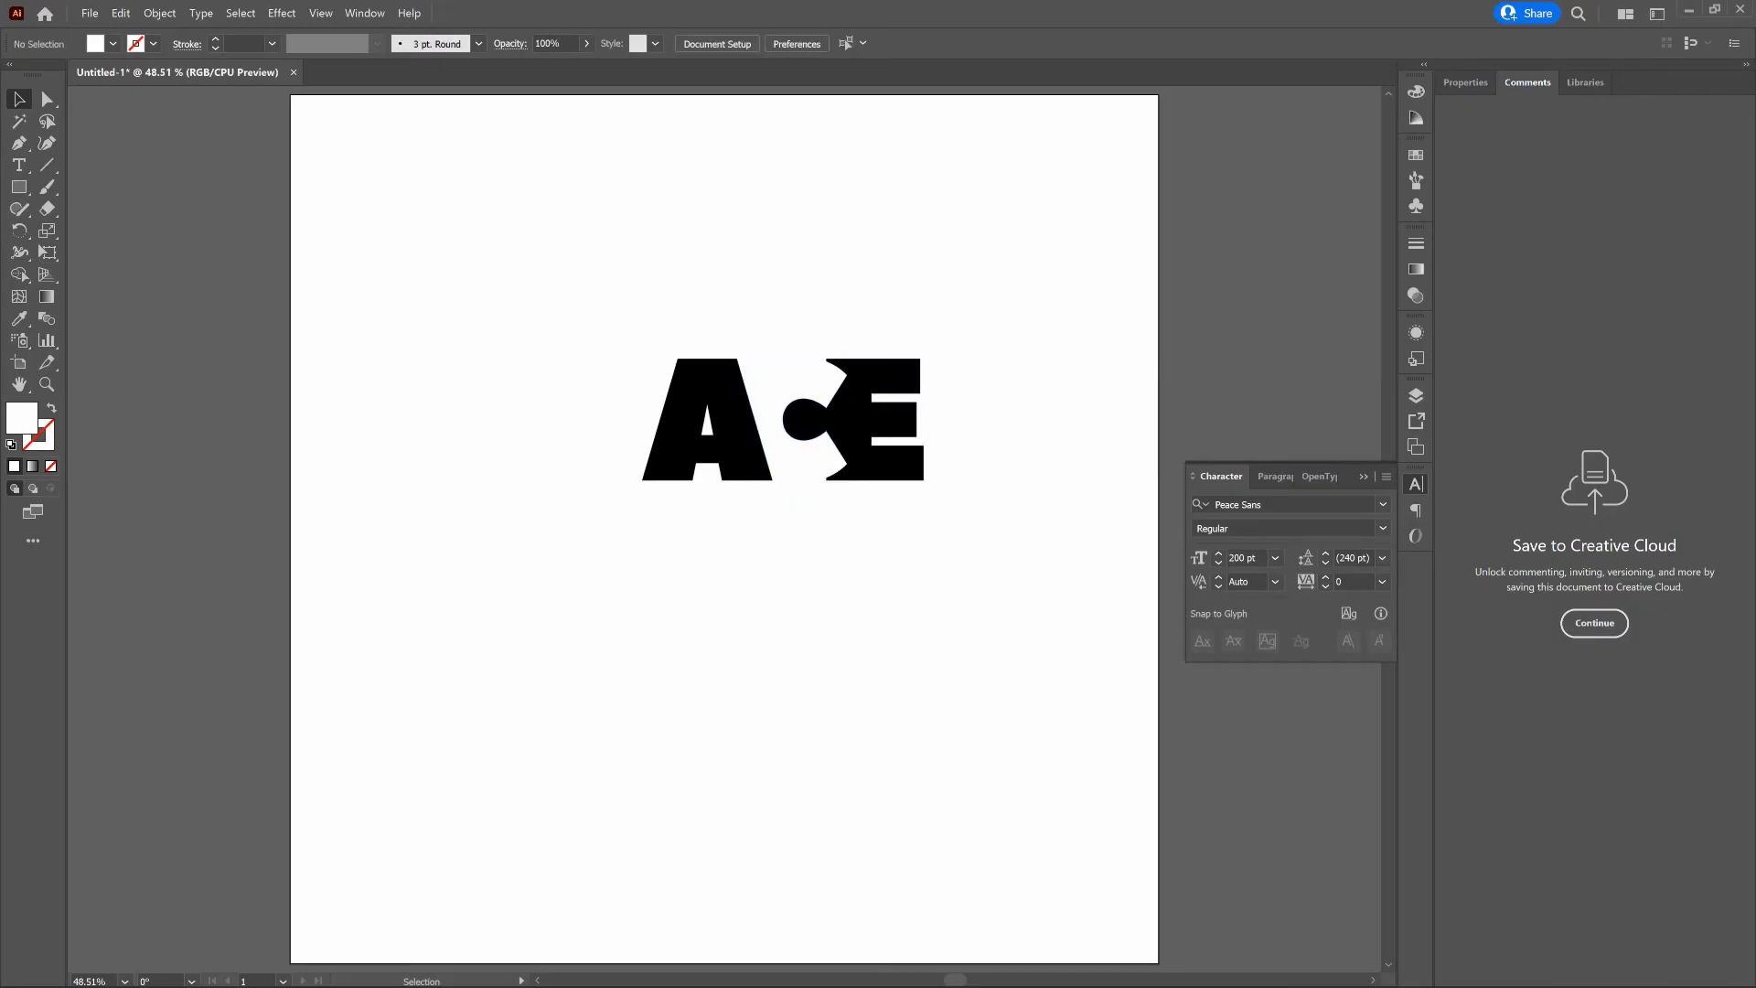
- Select the remaining A and E shapes and group them
left_click_drag(585, 314, 1003, 519)
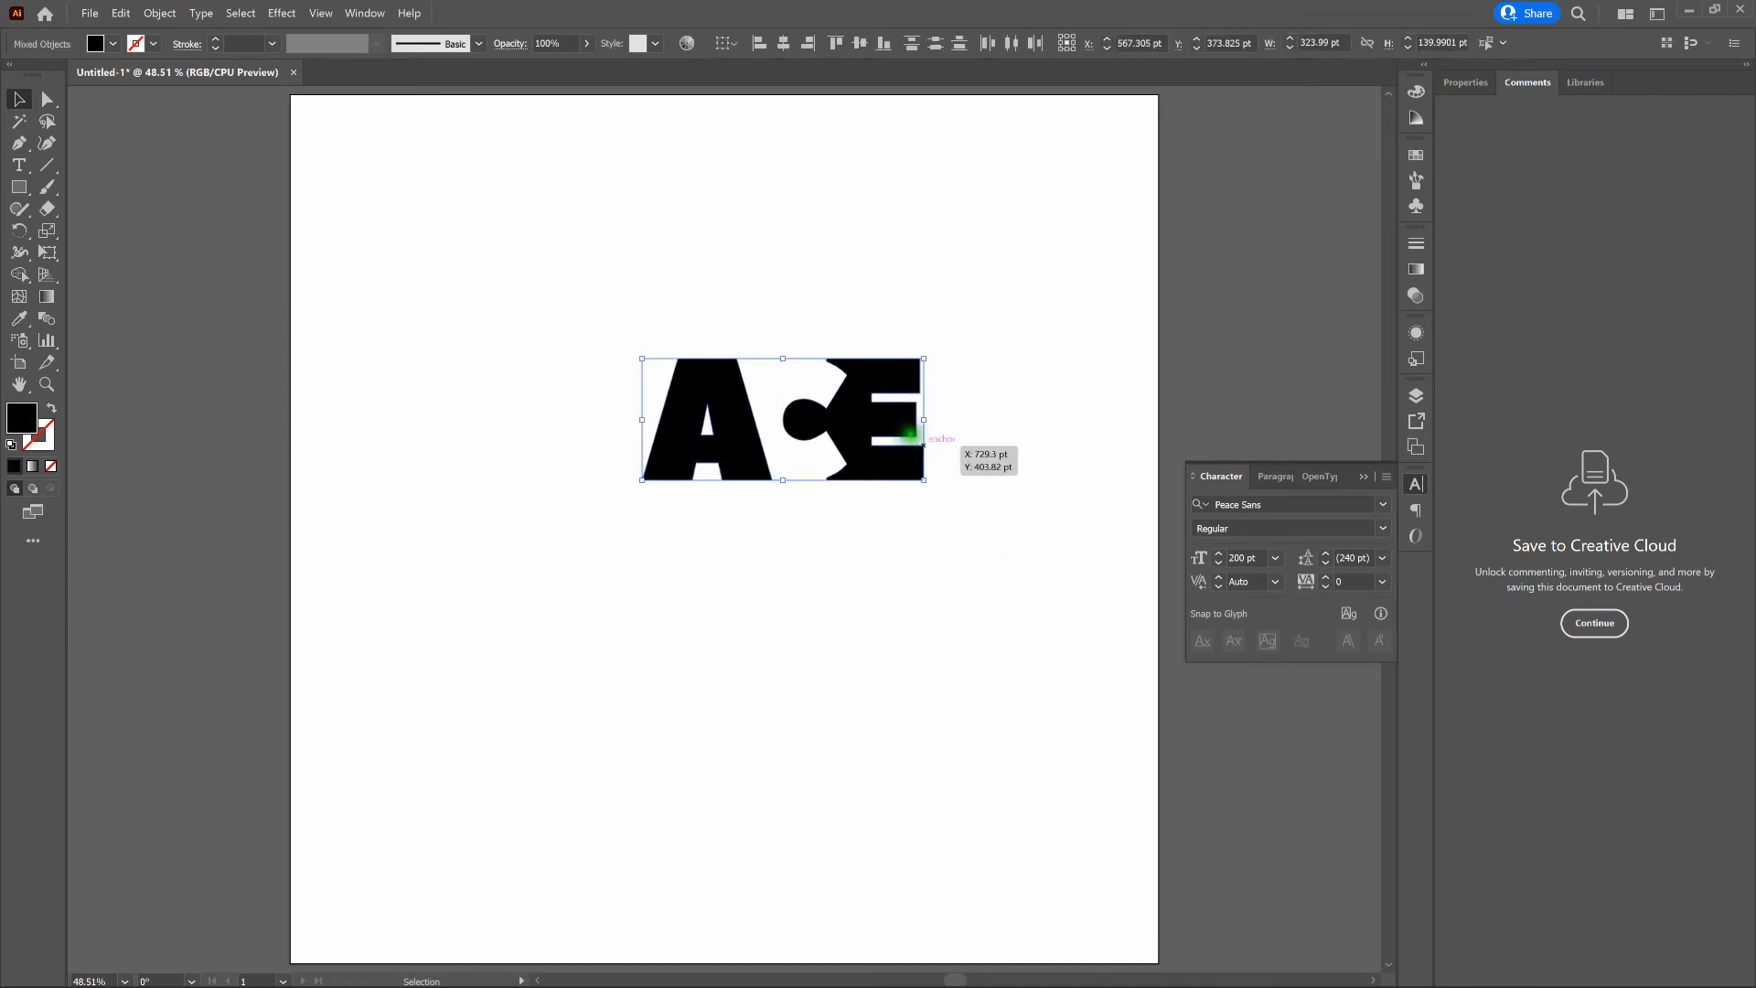
right_click(891, 420)
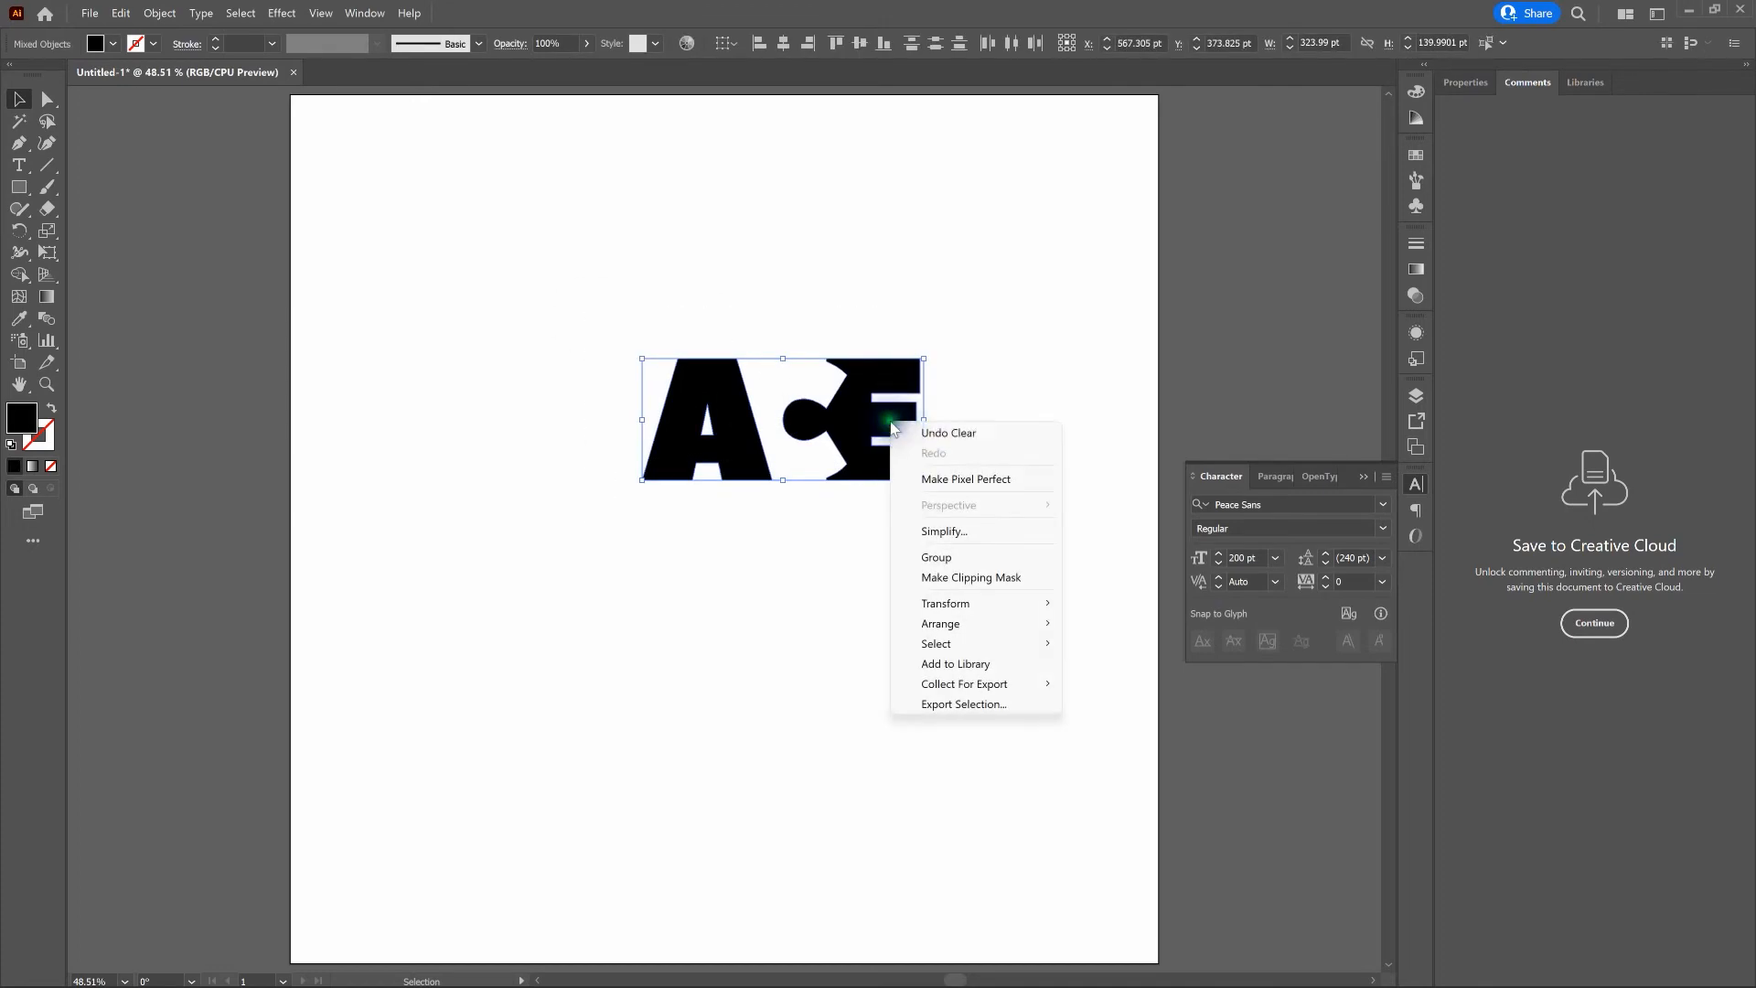
left_click(960, 558)
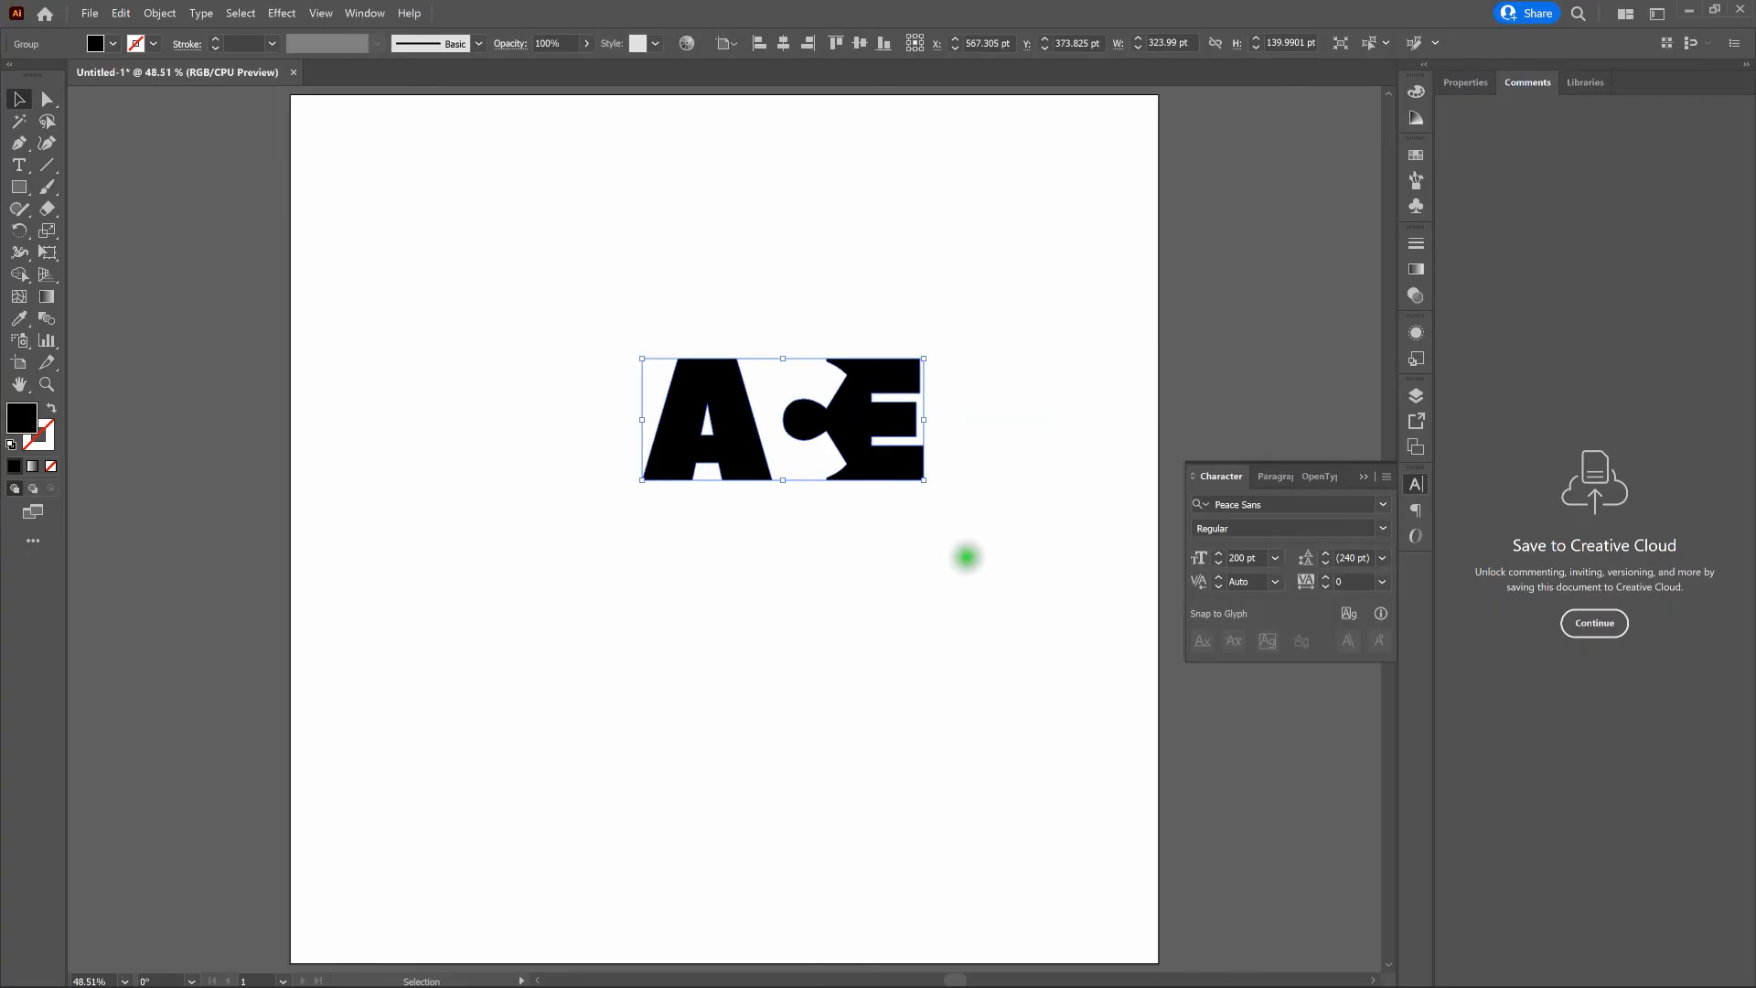
- Center the grouped lettering horizontally on the artboard and move it 70 pt upward
left_click(790, 47)
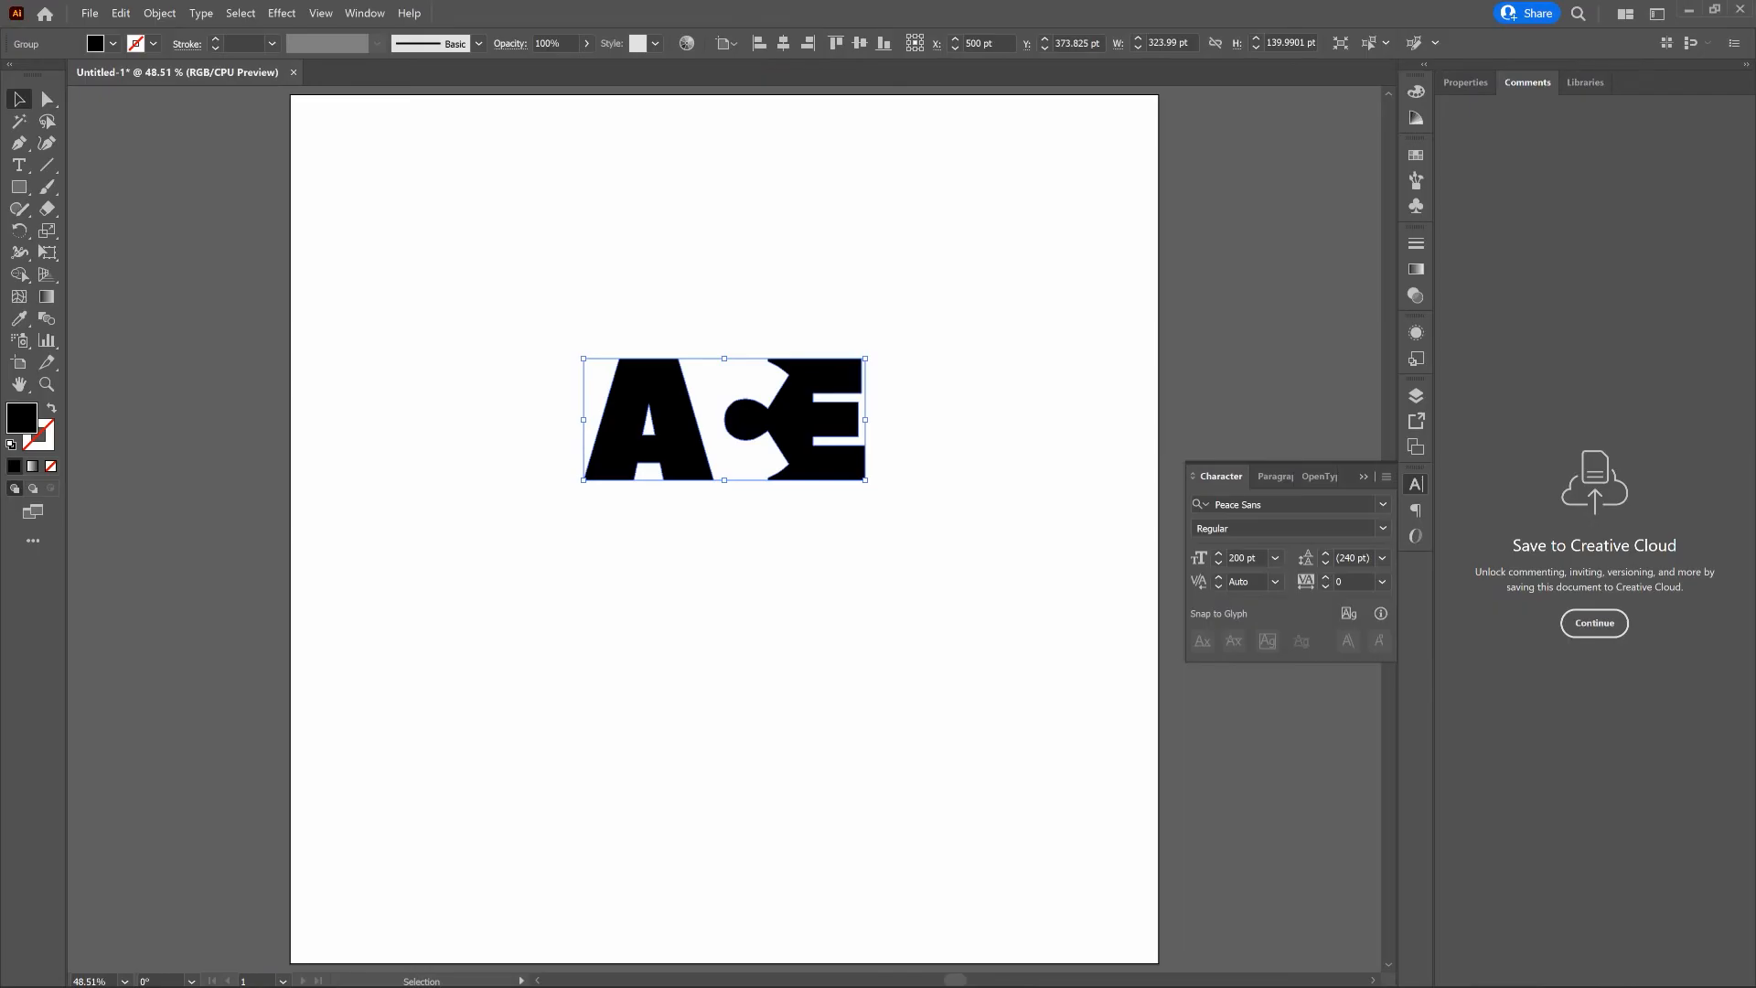
key("shift+Up")
key("shift+Up")
key("shift+Up")
key("shift+Up")
key("shift+Up")
key("shift+Up")
key("shift+Up")
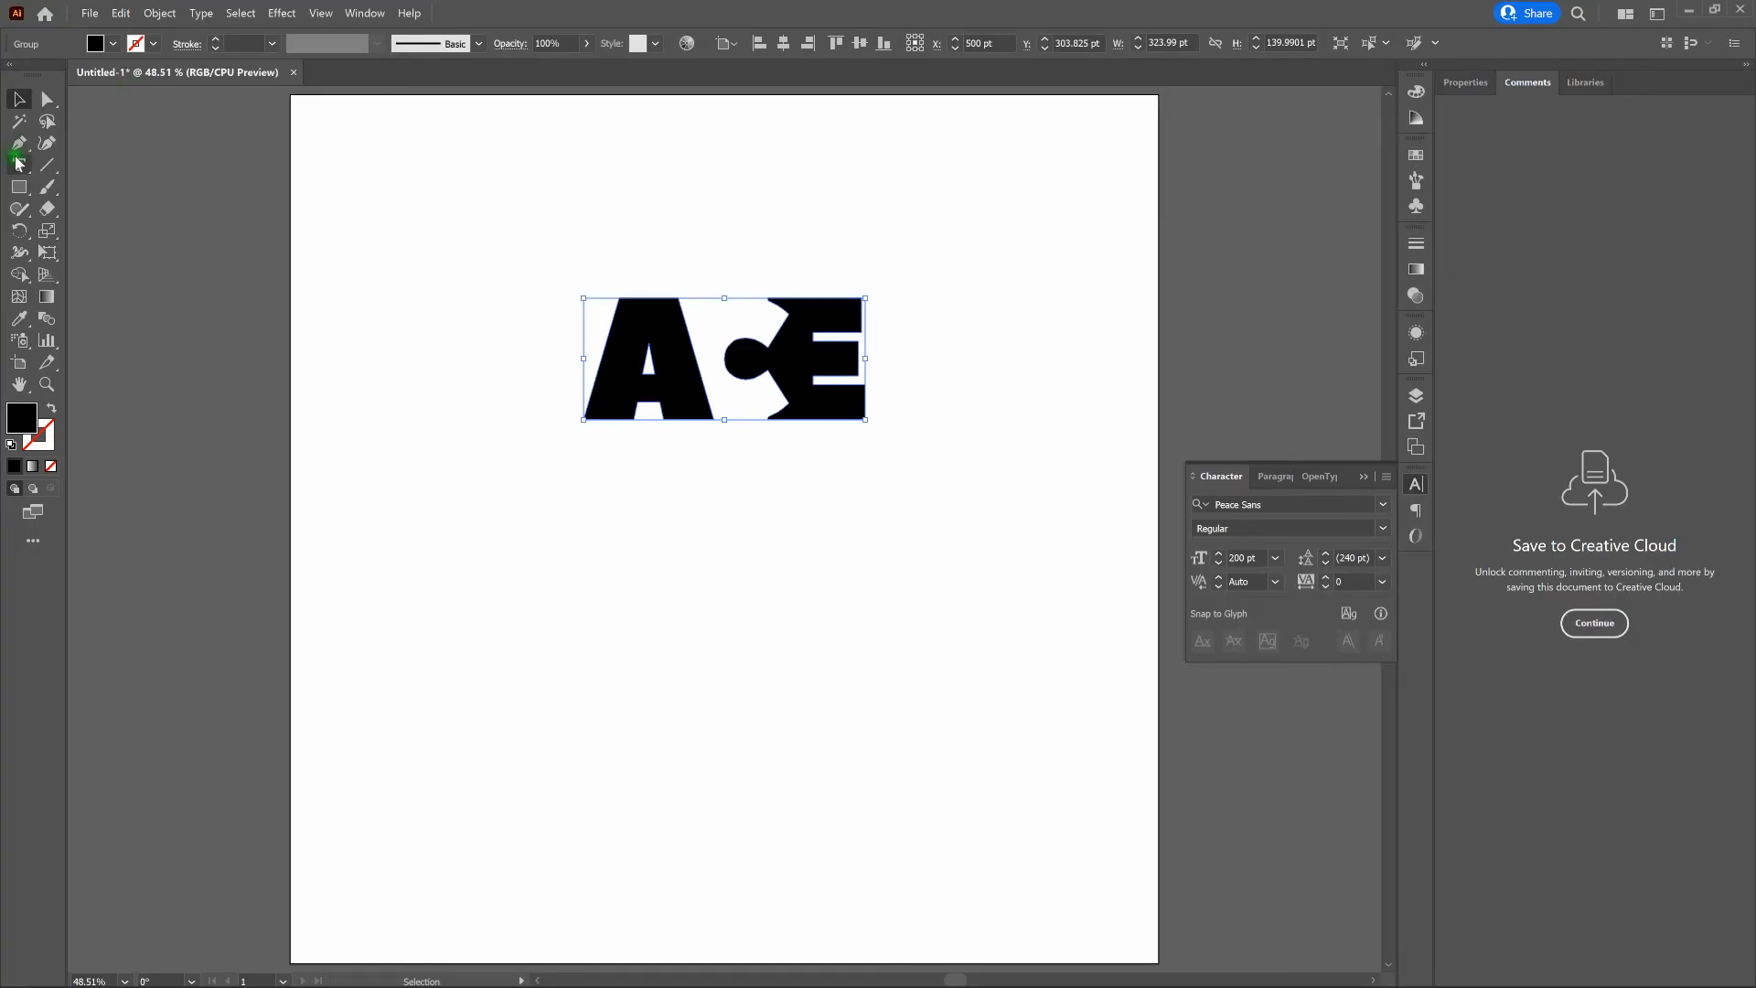
- Add the text ACE in 200 pt Peace Sans Regular on the empty area below the finished lettering
key("t")
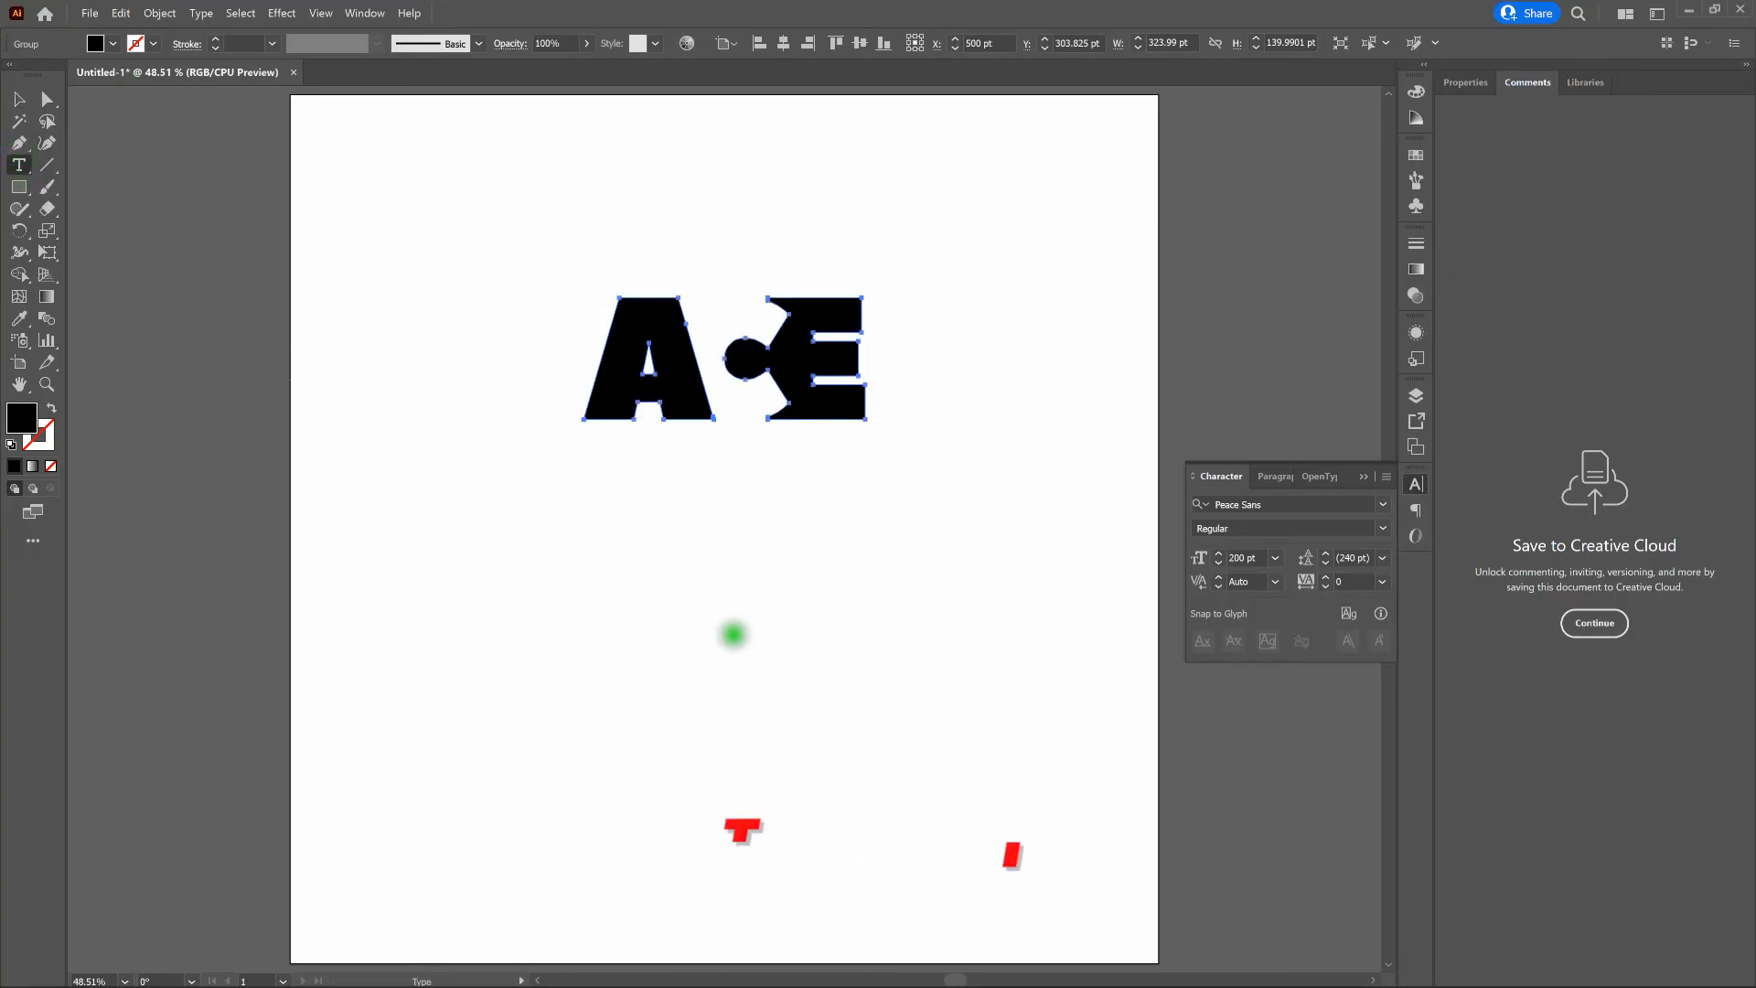
left_click(724, 643)
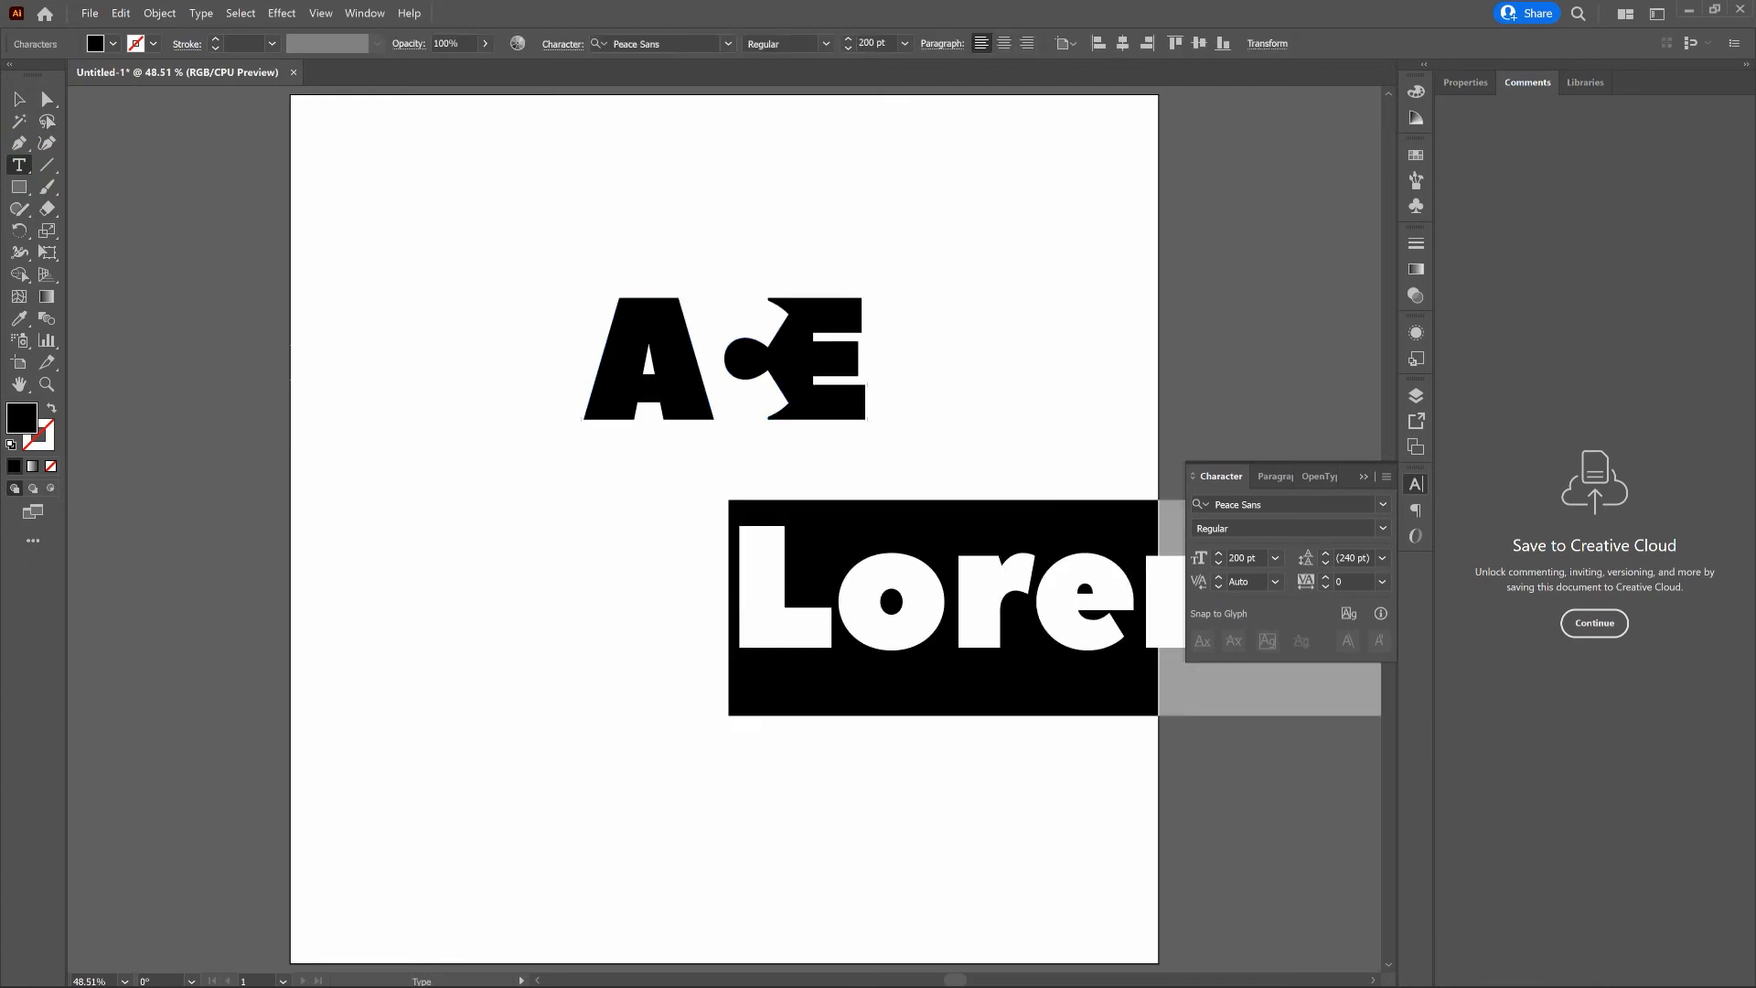
type("ACE")
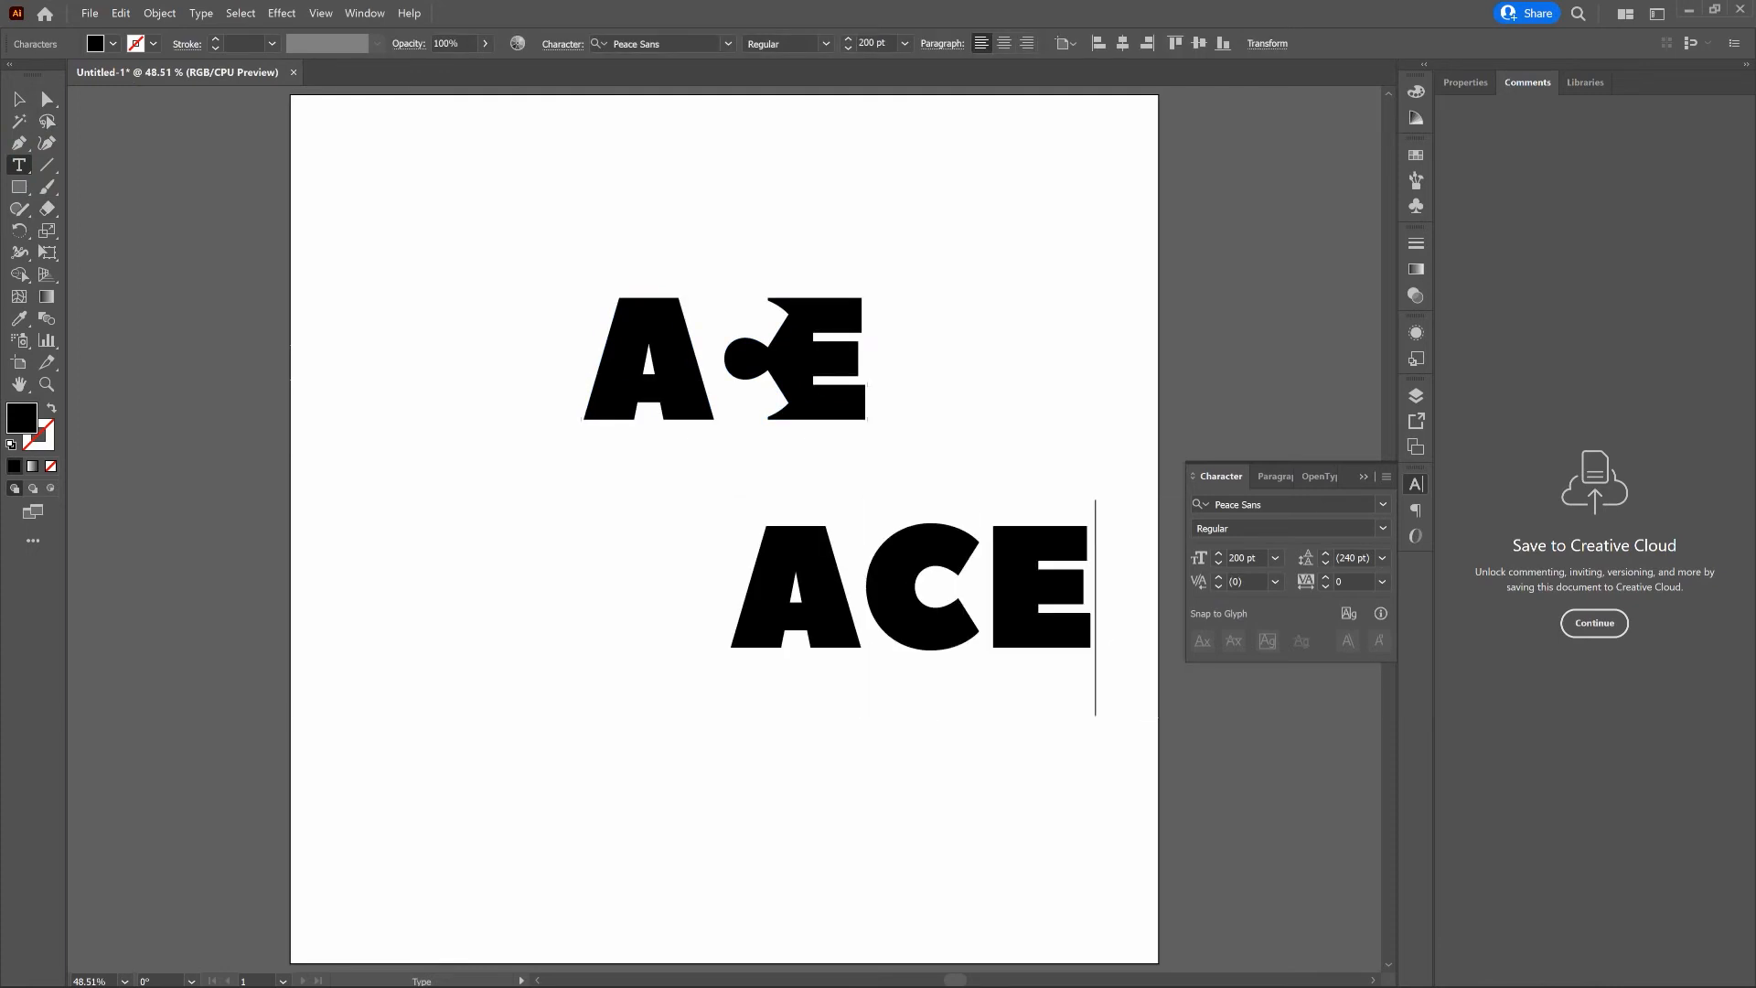
left_click(20, 99)
key("v")
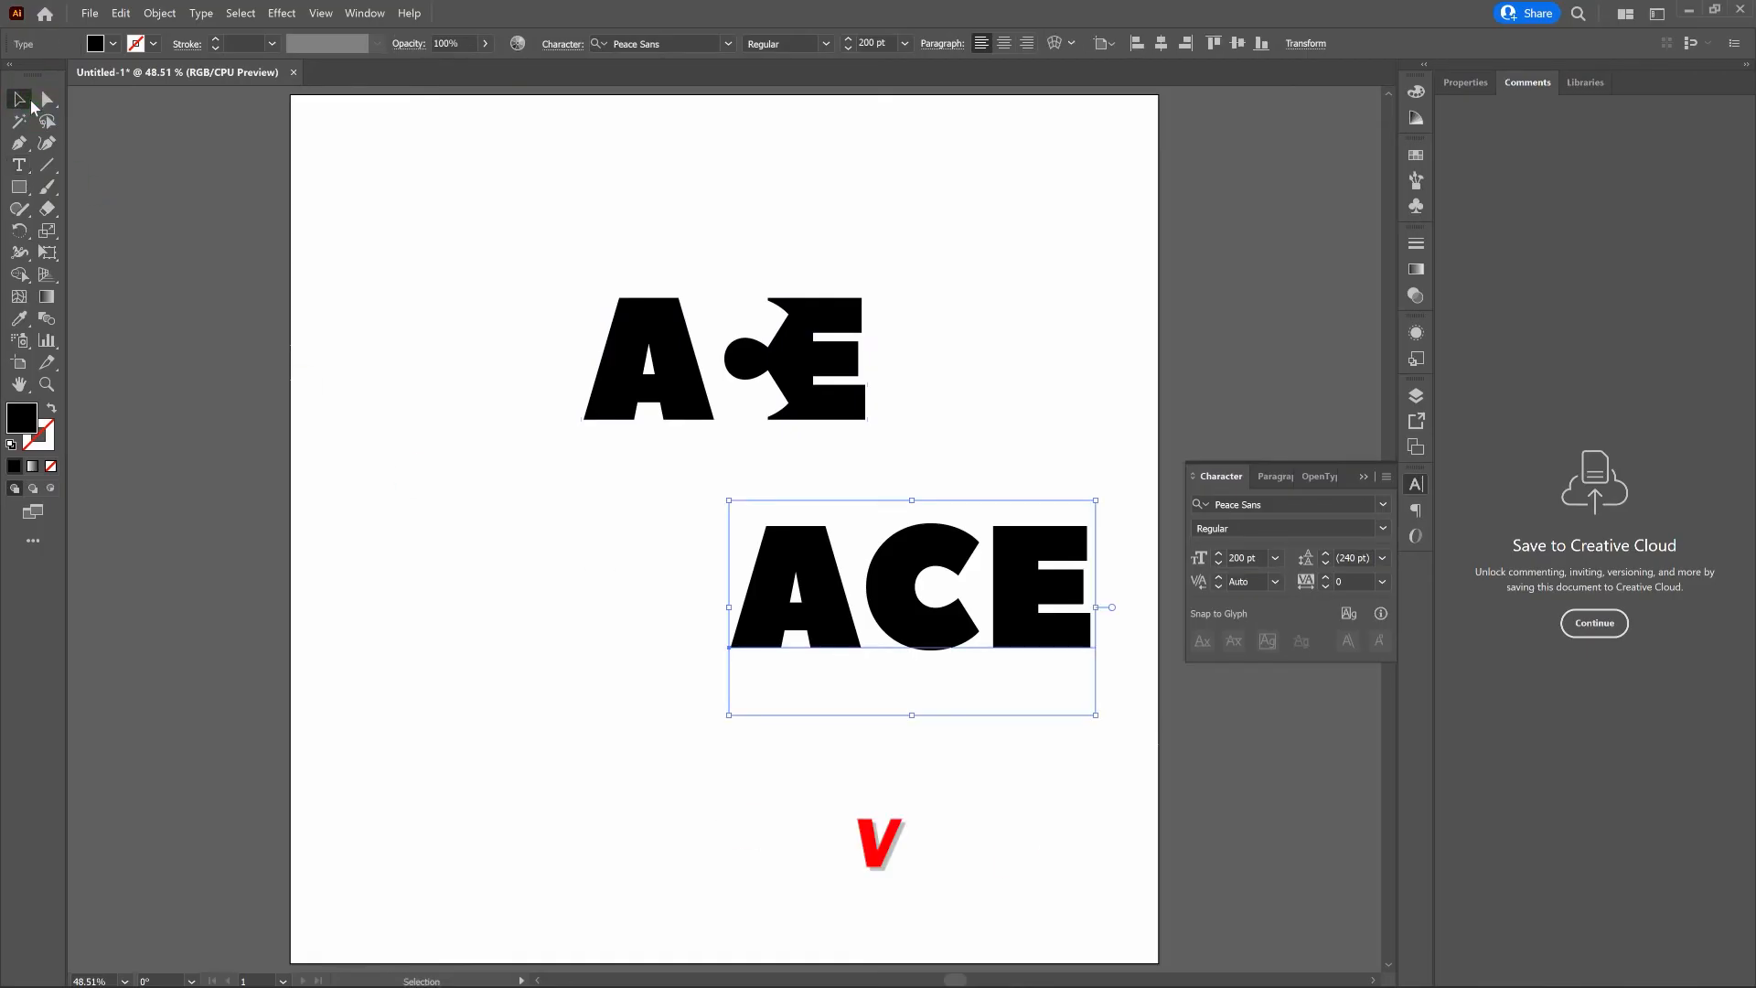
- Convert the new ACE text to outlines, ungroup it into separate letters and deselect them
right_click(897, 528)
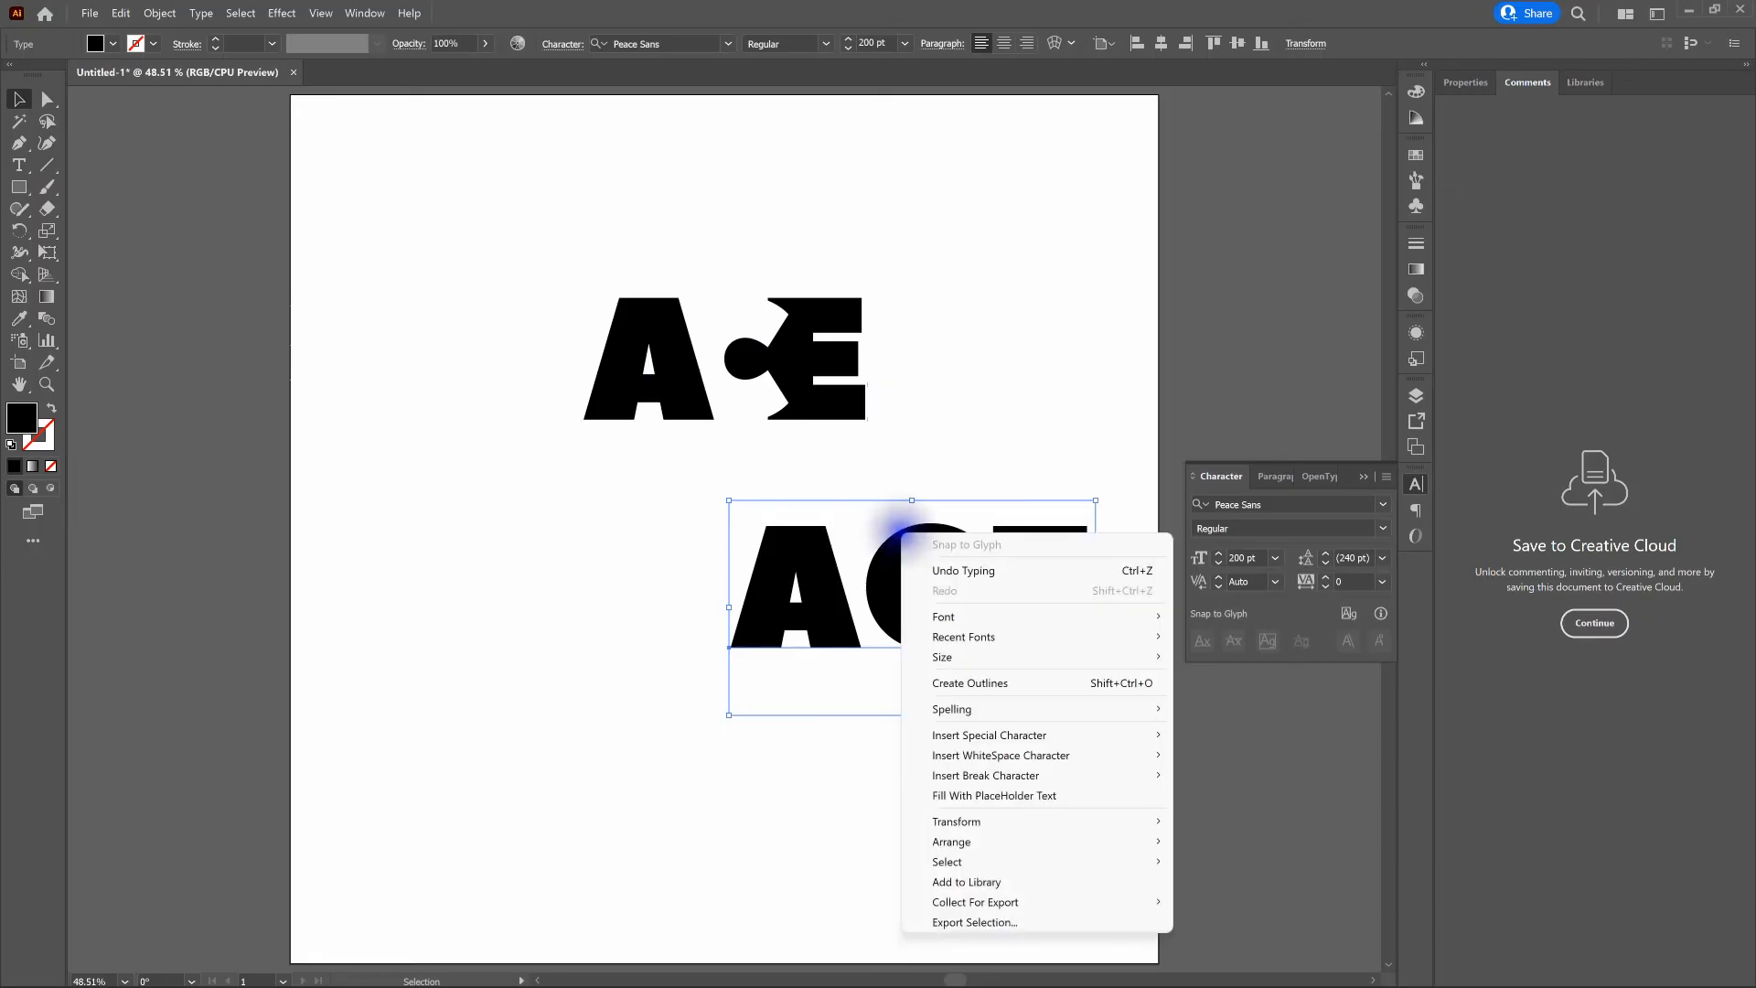
left_click(1066, 683)
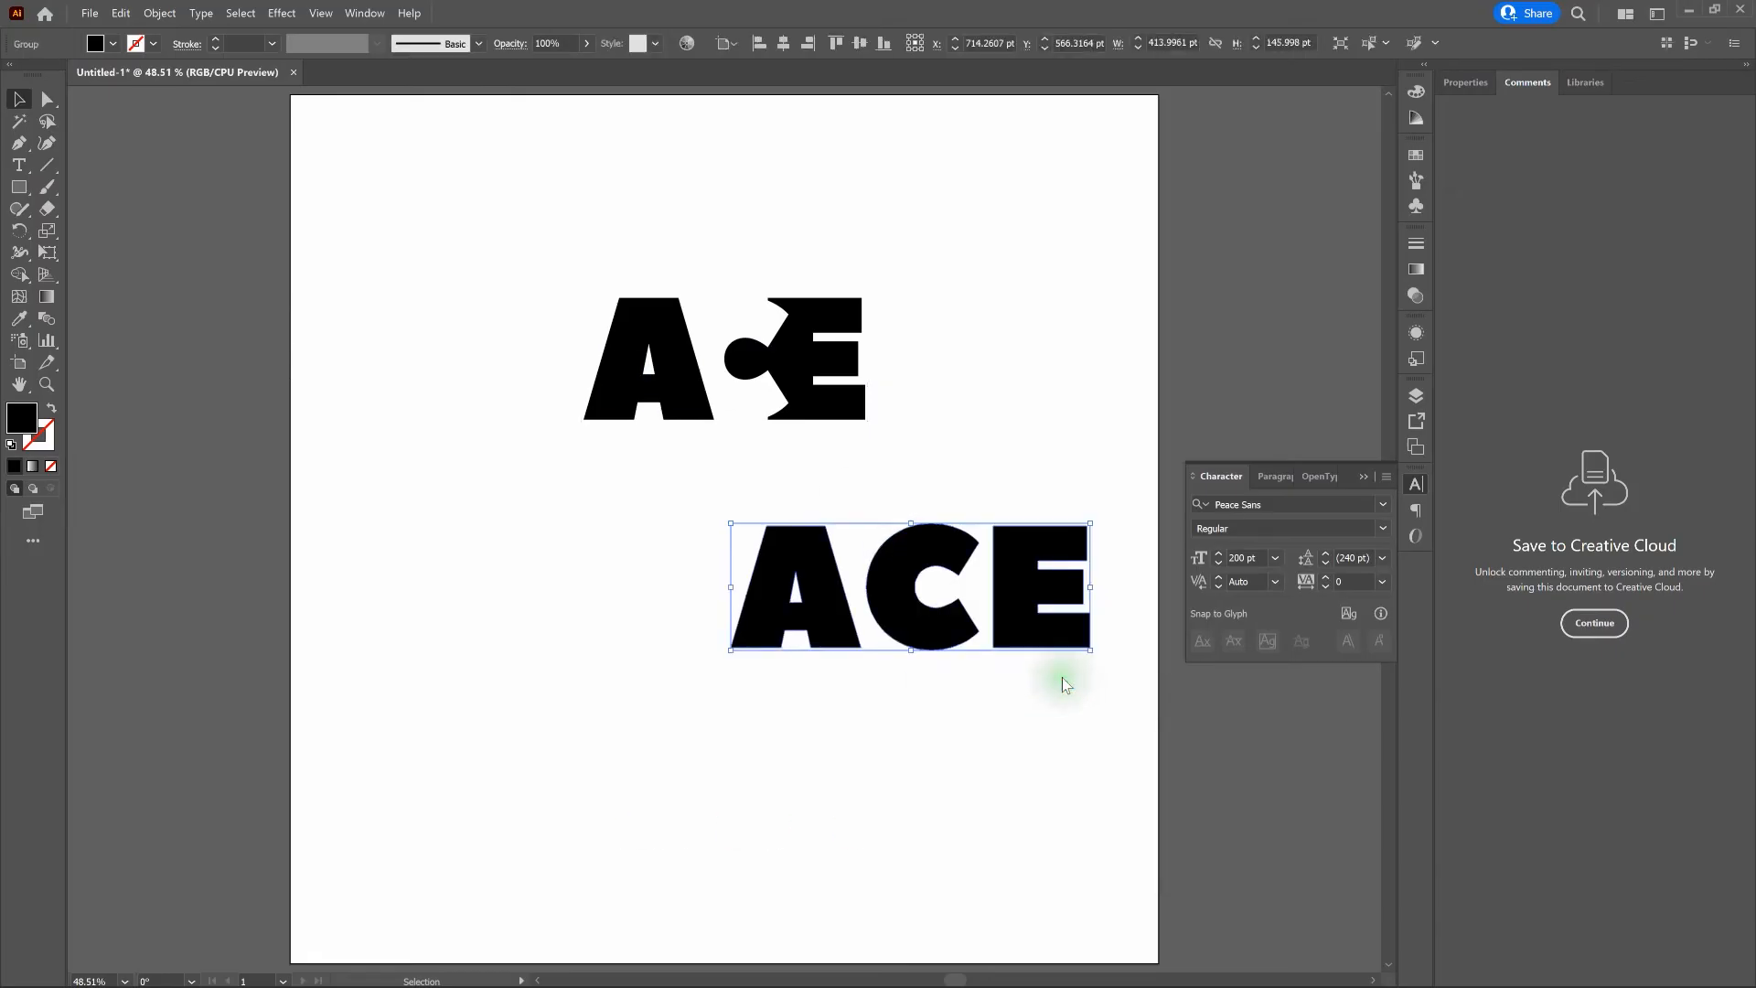
right_click(1024, 609)
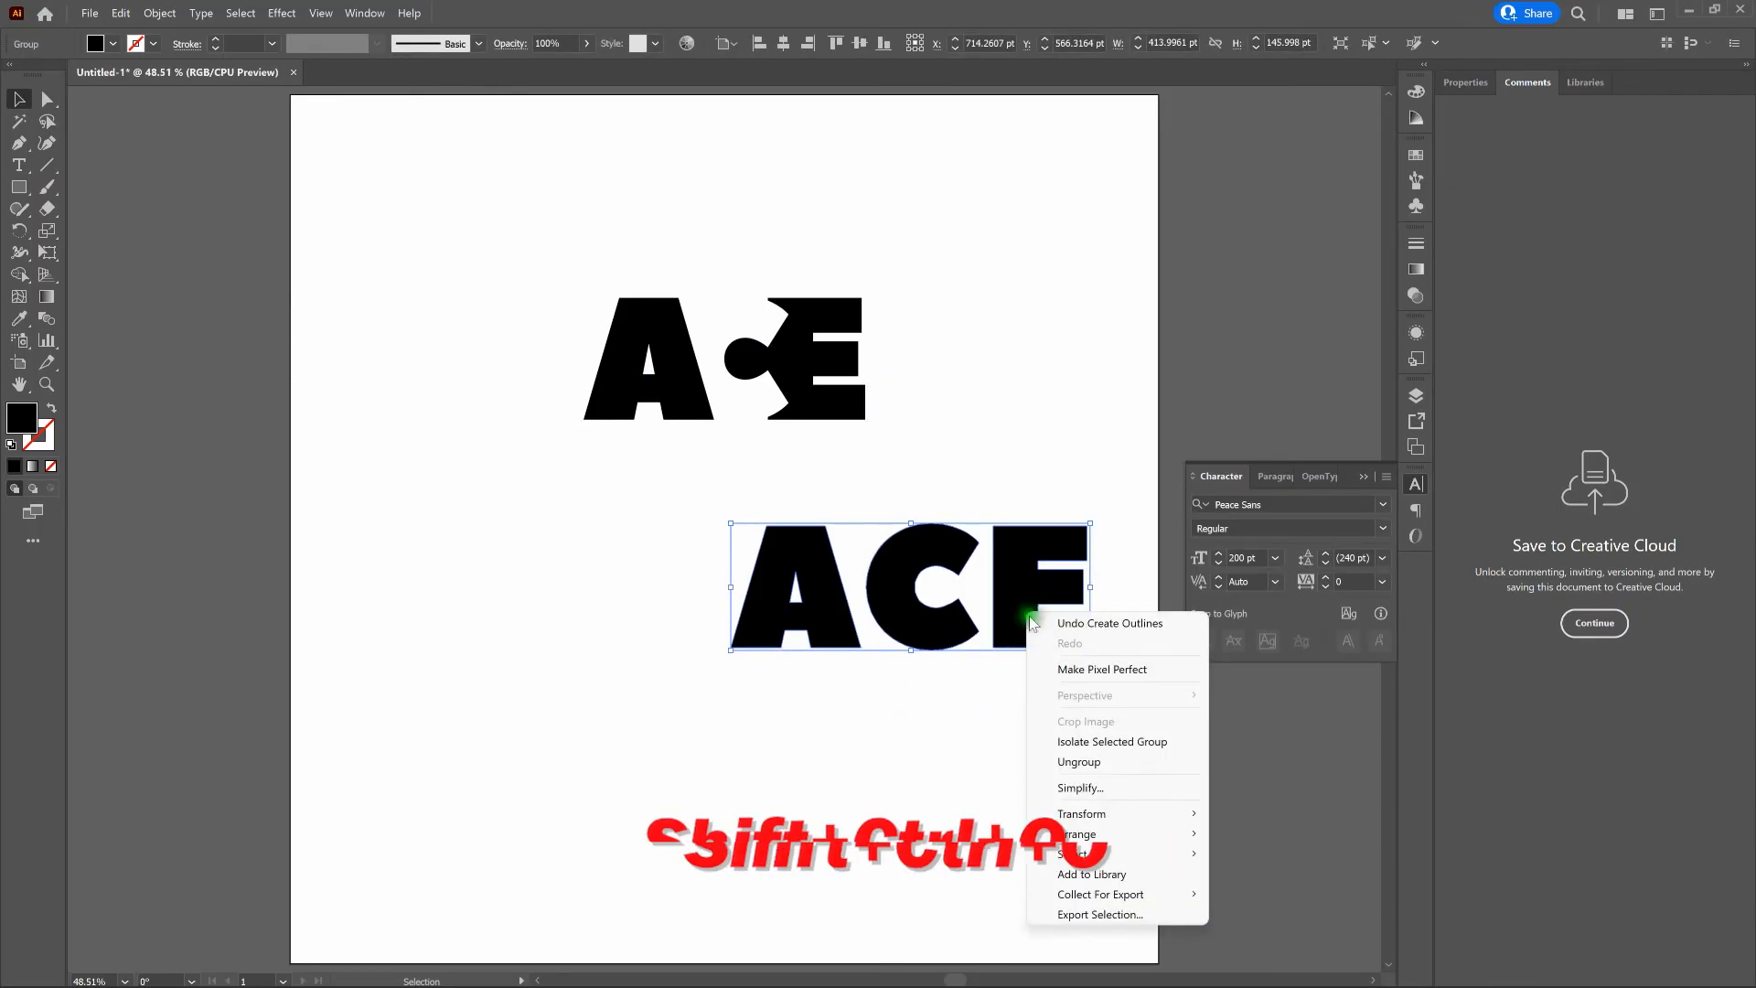
left_click(1088, 761)
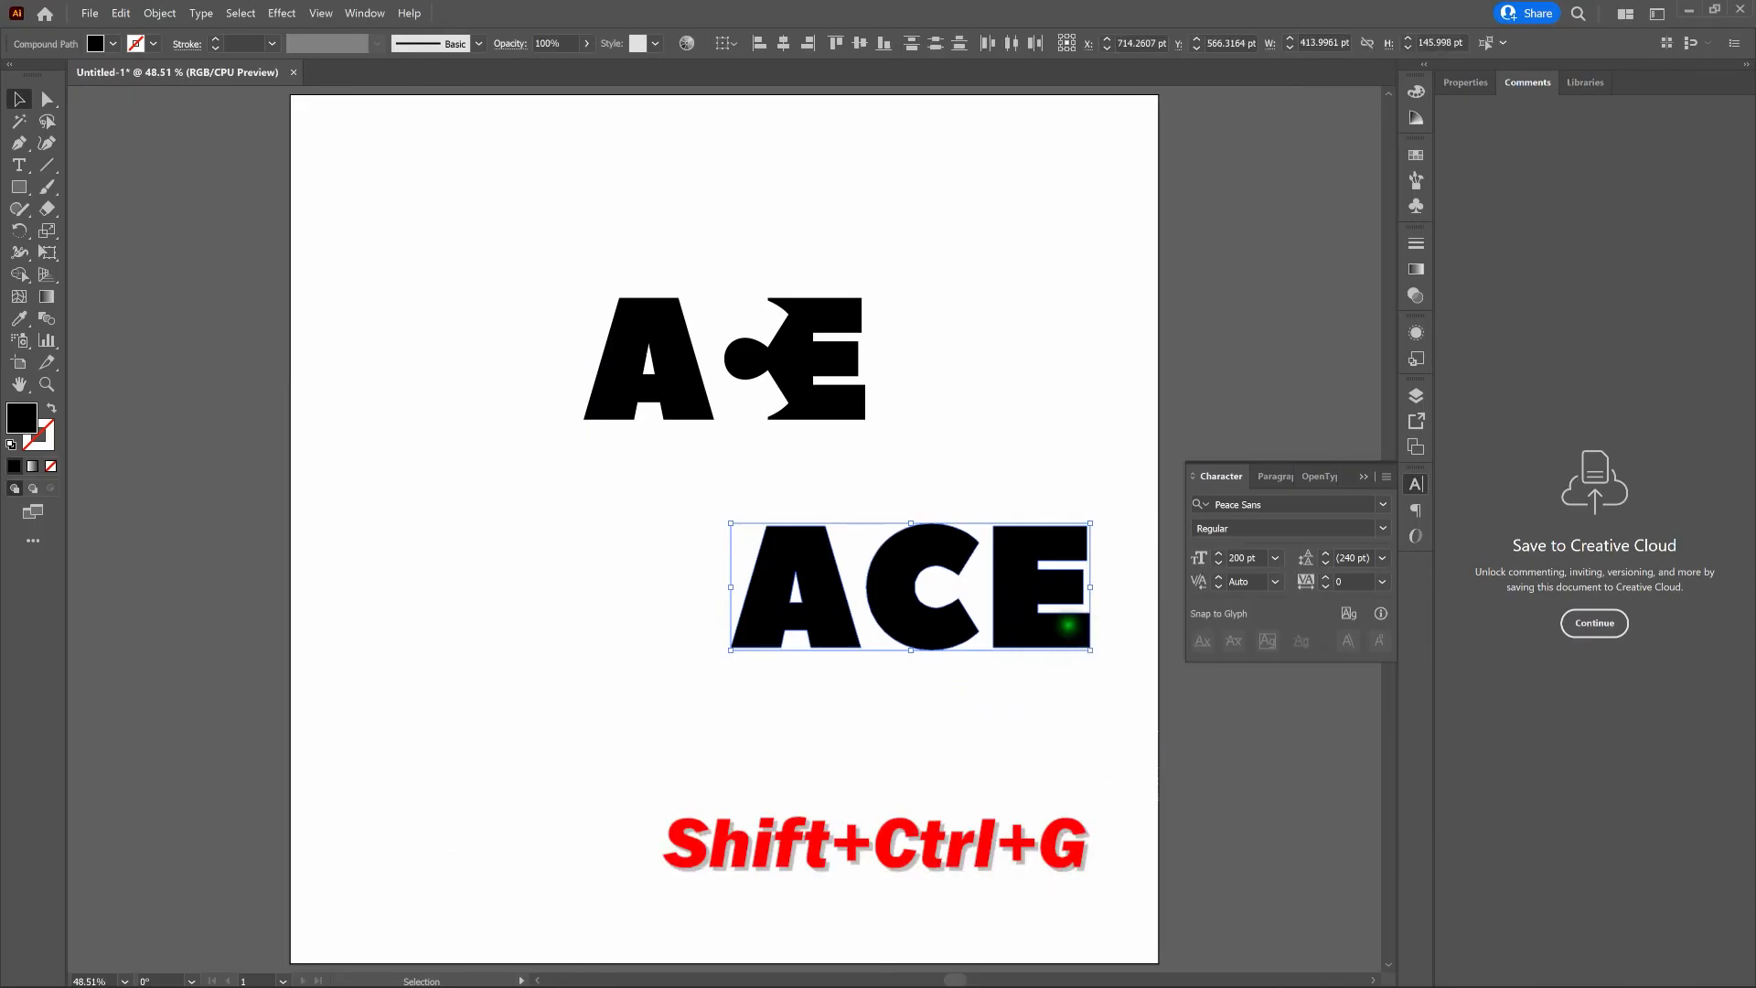
left_click(996, 448)
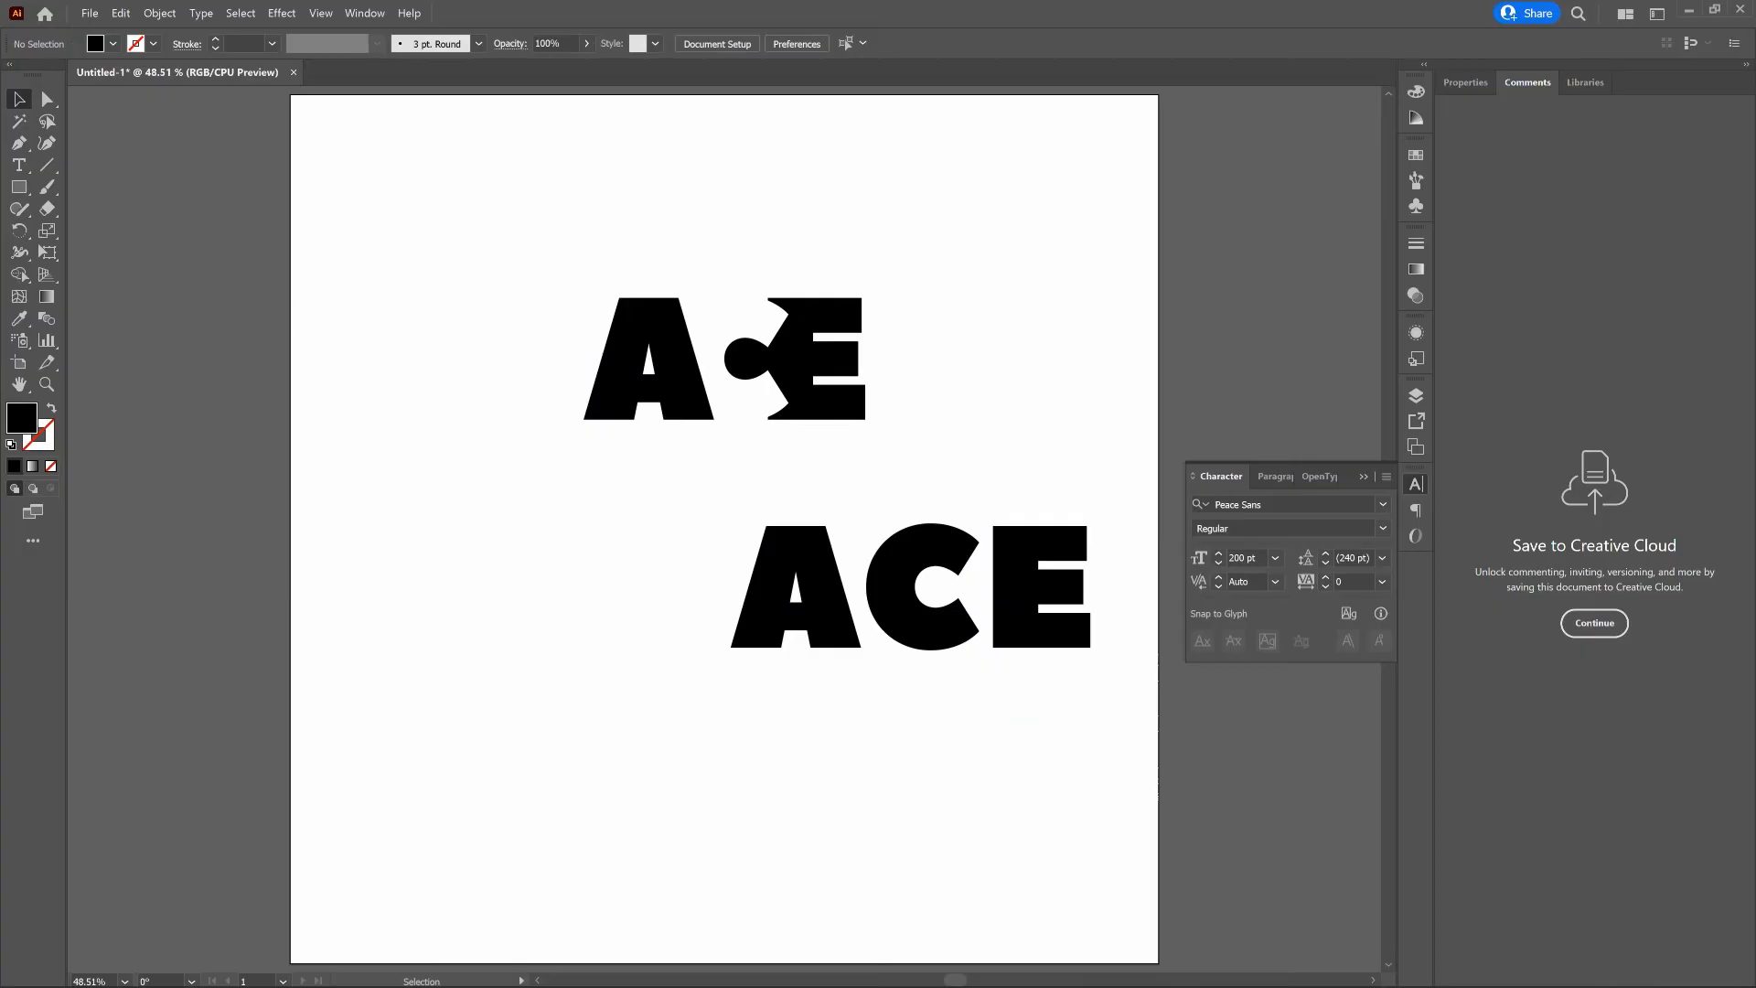
- Move the lower letter C 50 pt toward the A so that the two overlap, and deselect it
left_click(931, 549)
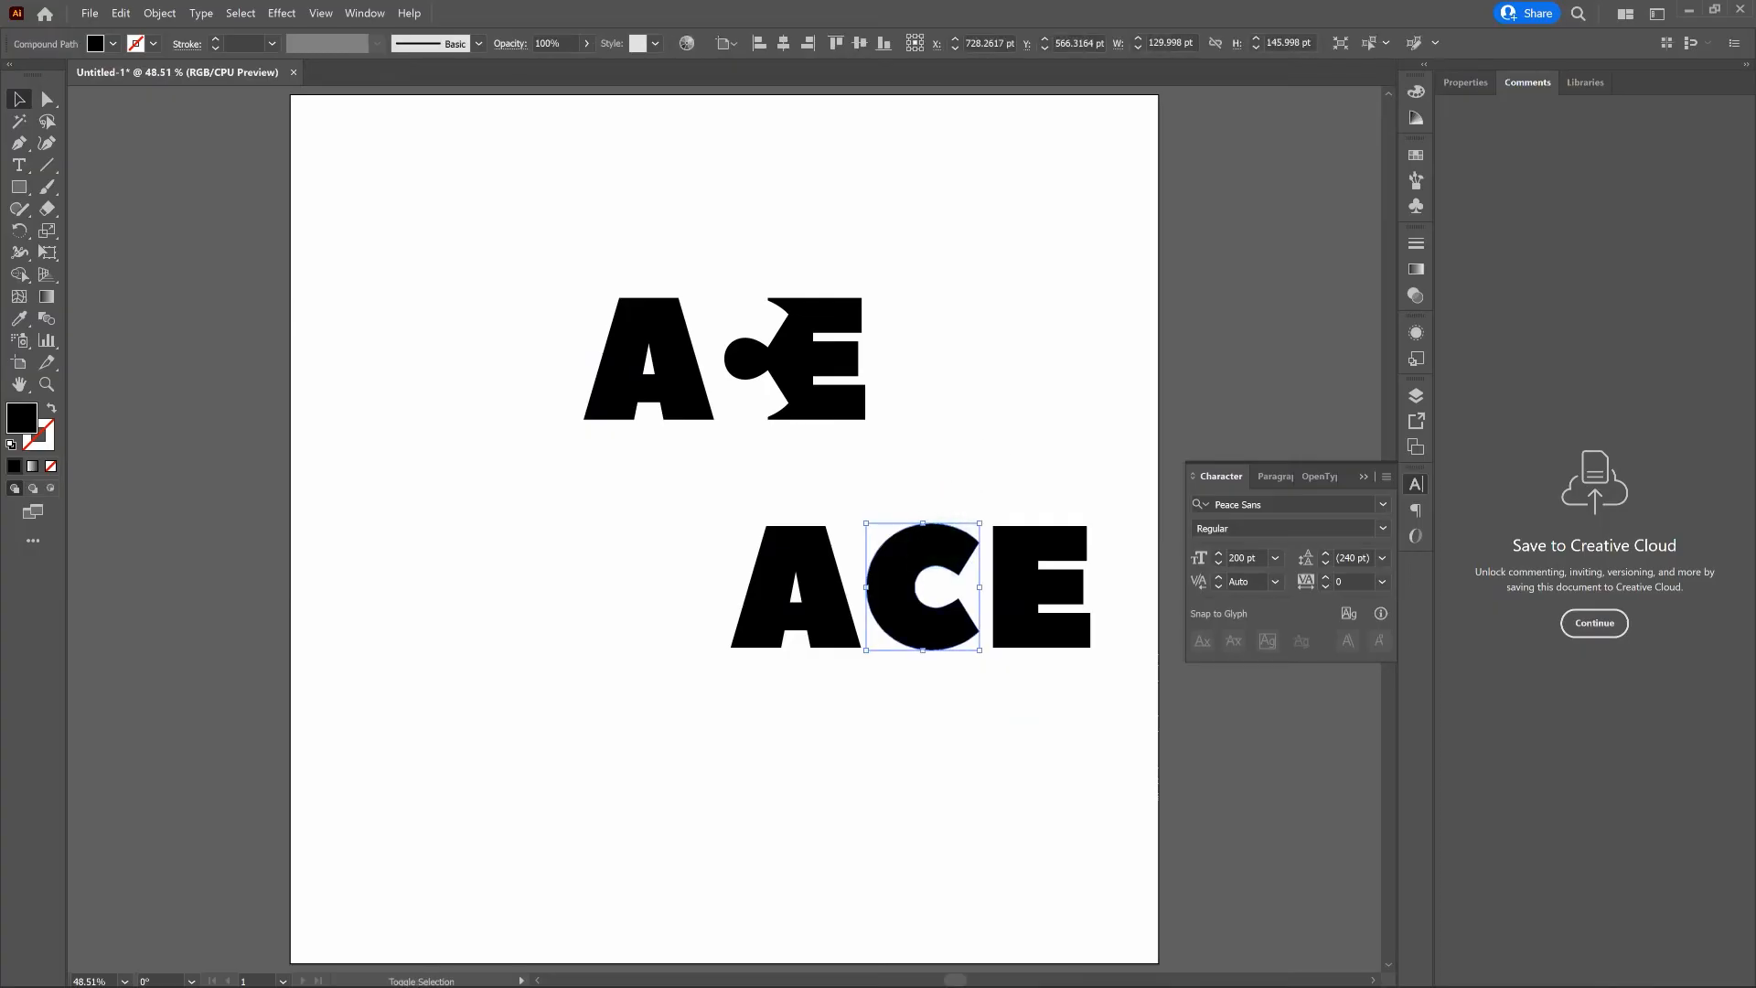
left_click_drag(978, 541, 935, 542)
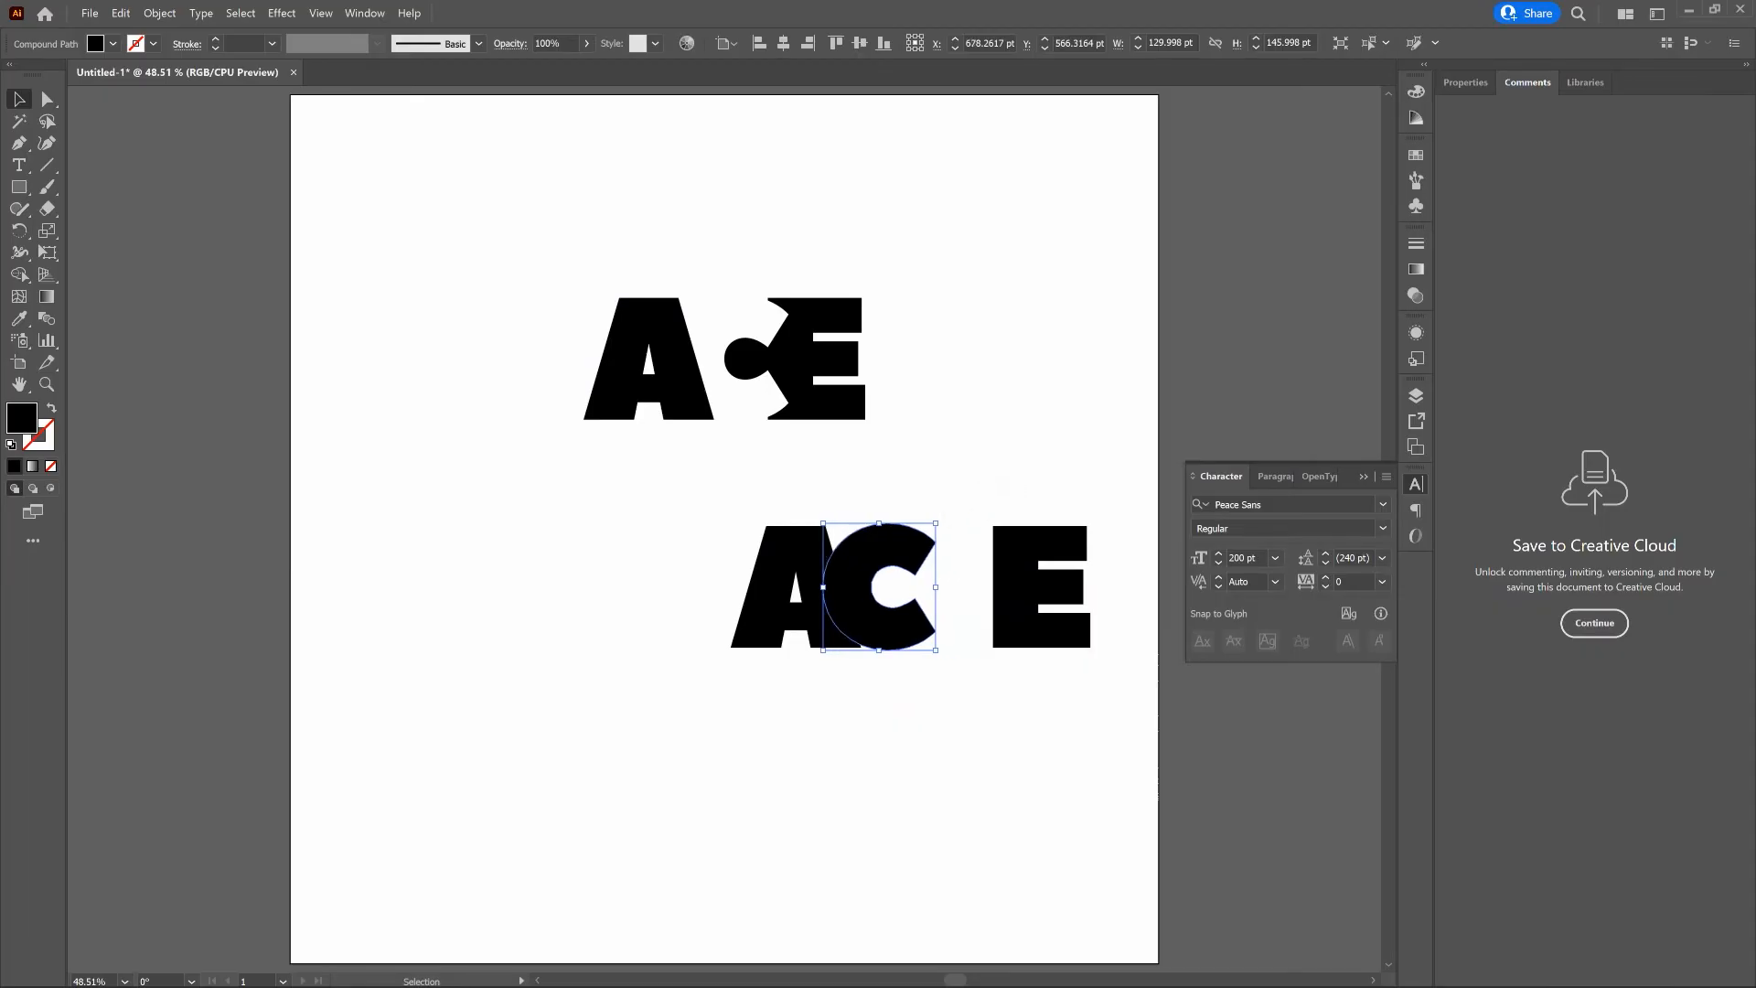
left_click(1003, 485)
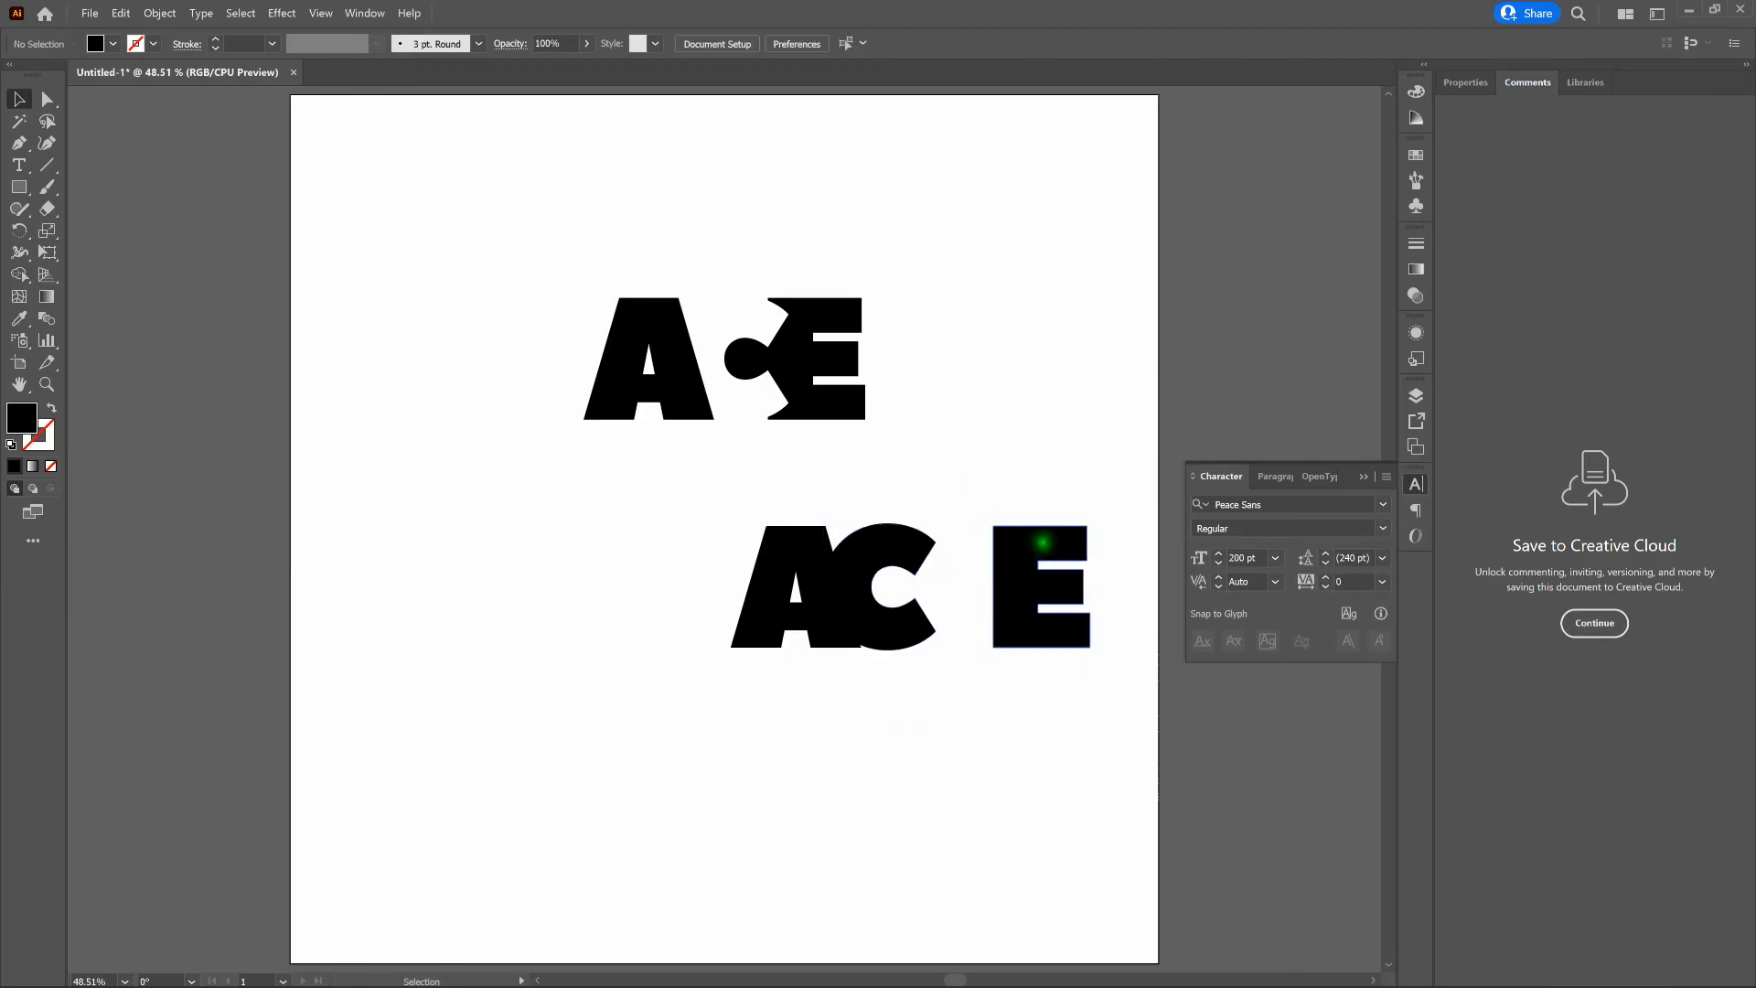
- Move the lower letter E 90 pt to the left so that it overlaps the C, and deselect it
left_click(1042, 540)
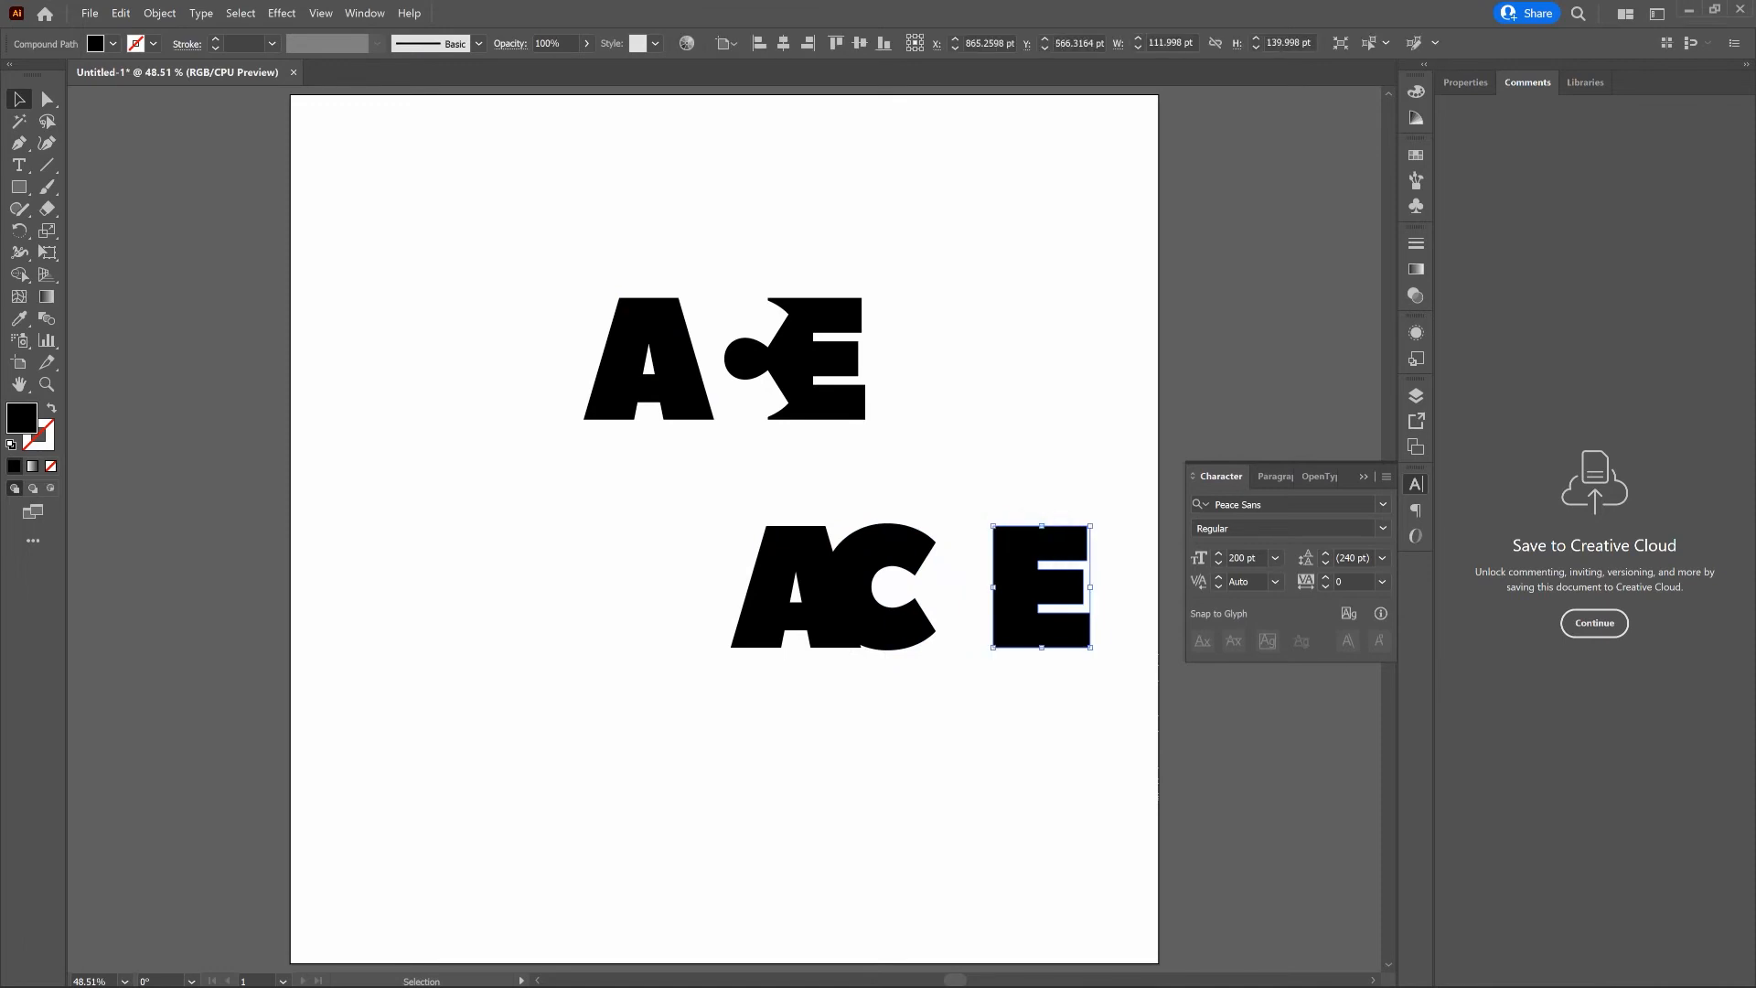
key("shift+Left")
key("shift+Left")
key("shift+Left")
key("shift+Left")
key("shift+Left")
key("shift+Left")
key("shift+Left")
key("shift+Left")
key("shift+Left")
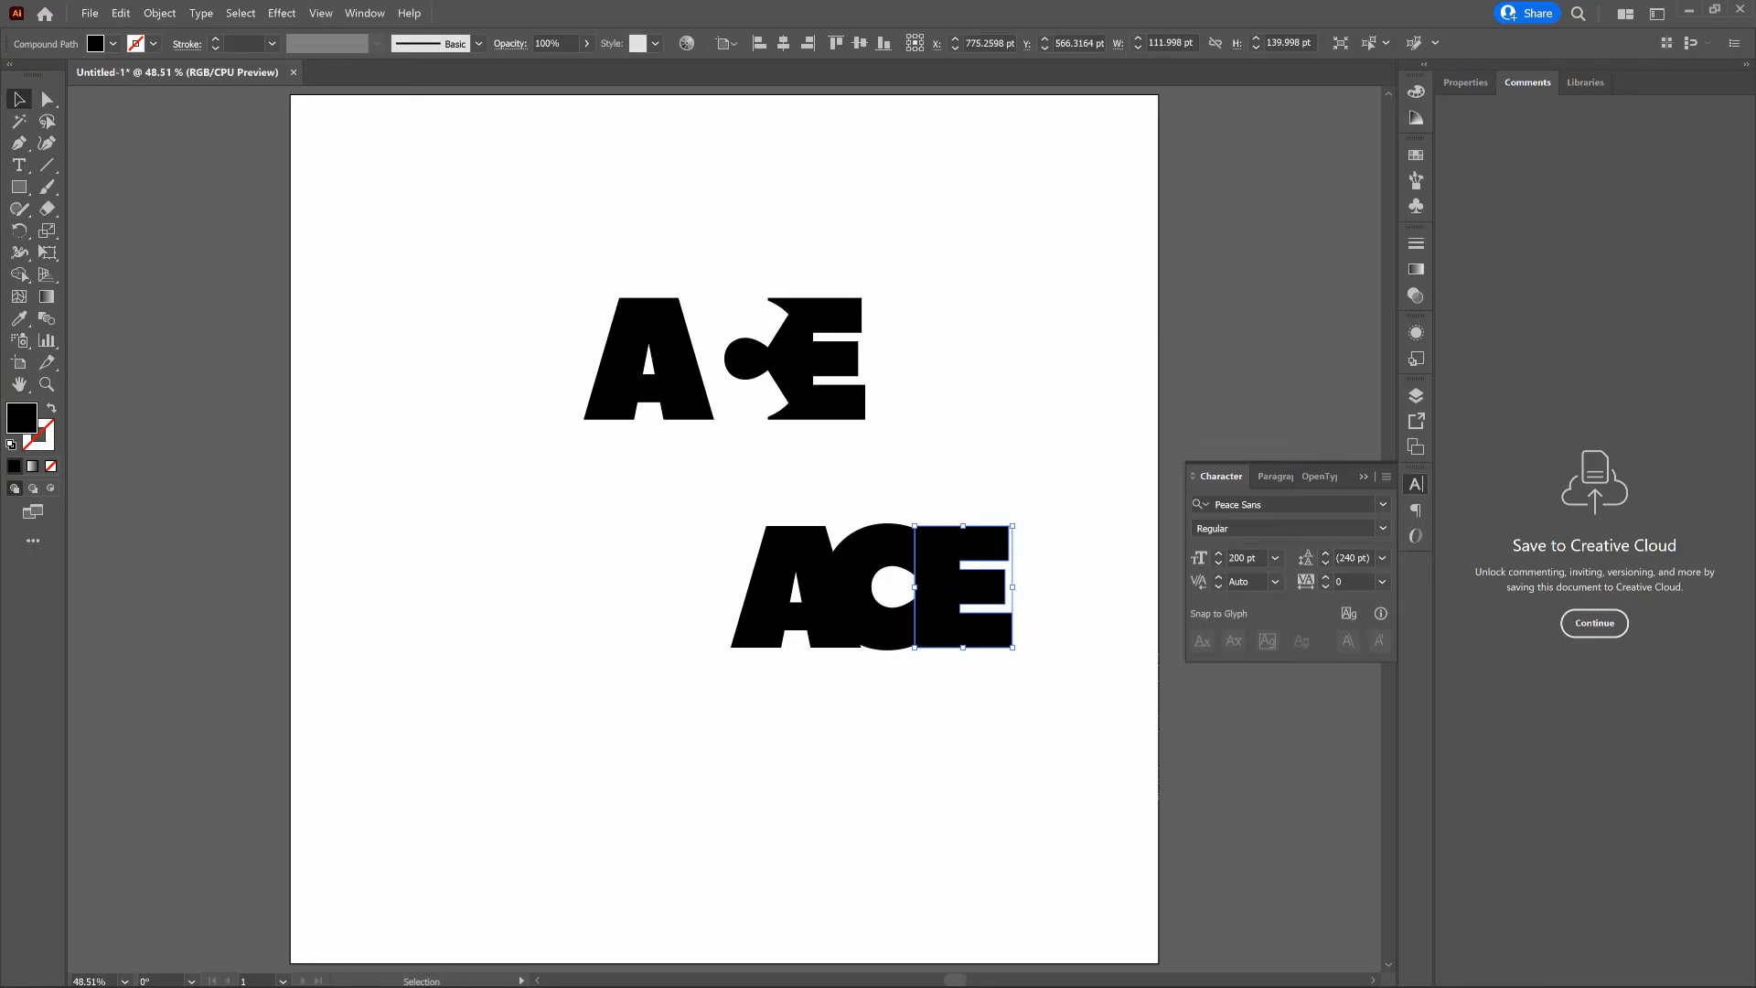
left_click(1046, 537)
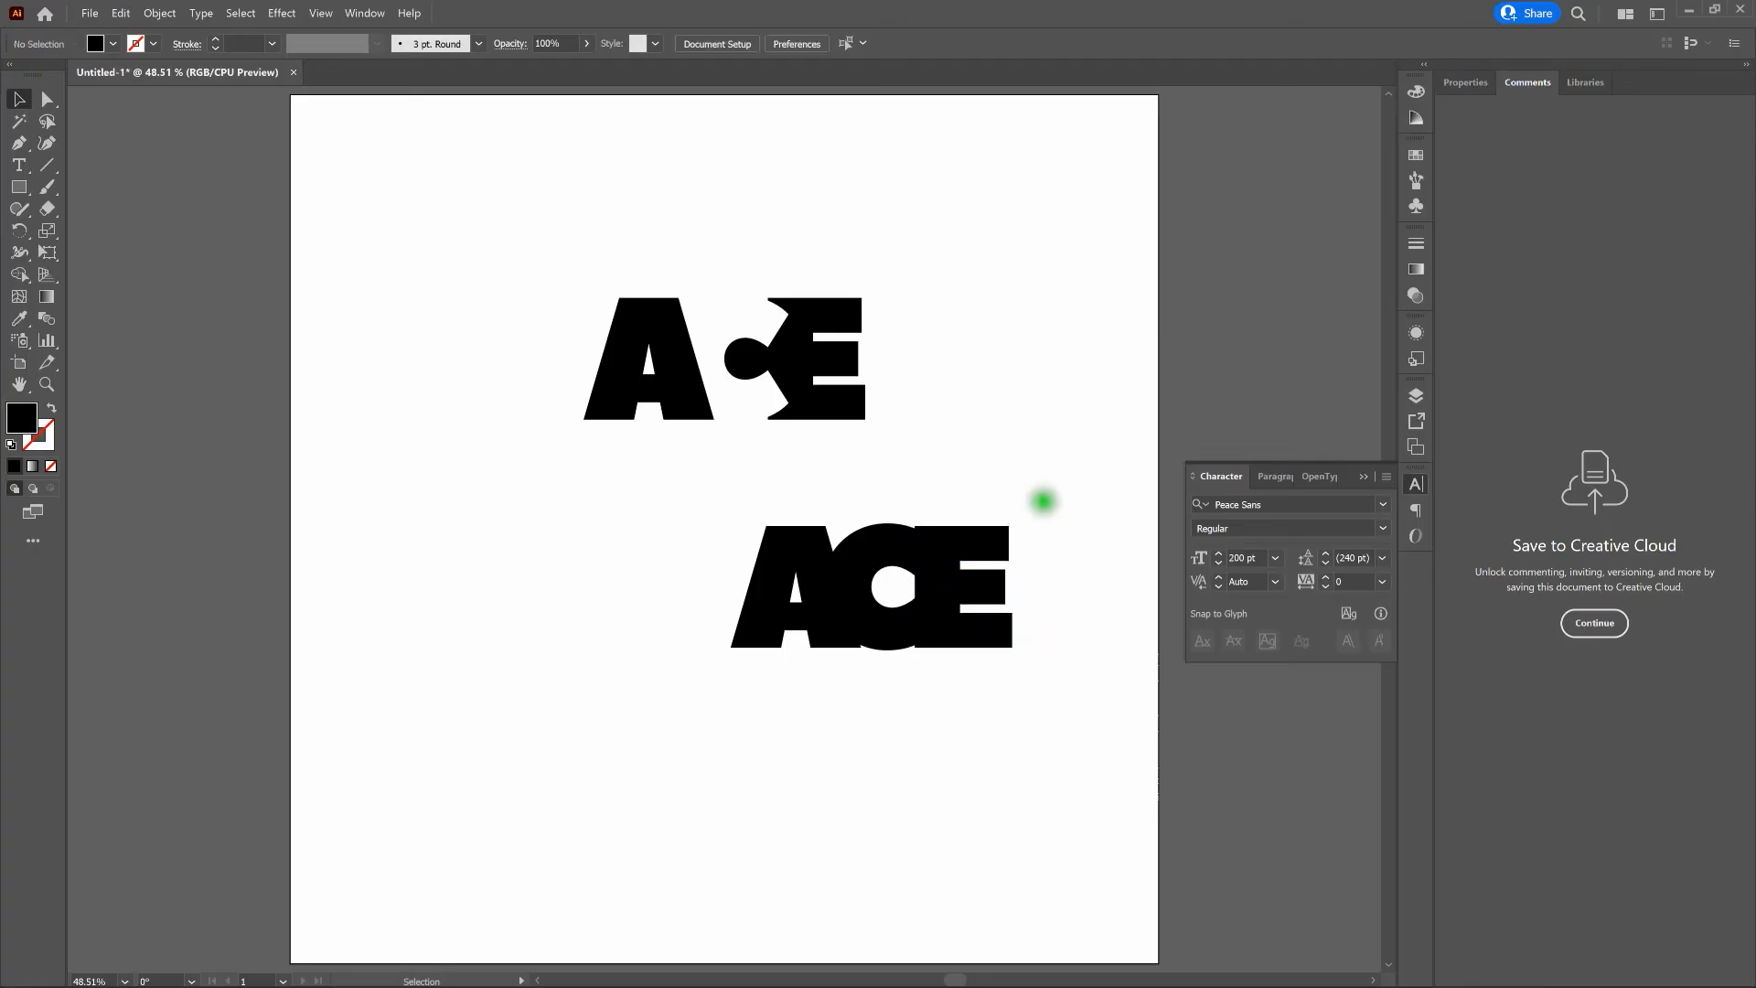
- Show the overlapping lower ACE letters in Outline view at 150% and leave nothing selected
left_click_drag(1048, 494, 689, 697)
key("a")
key("ctrl+y")
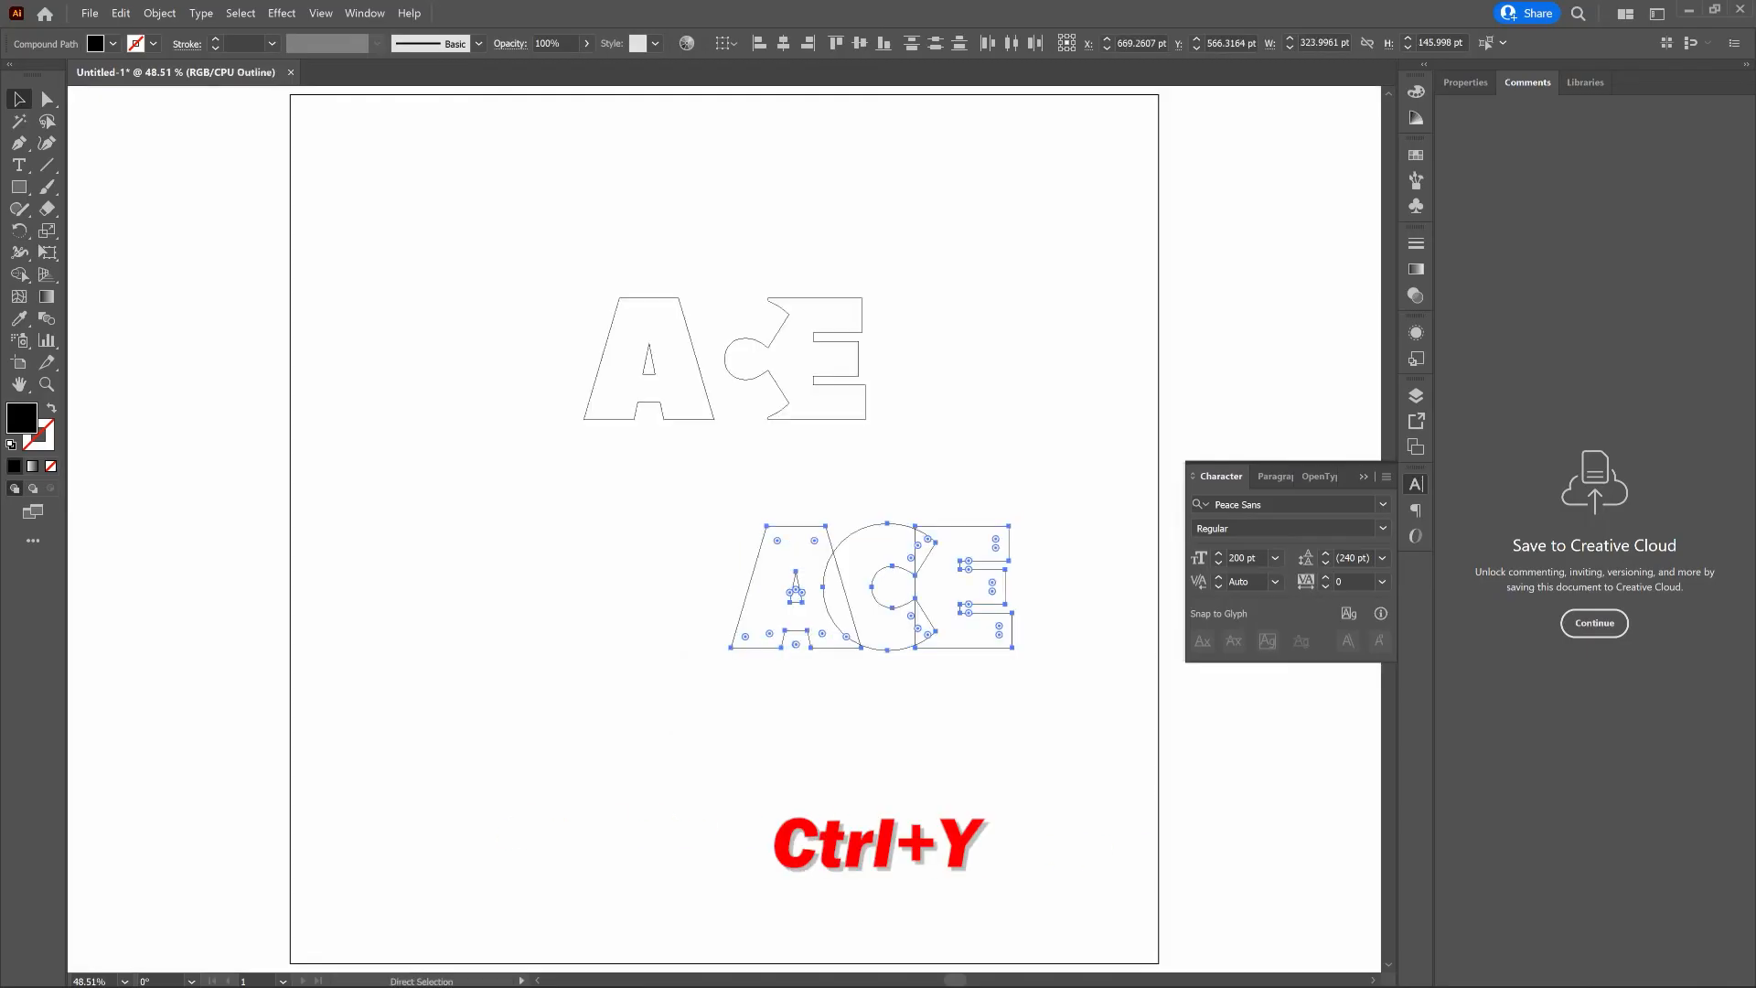
key("ctrl+plus")
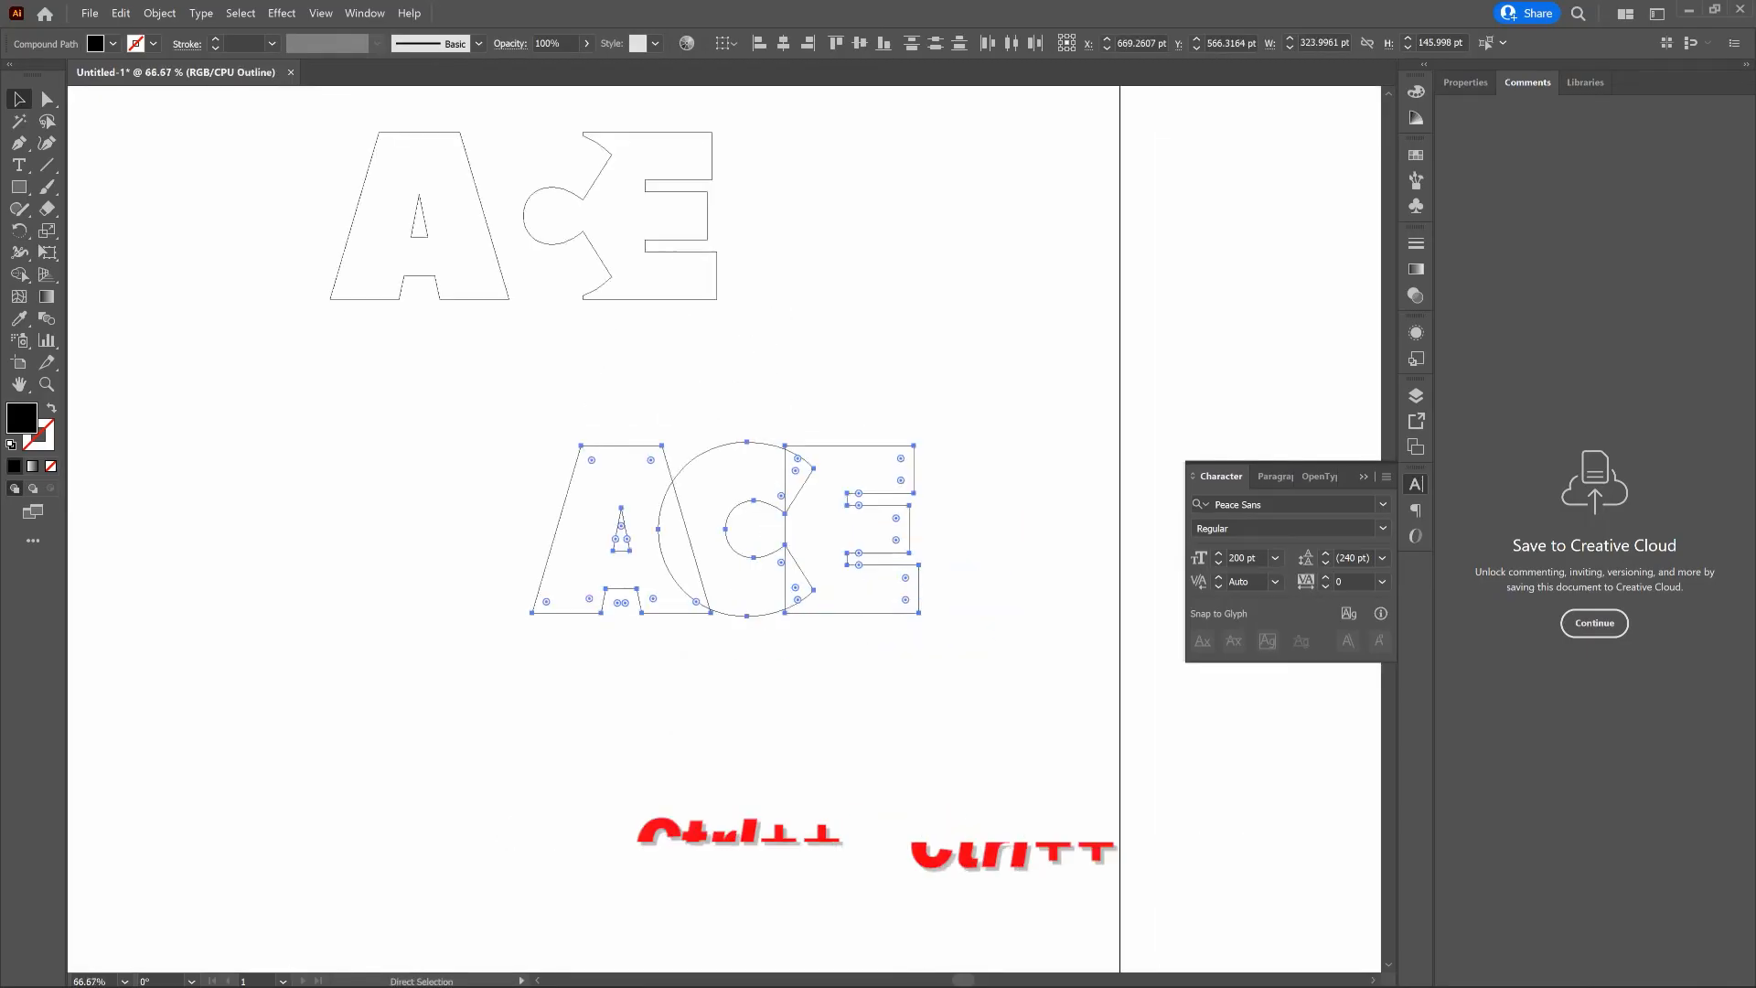
key("ctrl+plus")
key("ctrl+plus")
key("v")
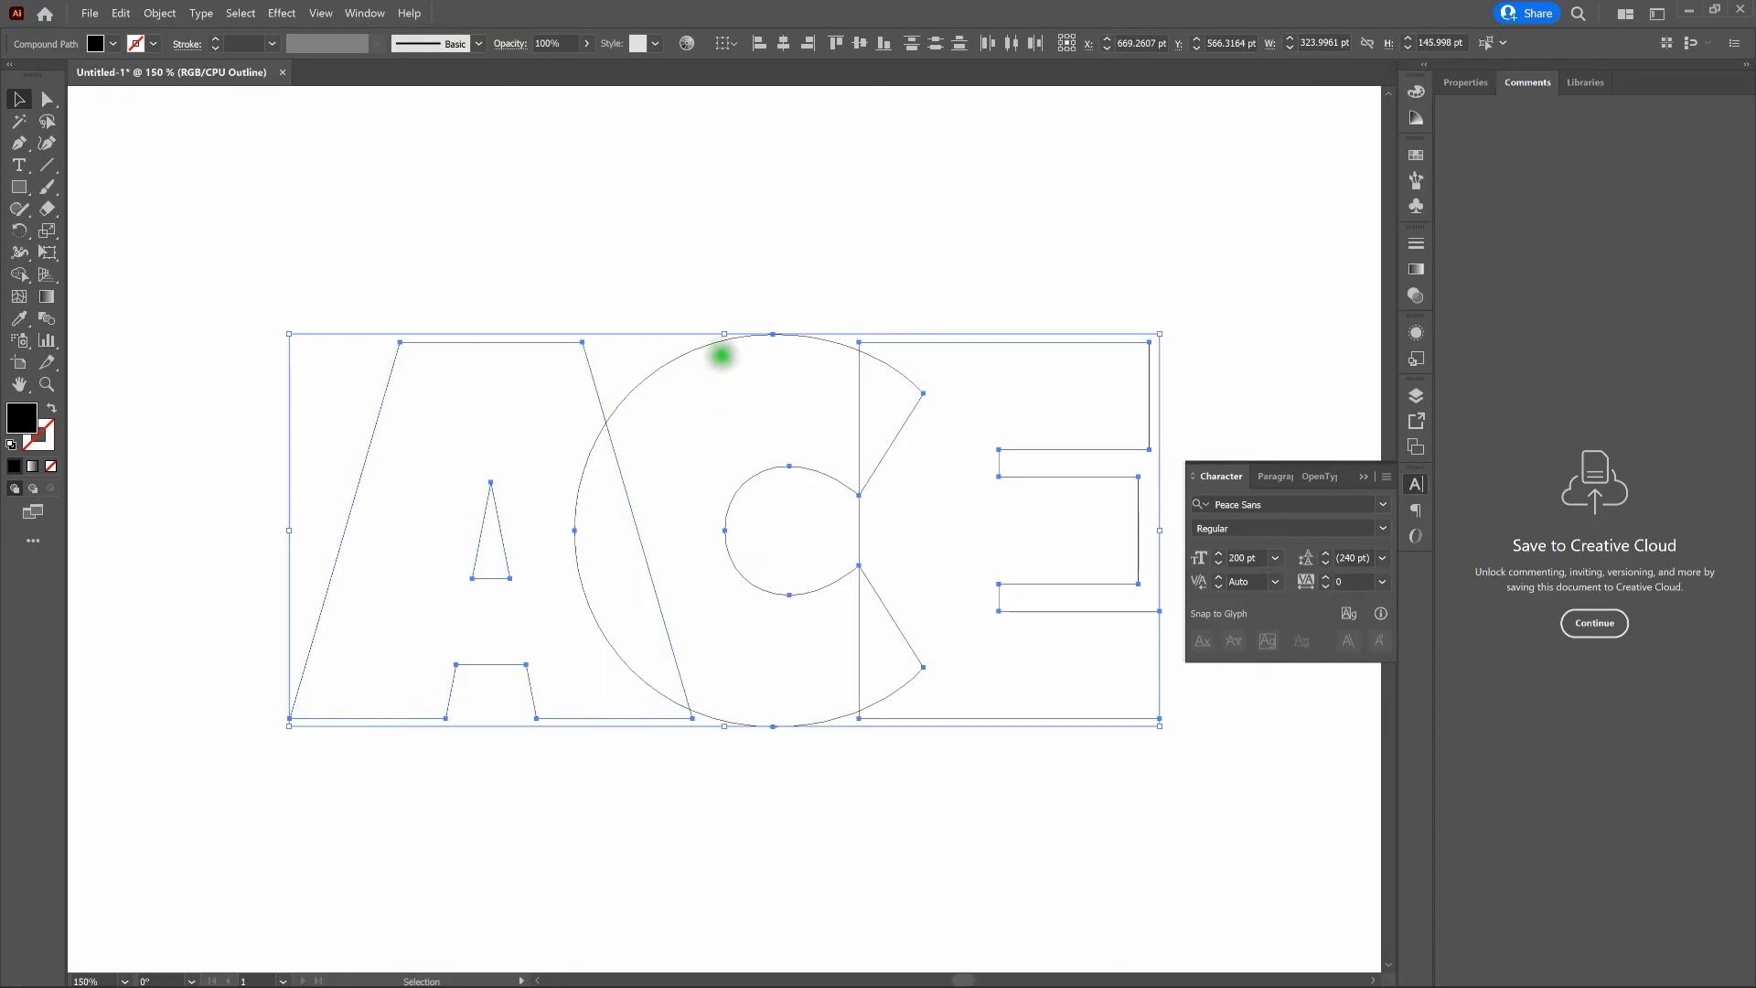
left_click(772, 271)
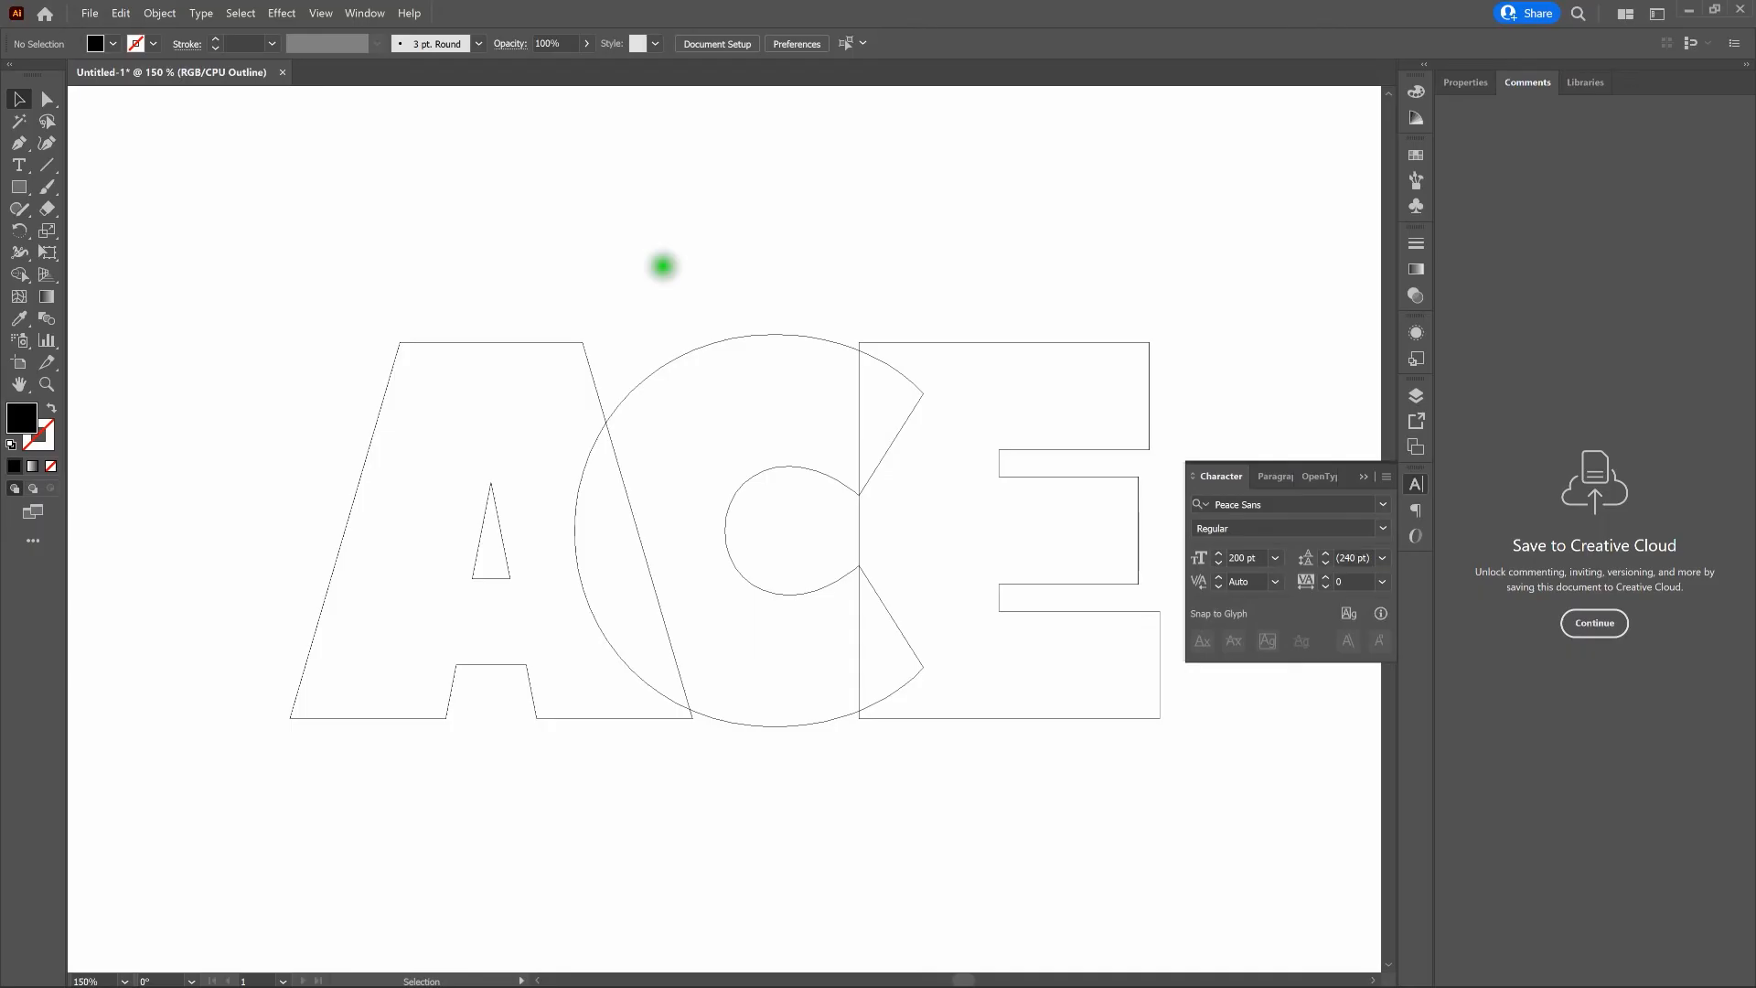
- Draw rectangles across the C from A to E, about 139 x 32 pt along the letters' top edge and 102 x 14 pt along the bottom
left_click_drag(226, 263, 1325, 827)
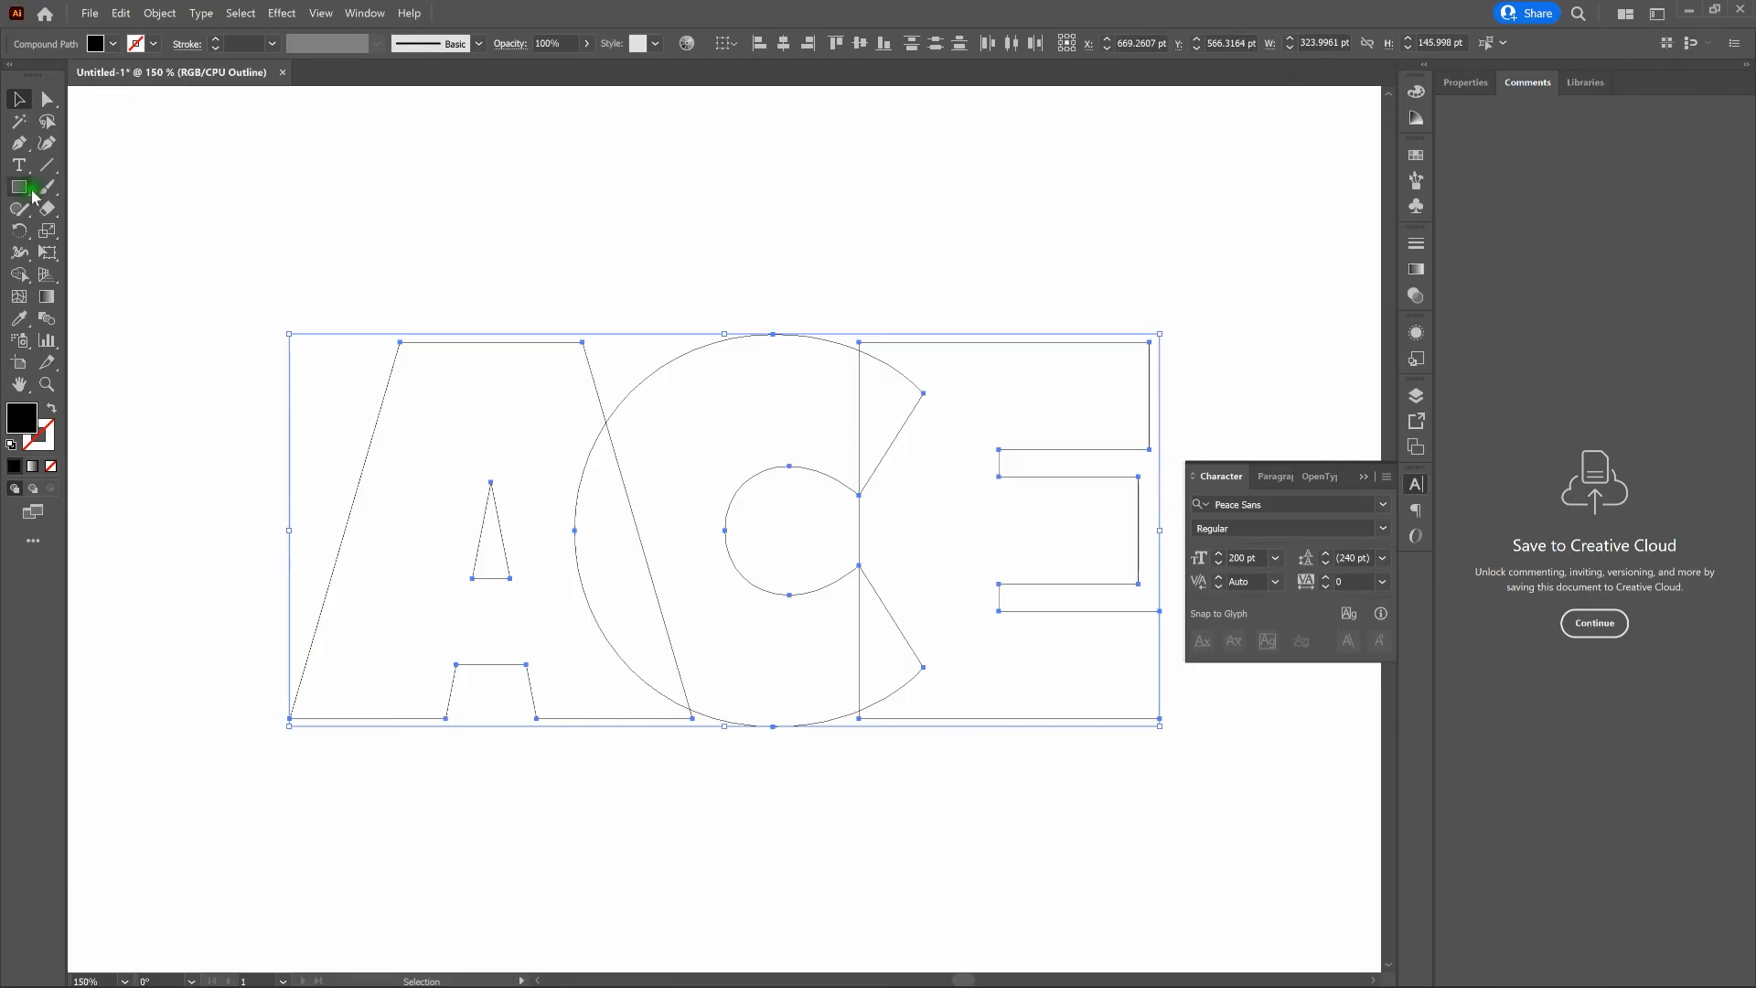
left_click(90, 235)
key("m")
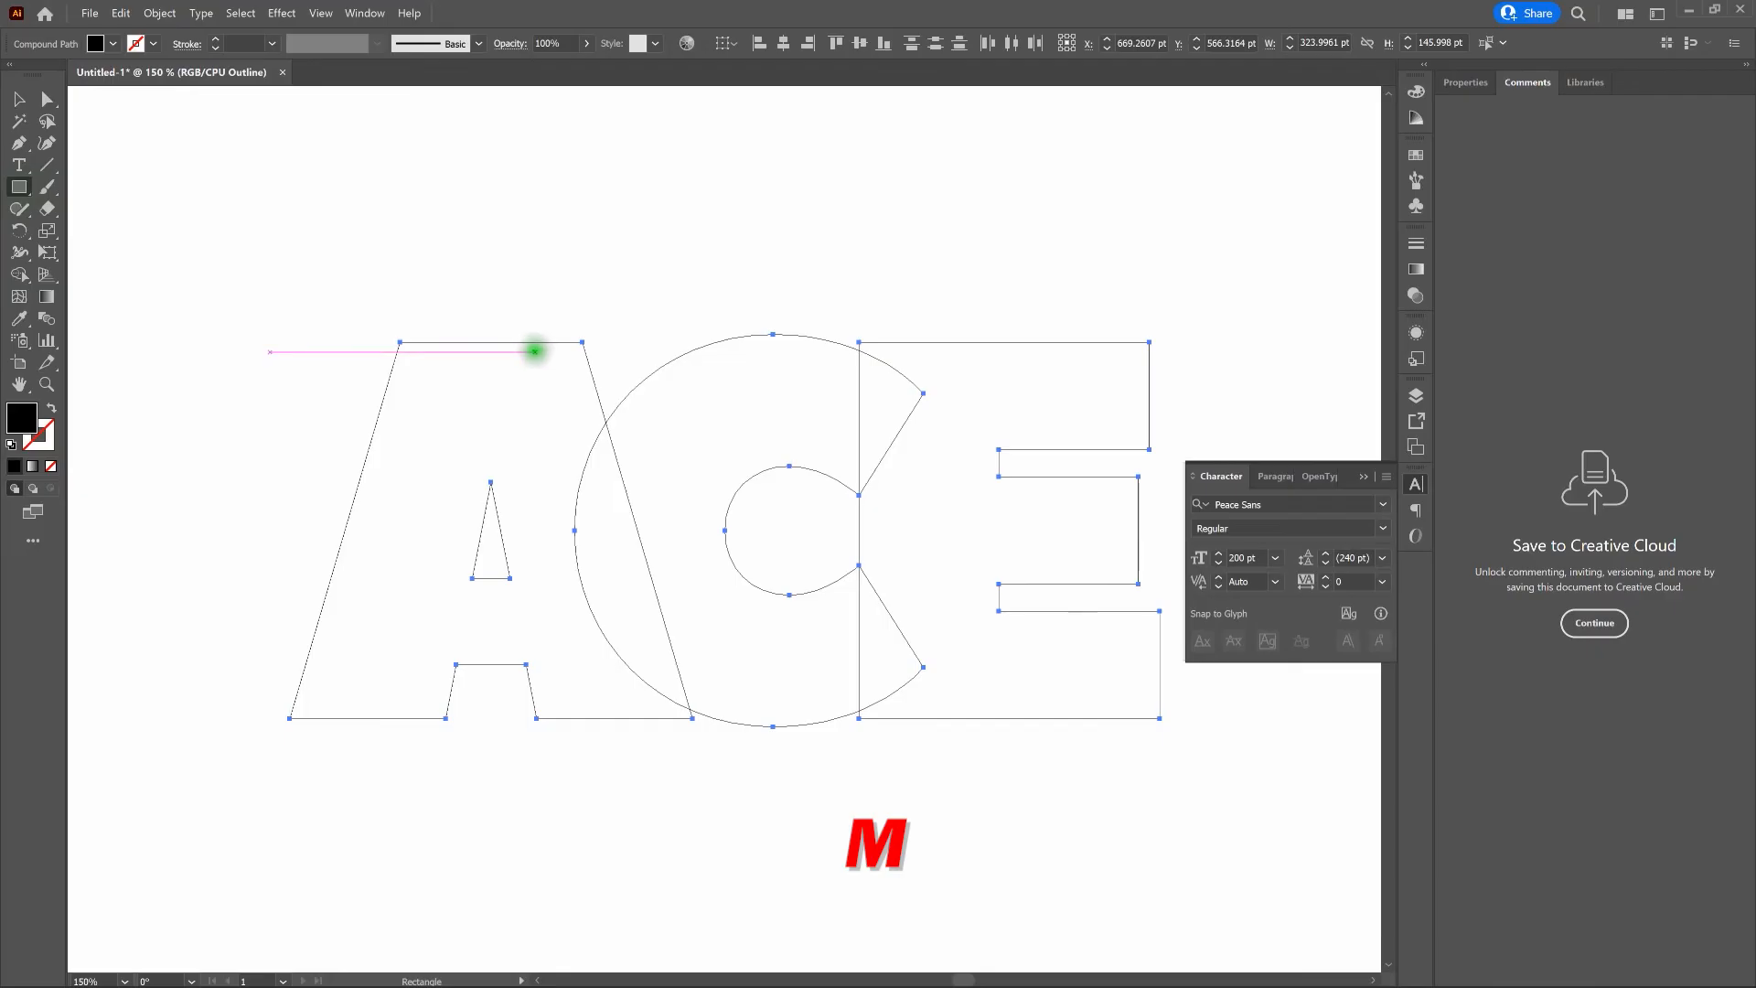
left_click_drag(538, 346, 908, 427)
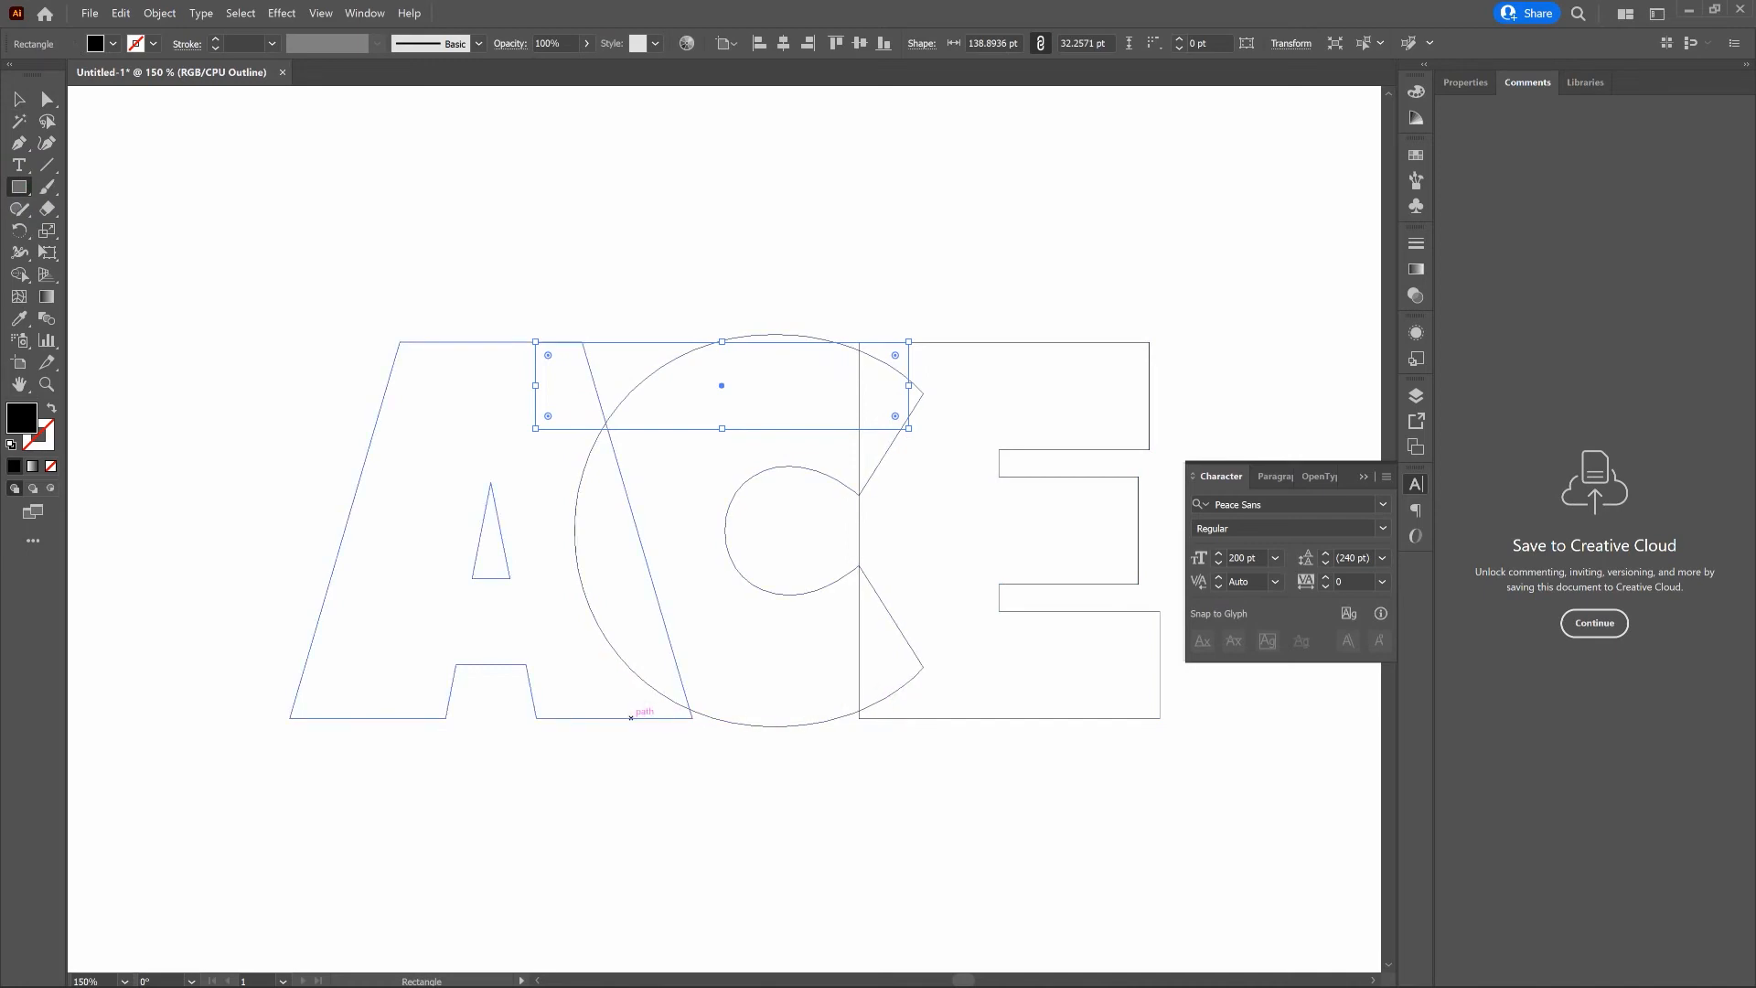
left_click_drag(631, 718, 905, 678)
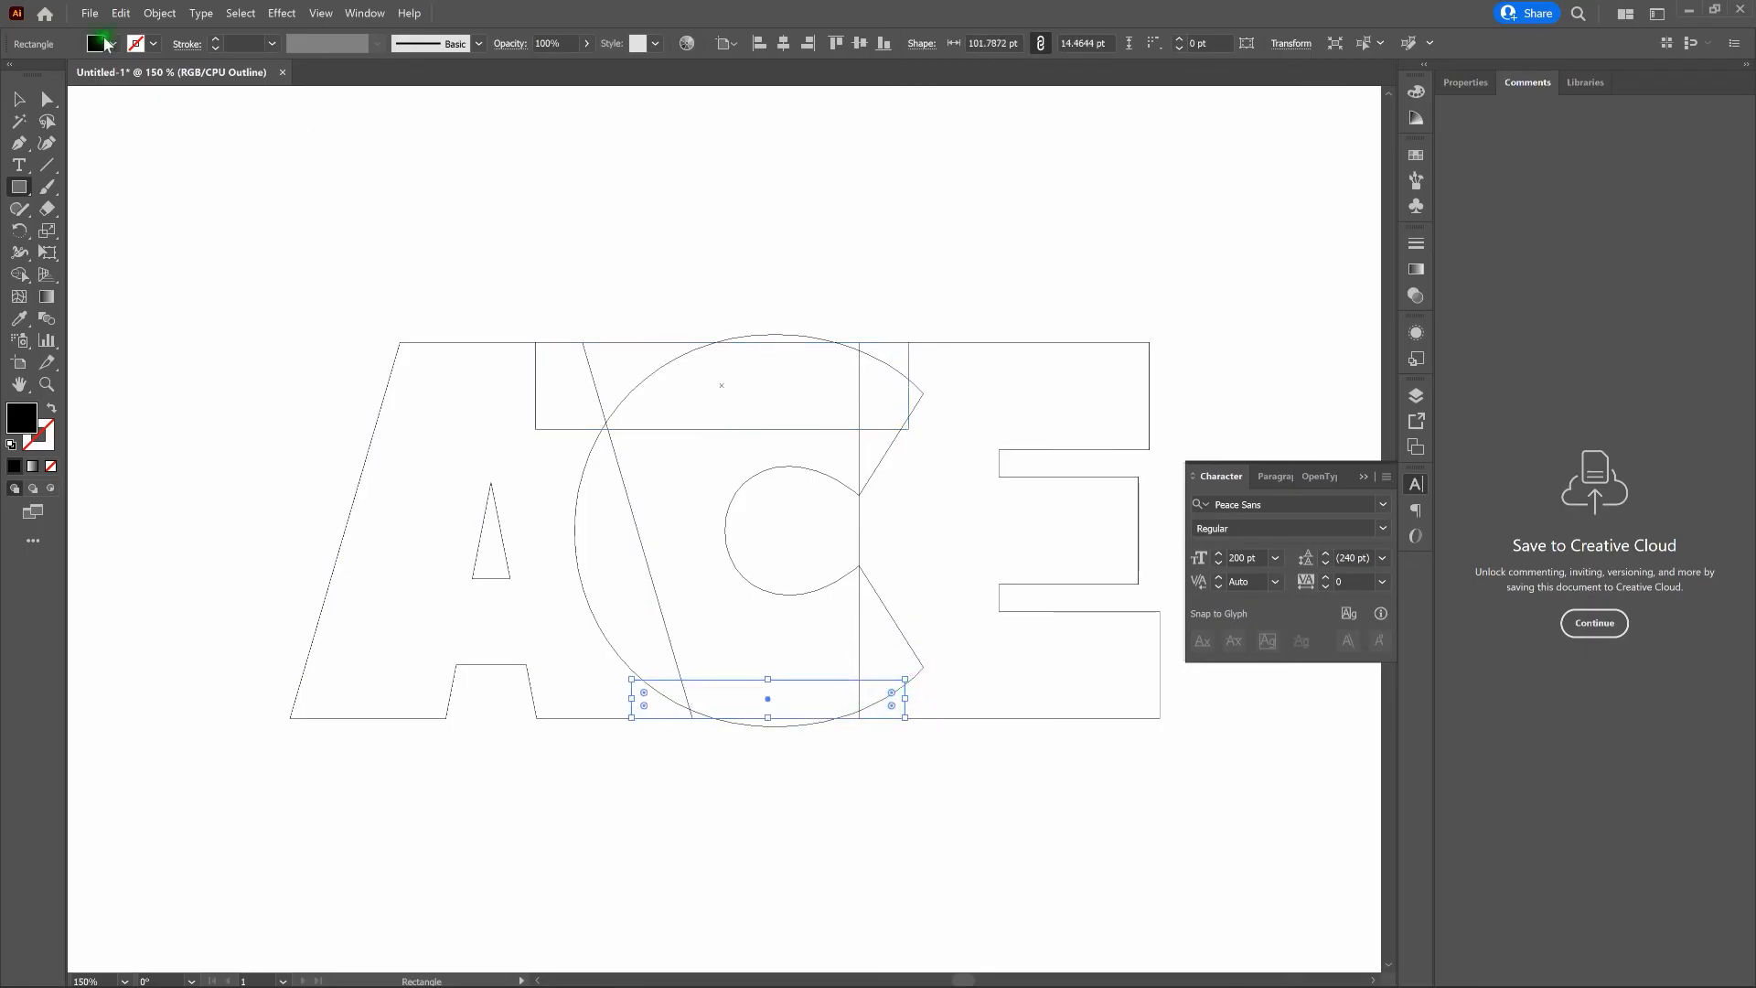
left_click(19, 98)
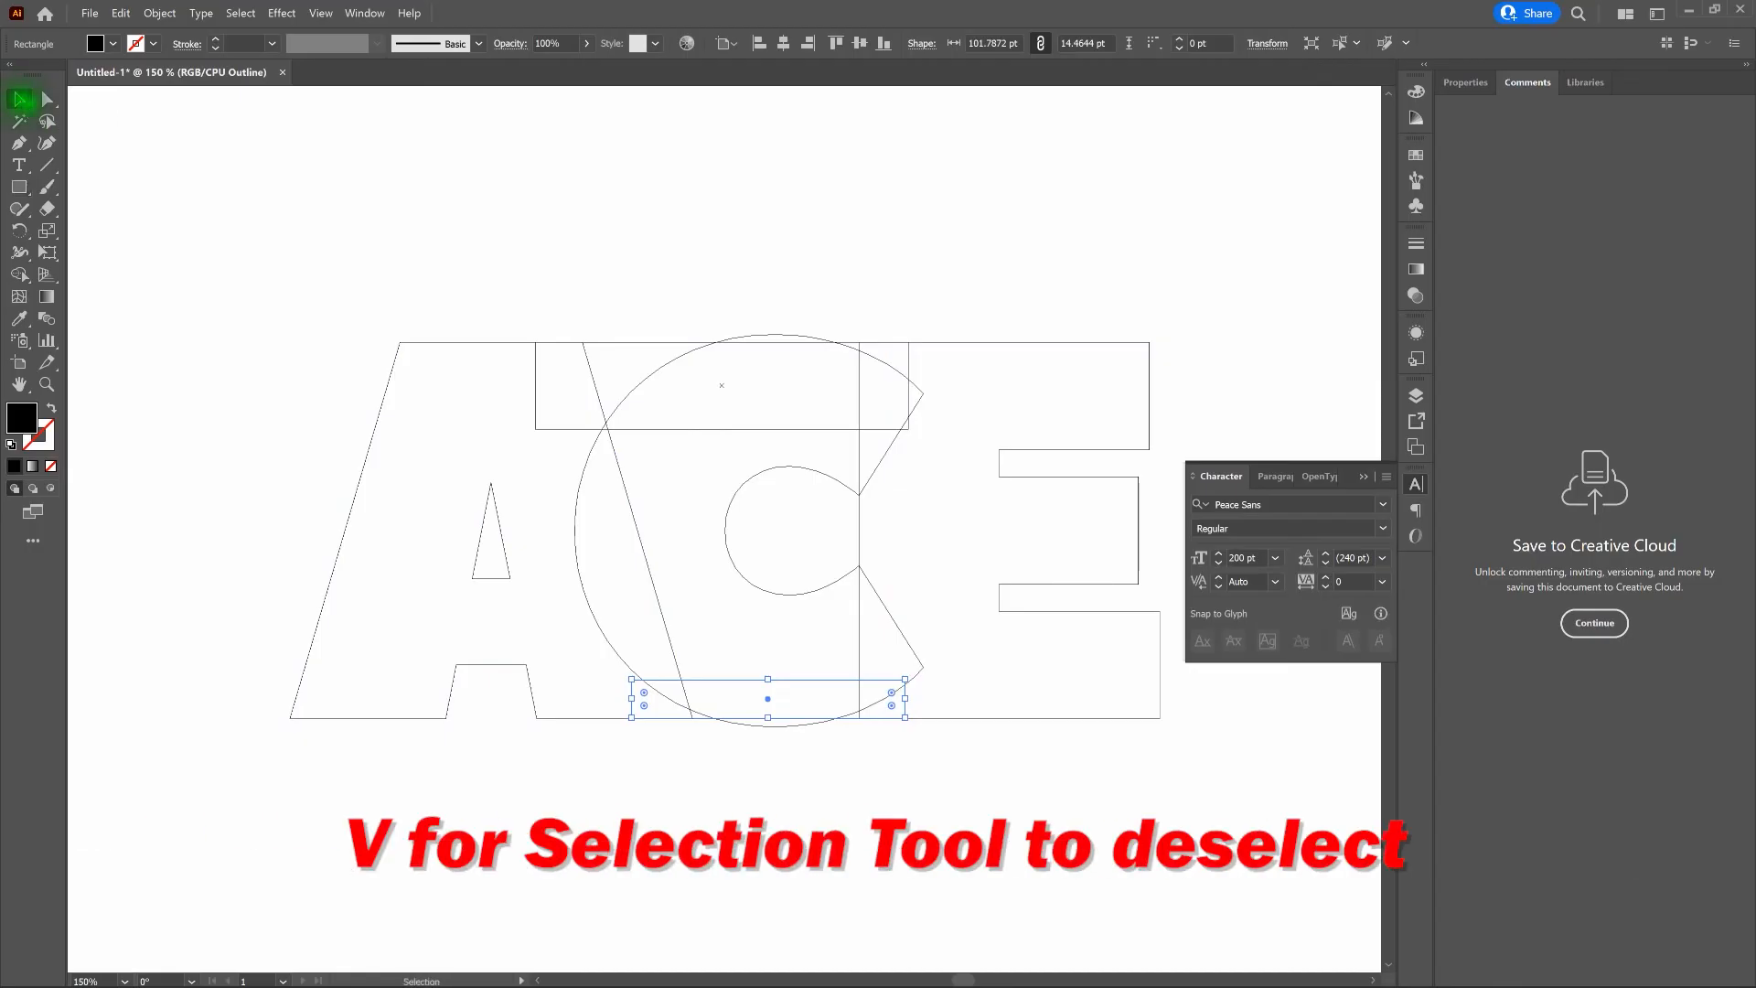
left_click(764, 263)
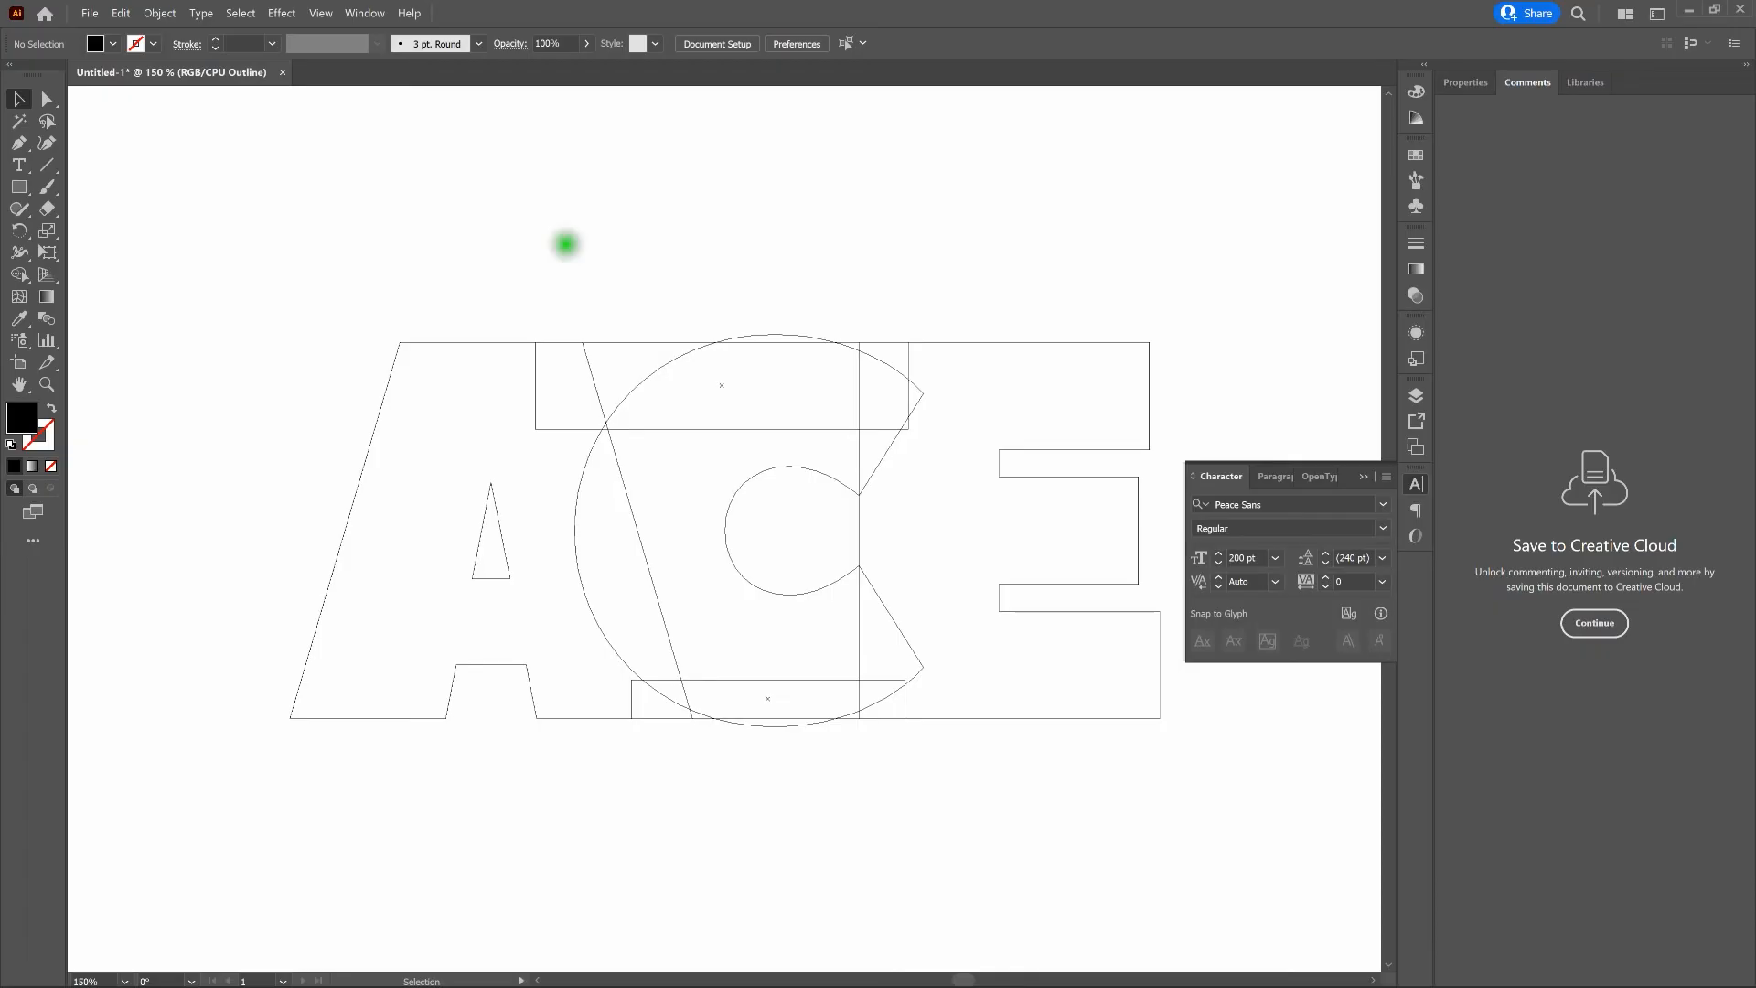
- Select the lower ACE shapes and use Shape Builder to merge the A with the rectangle areas between it and the C
left_click_drag(180, 197, 1250, 851)
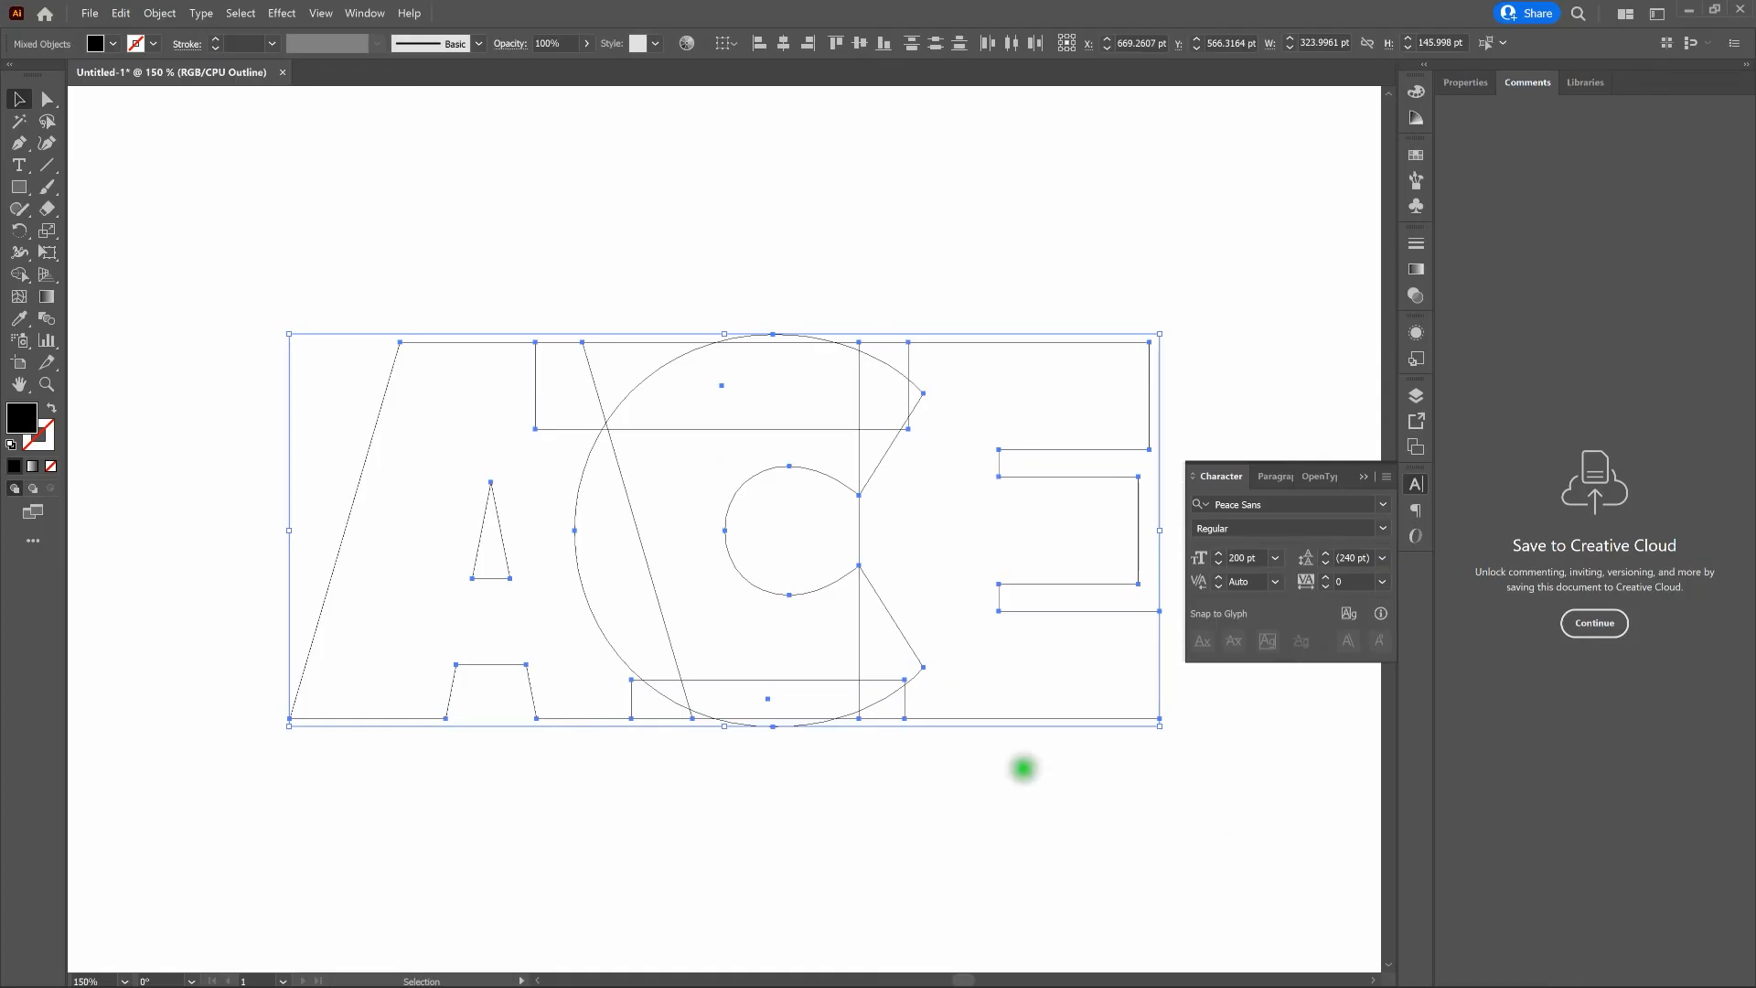
key("shift+m")
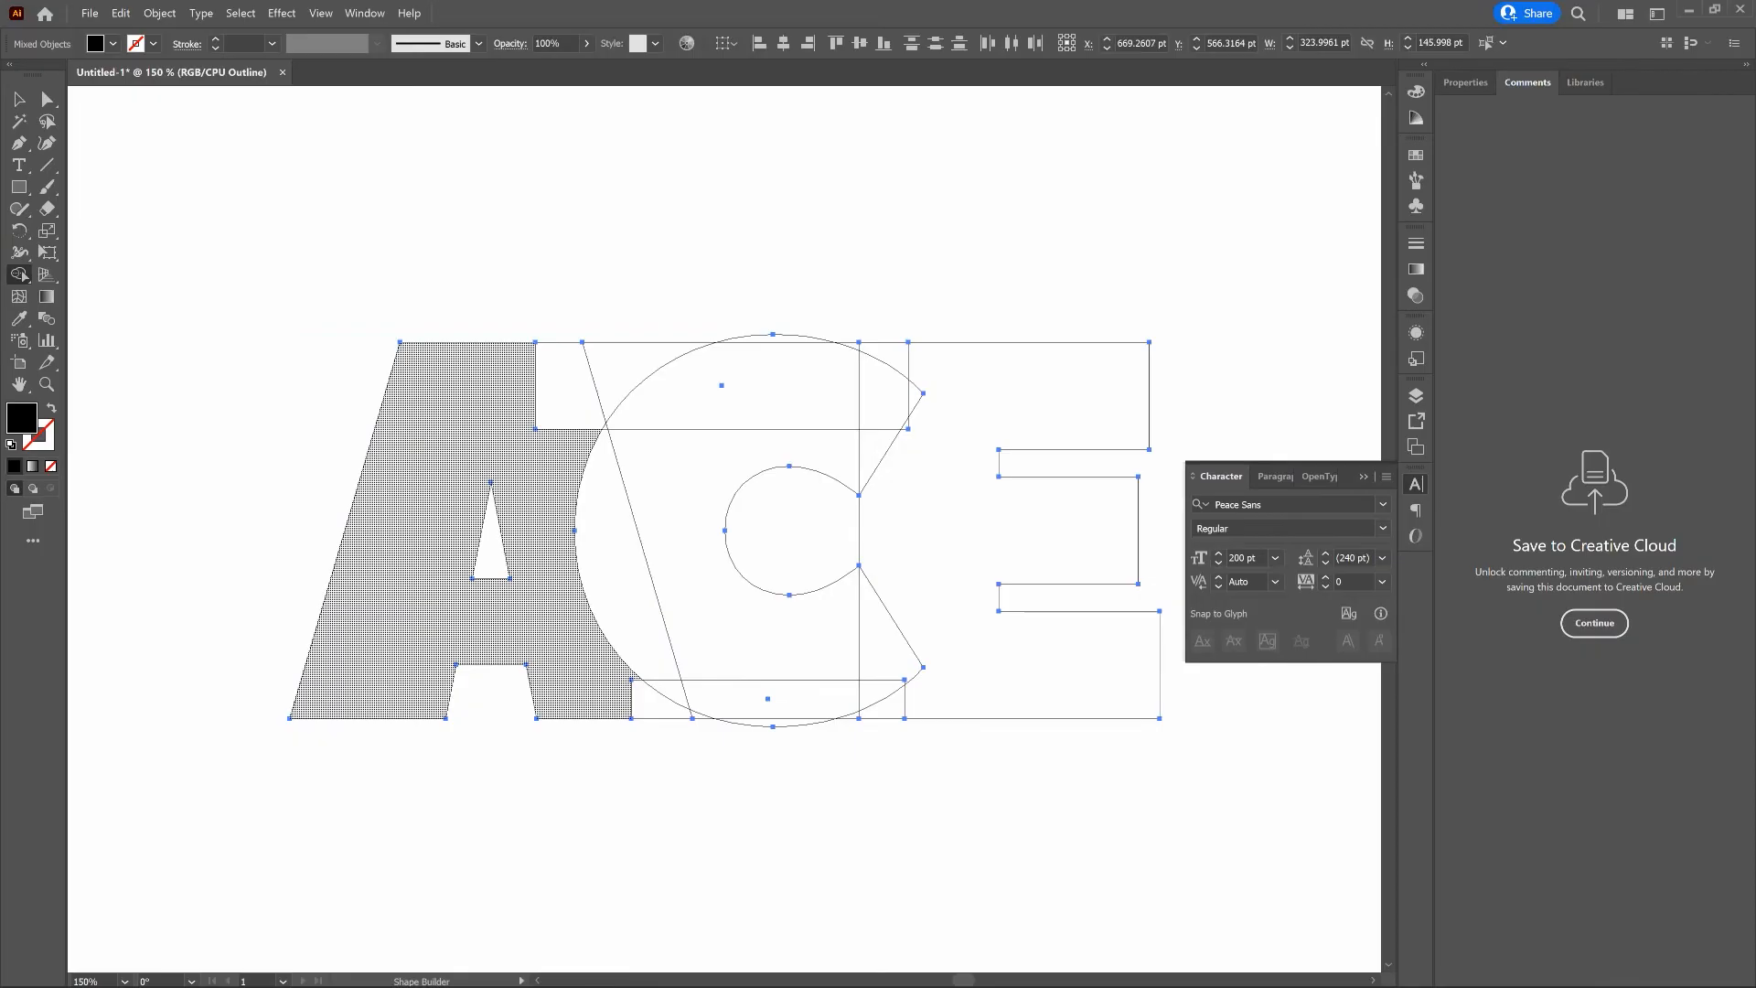
left_click(429, 442)
mouse_move(428, 442)
left_mouse_down()
mouse_move(475, 404)
mouse_move(607, 366)
left_mouse_up()
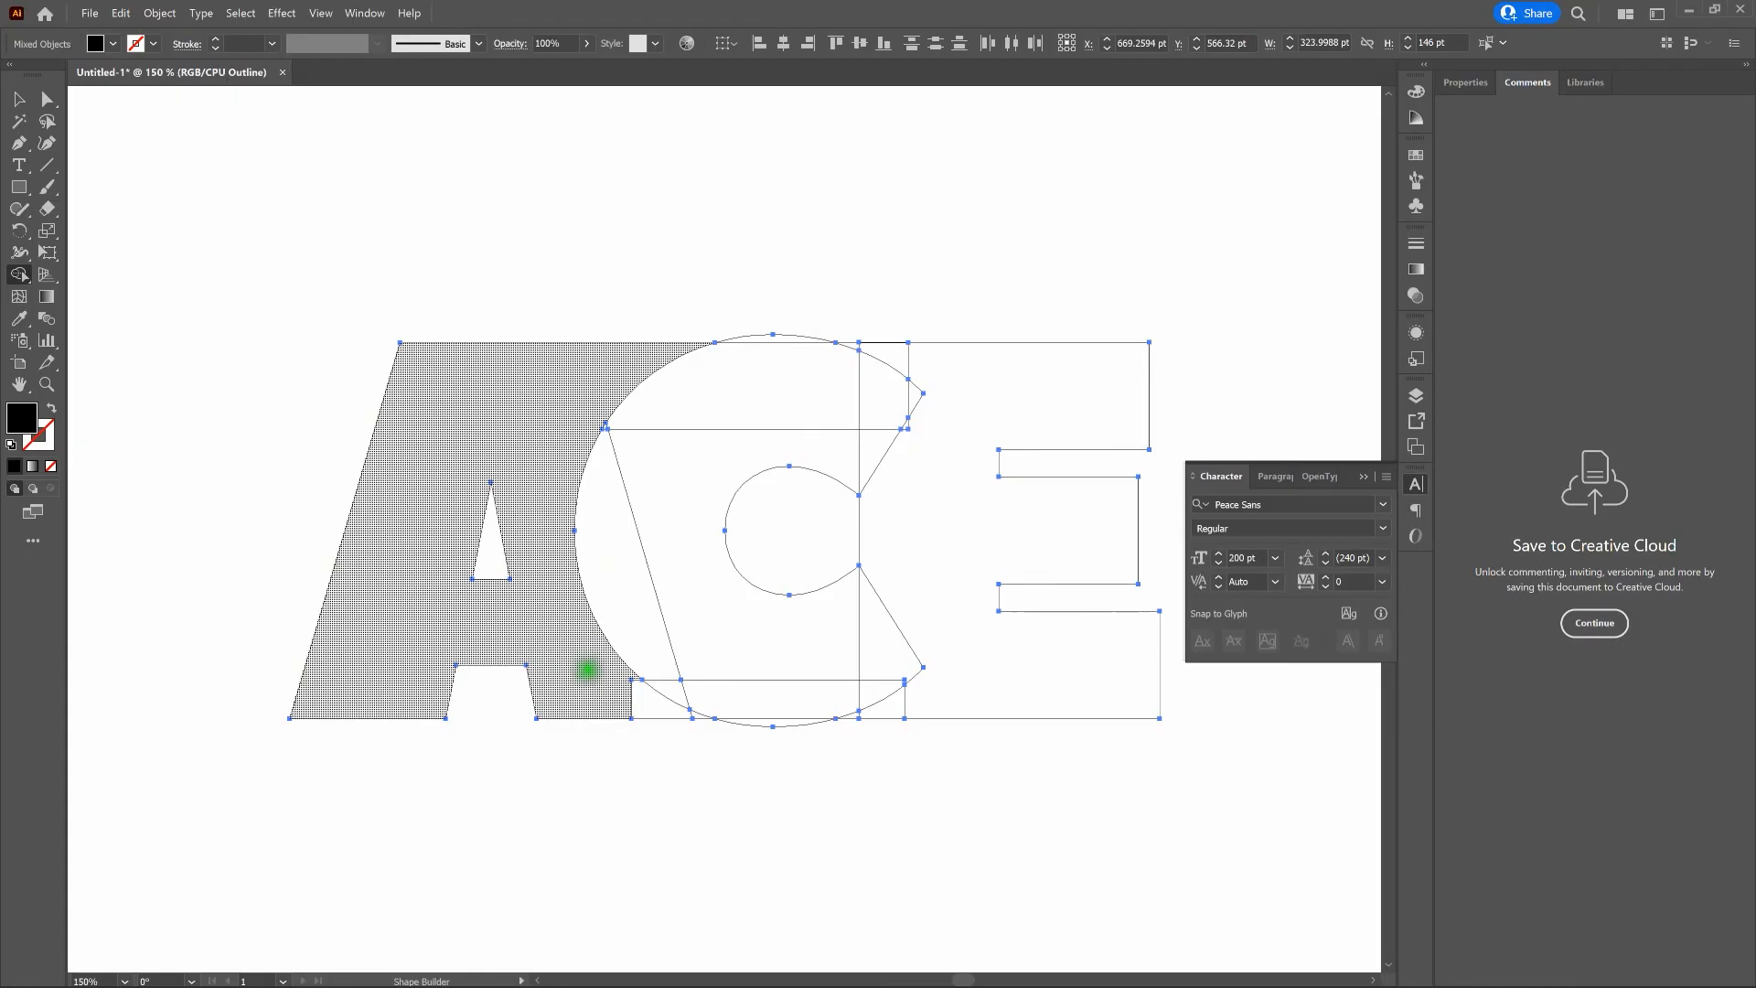
left_click_drag(596, 690, 697, 714)
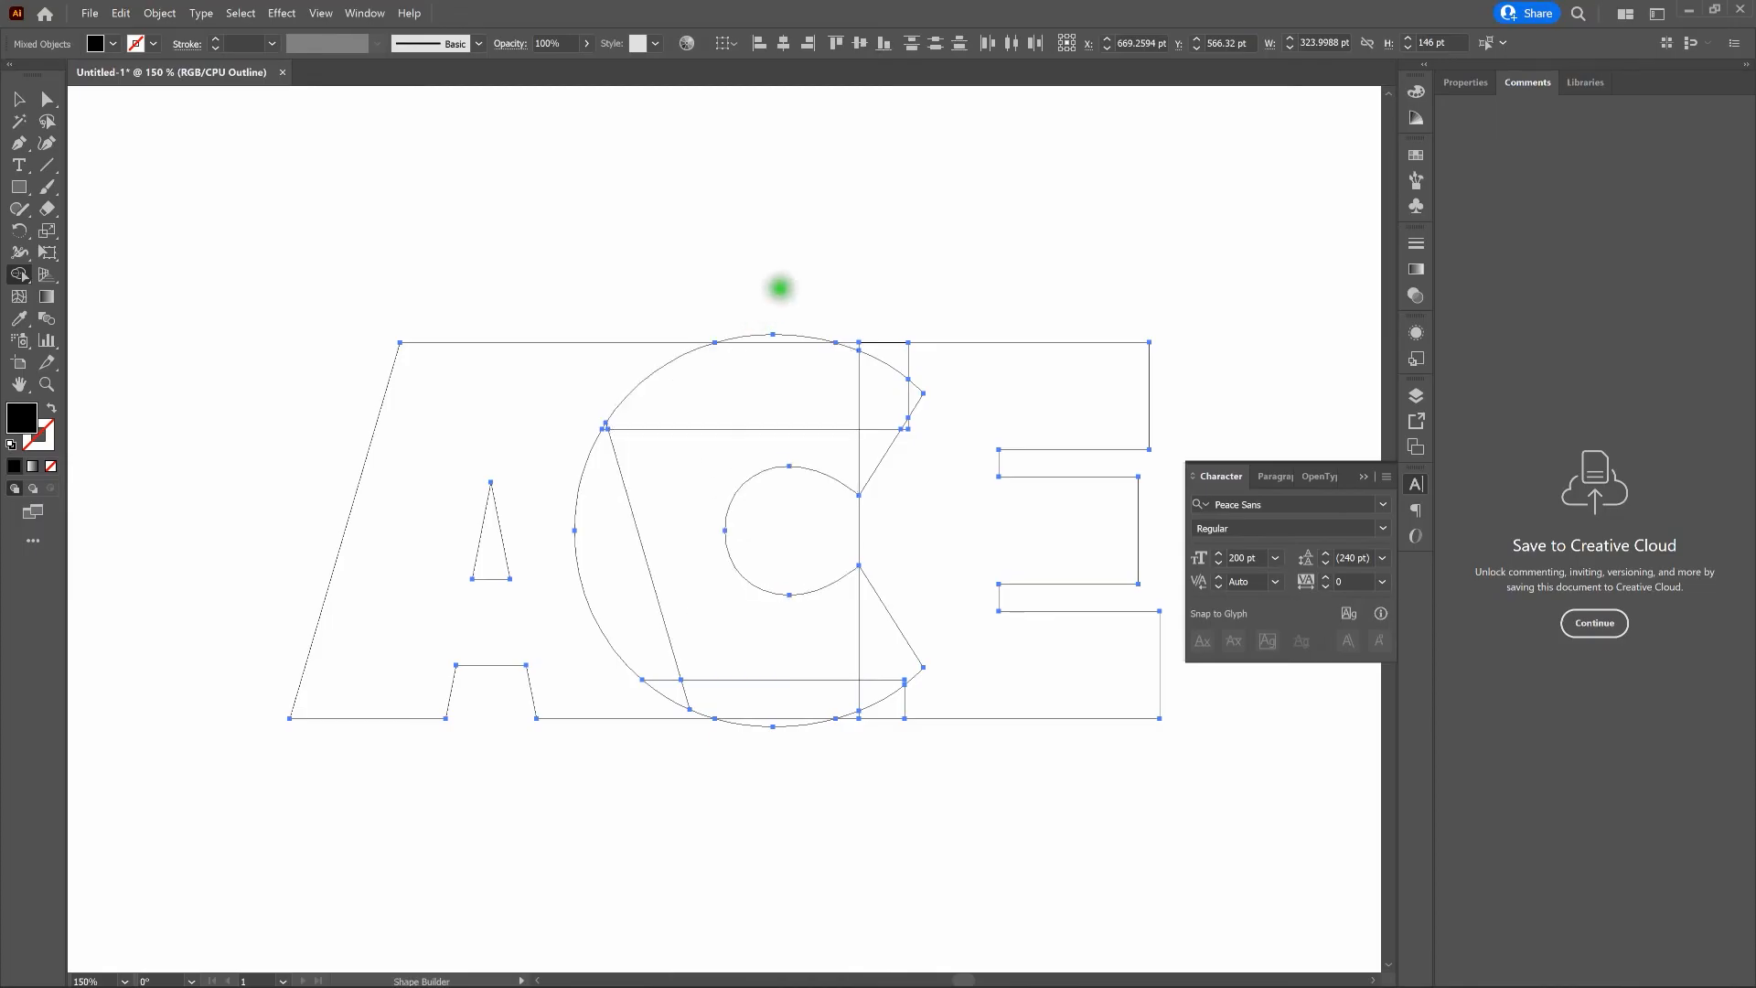
- Merge all regions inside the C into one shape, and join the E with its adjoining rectangle pieces and the C's inner opening
mouse_move(780, 290)
left_mouse_down()
mouse_move(772, 380)
mouse_move(606, 422)
mouse_move(622, 447)
left_mouse_up()
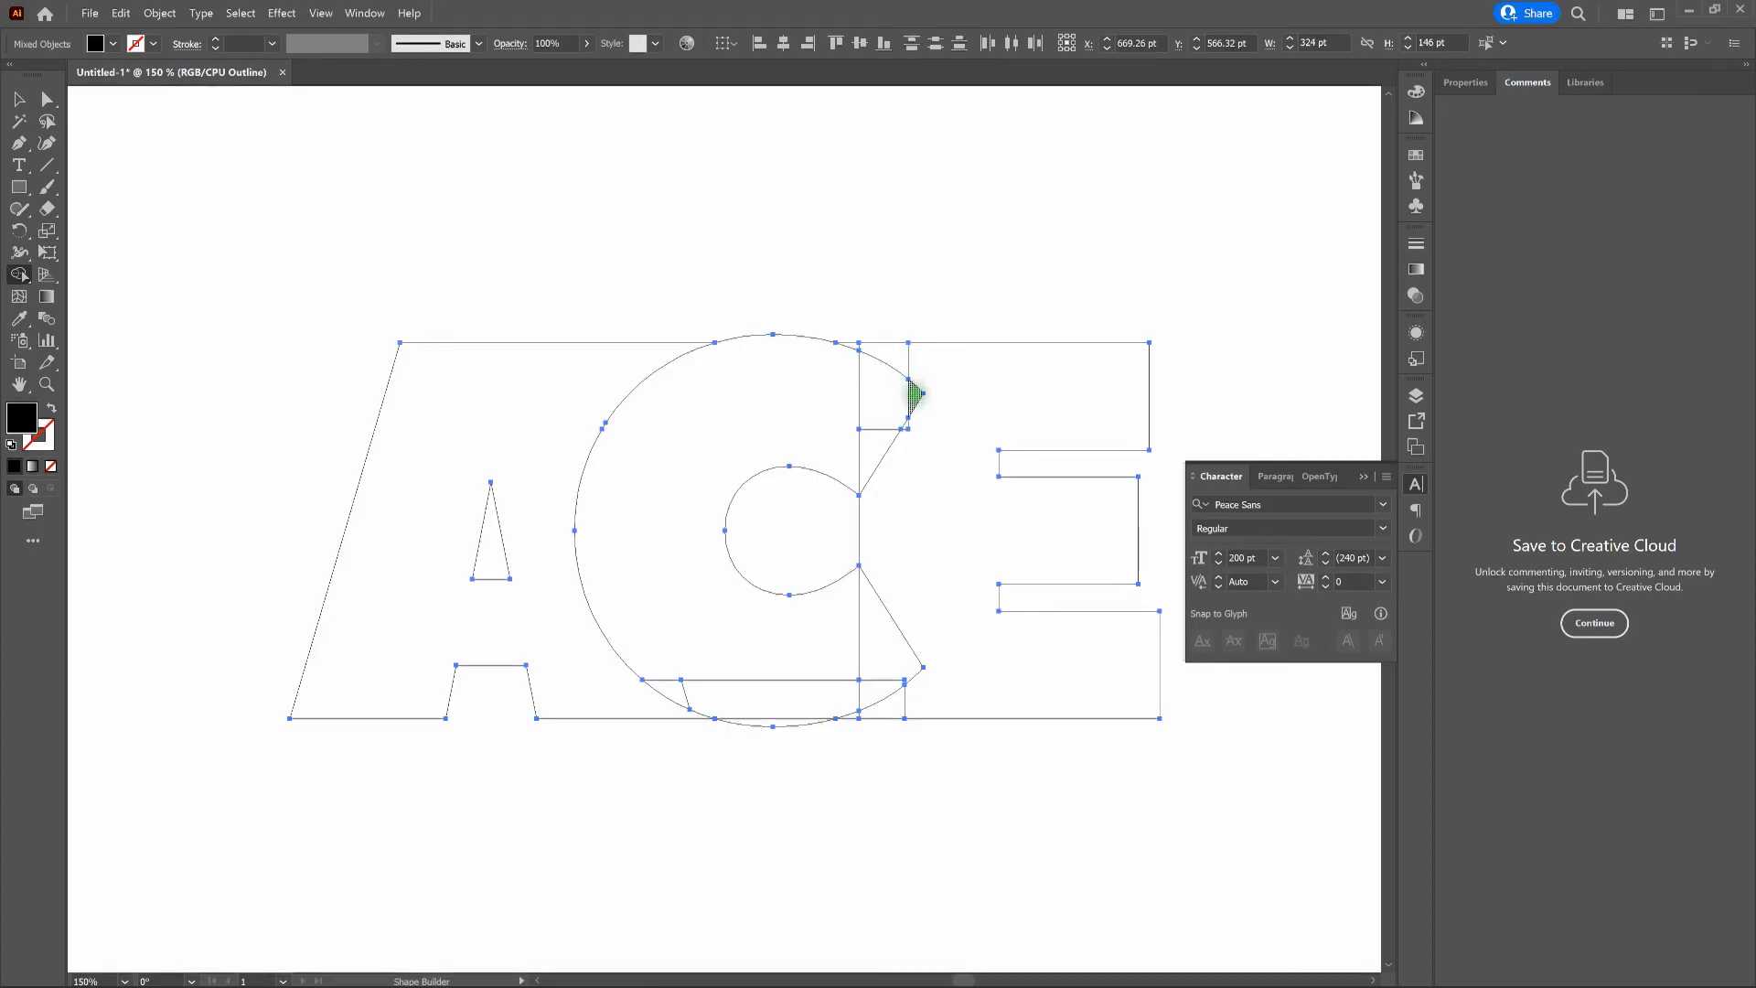
mouse_move(915, 393)
left_mouse_down()
mouse_move(850, 403)
mouse_move(854, 423)
left_mouse_up()
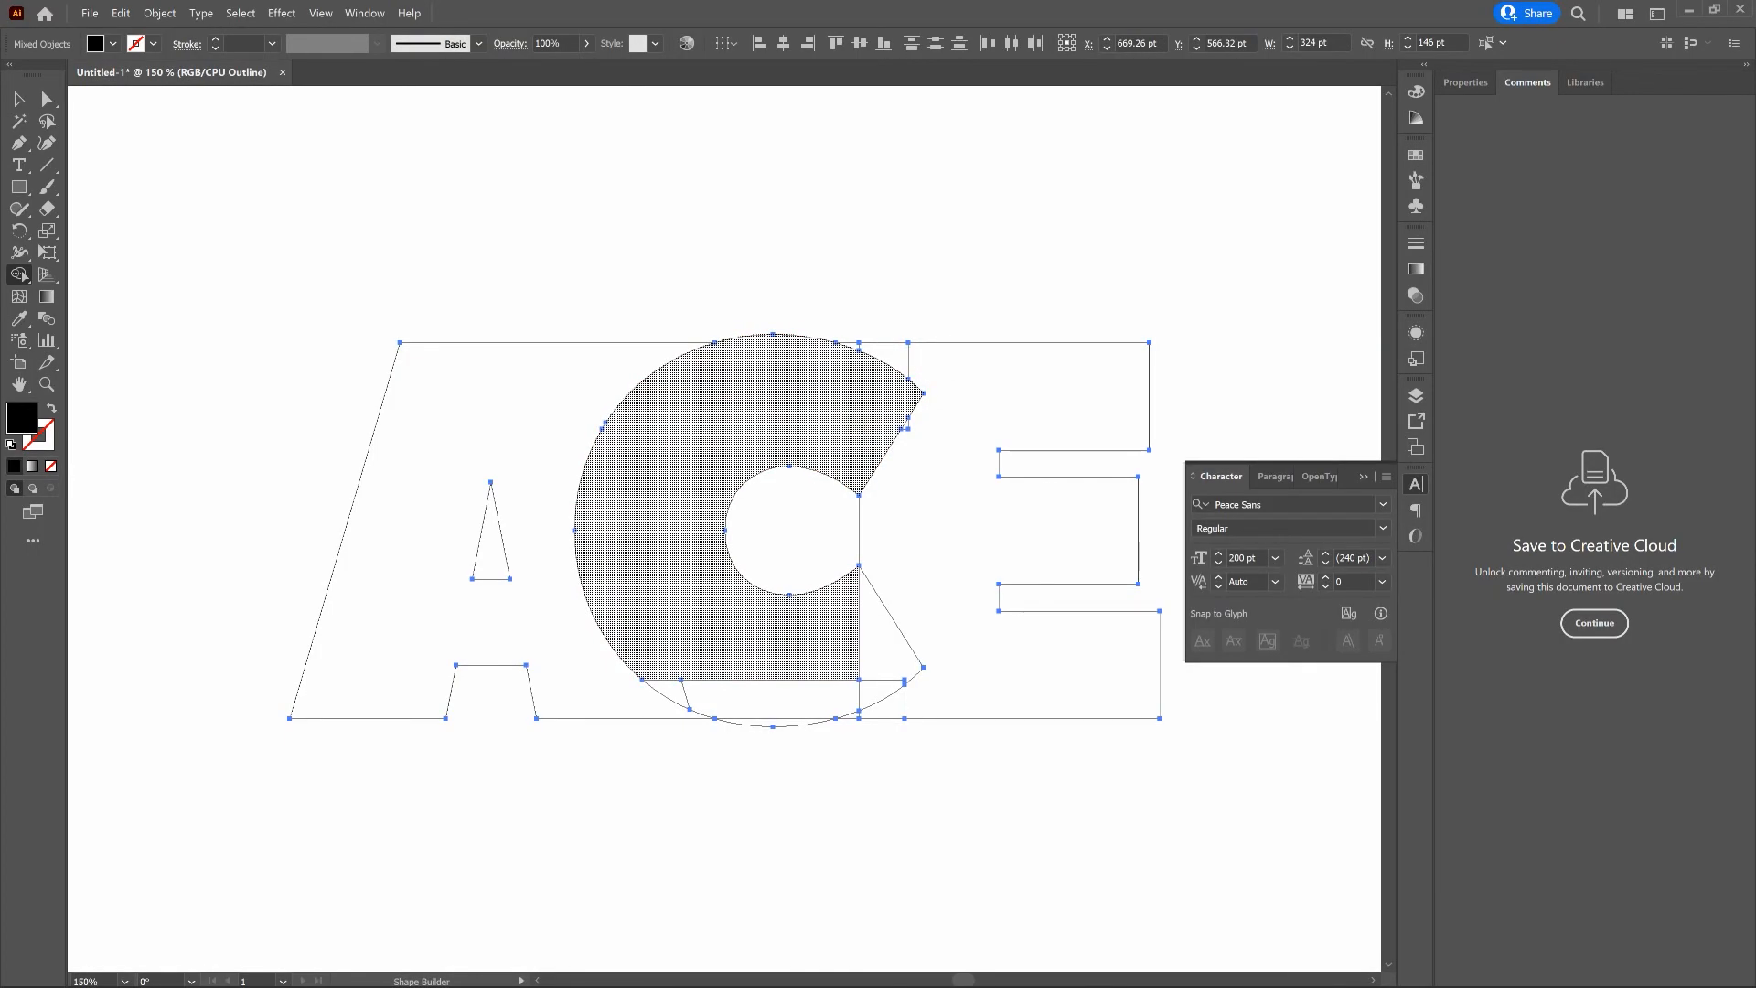
mouse_move(873, 653)
left_mouse_down()
mouse_move(854, 686)
mouse_move(765, 666)
mouse_move(749, 710)
left_mouse_up()
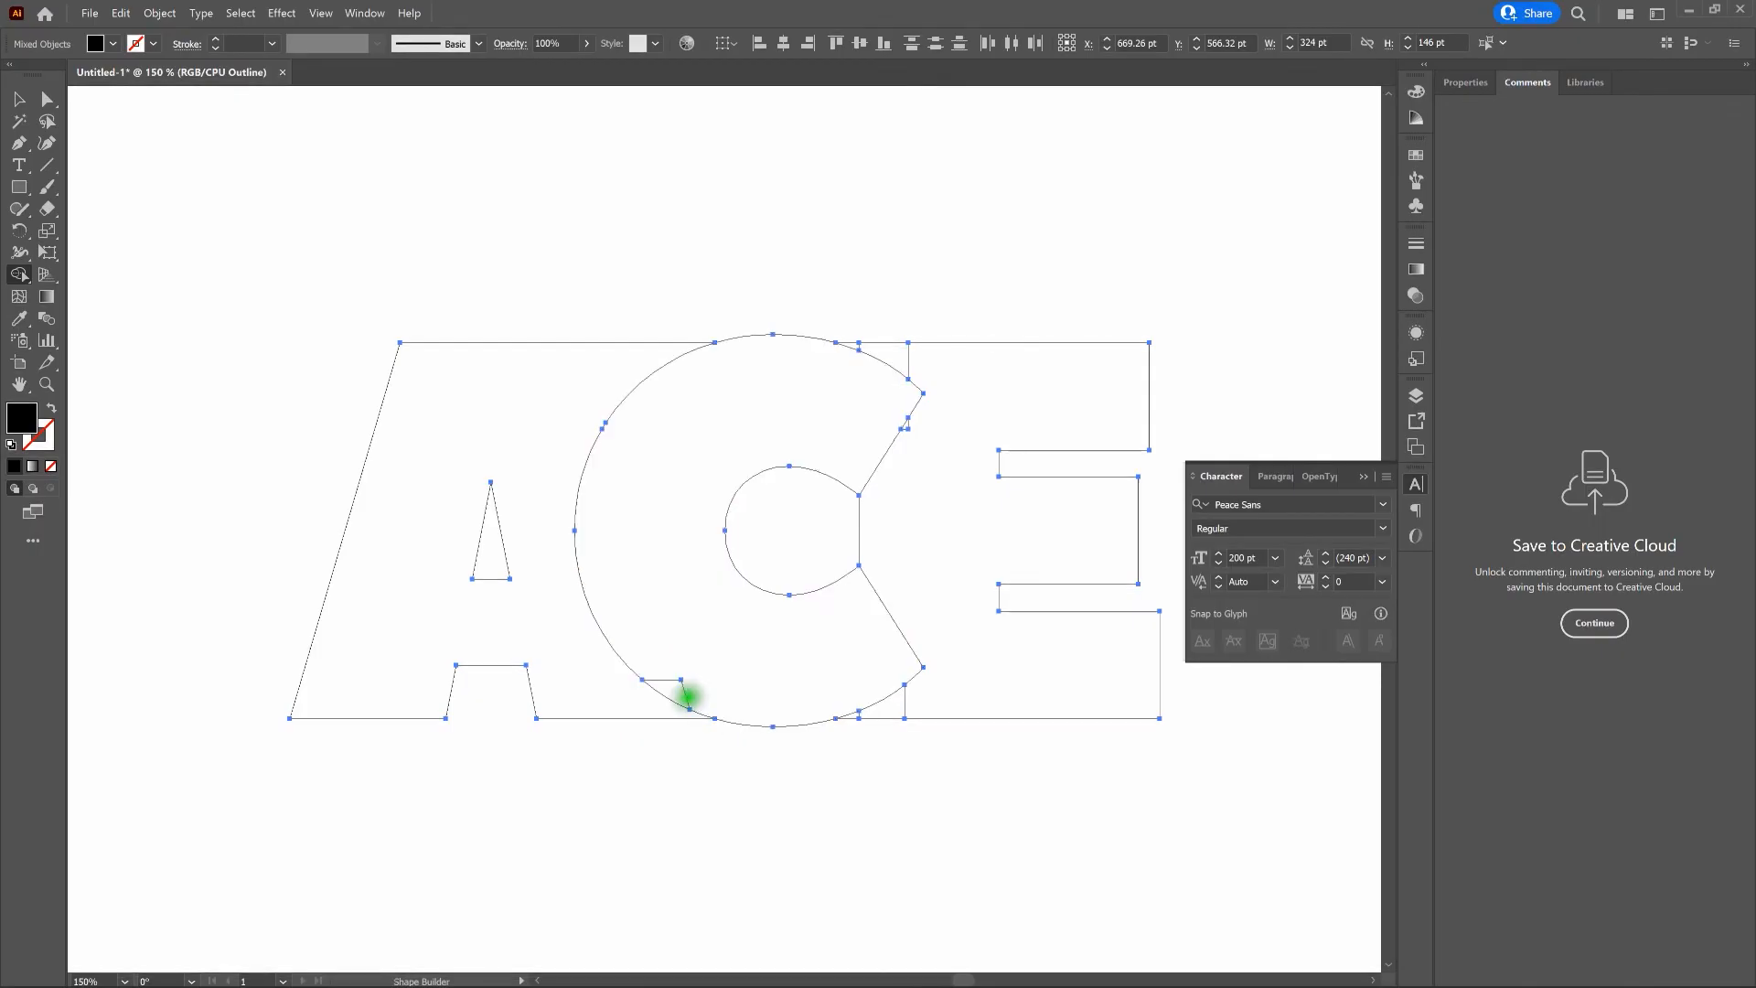
left_click_drag(697, 686, 675, 686)
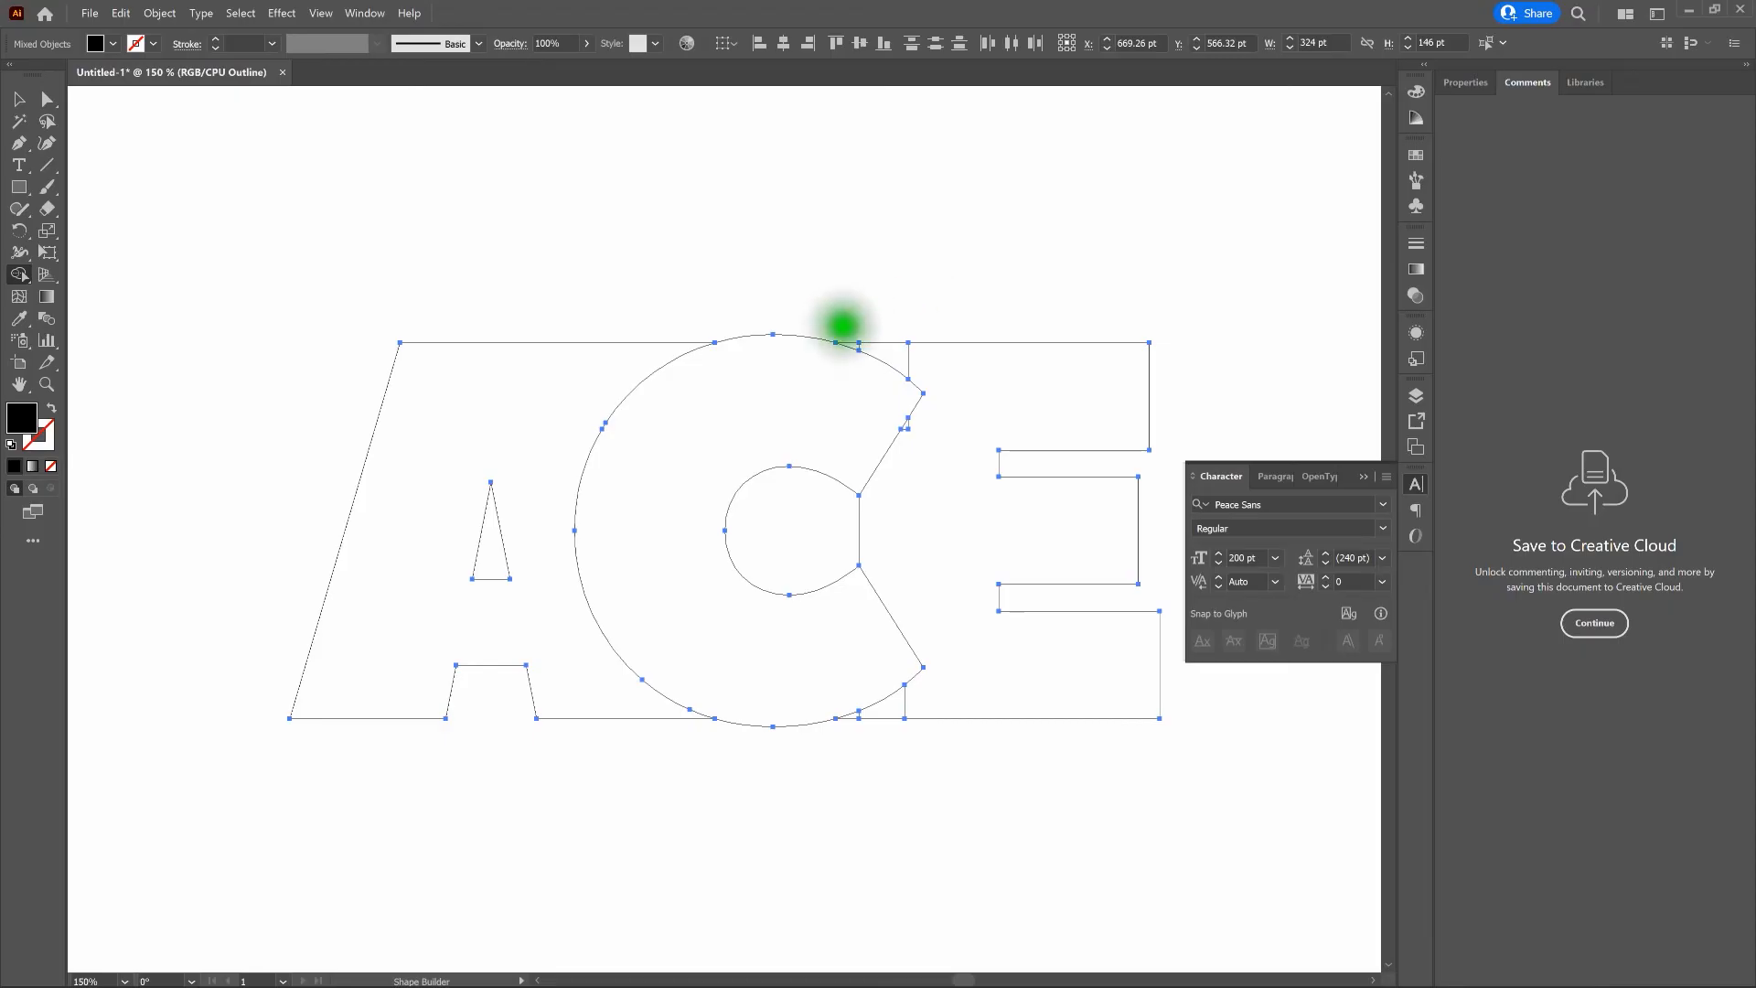
mouse_move(842, 324)
left_mouse_down()
mouse_move(938, 368)
mouse_move(909, 419)
left_mouse_up()
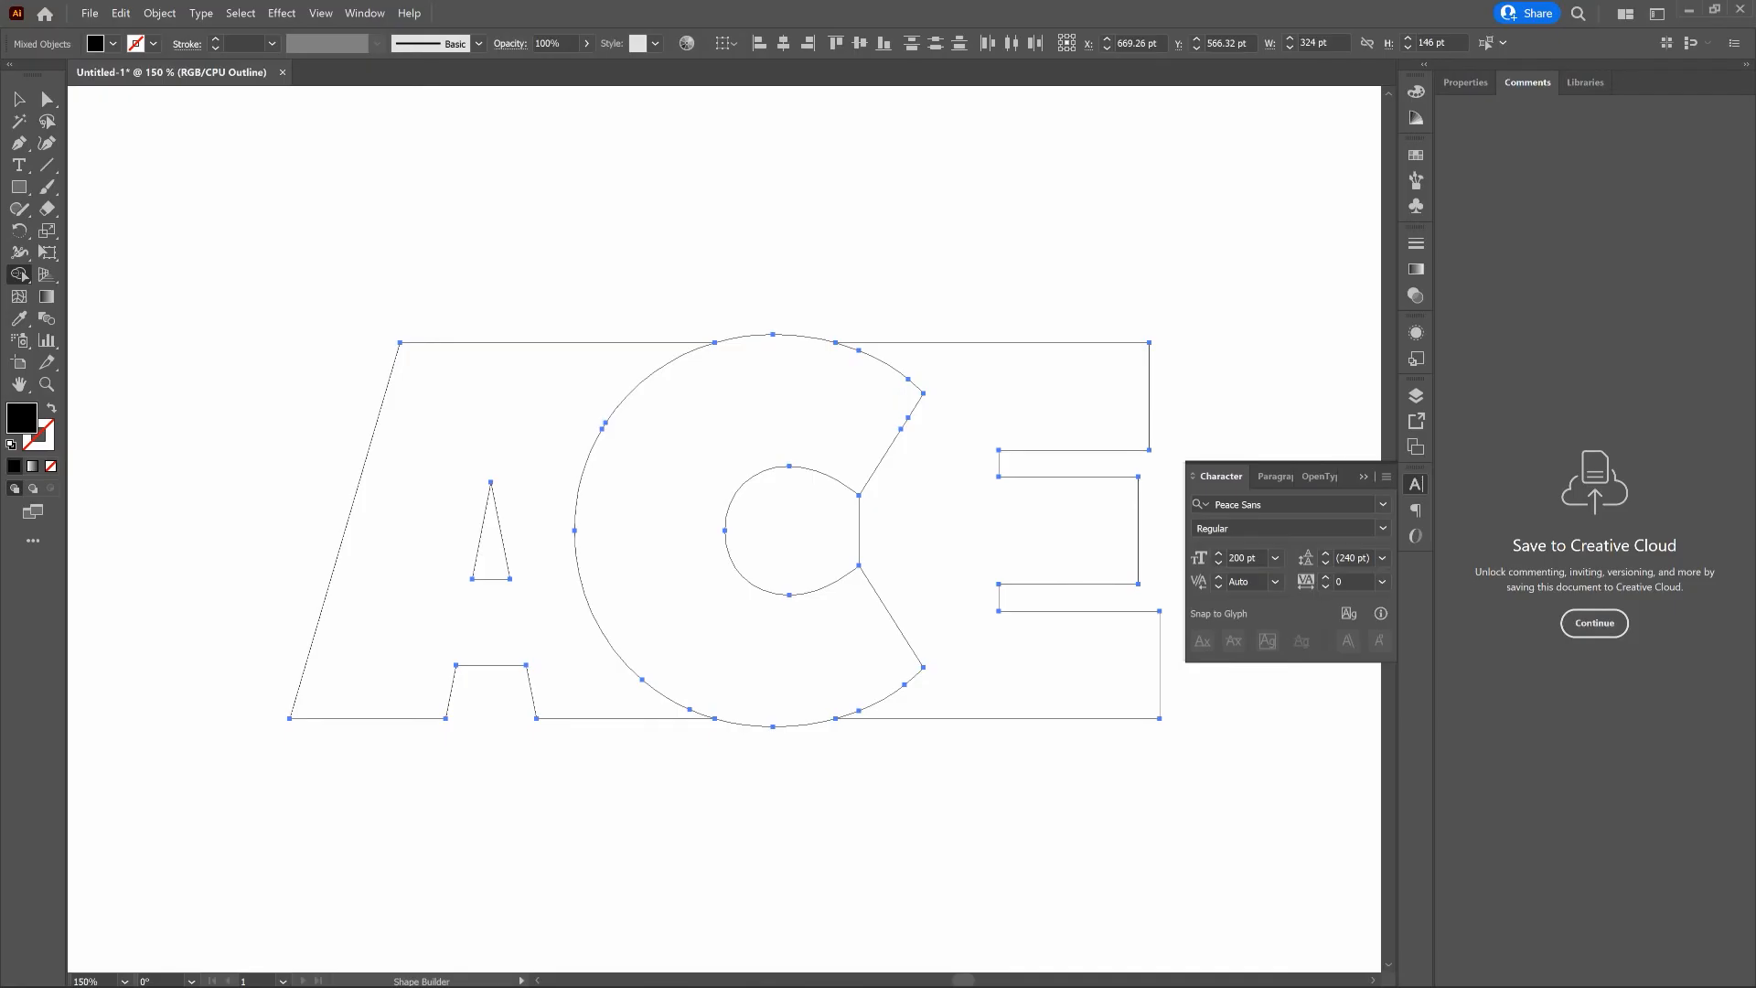
left_click_drag(902, 524, 835, 521)
- Return to the filled Preview view and delete the merged C shape so that it becomes negative space
key("ctrl")
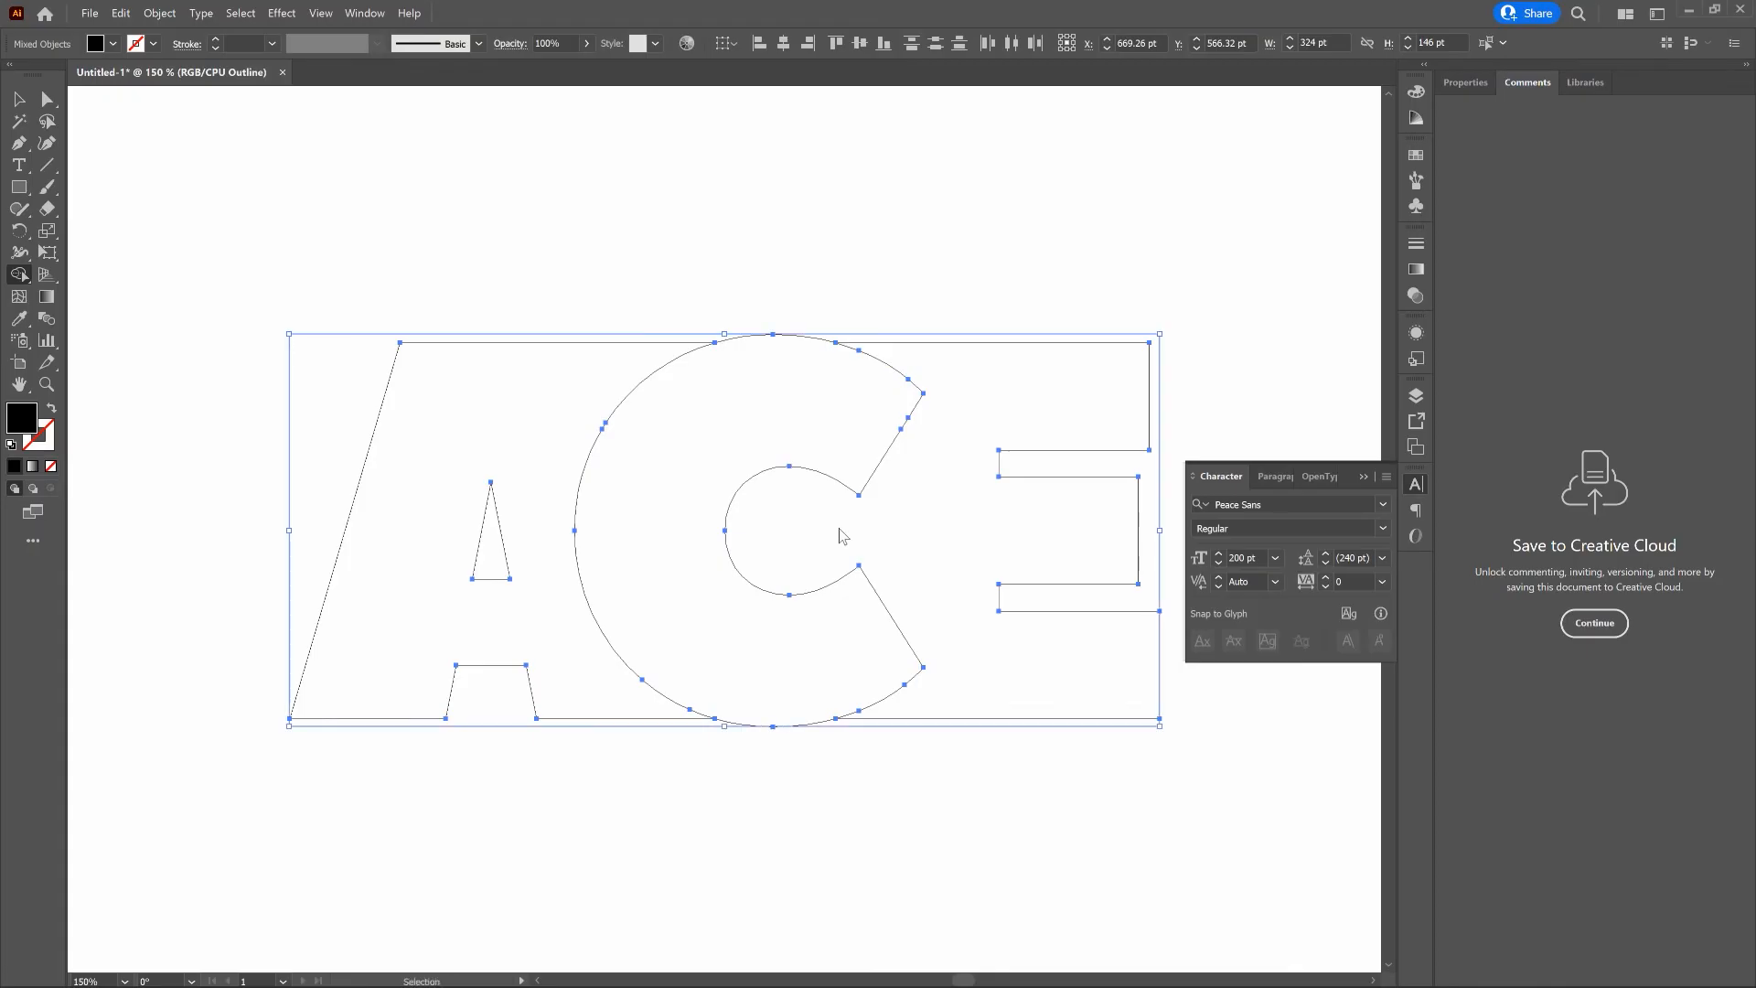
key("ctrl+y")
left_click_drag(845, 461, 862, 293)
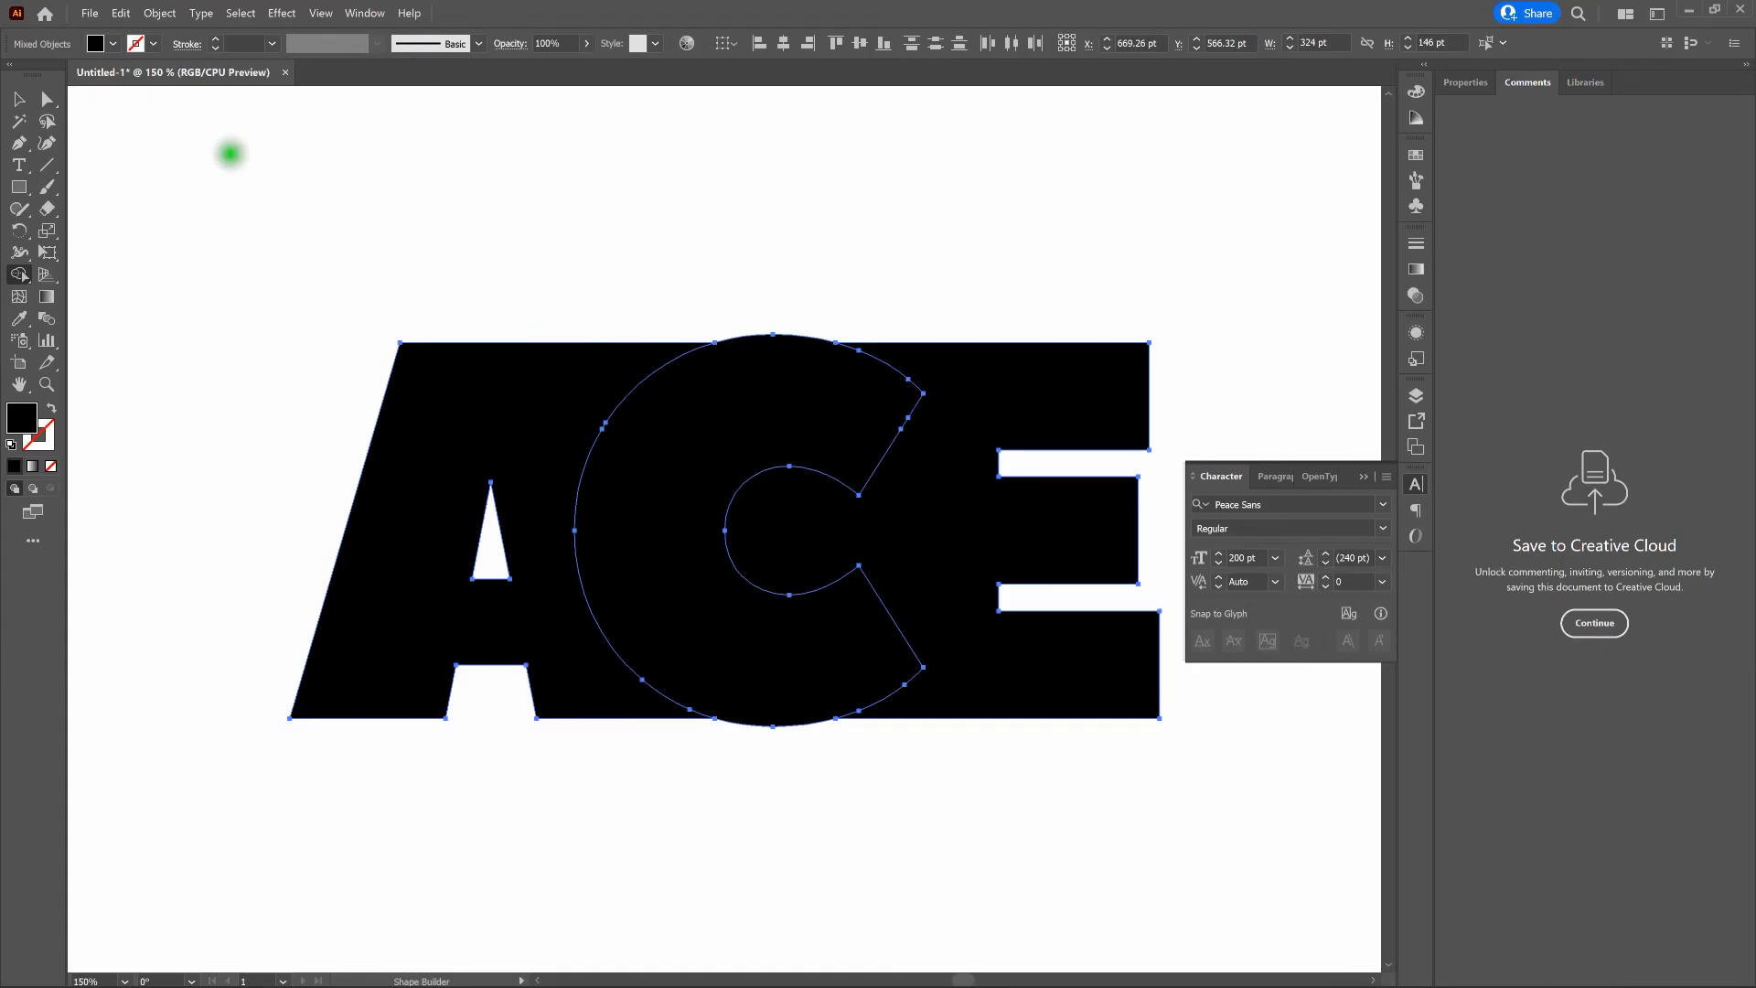
key("v")
left_click(777, 258)
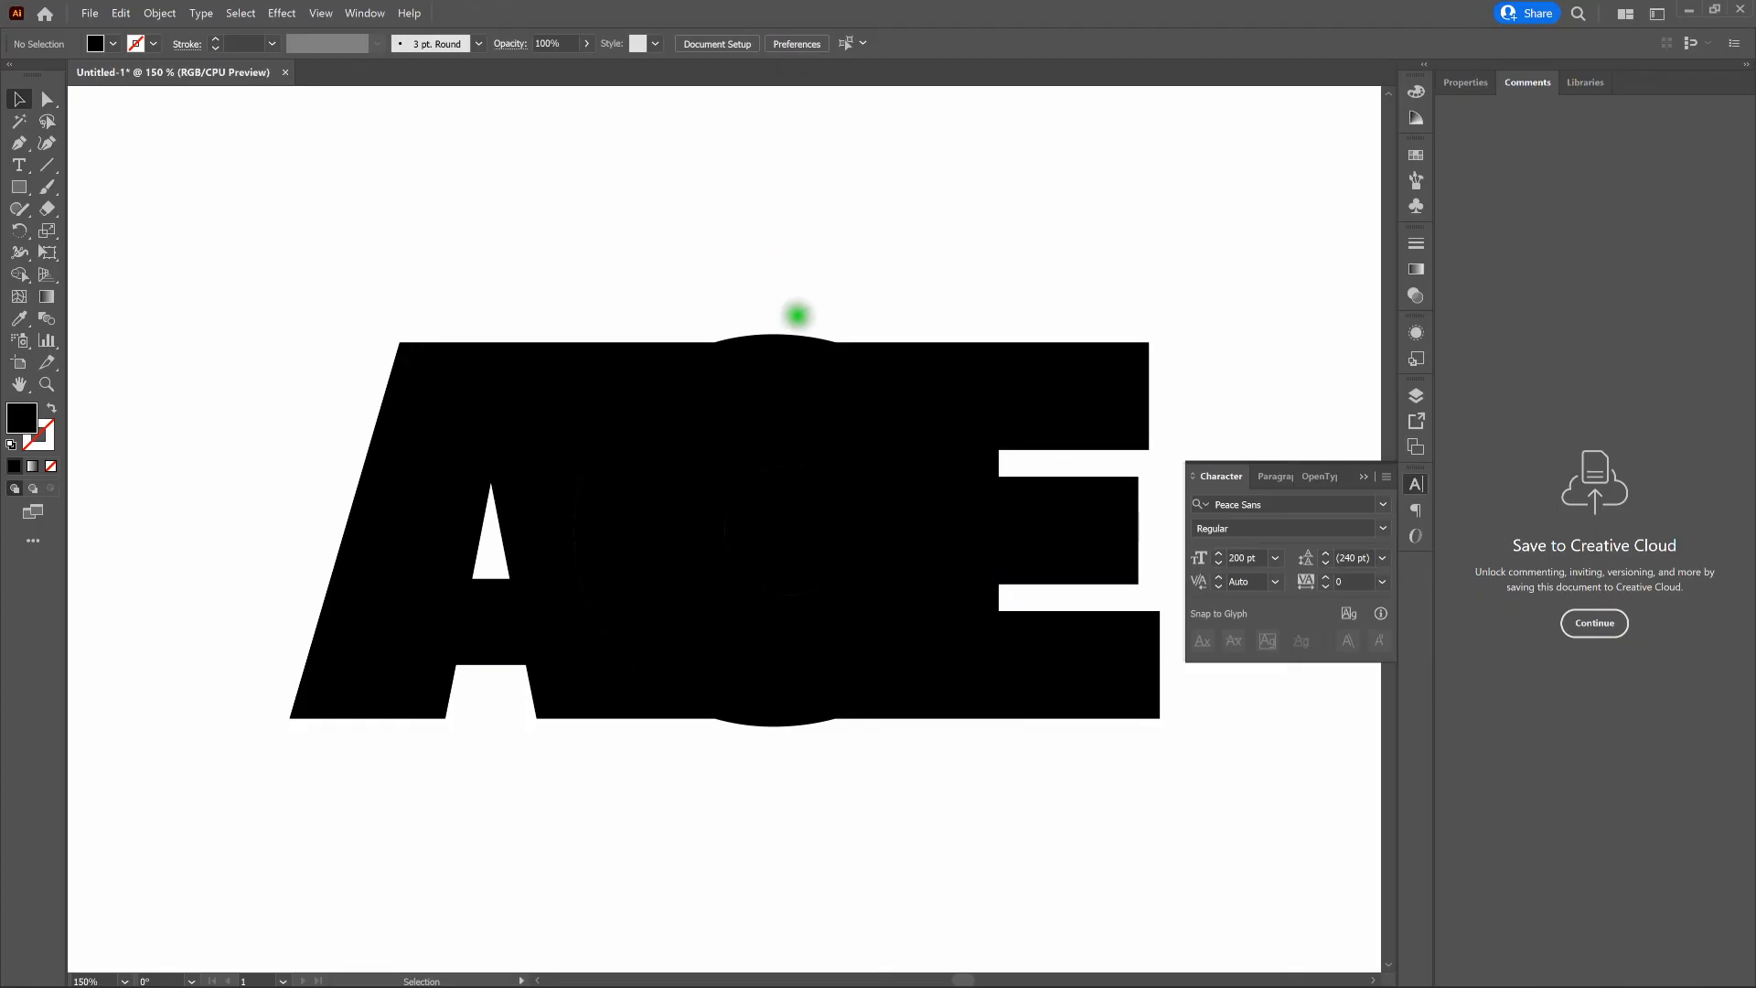
left_click(792, 349)
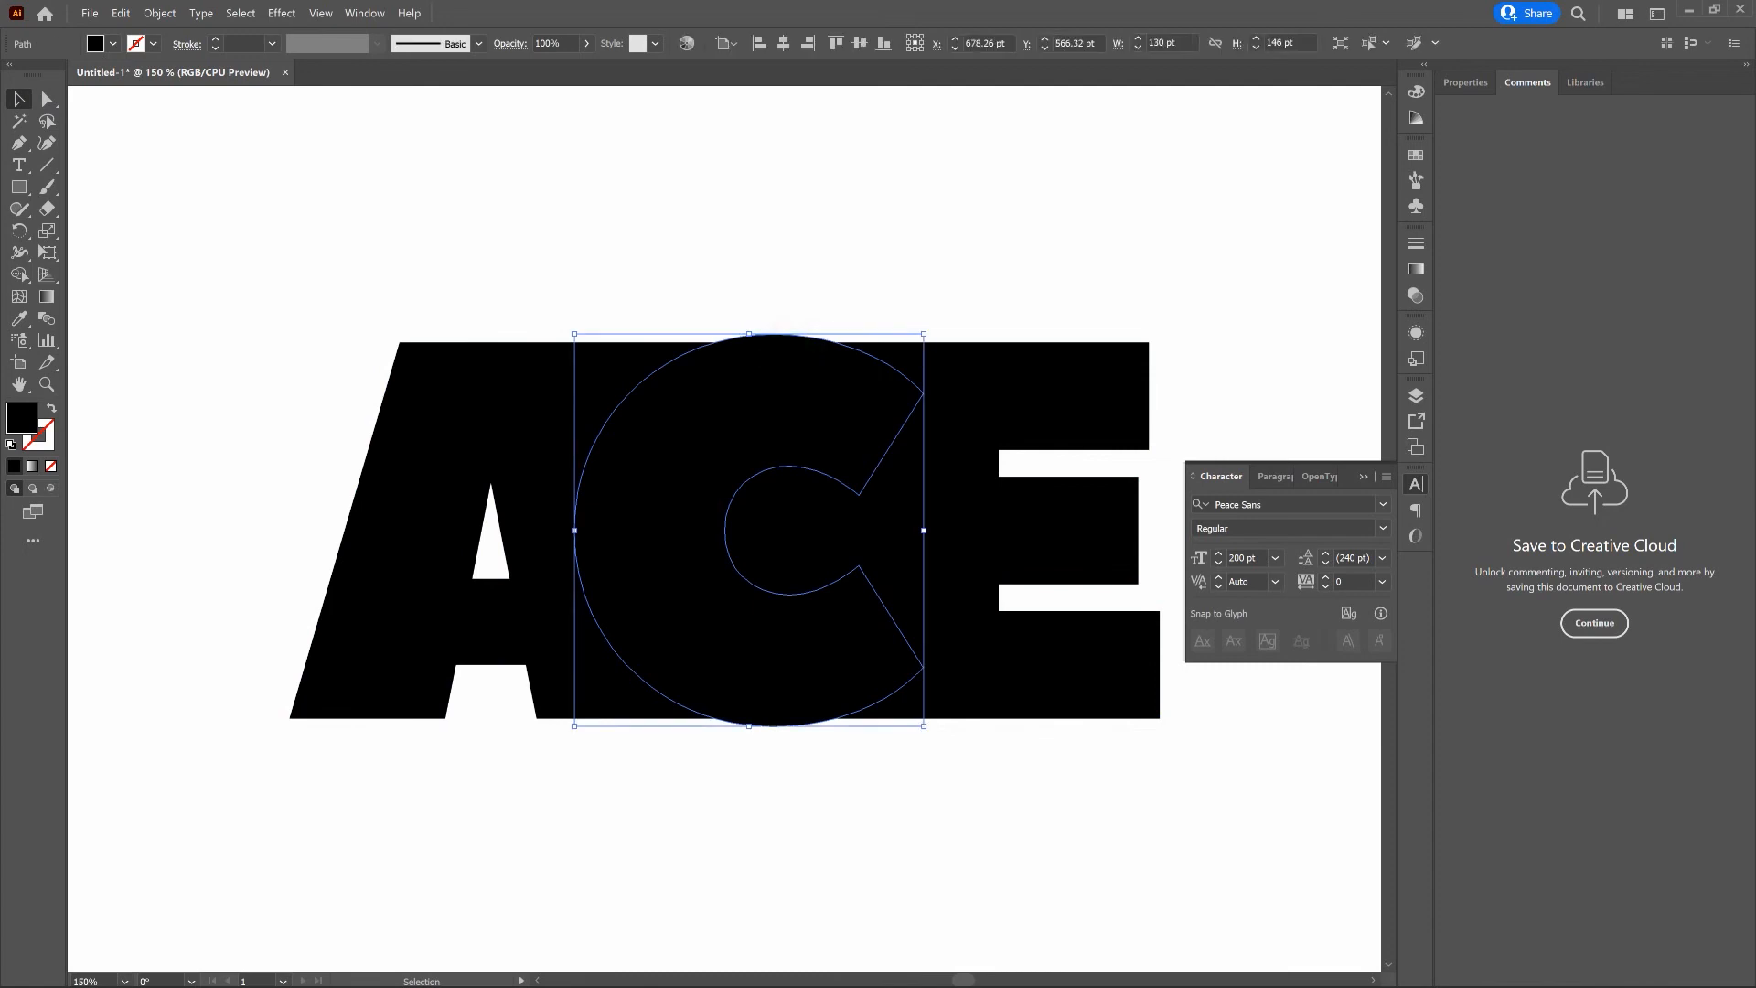
key("Delete")
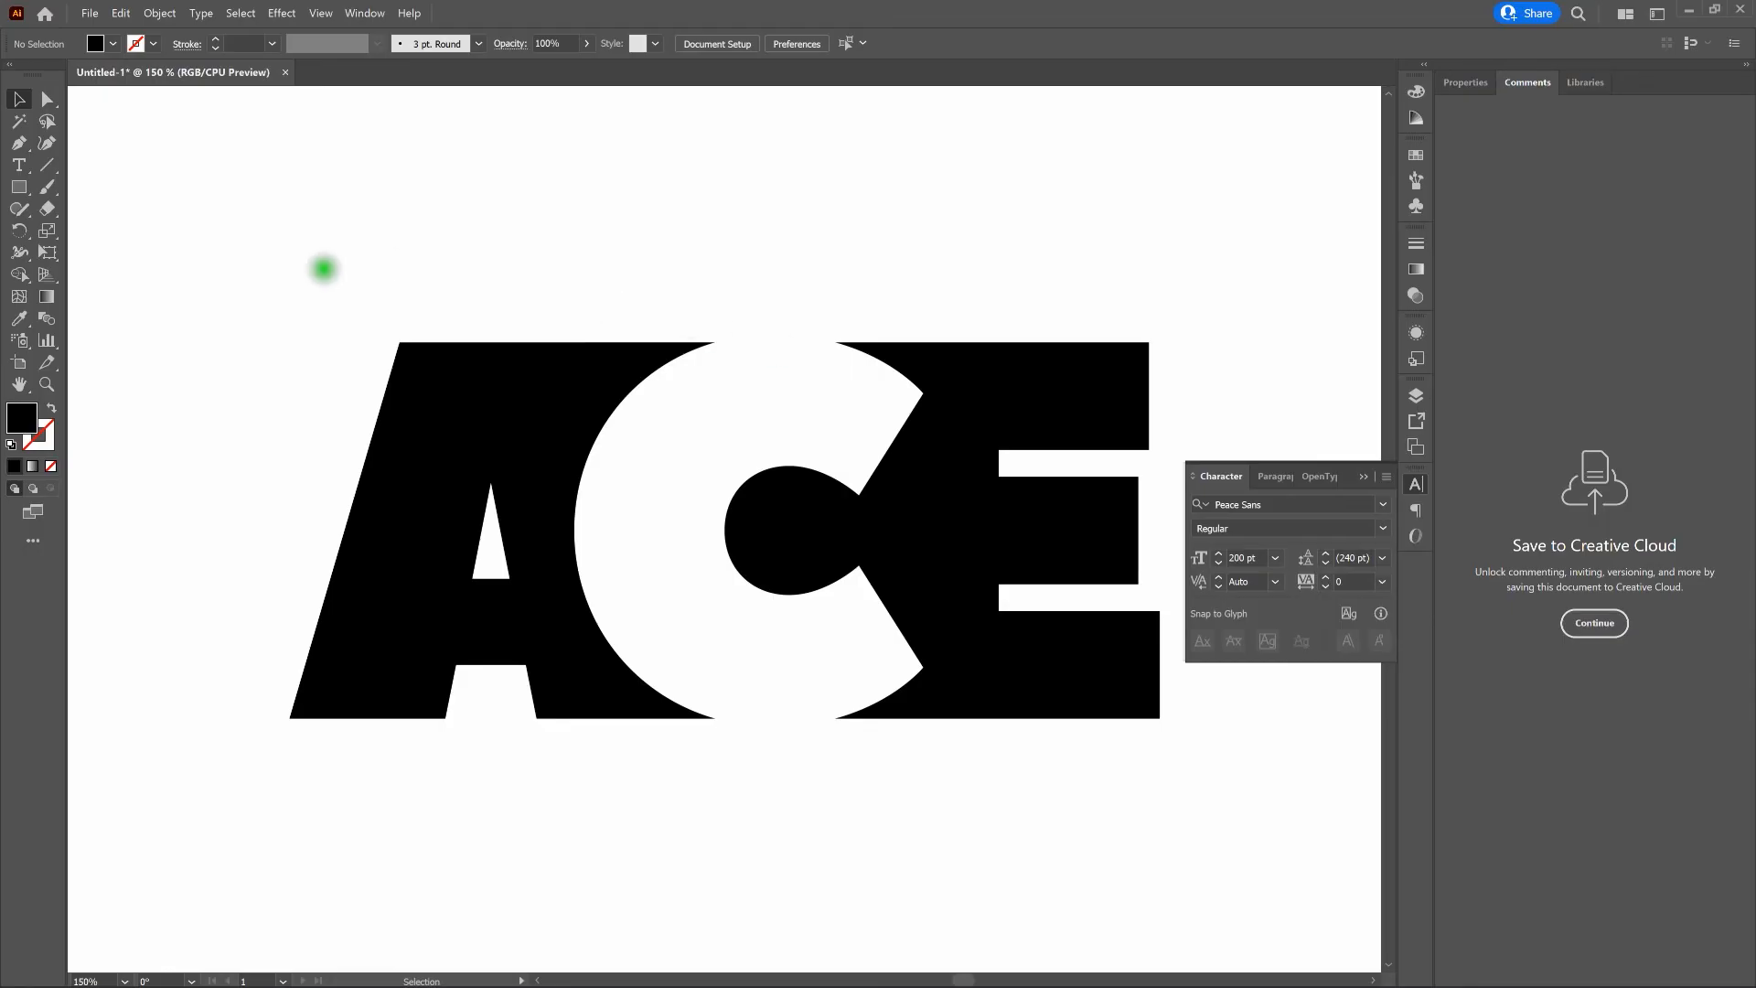
- Group the remaining A and E shapes of the lower ACE design
left_click_drag(253, 270, 1251, 798)
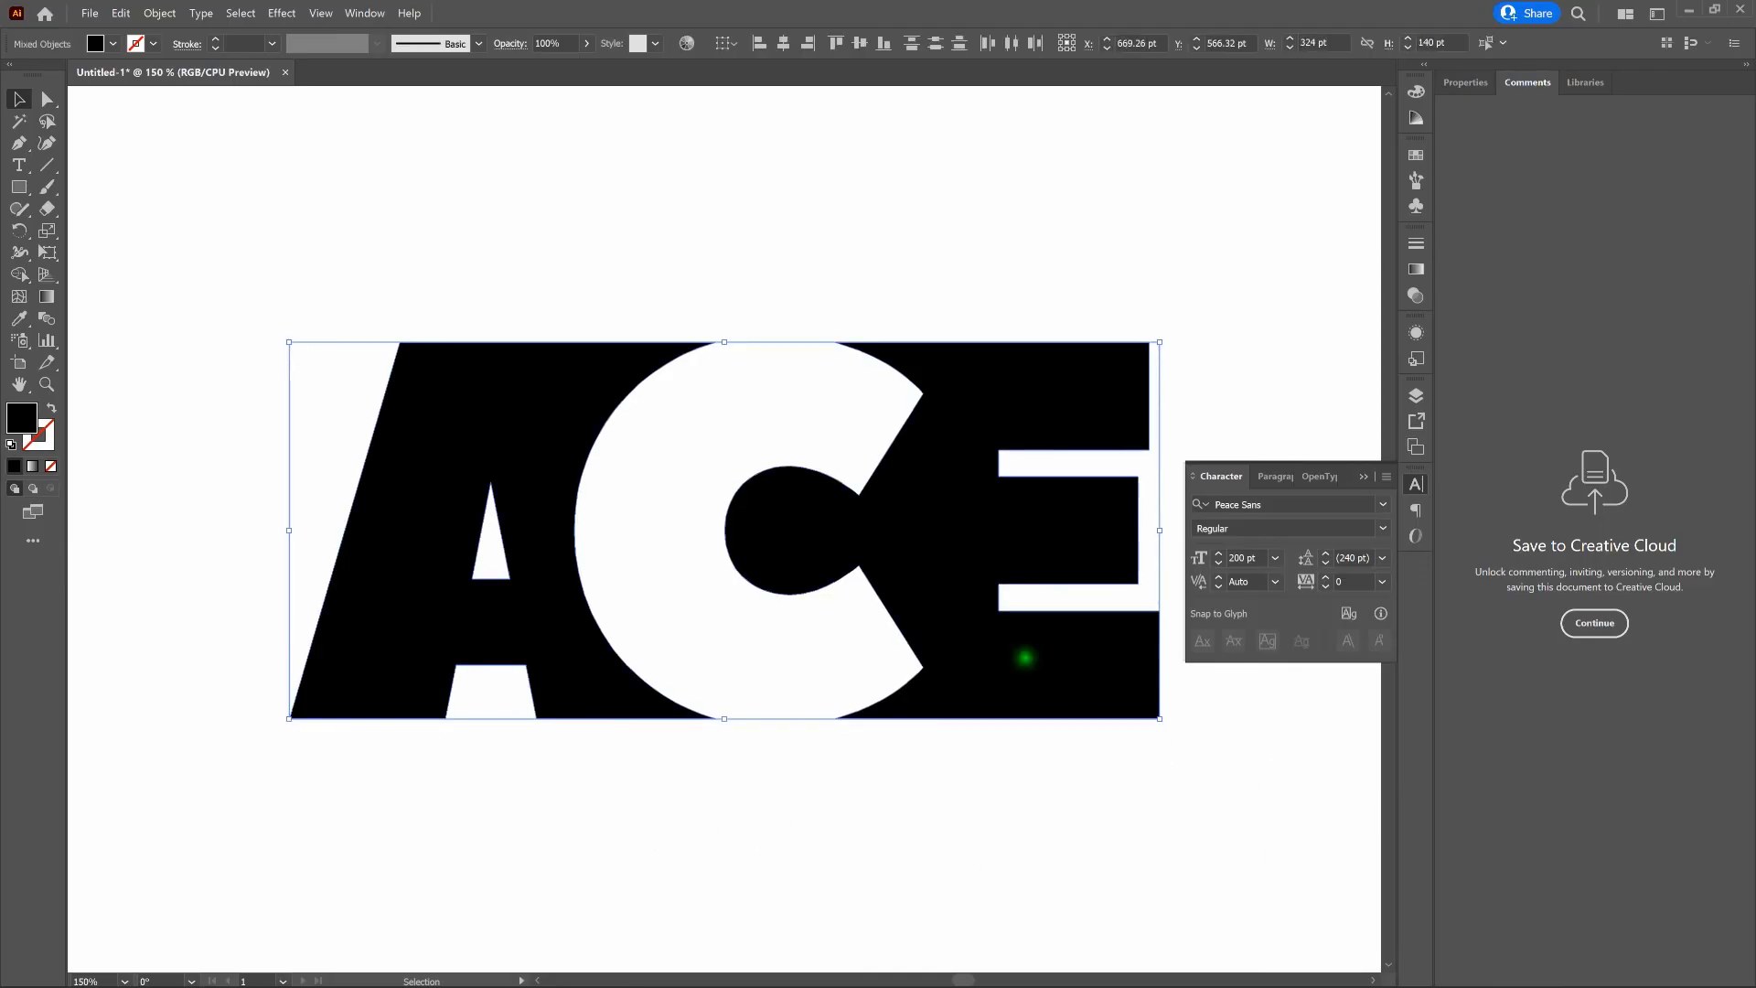
right_click(1015, 386)
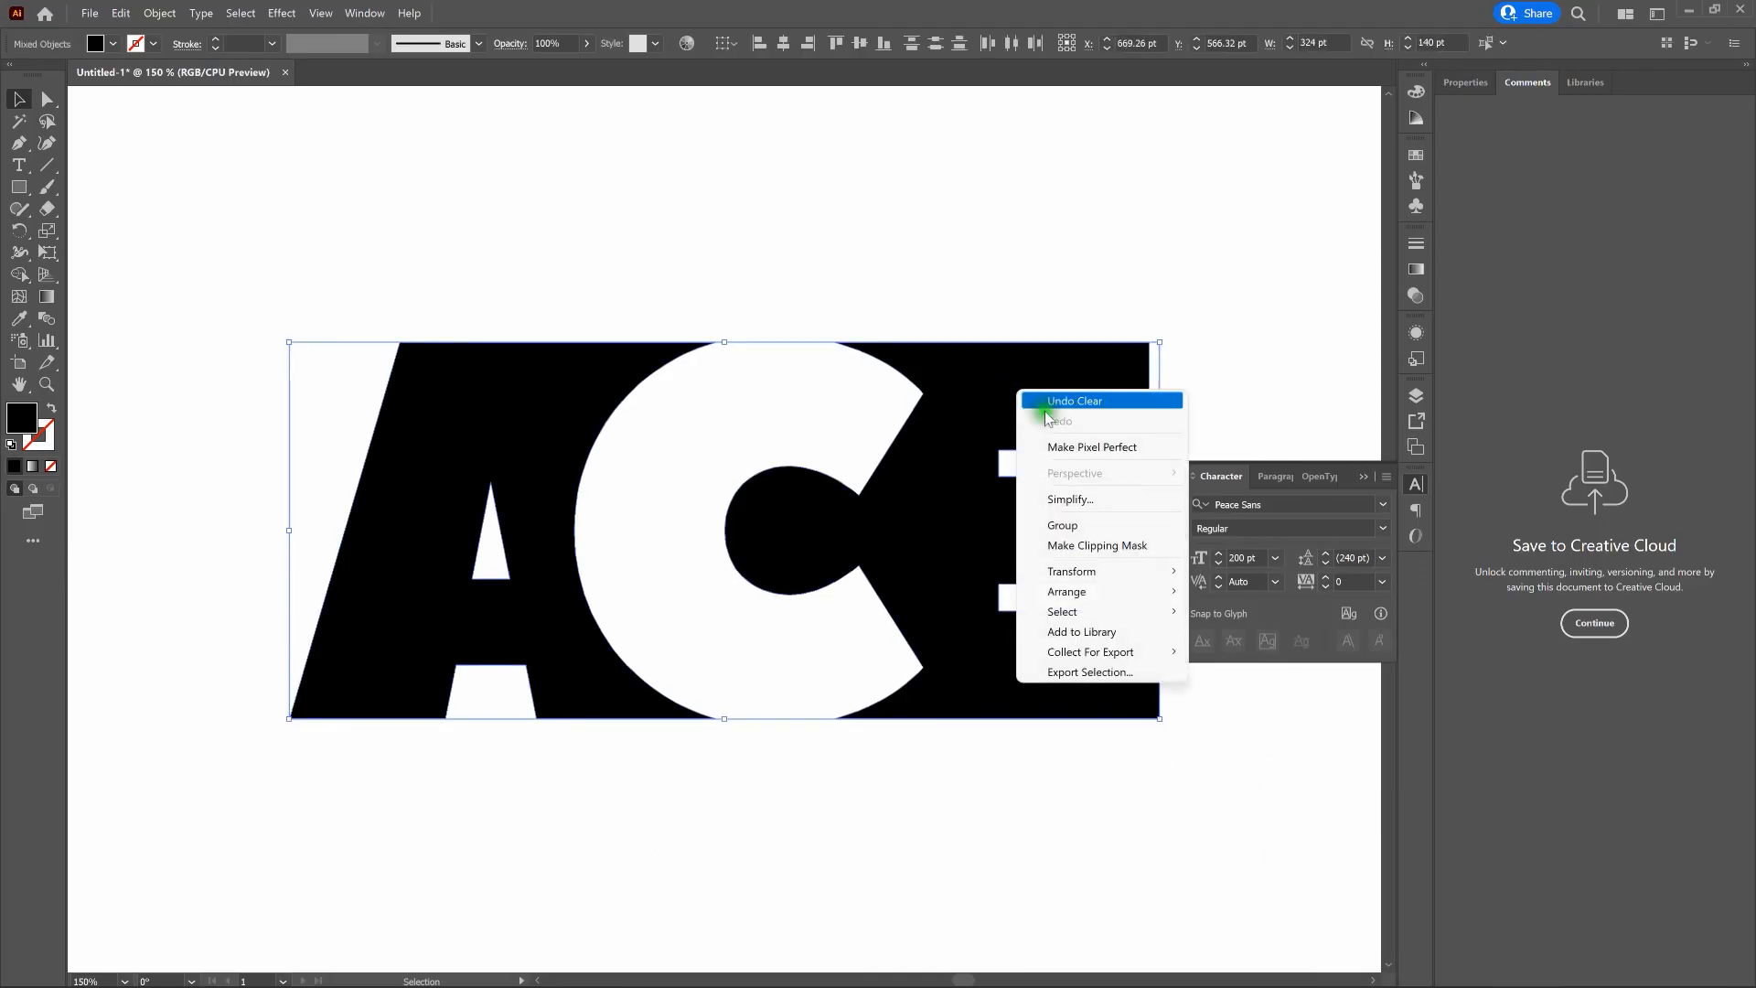
left_click(1111, 526)
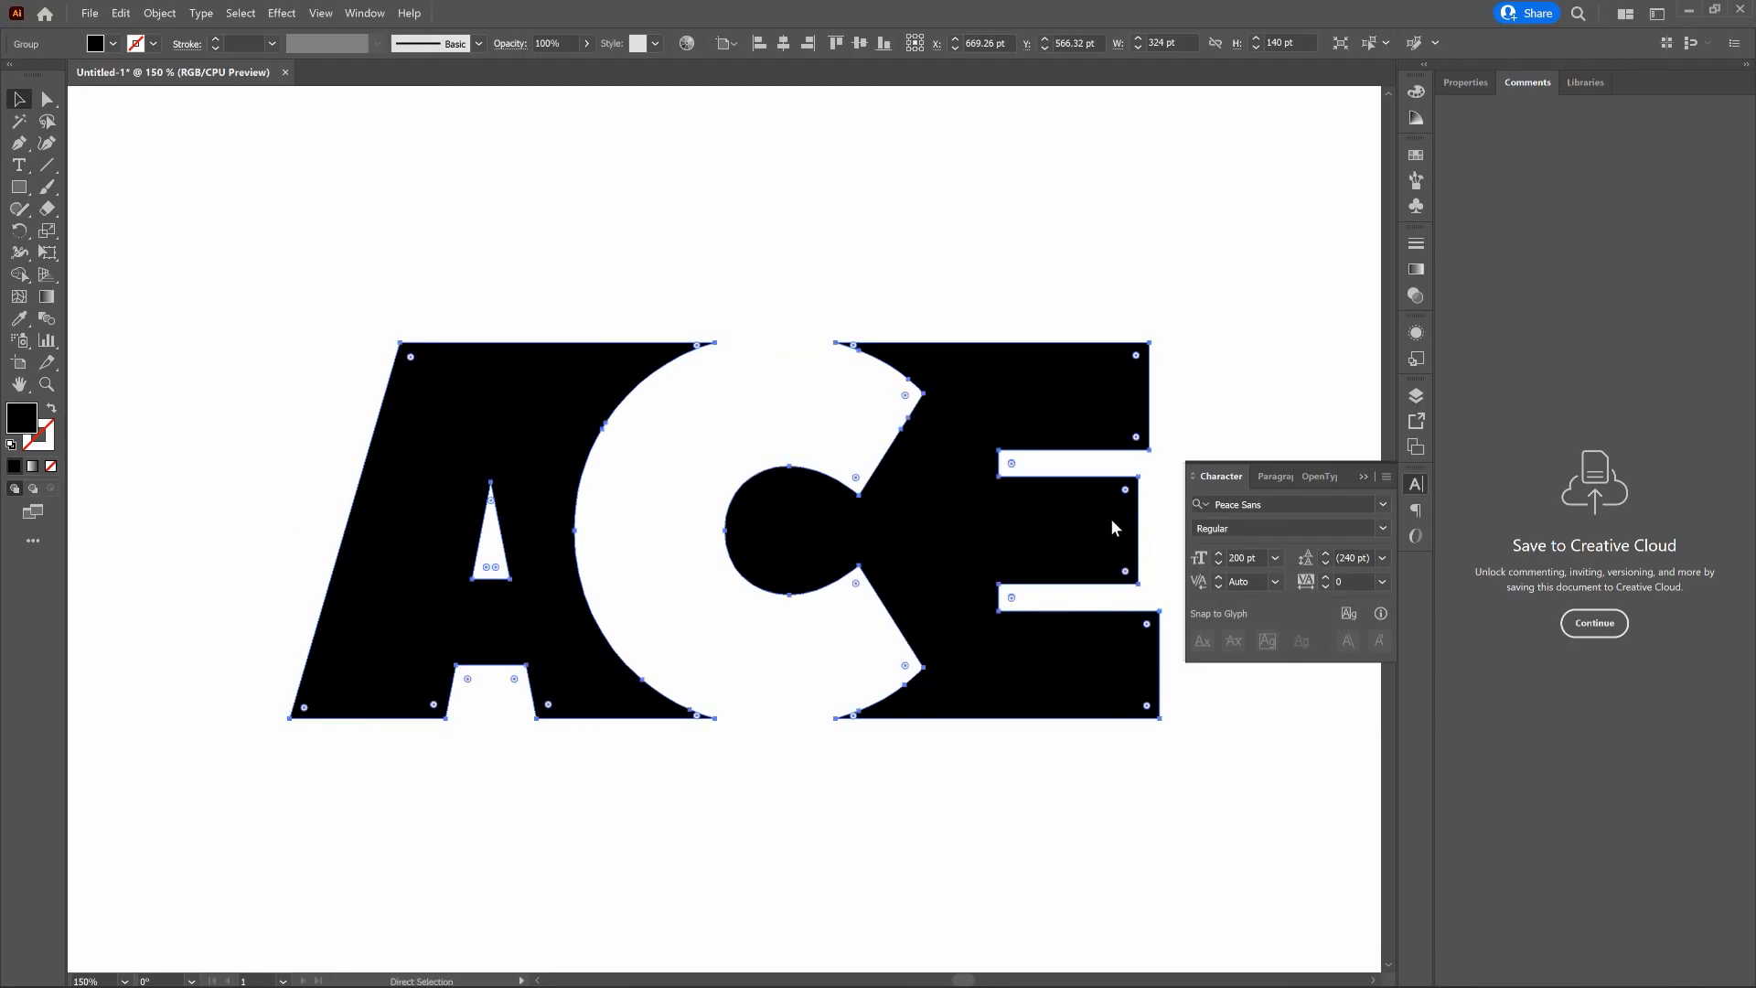
- Center the lower ACE group horizontally on the artboard, move it 60 pt down, and deselect it
key("ctrl+0")
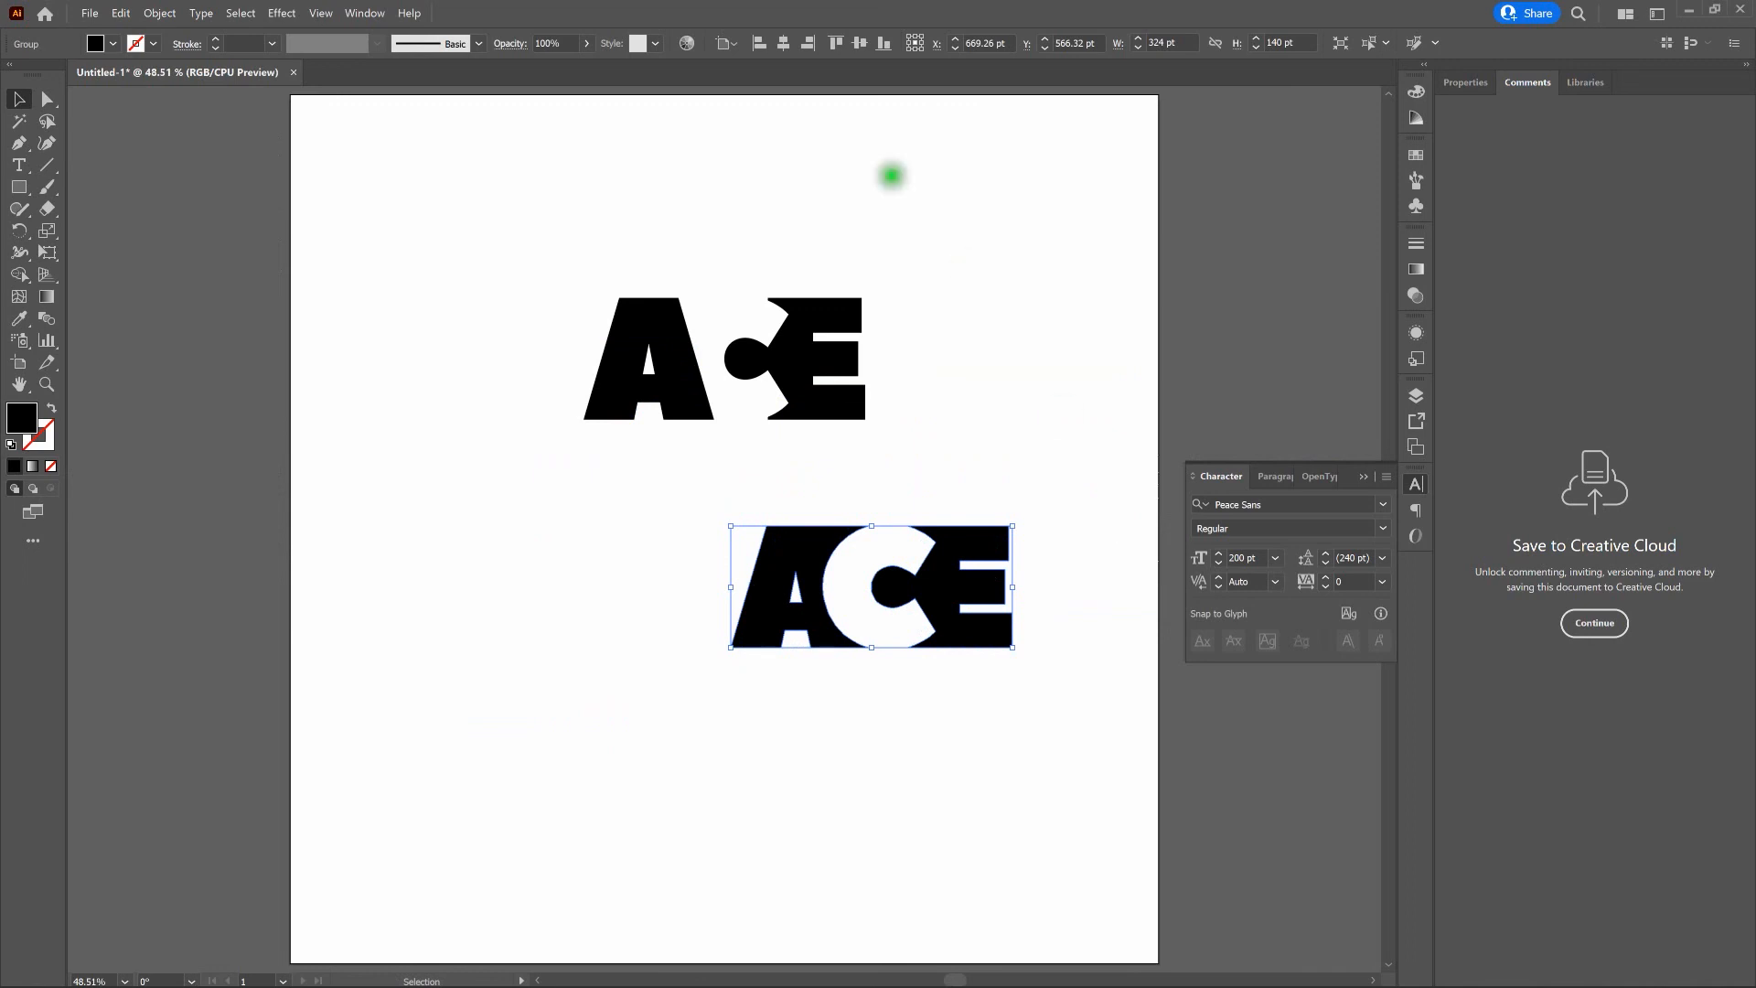
left_click(784, 46)
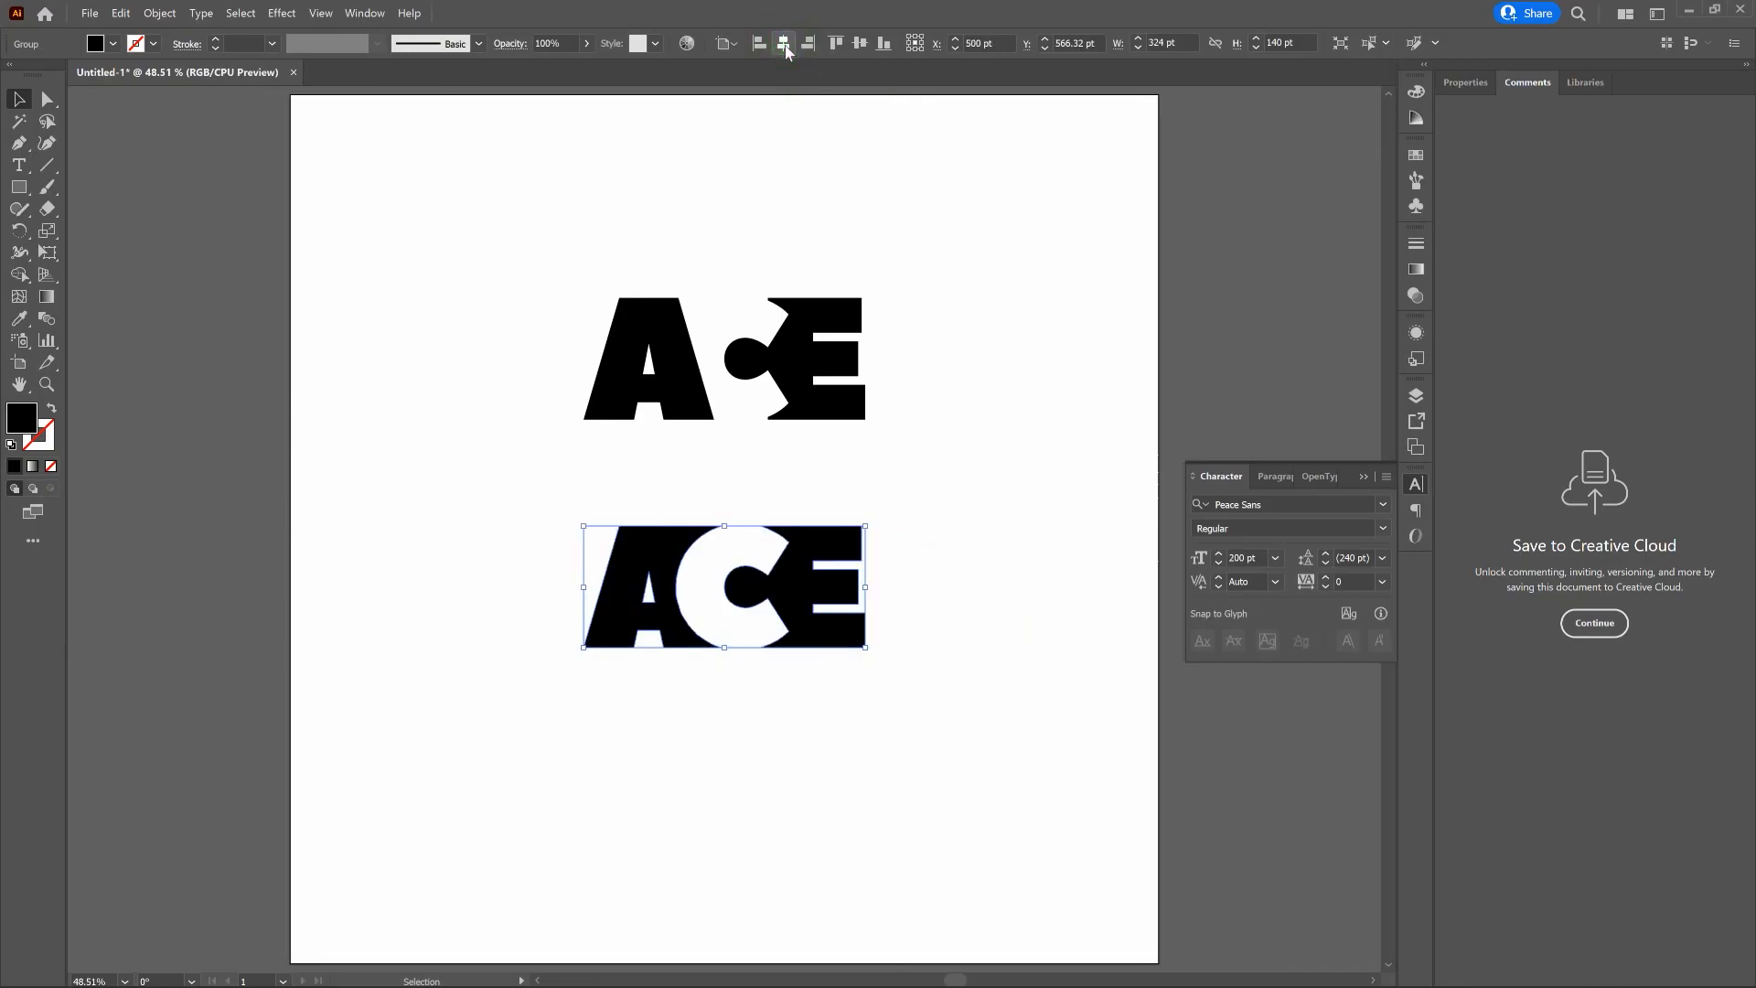
key("shift+Down")
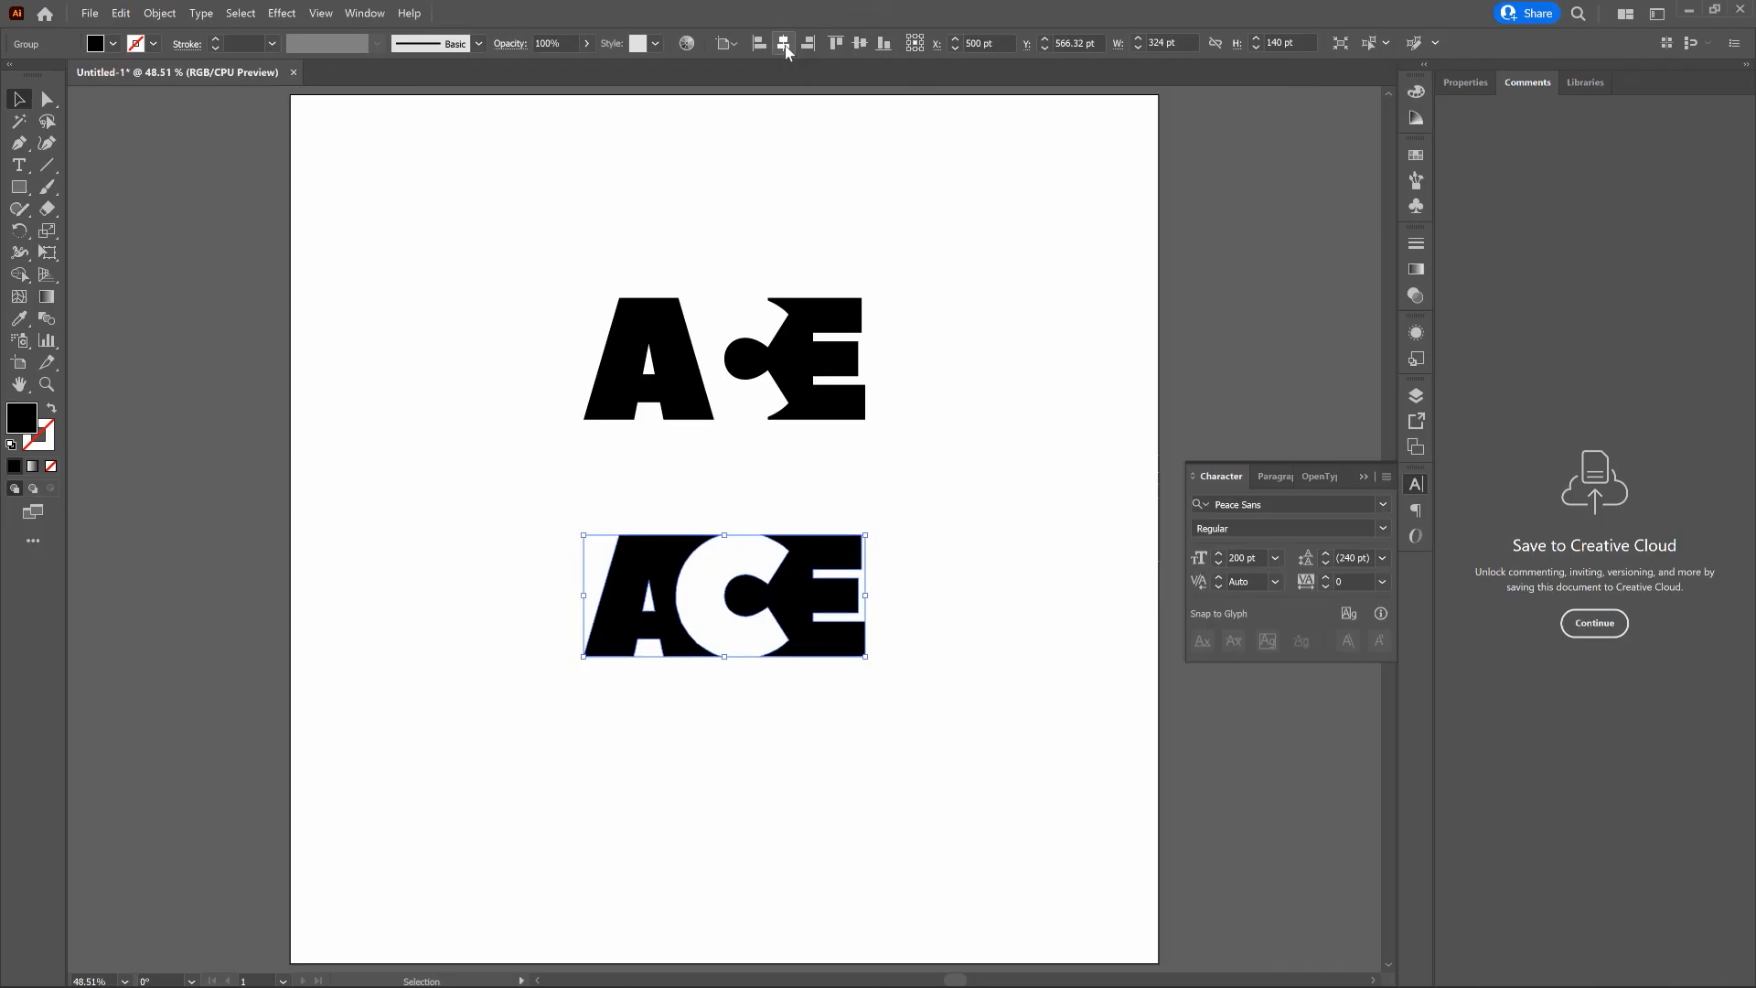
key("shift+Down")
key("shift+Down")
key("shift+Down")
key("shift+Down")
key("shift+Down")
key("shift+Down")
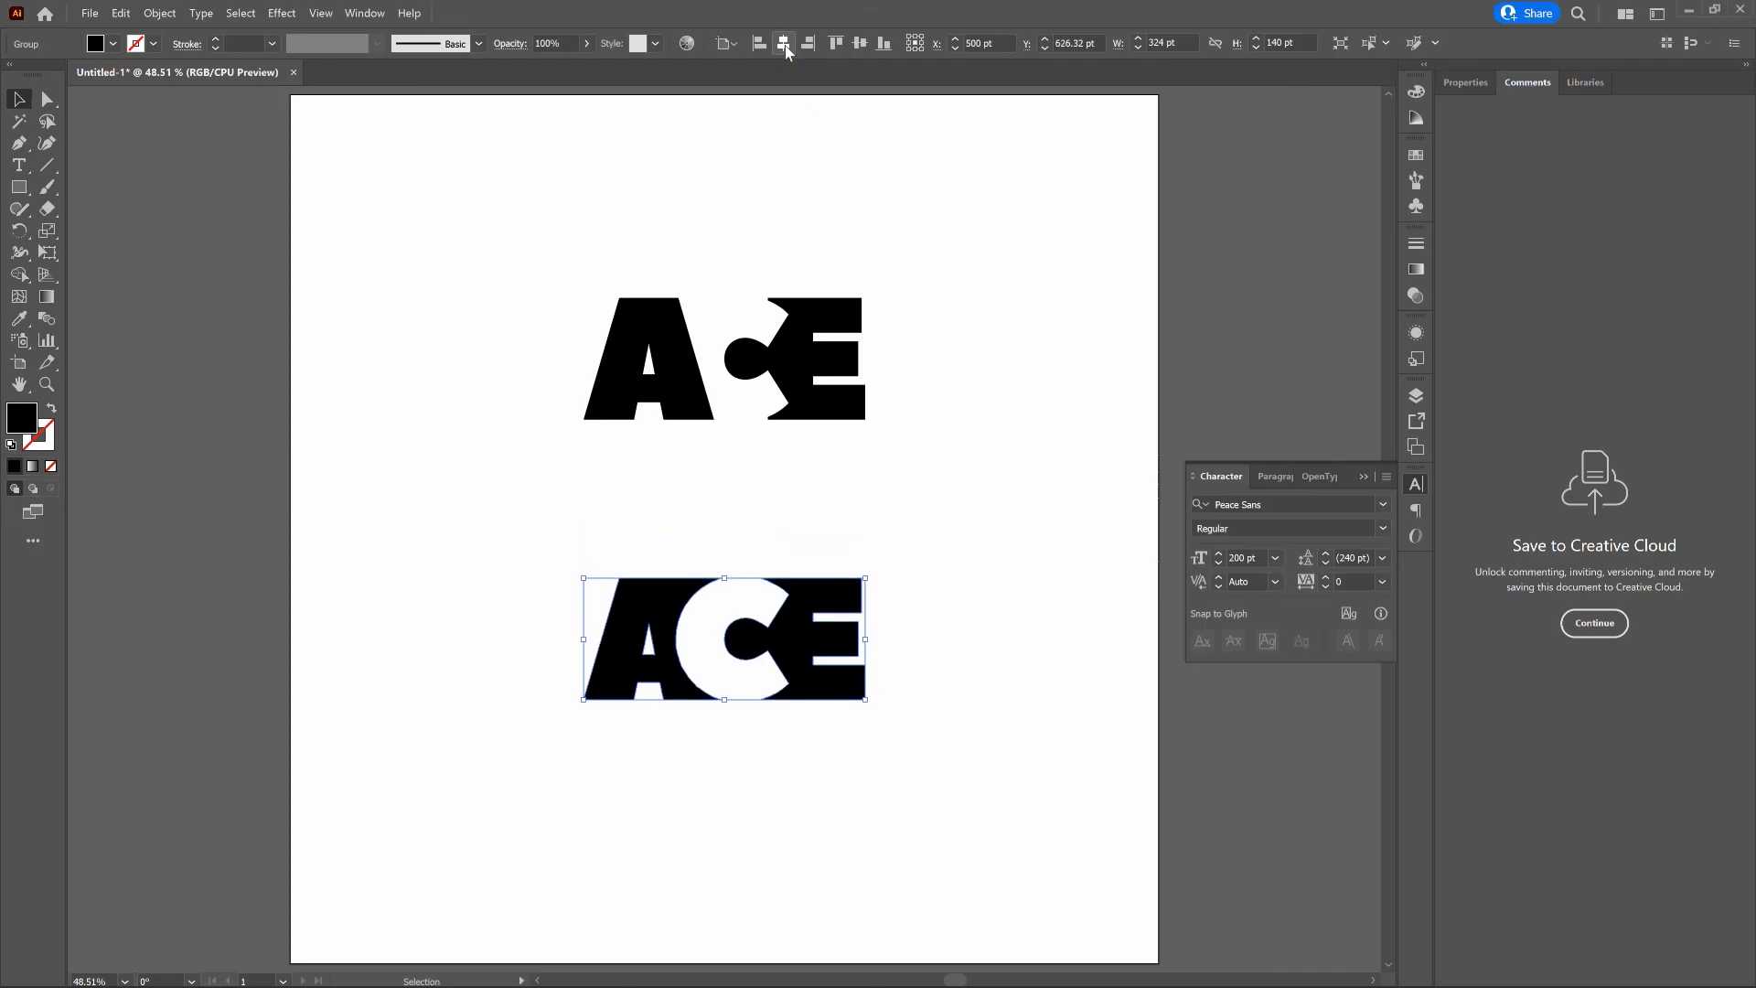
left_click(1073, 449)
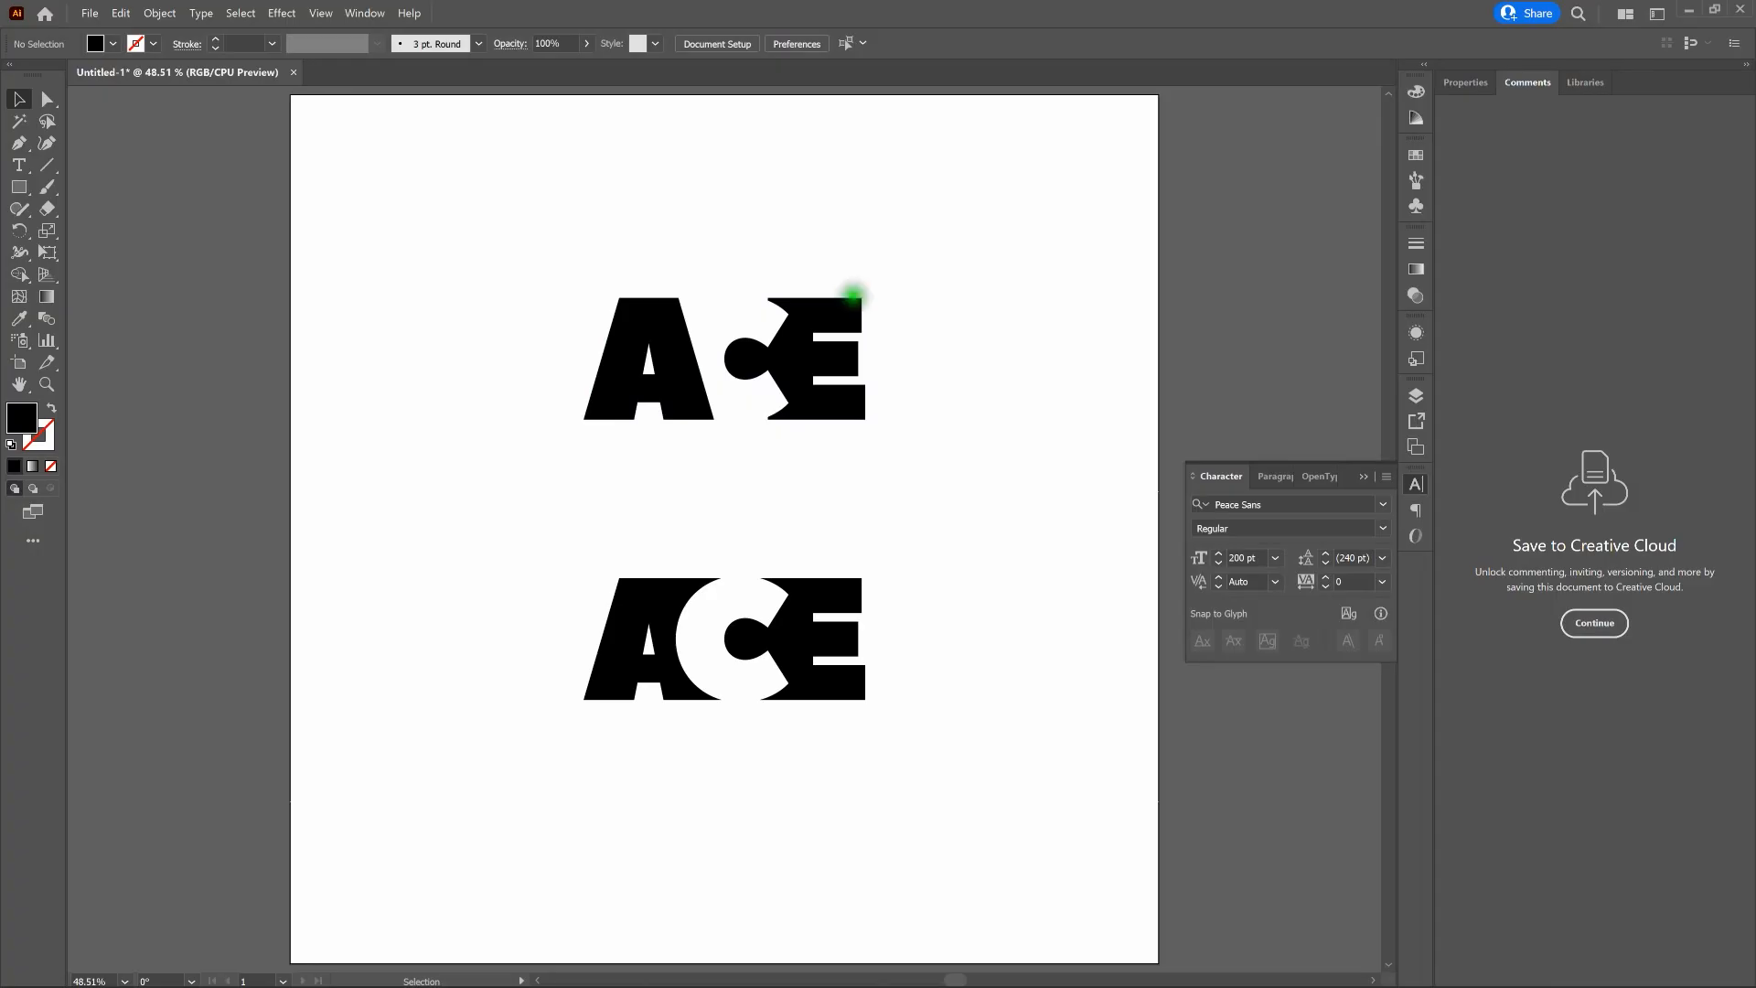
- Ungroup the upper ACE design and leave nothing selected
left_click(852, 295)
right_click(837, 302)
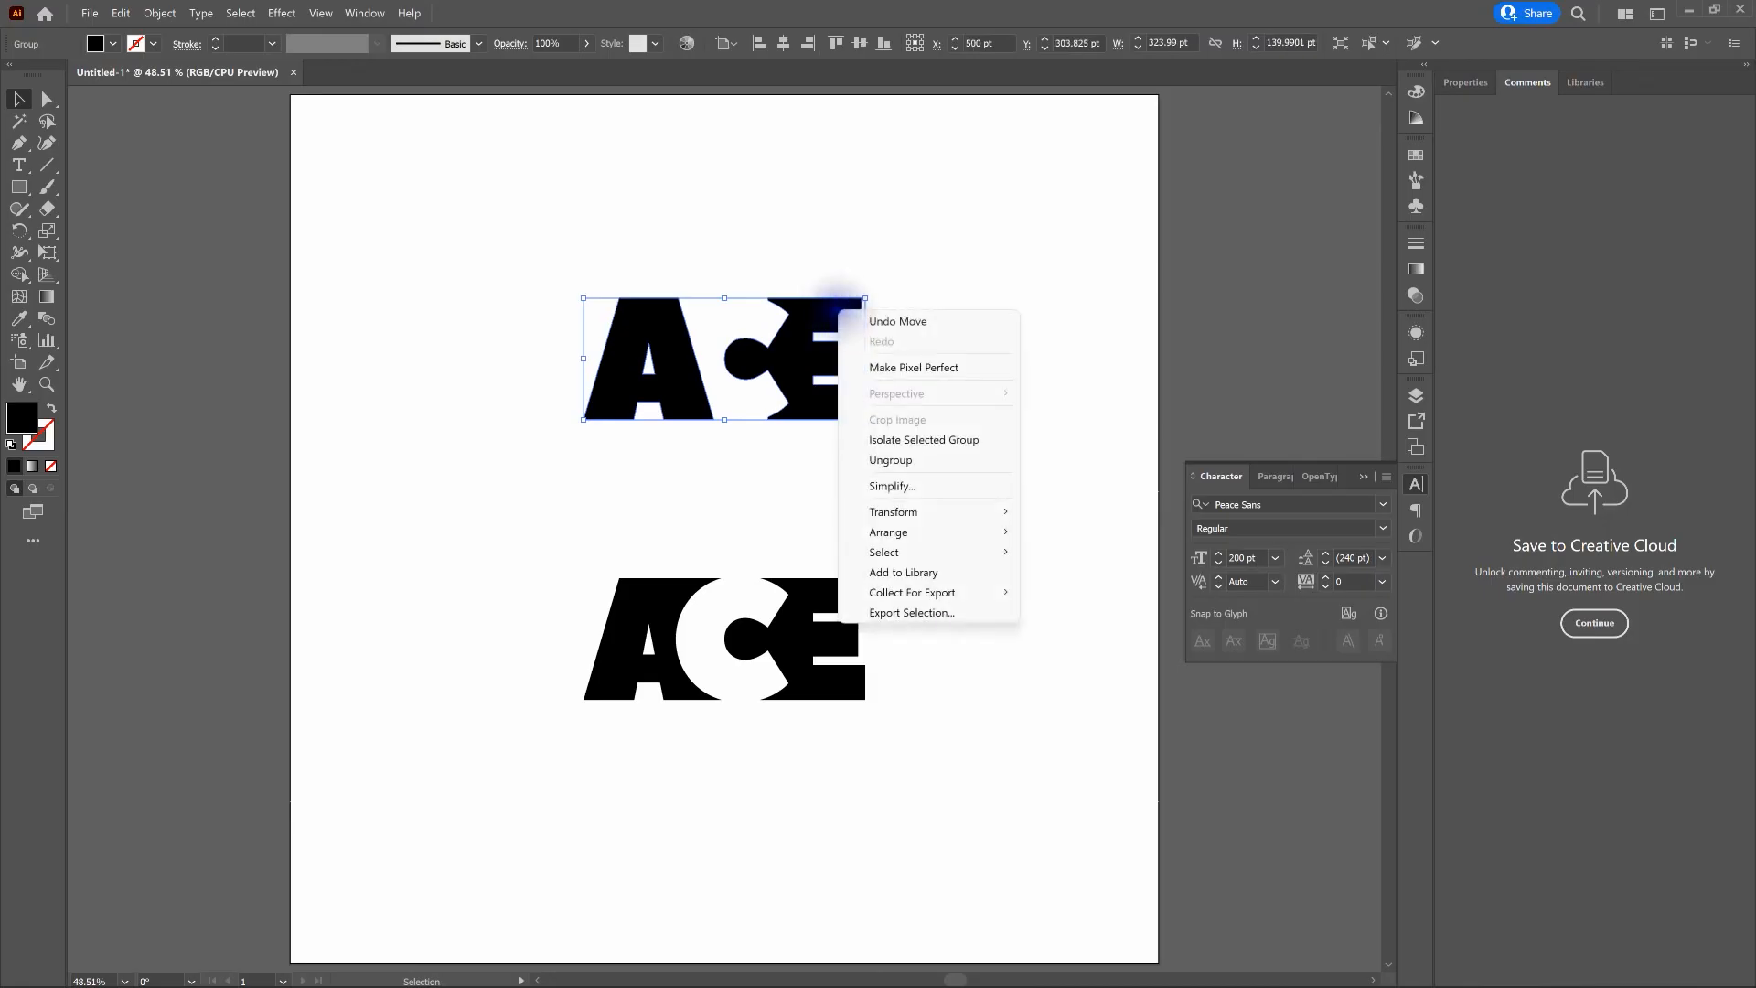
left_click(951, 460)
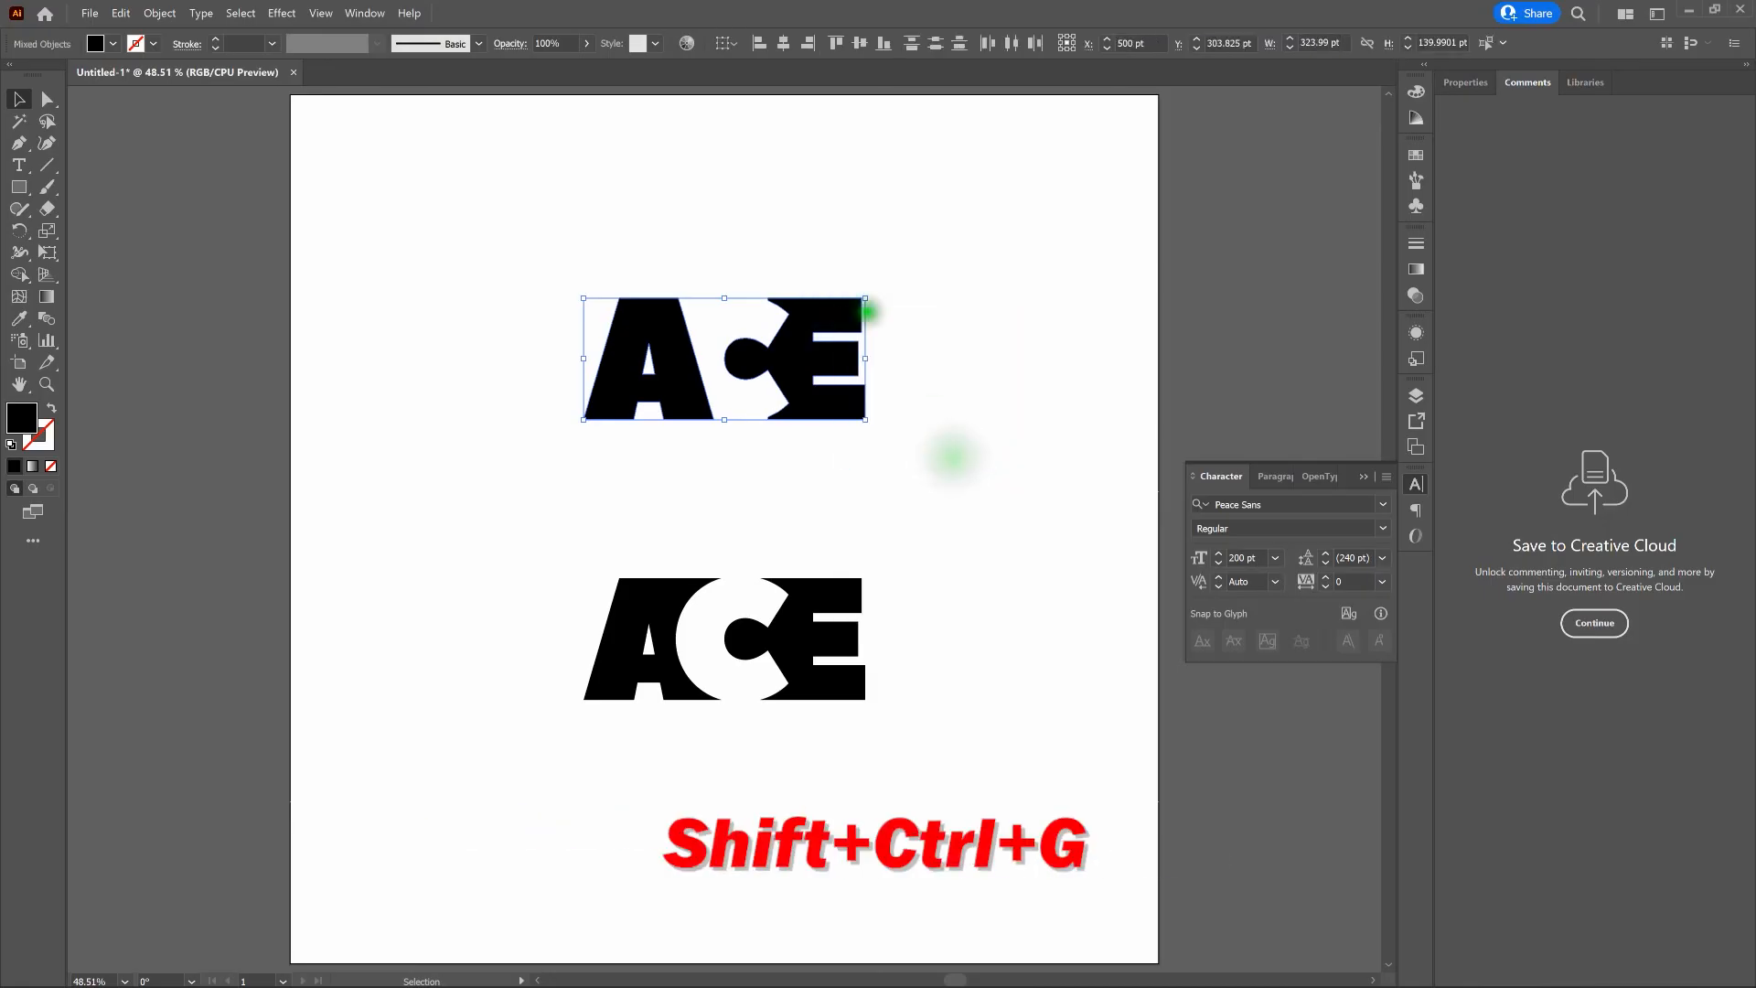
left_click(795, 227)
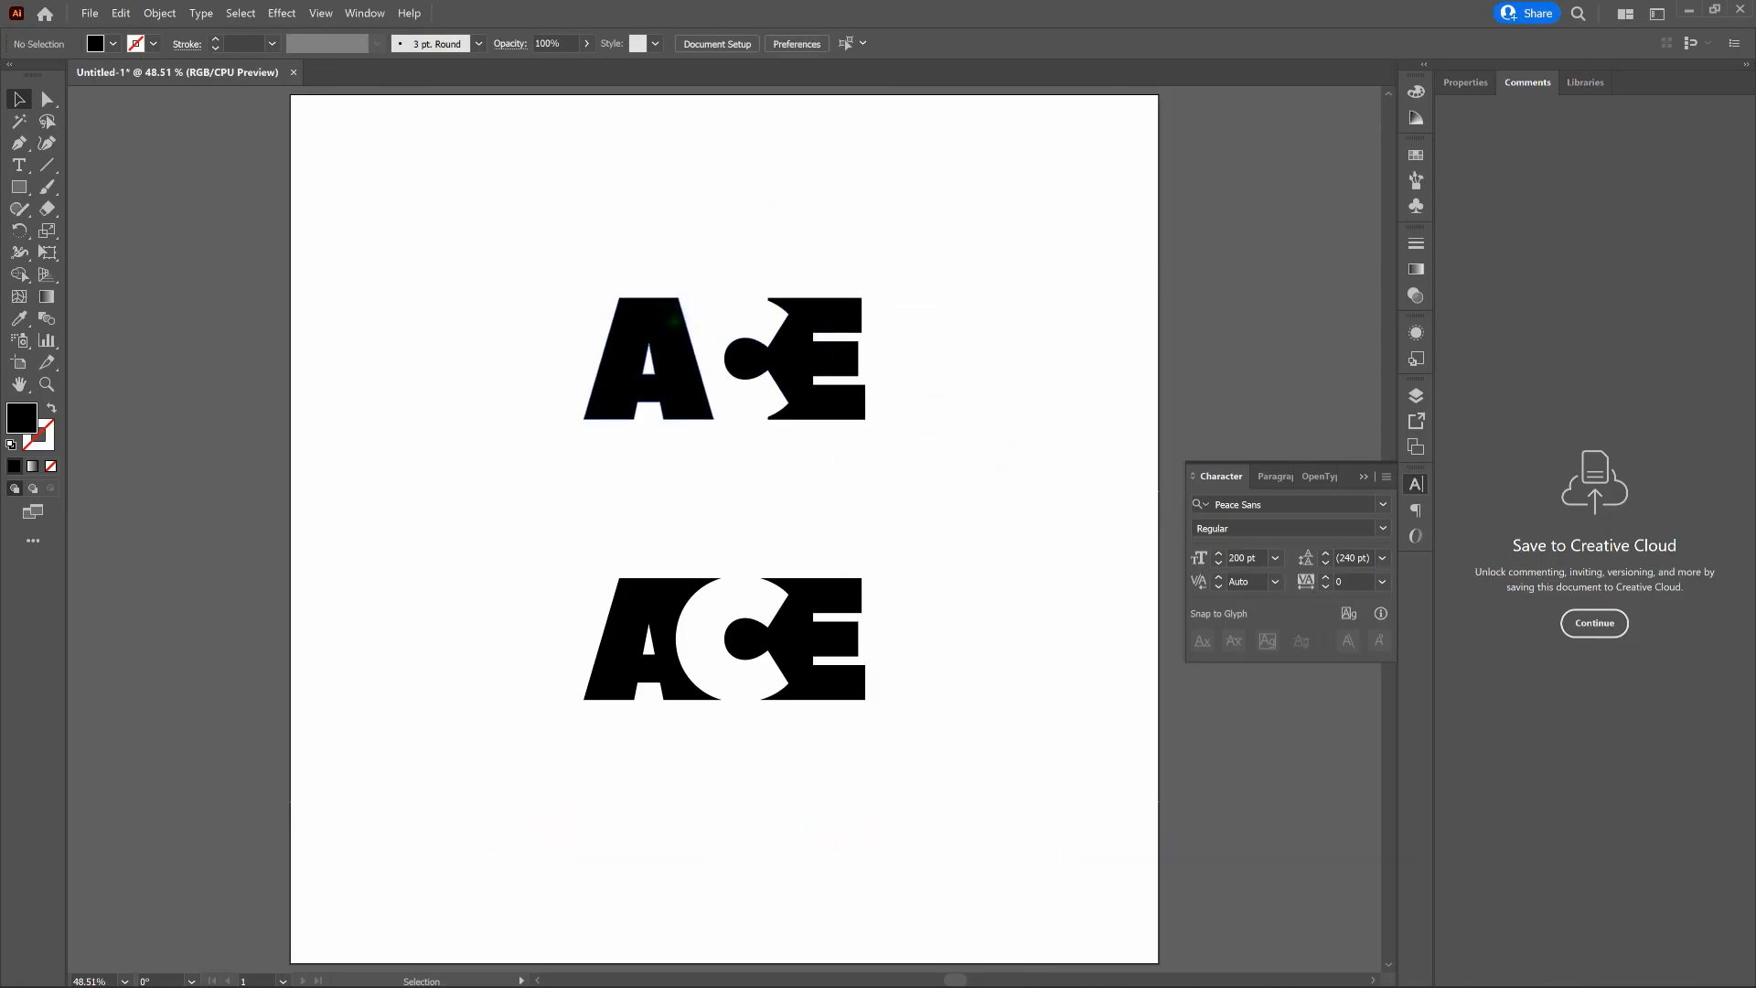
- Fill the upper letter A with the light blue 5F9AF9
left_click(672, 320)
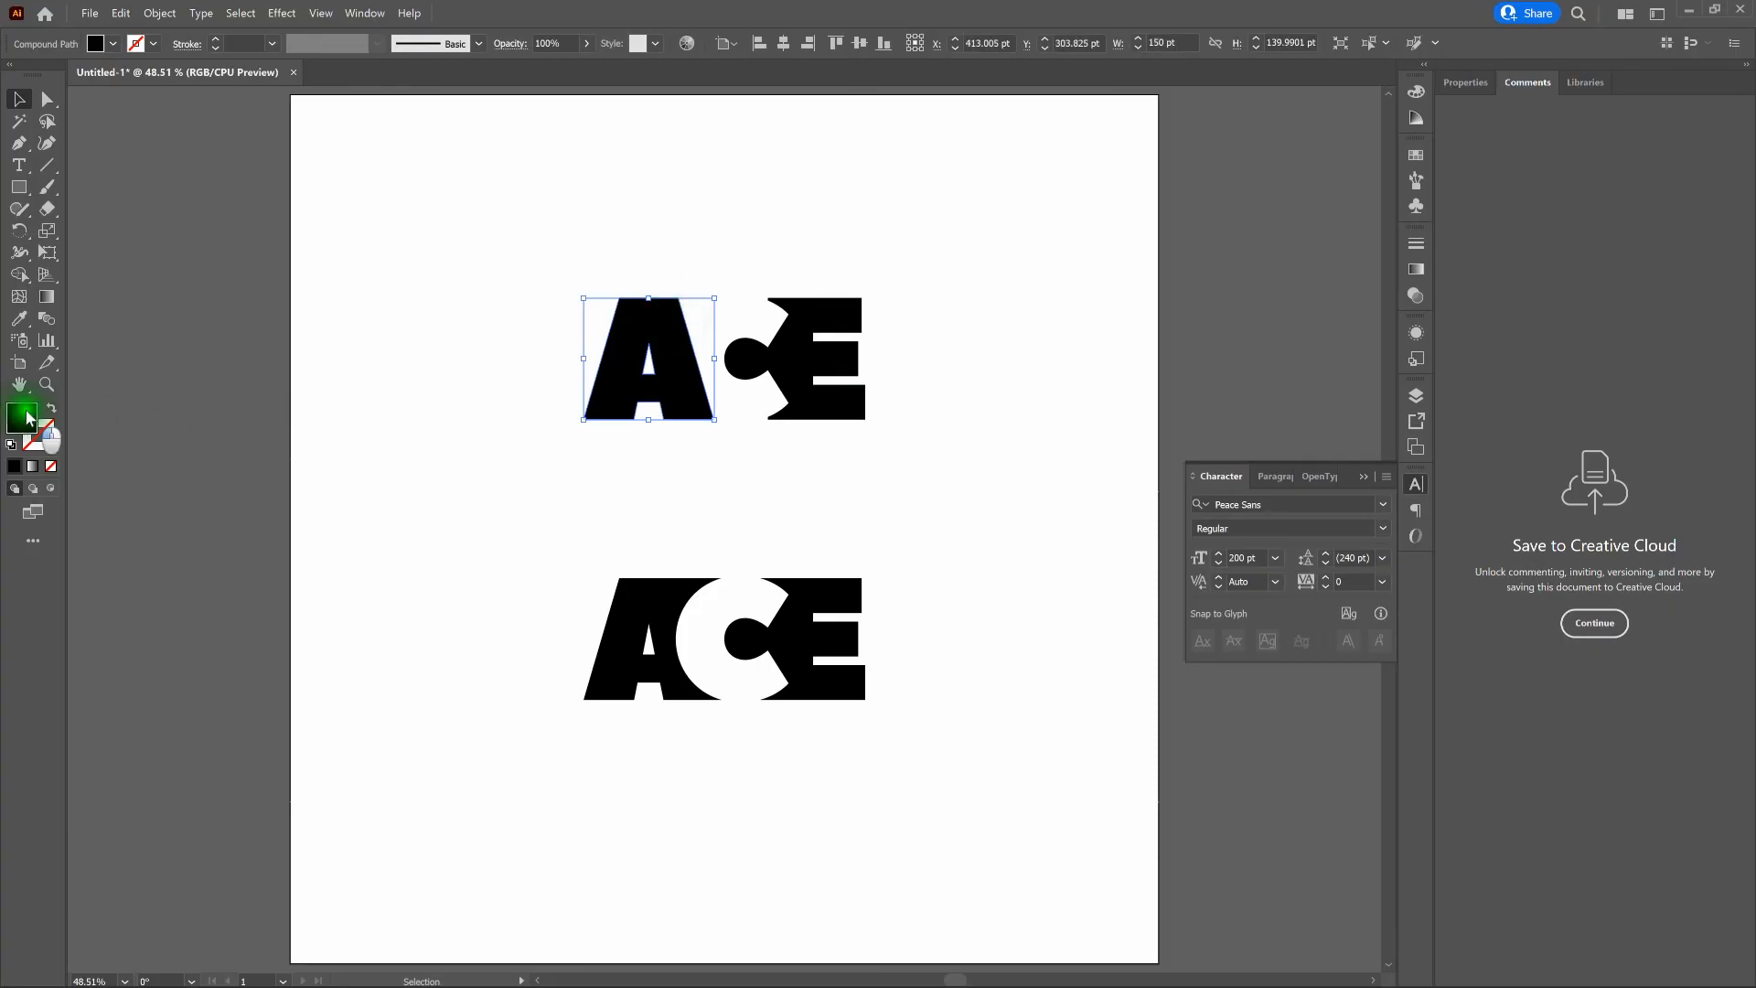
double_click(26, 417)
left_click(1335, 468)
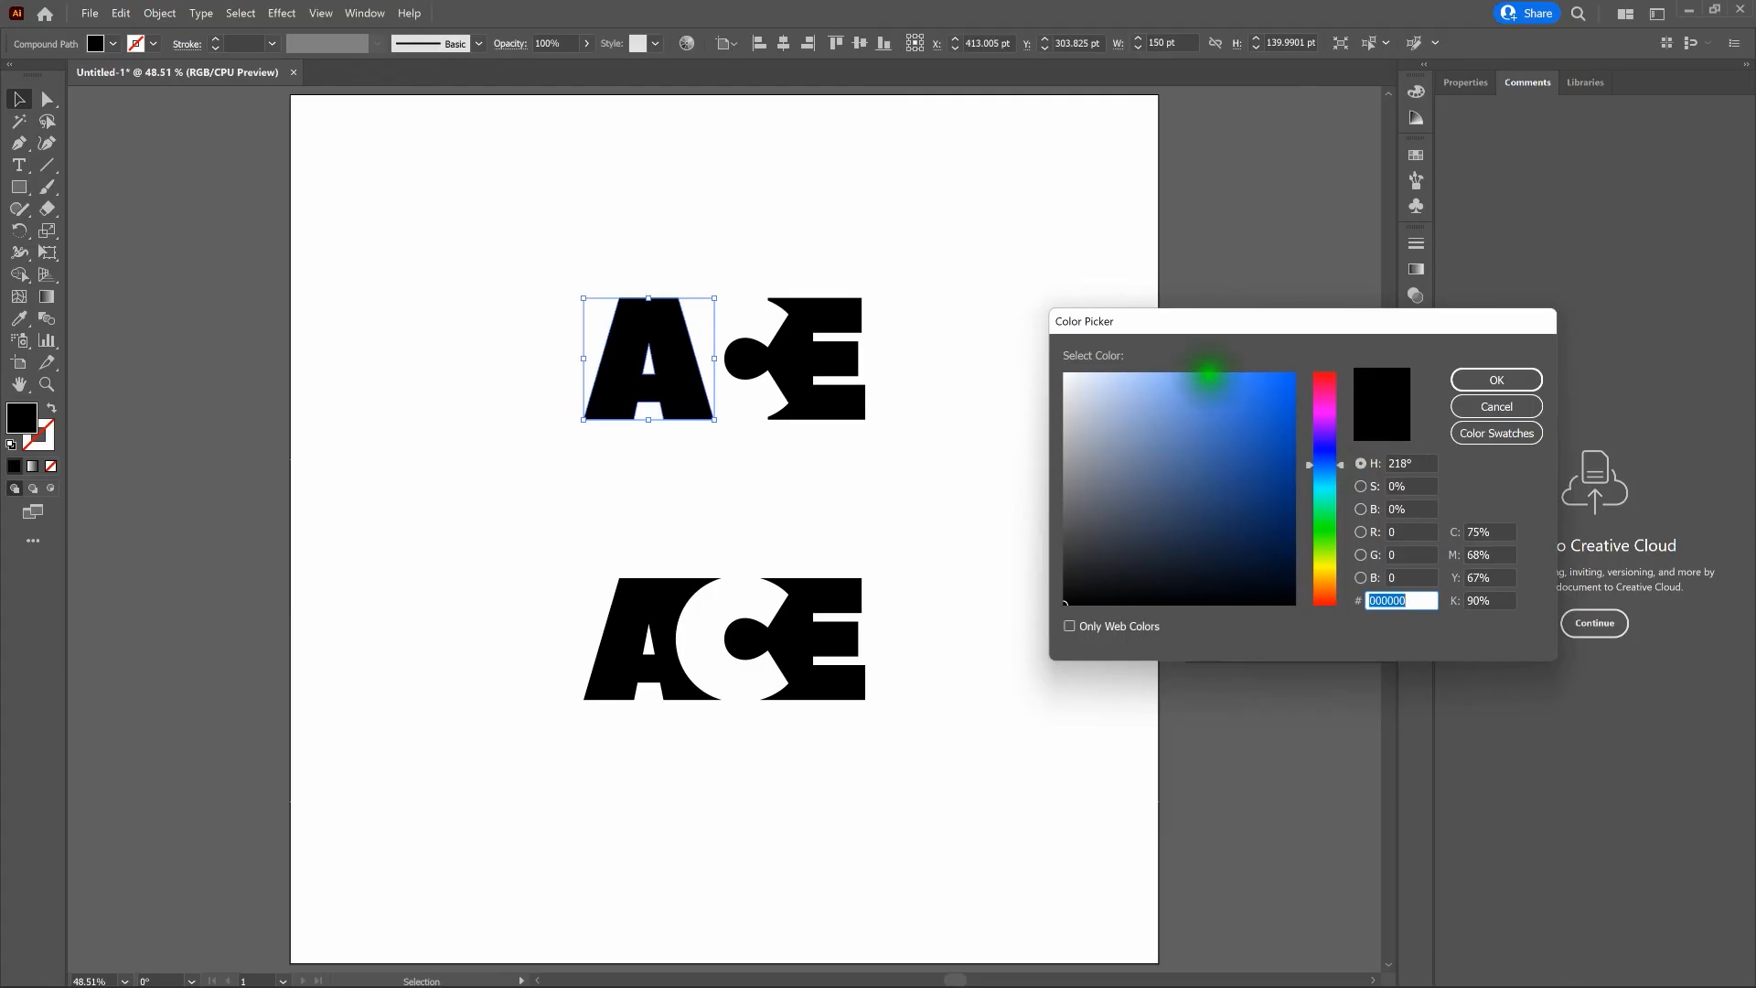
left_click(1207, 377)
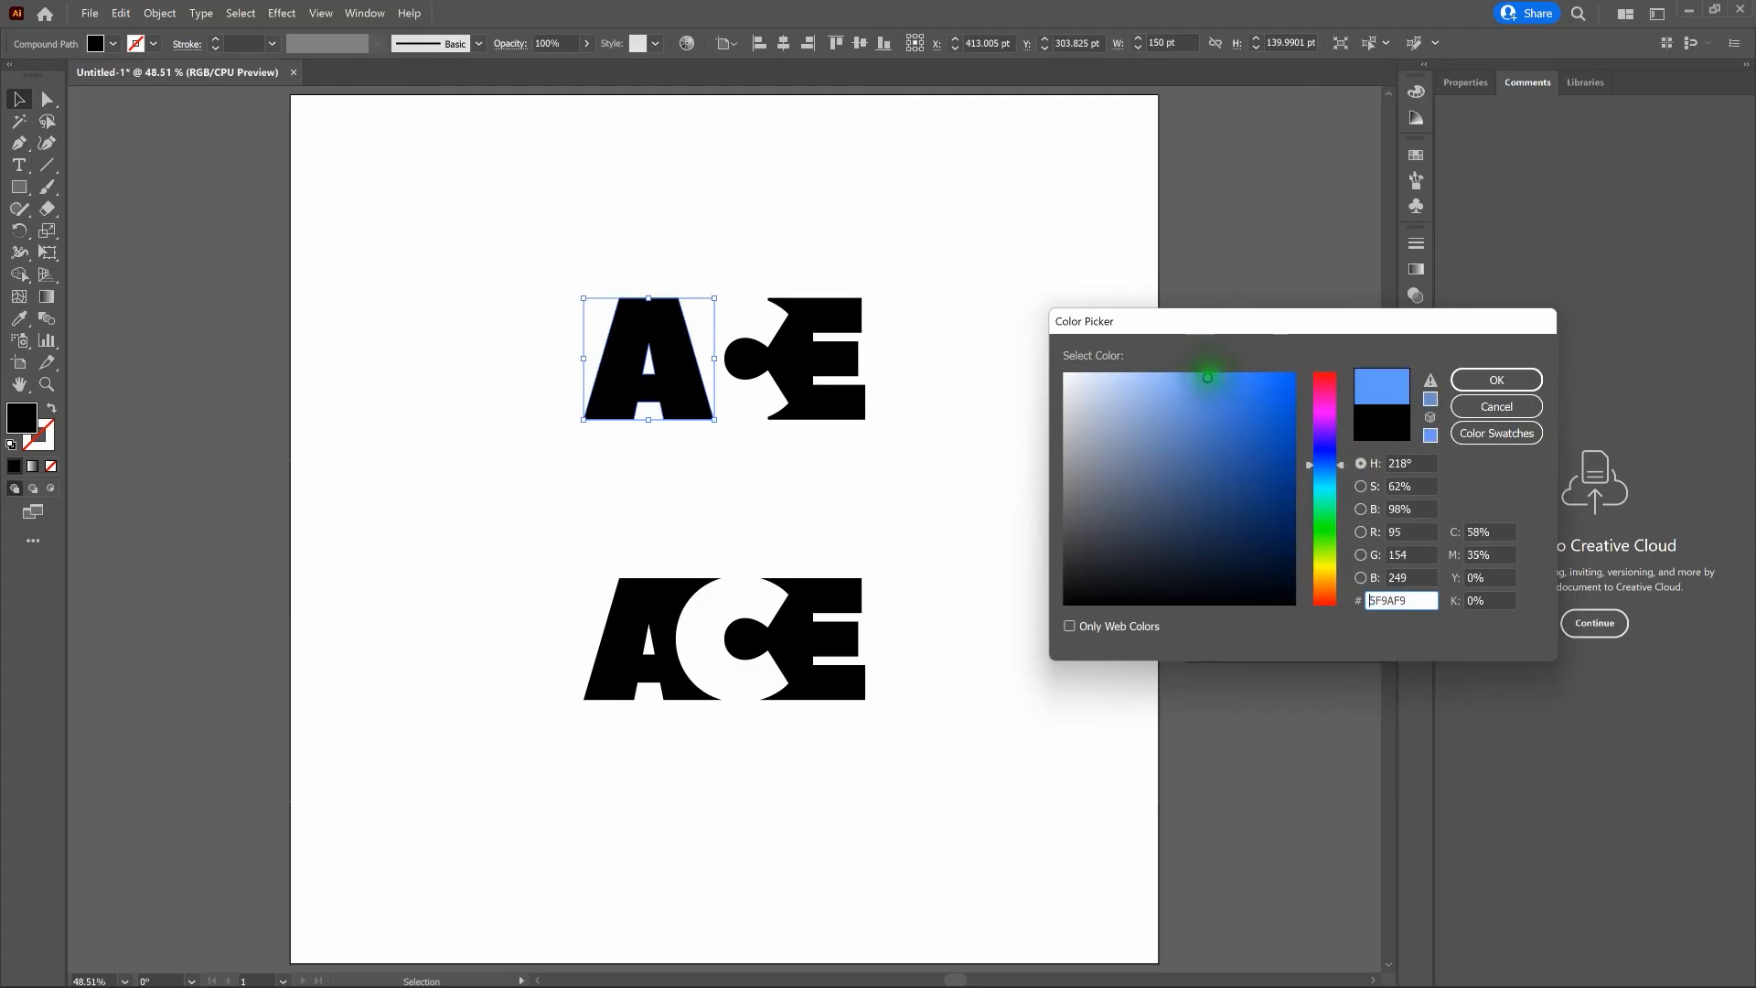
left_click(1491, 379)
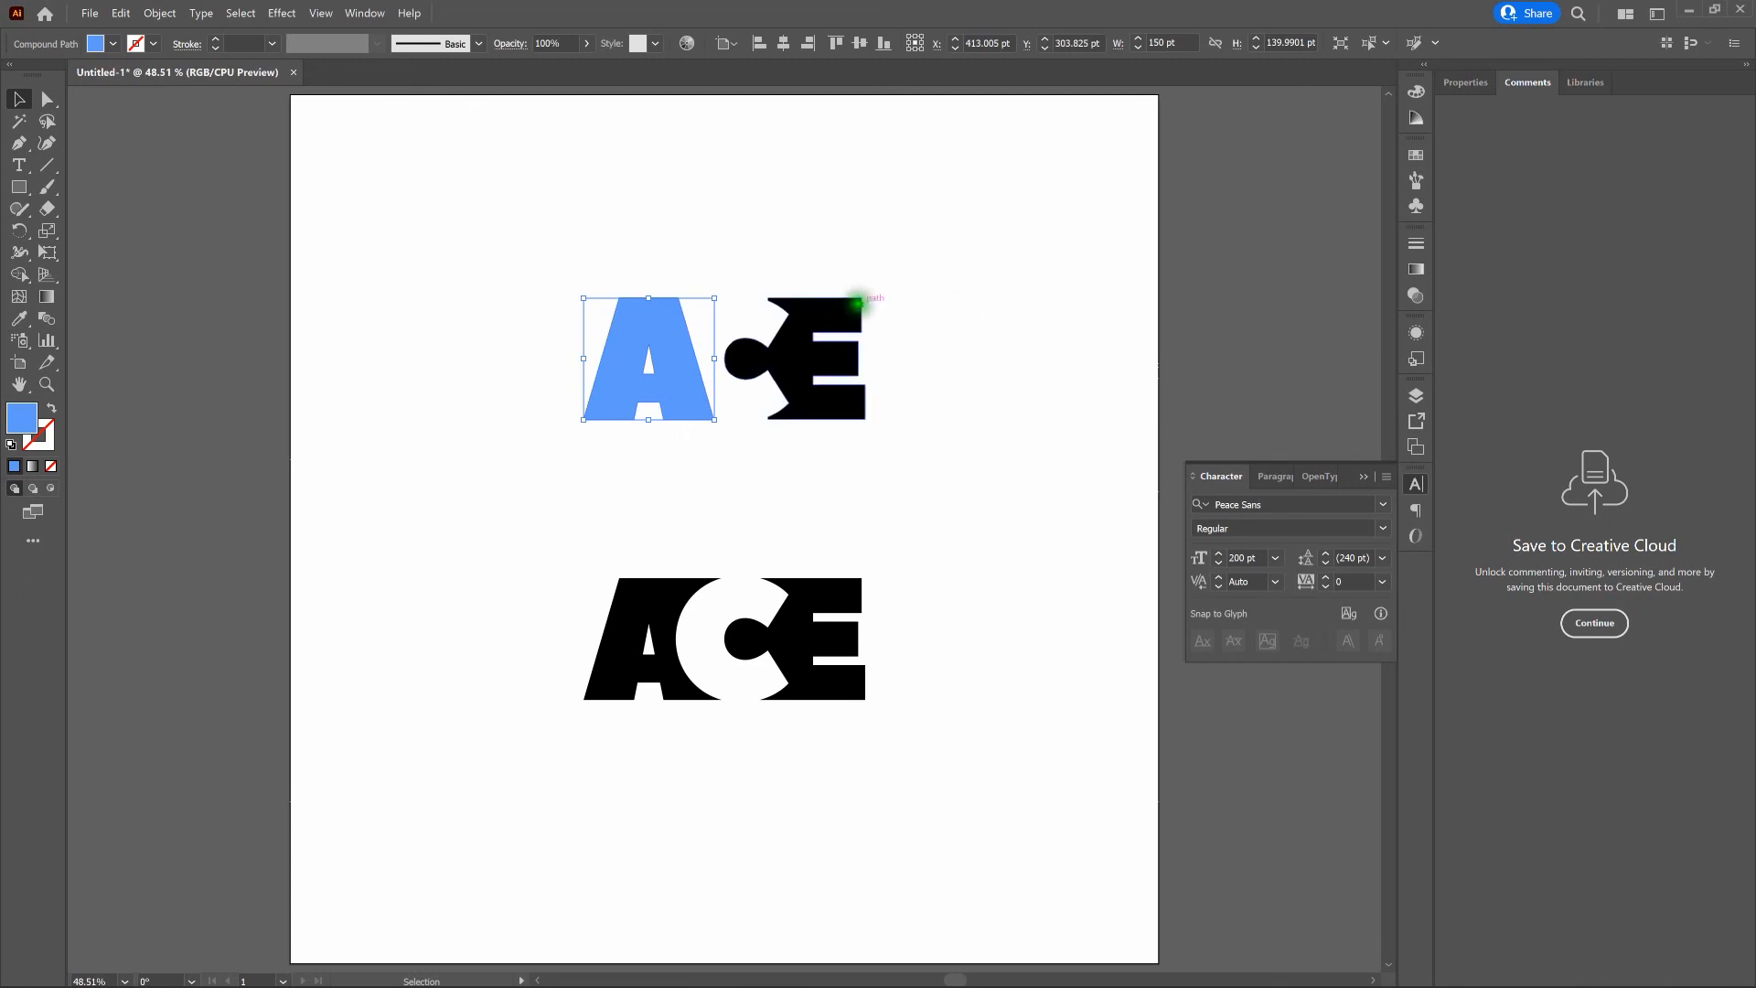
- Copy the A's blue fill to the upper letter E, and change the E's fill to a more saturated blue
left_click(832, 311)
key("i")
left_click(635, 316)
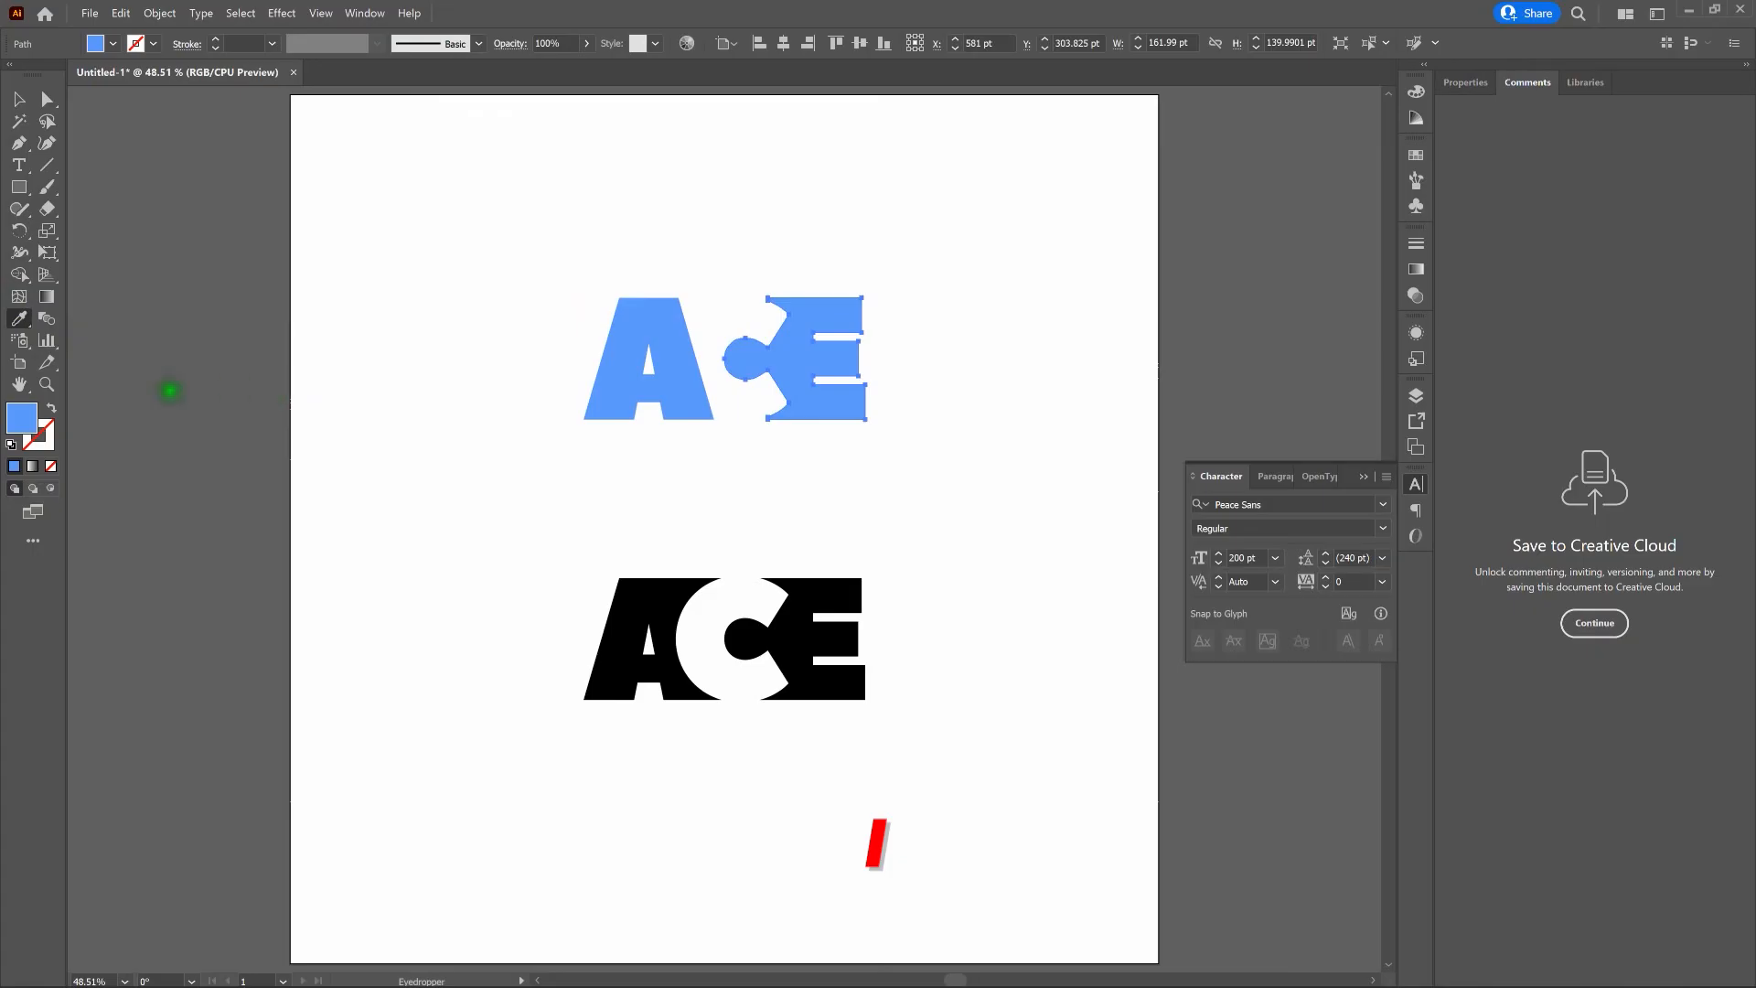
double_click(30, 423)
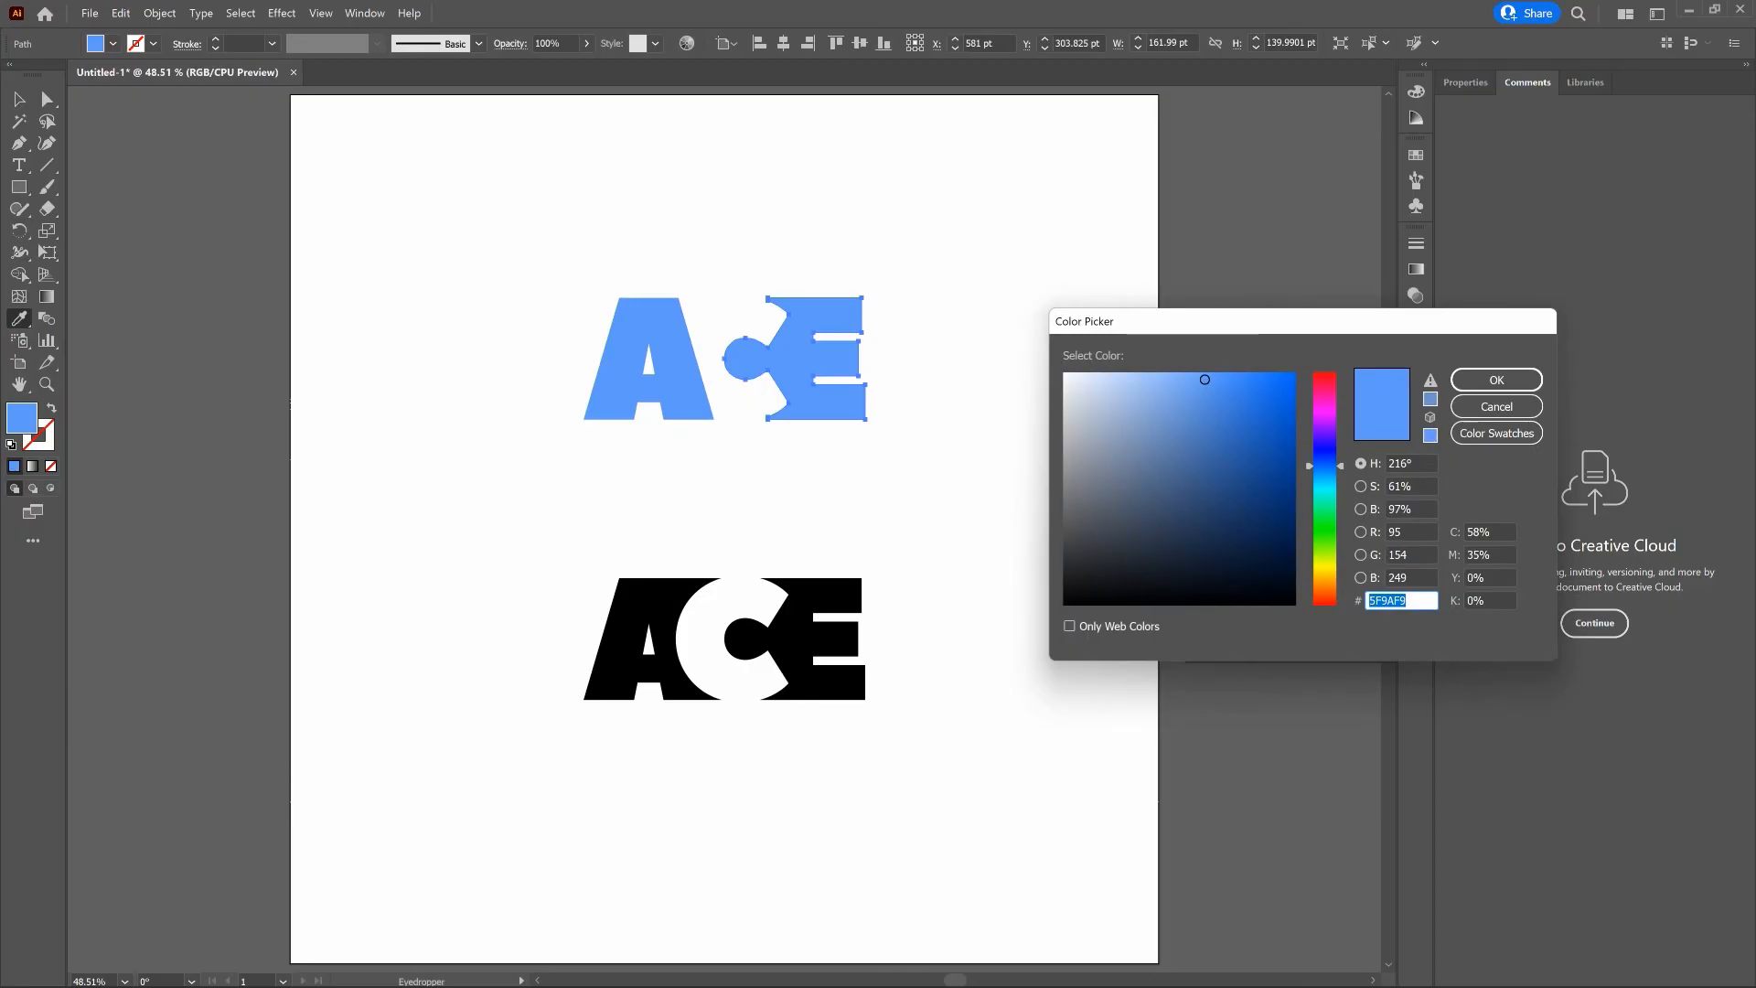
left_click(1277, 378)
left_click(1499, 386)
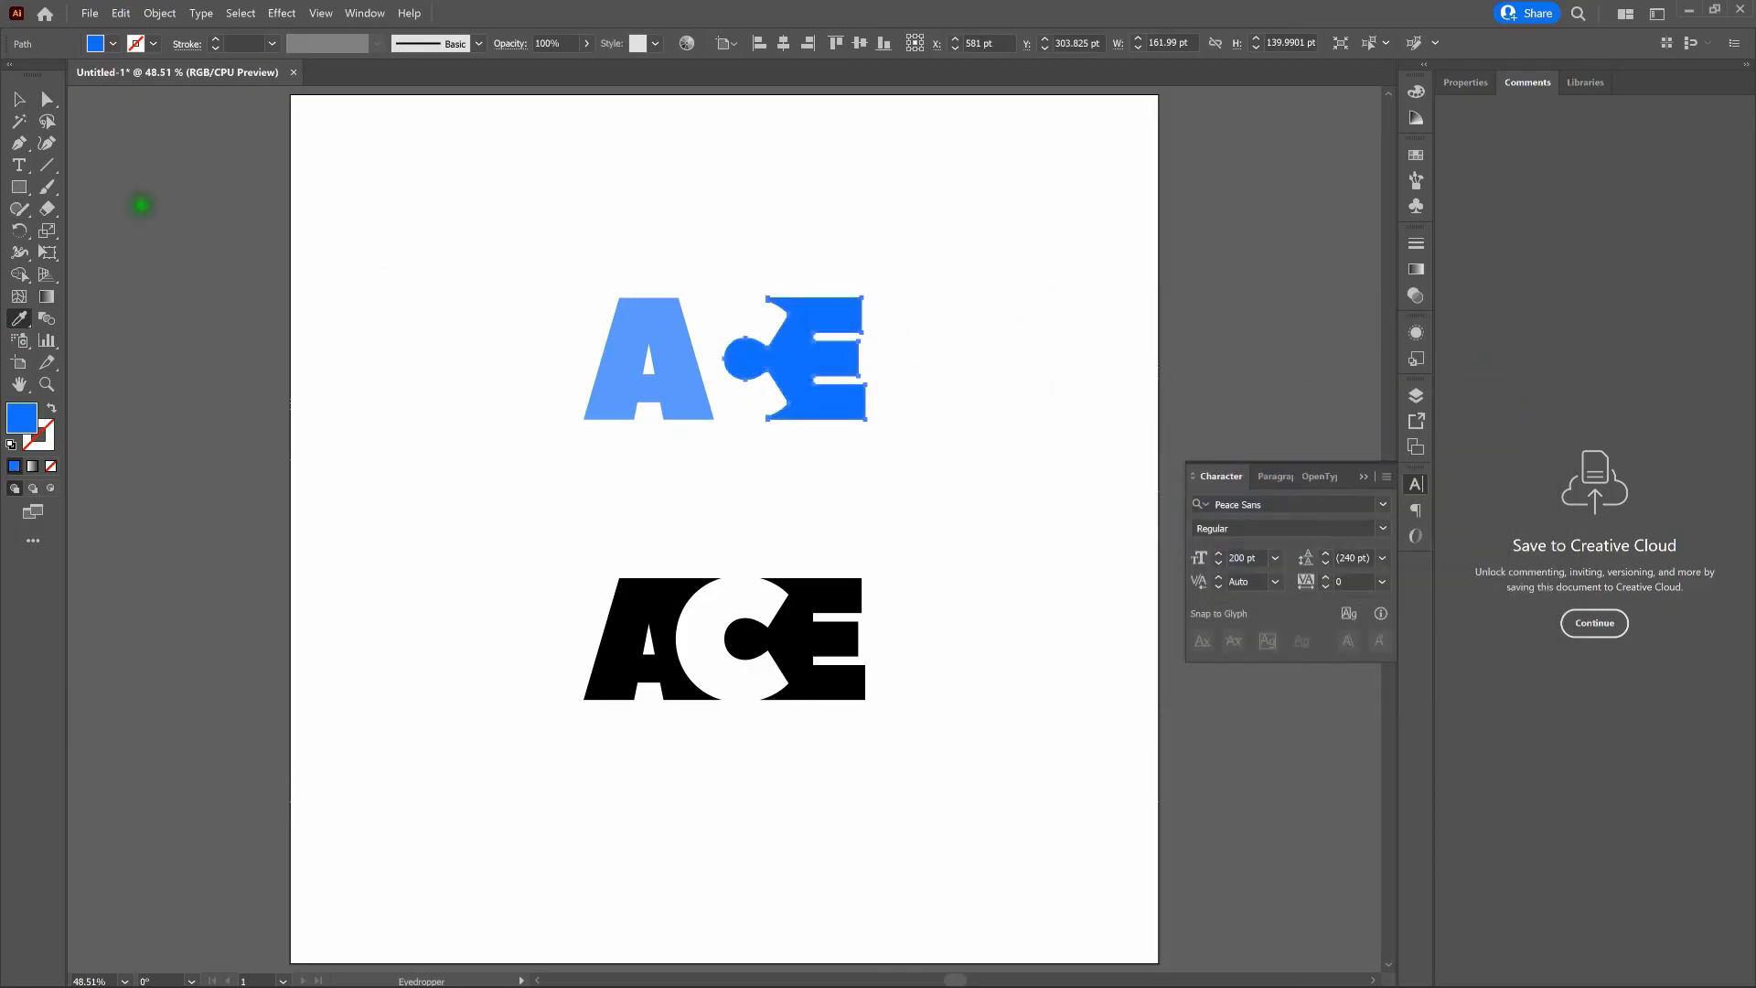
- Group the upper blue A and E shapes together and deselect them
left_click(15, 95)
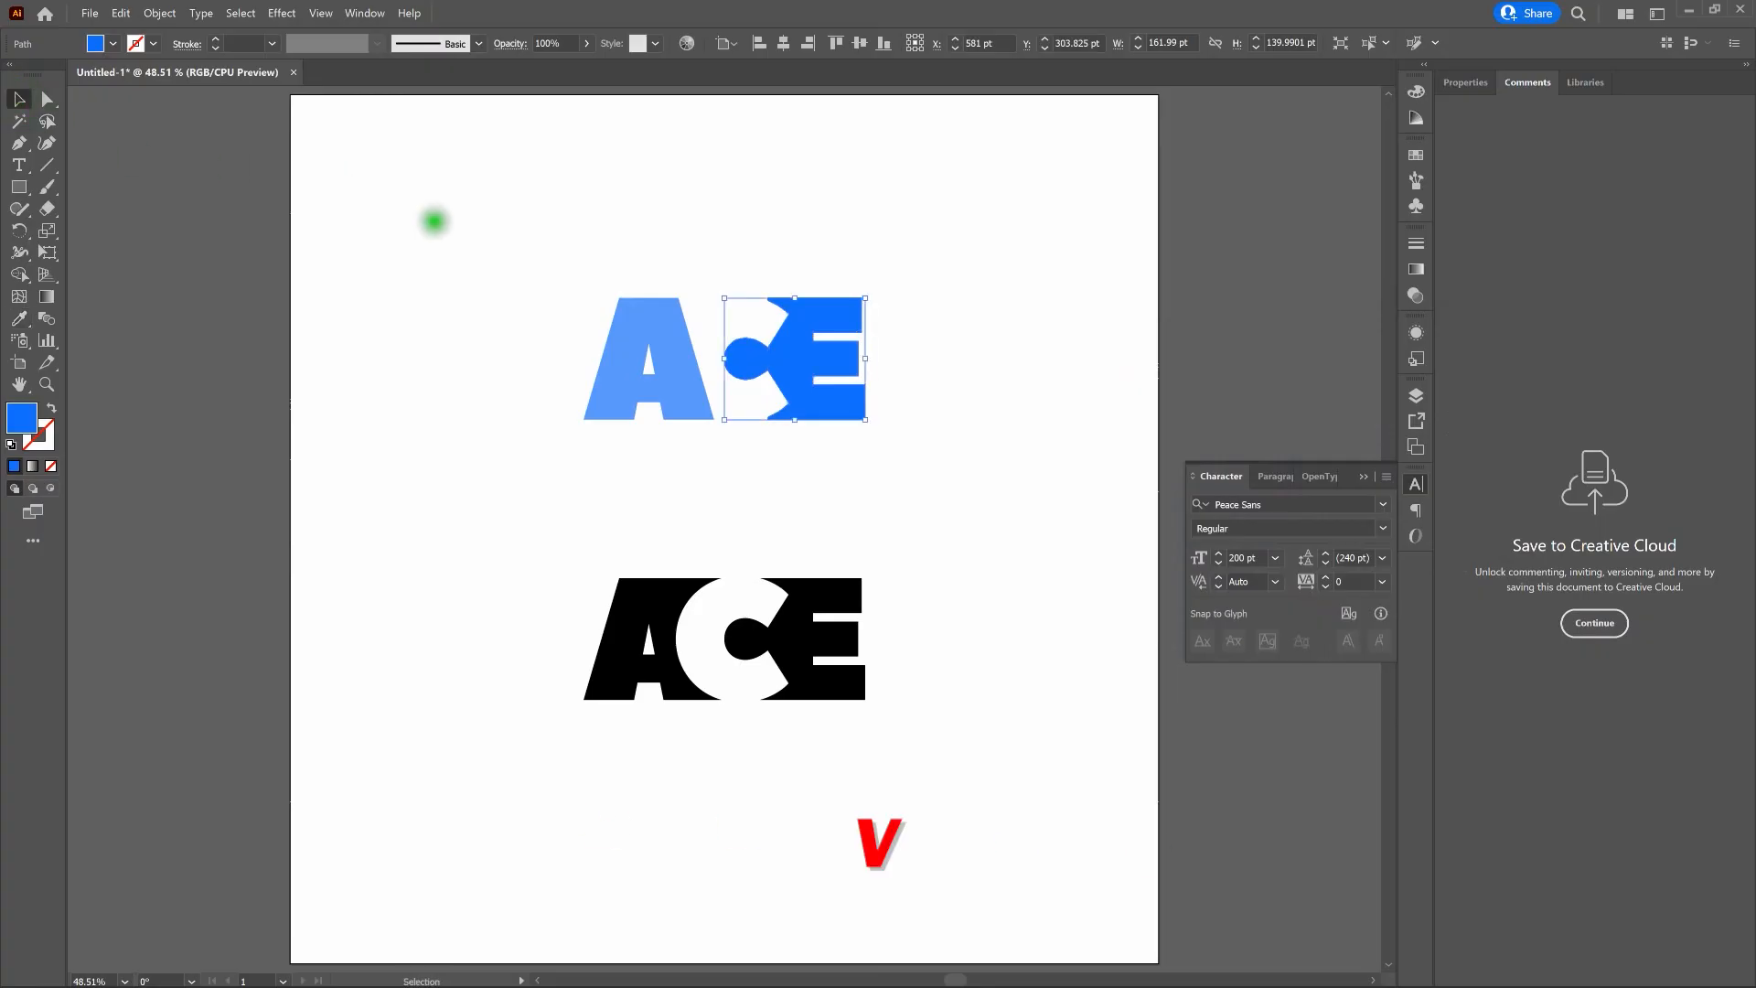
left_click_drag(440, 223, 968, 458)
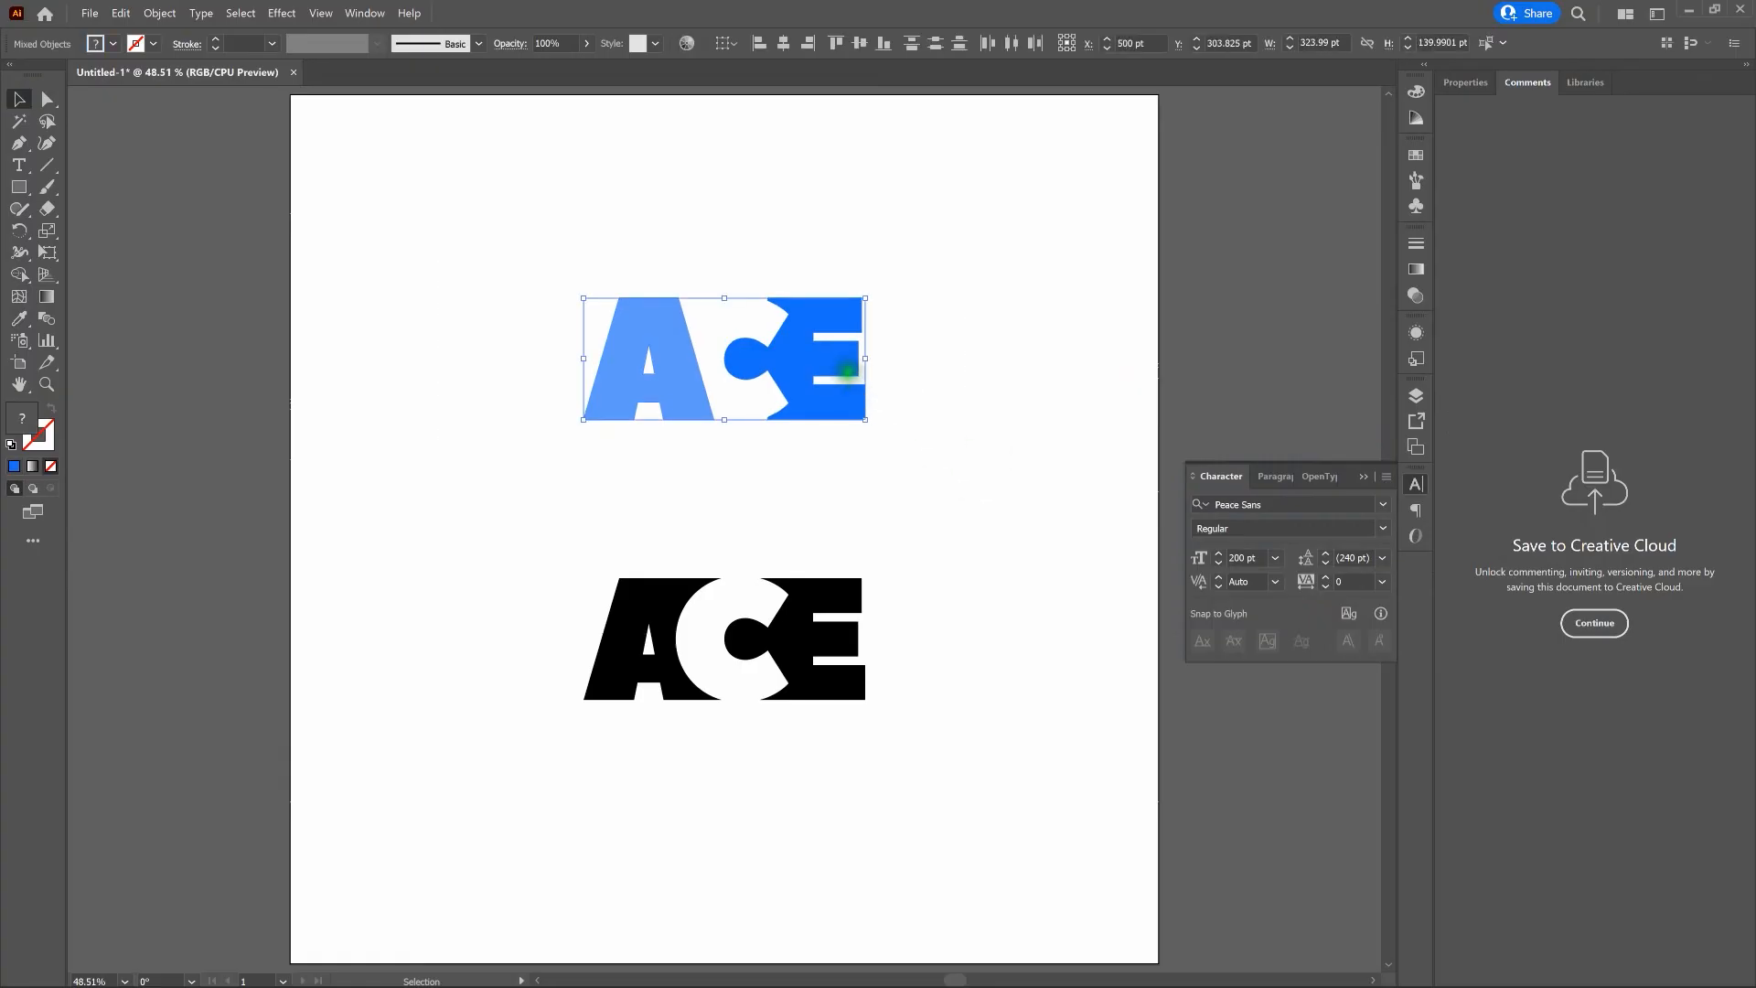
right_click(847, 370)
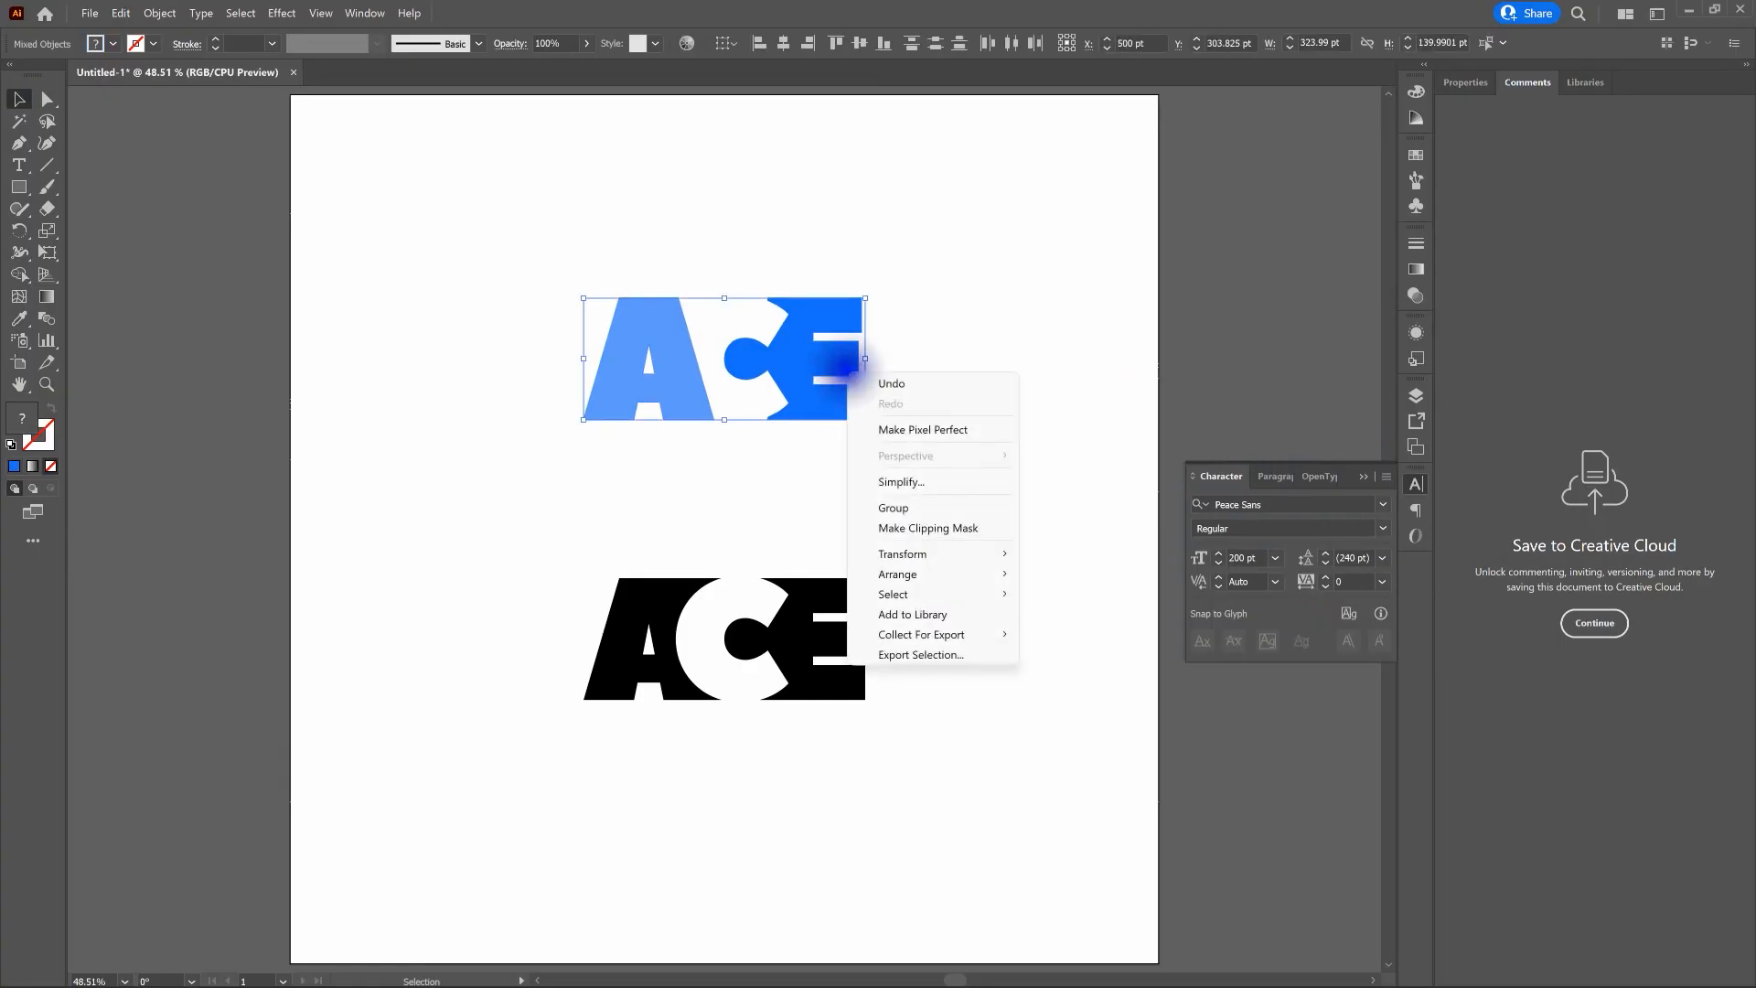
left_click(935, 506)
left_click(1034, 507)
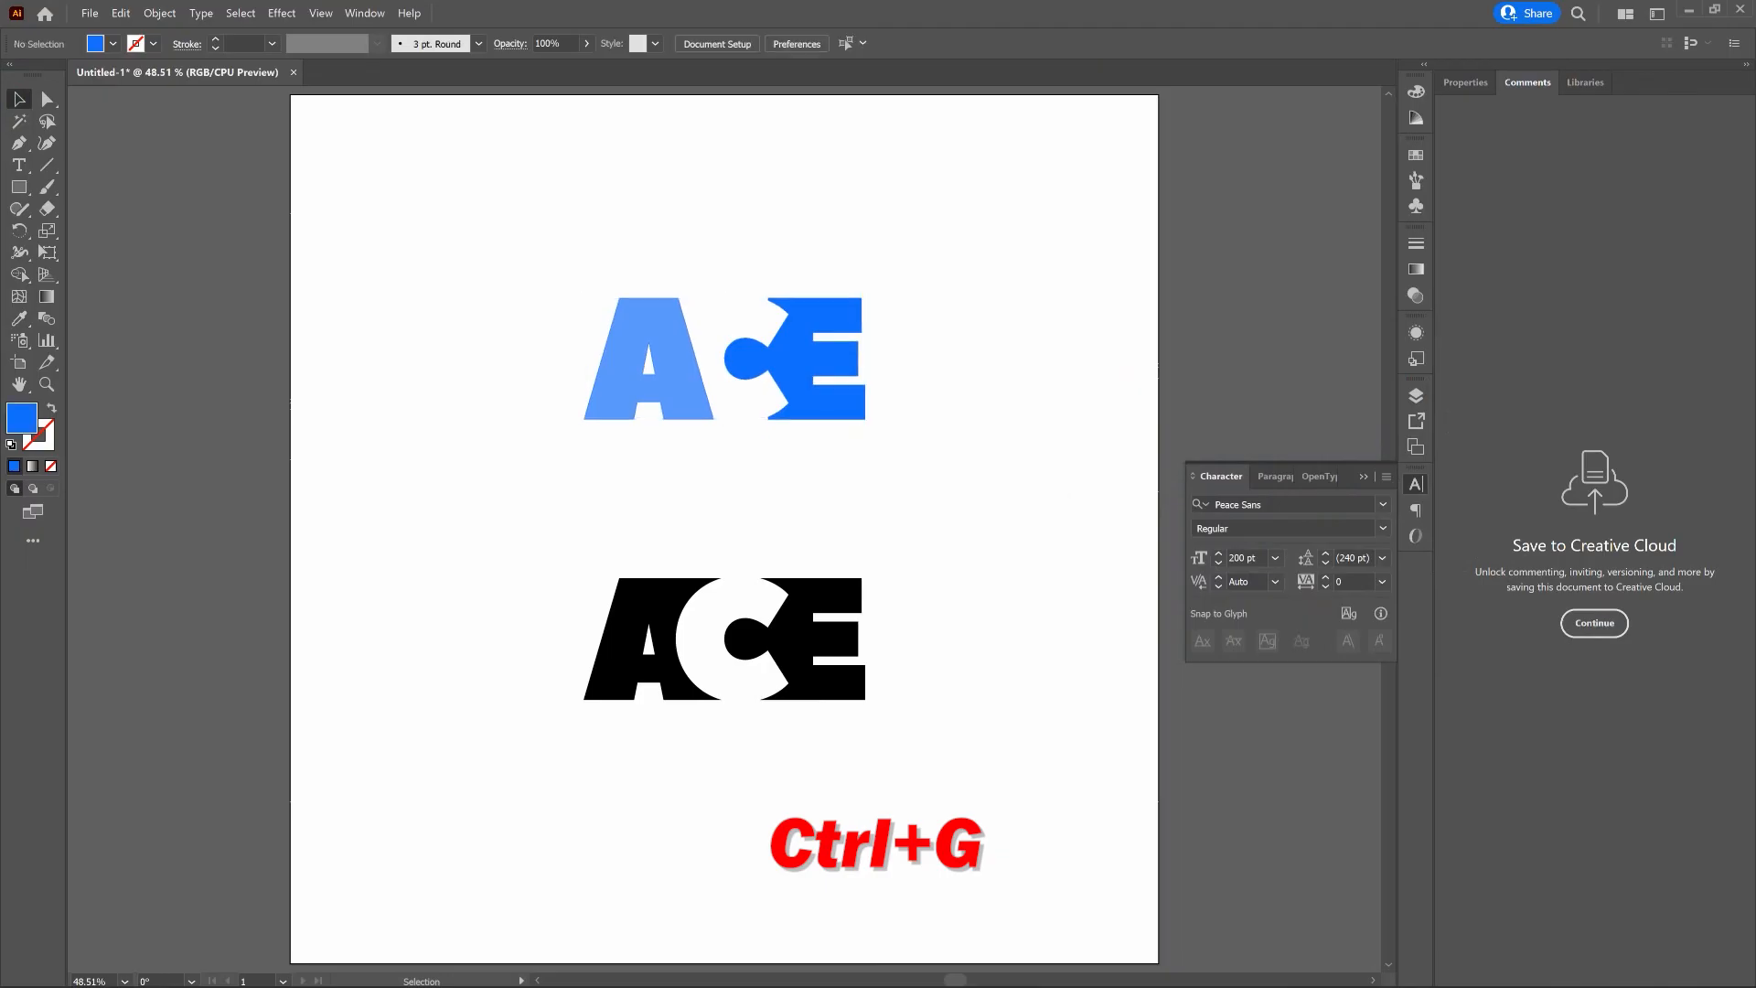